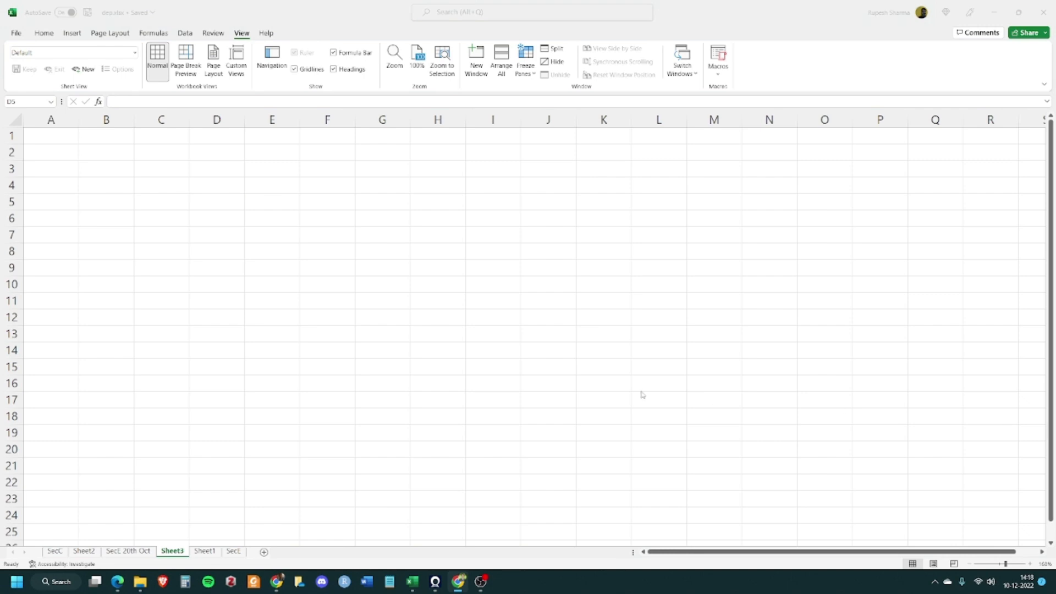
Enter the label "Purchase Amount/Cost of Asset" in cell A1
{"action": "left_click", "coordinate": [440, 251]}
{"action": "left_click", "coordinate": [55, 147]}
{"action": "left_click", "coordinate": [42, 154]}
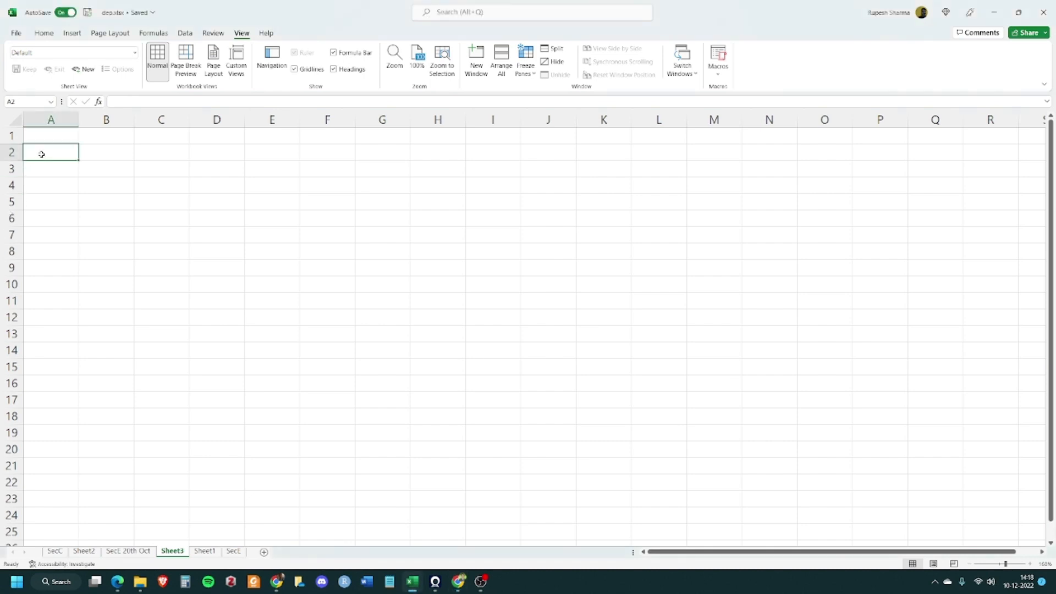
{"action": "key", "text": "Up"}
{"action": "type", "text": "Amo"}
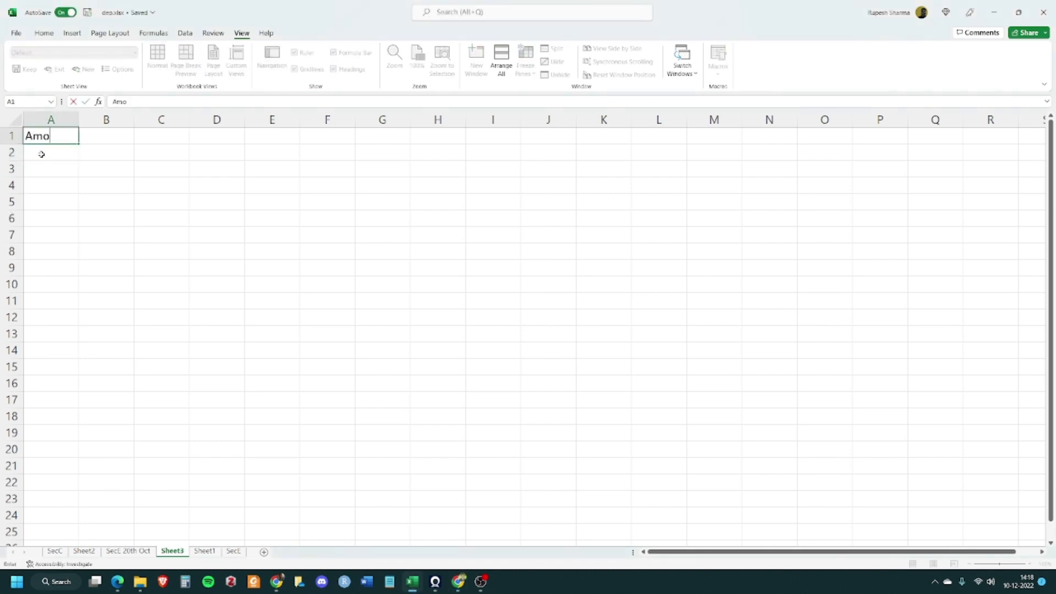
{"action": "key", "text": "BackSpace"}
{"action": "key", "text": "BackSpace"}
{"action": "key", "text": "BackSpace"}
{"action": "type", "text": "A"}
{"action": "key", "text": "BackSpace"}
{"action": "type", "text": "Purchase Amoun"}
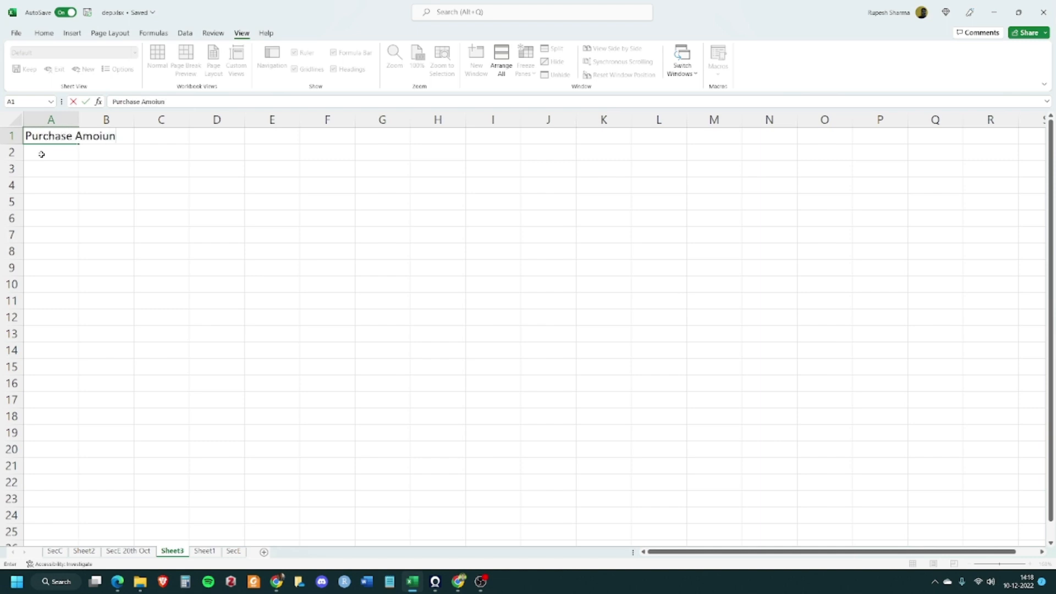
{"action": "key", "text": "BackSpace"}
{"action": "key", "text": "BackSpace"}
{"action": "type", "text": "unt"}
{"action": "key", "text": "BackSpace"}
{"action": "key", "text": "BackSpace"}
{"action": "key", "text": "BackSpace"}
{"action": "type", "text": "ut"}
{"action": "type", "text": "nt/"}
{"action": "type", "text": "Cost of A"}
{"action": "type", "text": "sset"}
{"action": "key", "text": "Tab"}
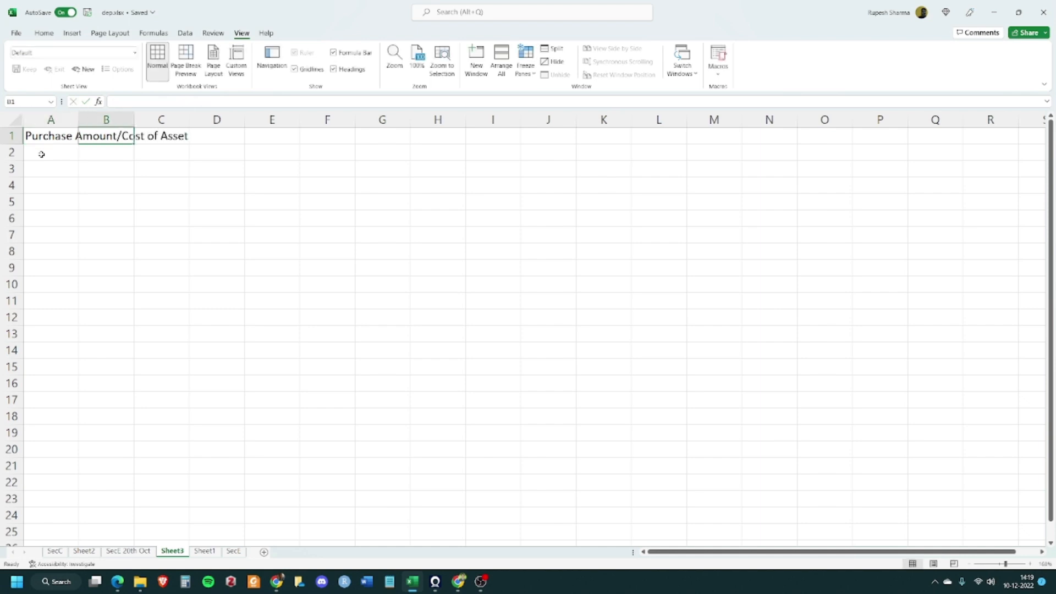
Autofit column A to the width of its label
{"action": "double_click", "coordinate": [79, 118]}
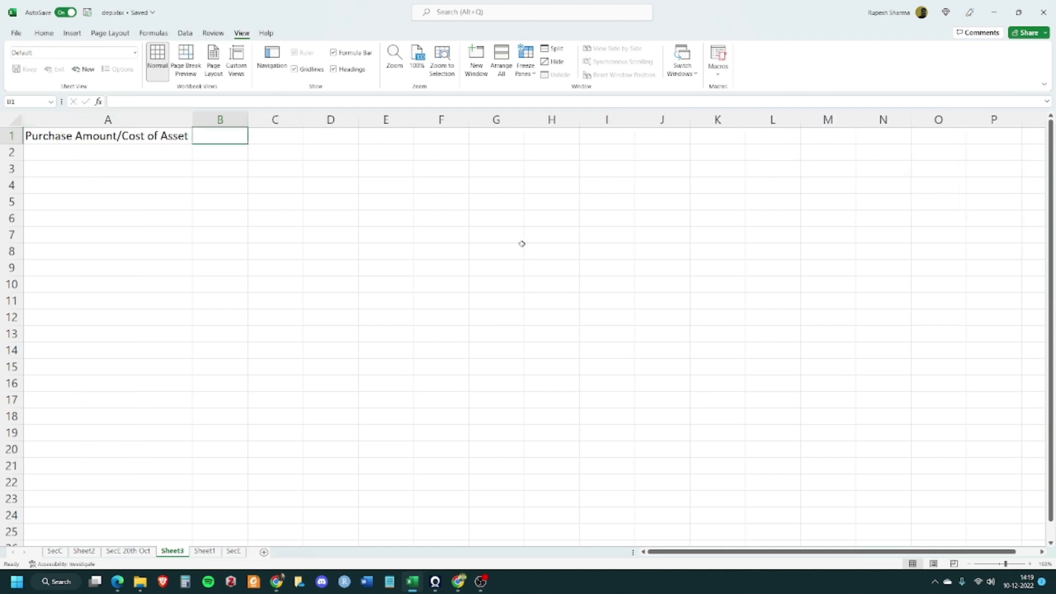
{"action": "key", "text": "alt+Tab"}
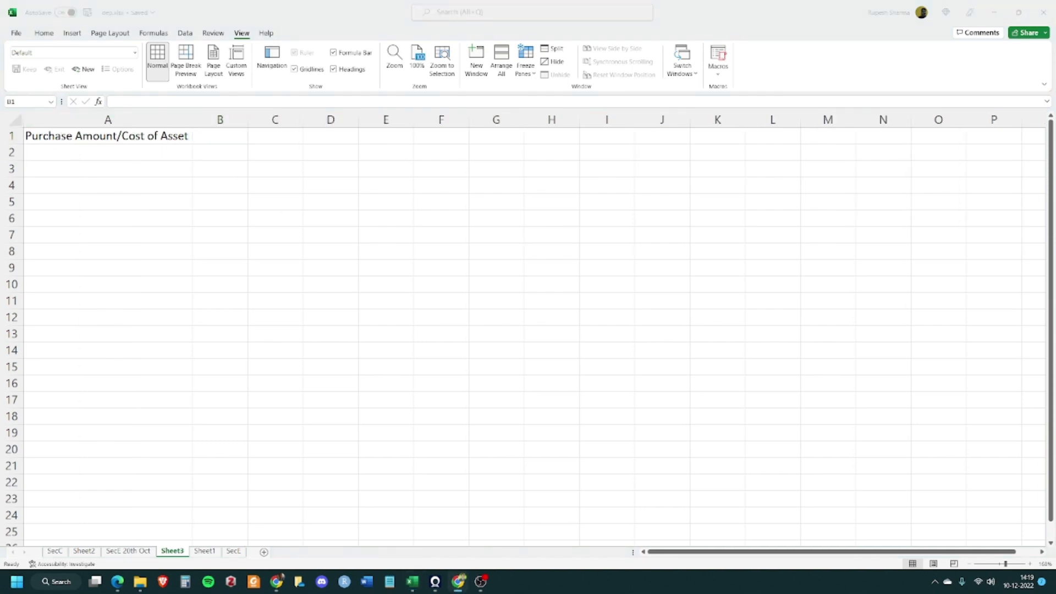
{"action": "key", "text": "alt+Tab"}
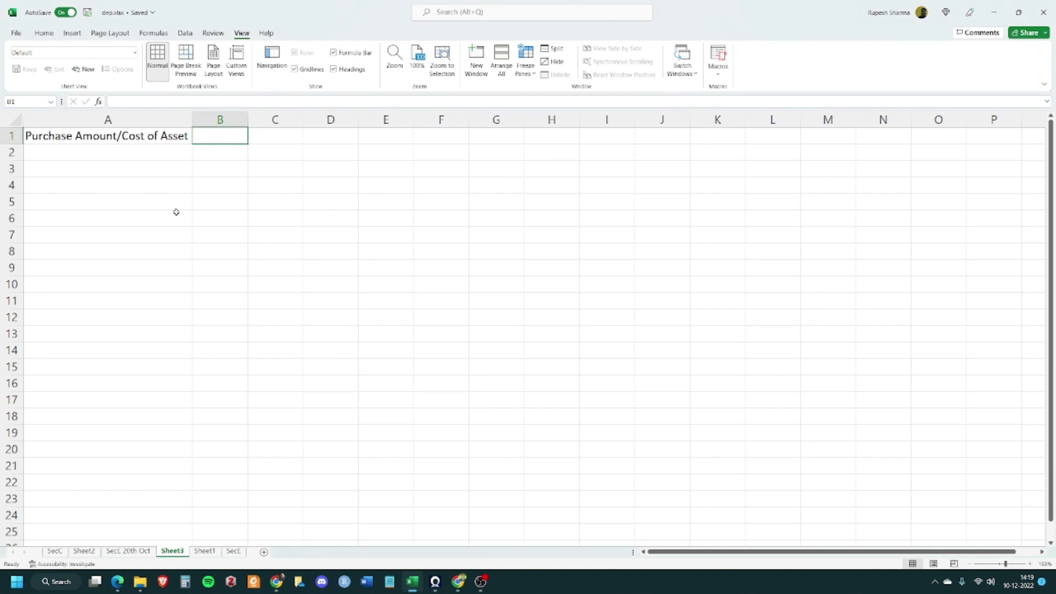
Enter the label "Life of Asset" in cell A2
{"action": "left_click", "coordinate": [110, 151]}
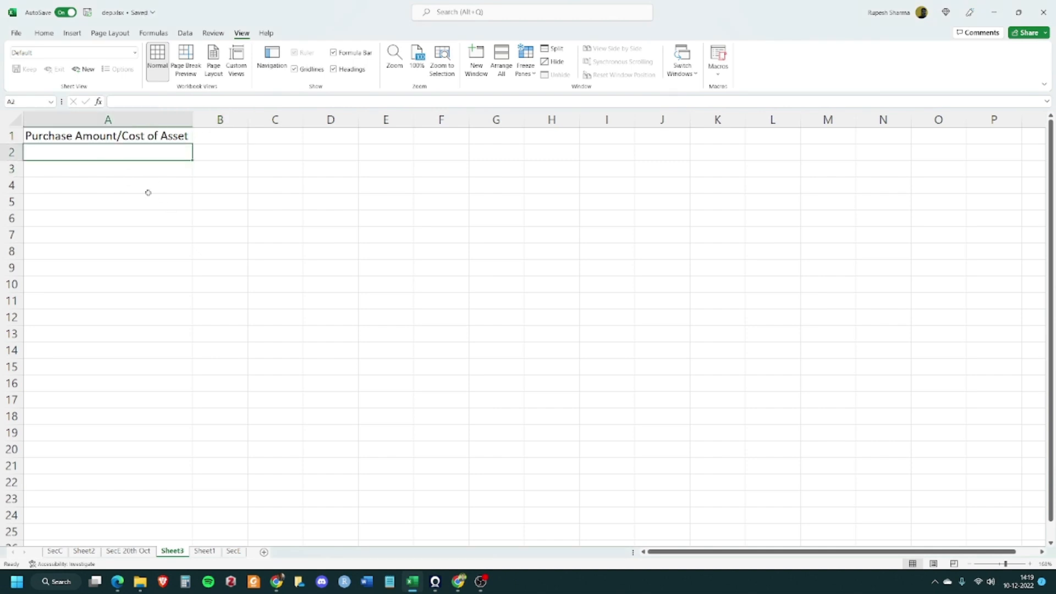
{"action": "type", "text": "Life of Asset"}
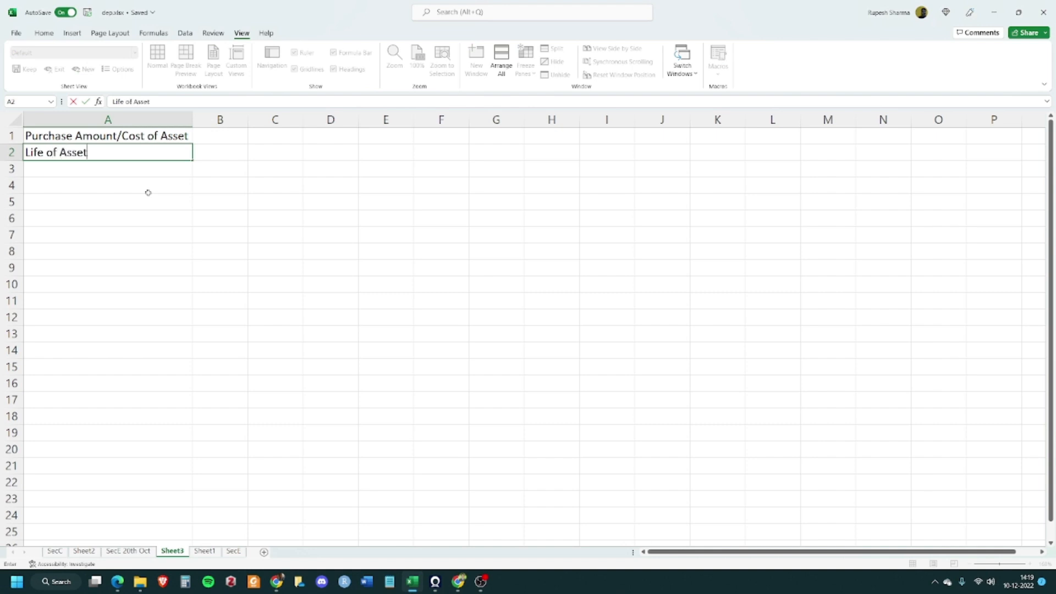
{"action": "key", "text": "Tab"}
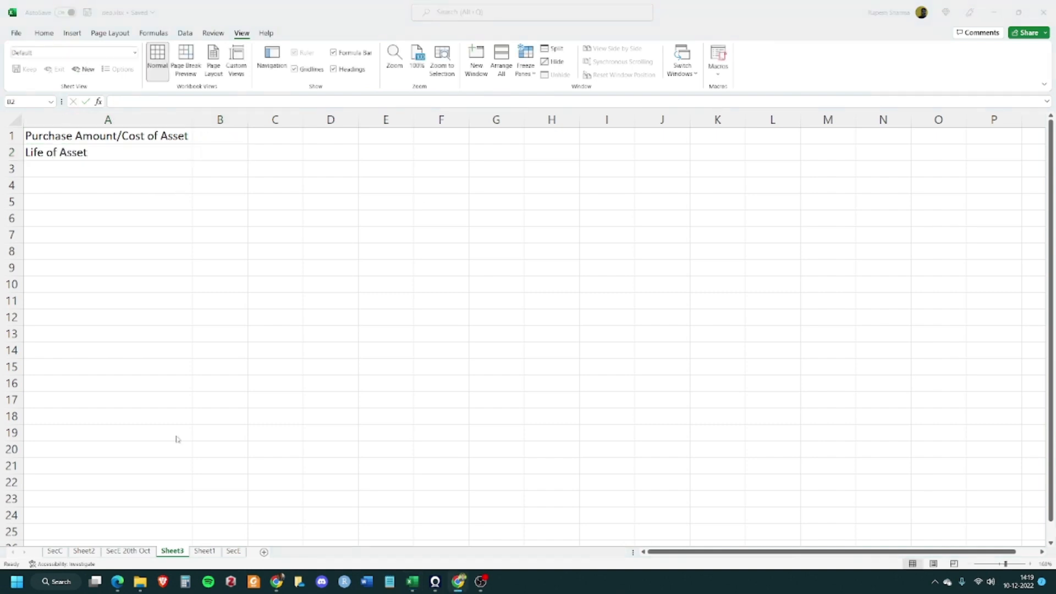
Enter the label "Salvage Value" in cell A3
{"action": "left_click", "coordinate": [100, 173]}
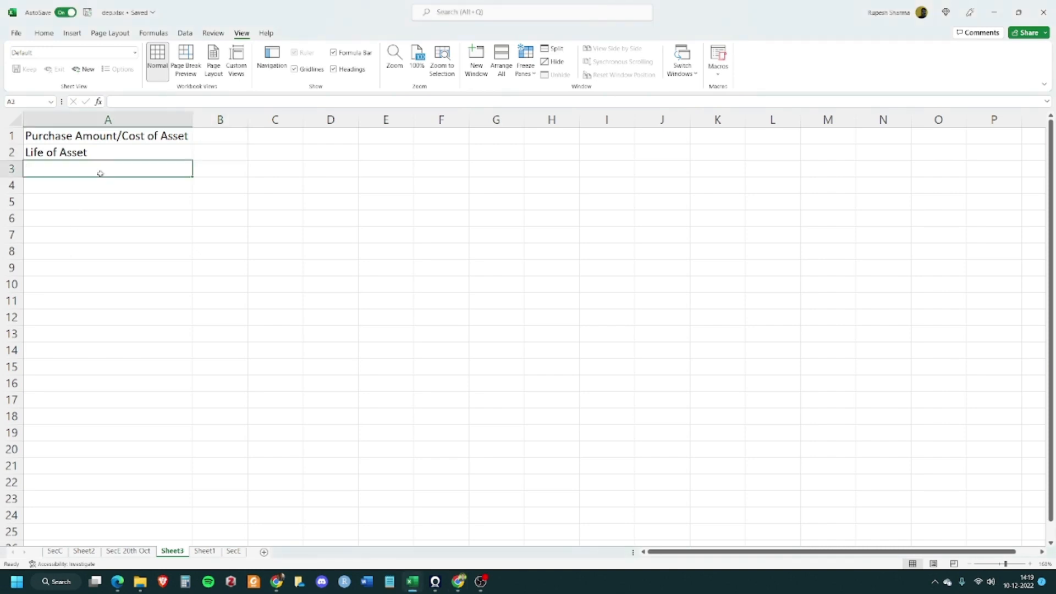
{"action": "type", "text": "Sal"}
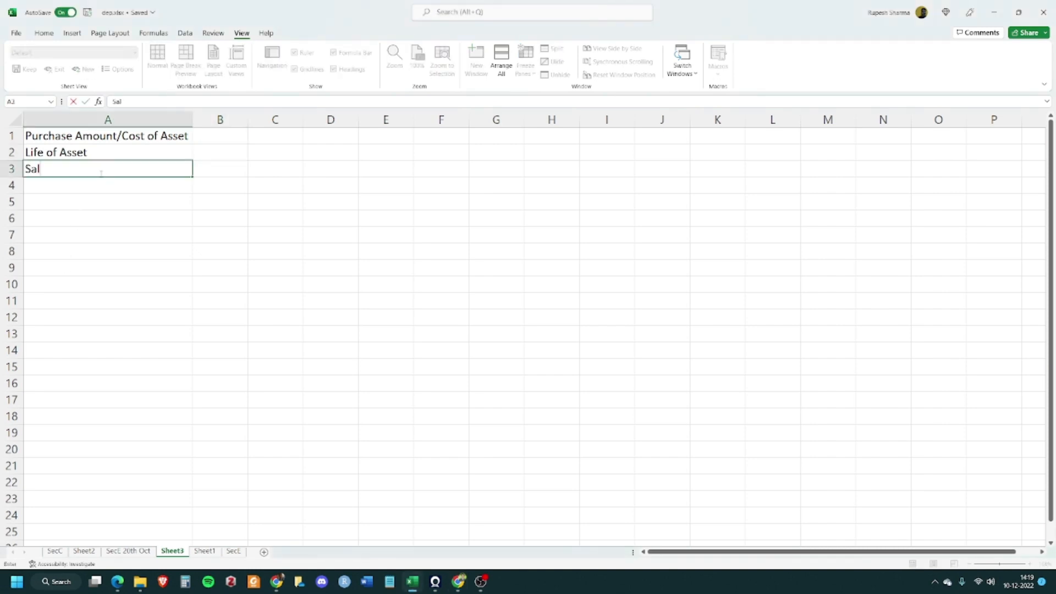
{"action": "type", "text": "vage Value"}
{"action": "key", "text": "Tab"}
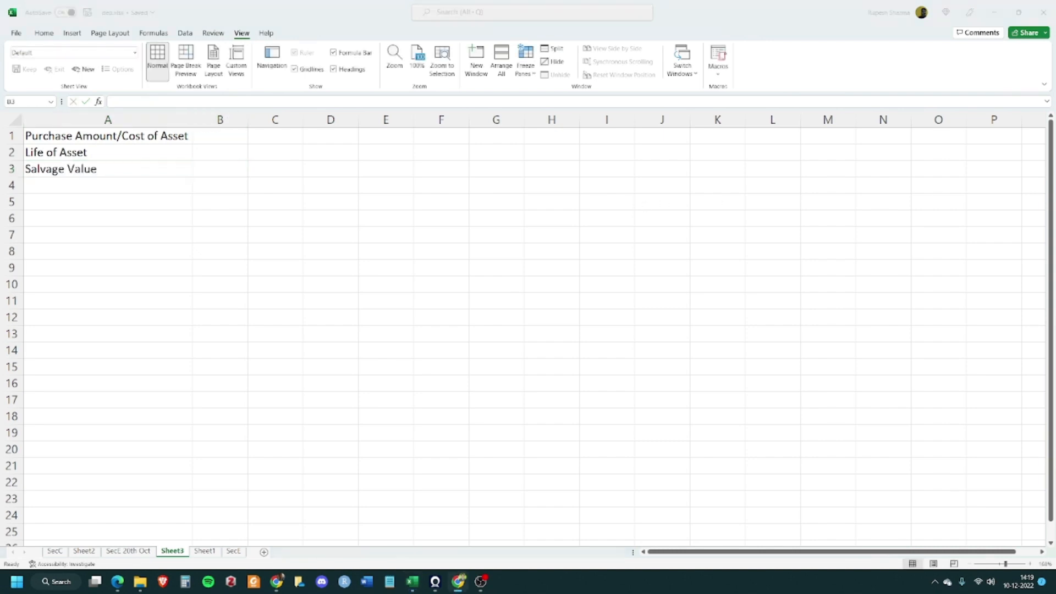
Enter the label "Months in First Year" in cell A4
{"action": "left_click", "coordinate": [72, 186]}
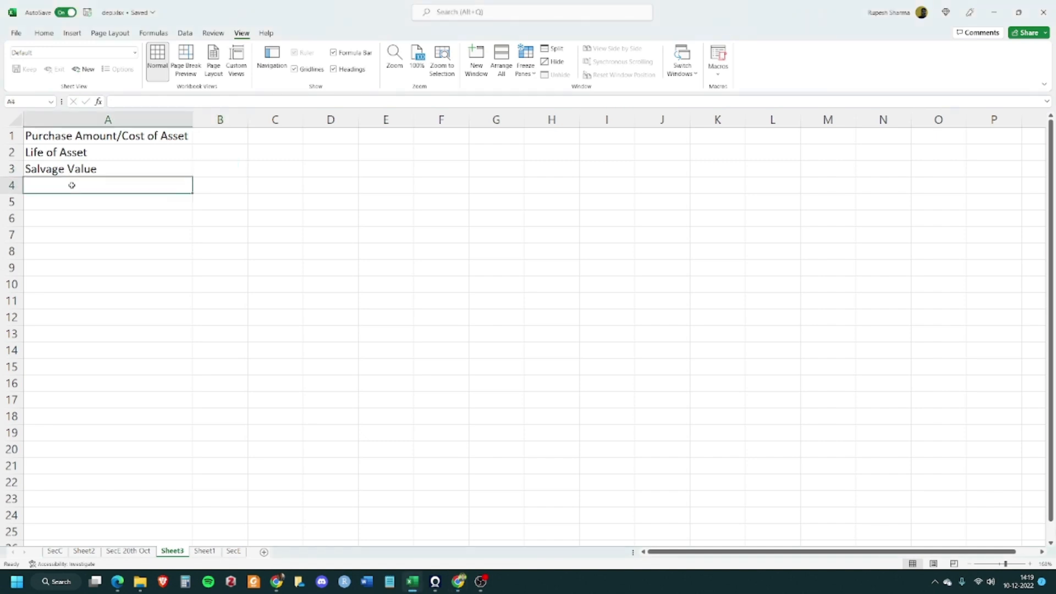
{"action": "type", "text": "Months"}
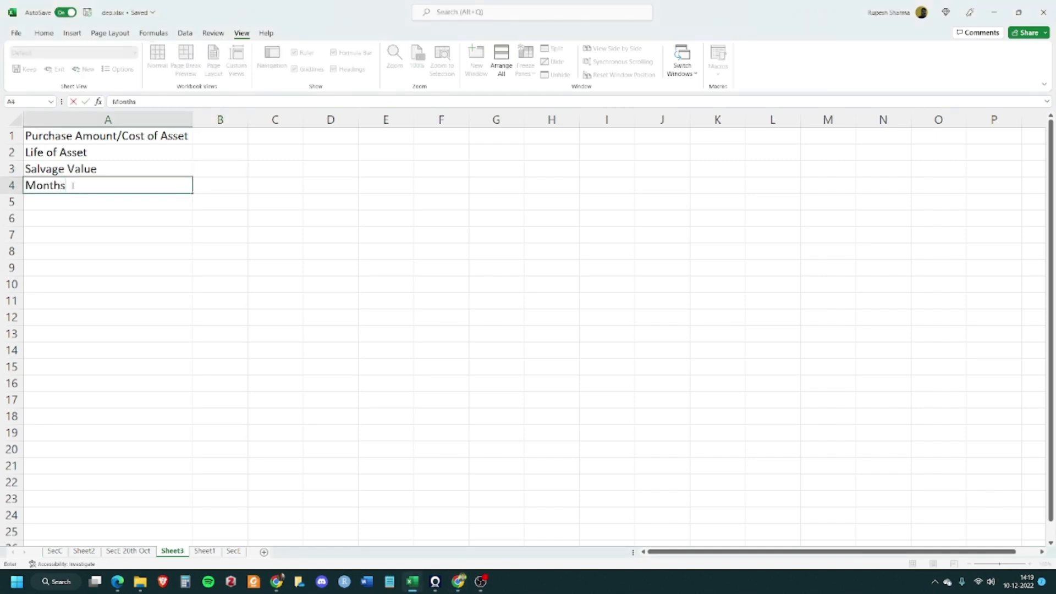
{"action": "type", "text": " in First Year"}
{"action": "key", "text": "Tab"}
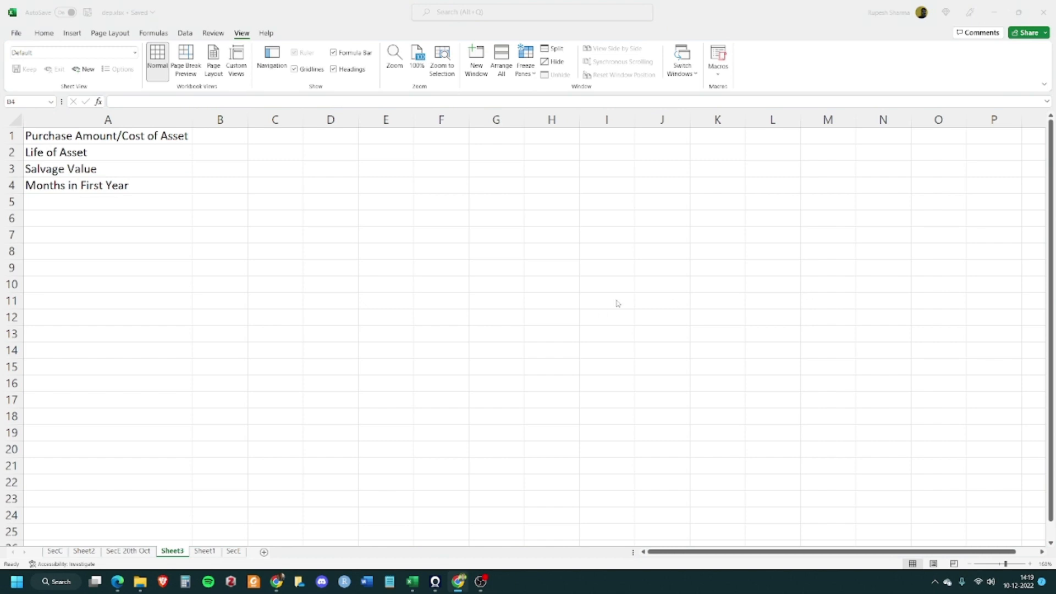
Enter 800000 as the purchase amount in cell B1
{"action": "left_click", "coordinate": [226, 141]}
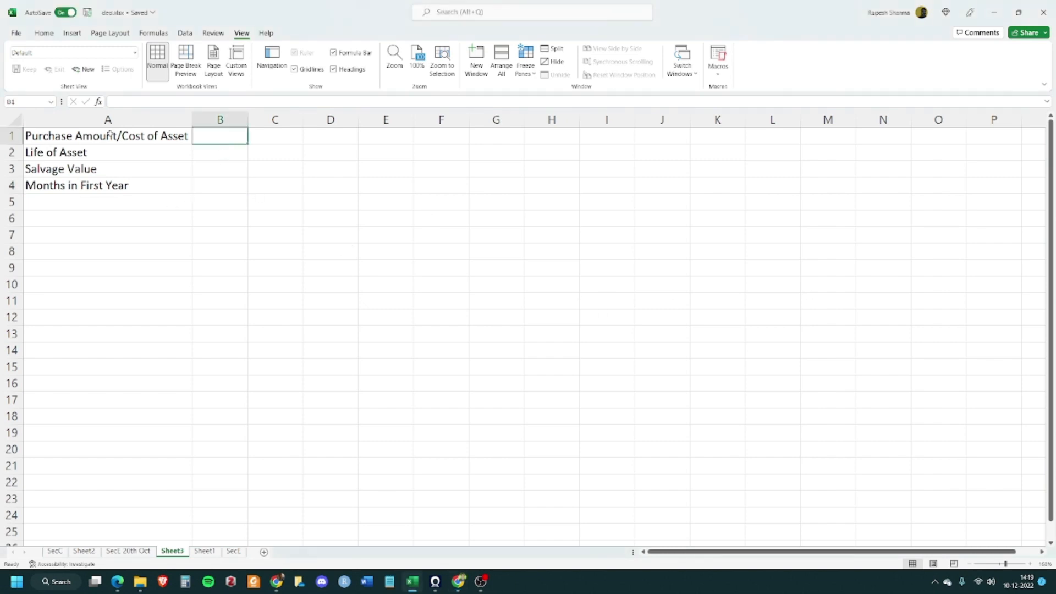
{"action": "left_click_drag", "start_coordinate": [110, 135], "coordinate": [678, 491]}
{"action": "left_click", "coordinate": [445, 54]}
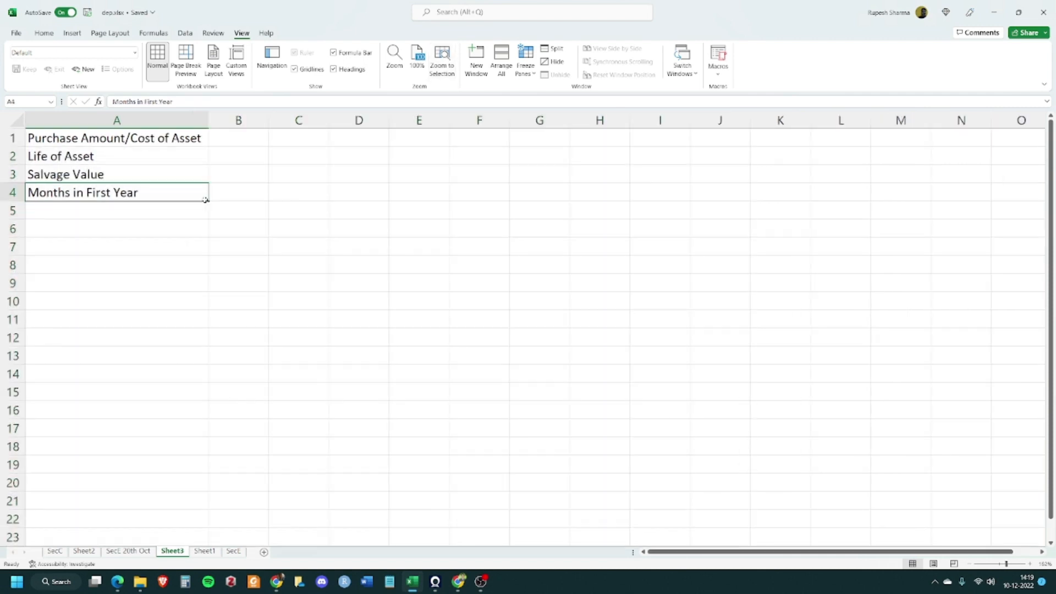
{"action": "left_click", "coordinate": [241, 141]}
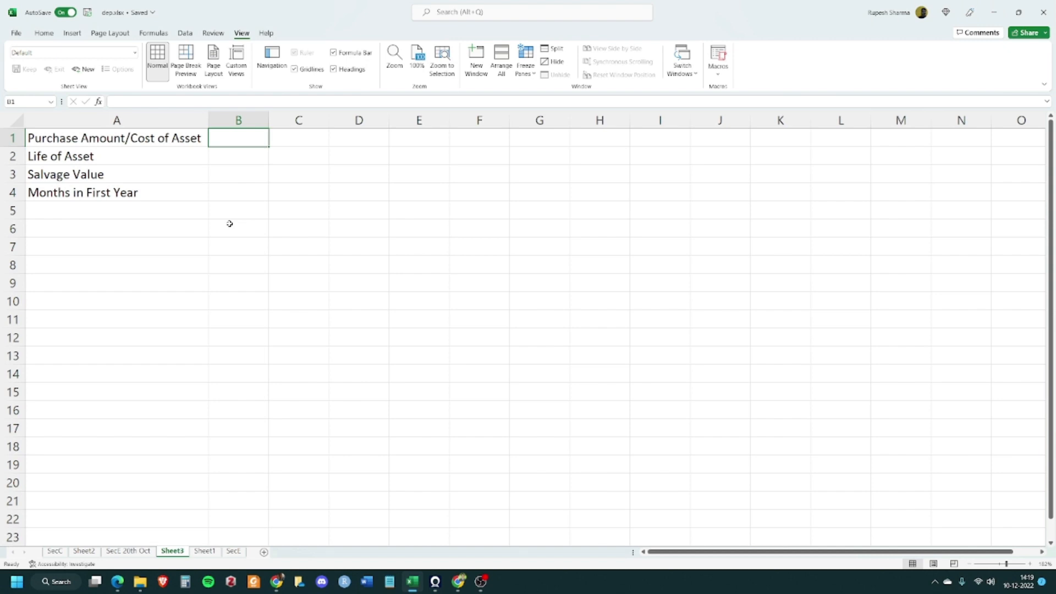
{"action": "type", "text": "800000"}
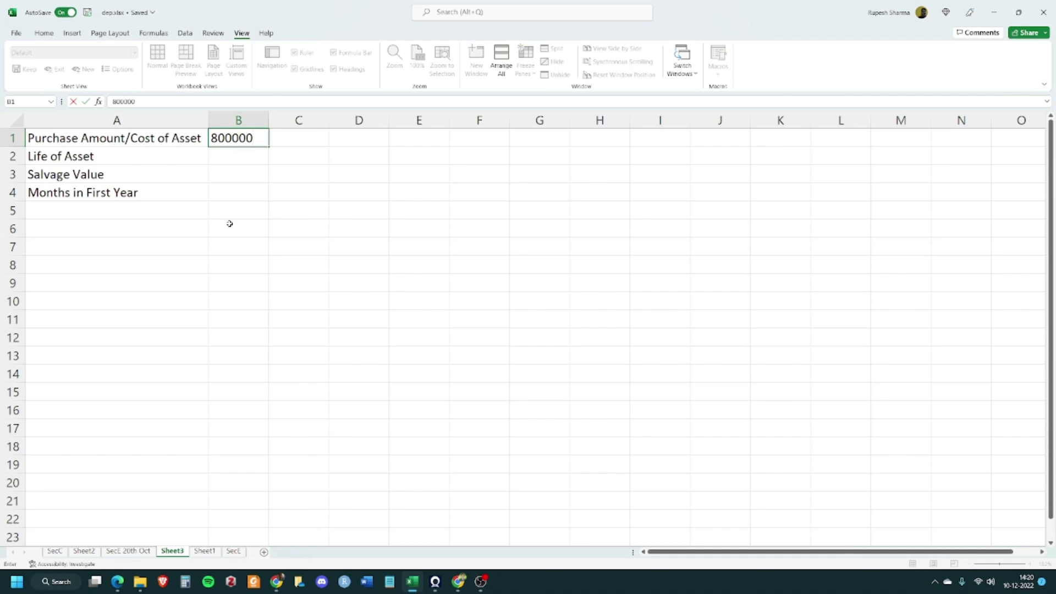
{"action": "key", "text": "Tab"}
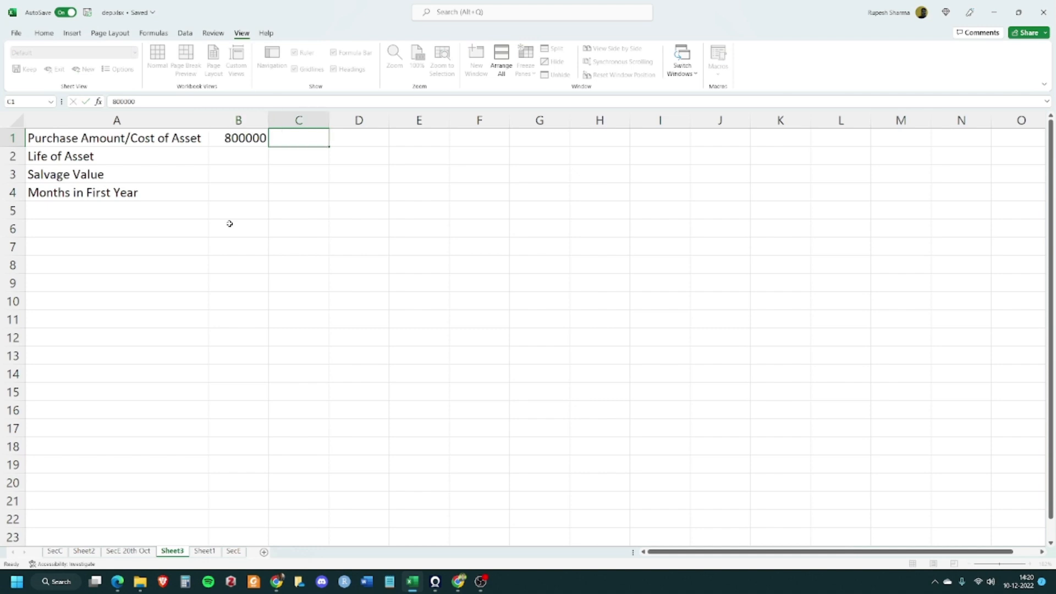
{"action": "key", "text": "Left"}
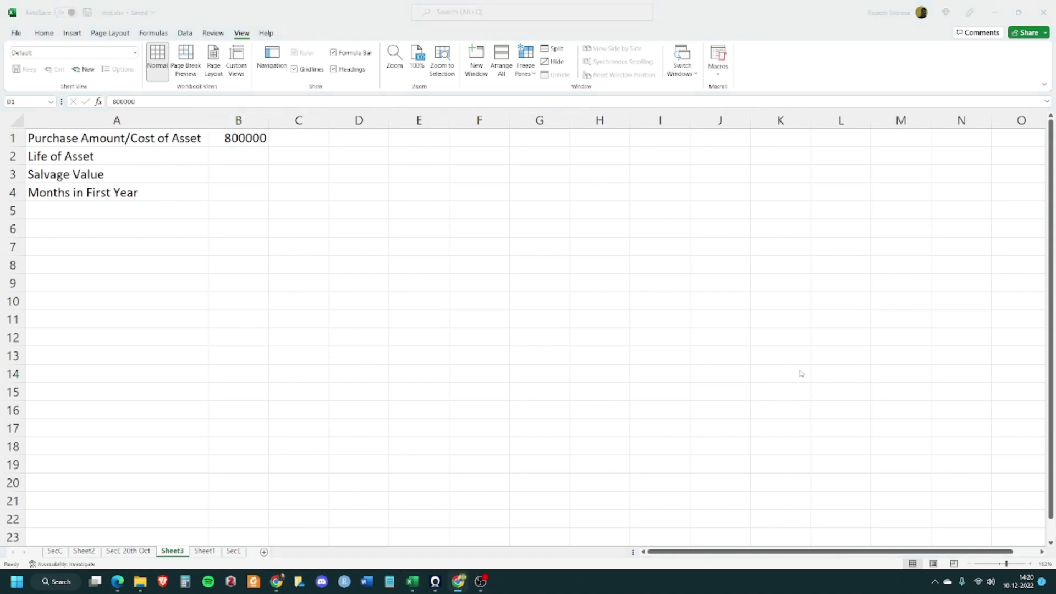
Set the asset life in B2 to 7 and add the unit "years" in C2
{"action": "left_click", "coordinate": [240, 154]}
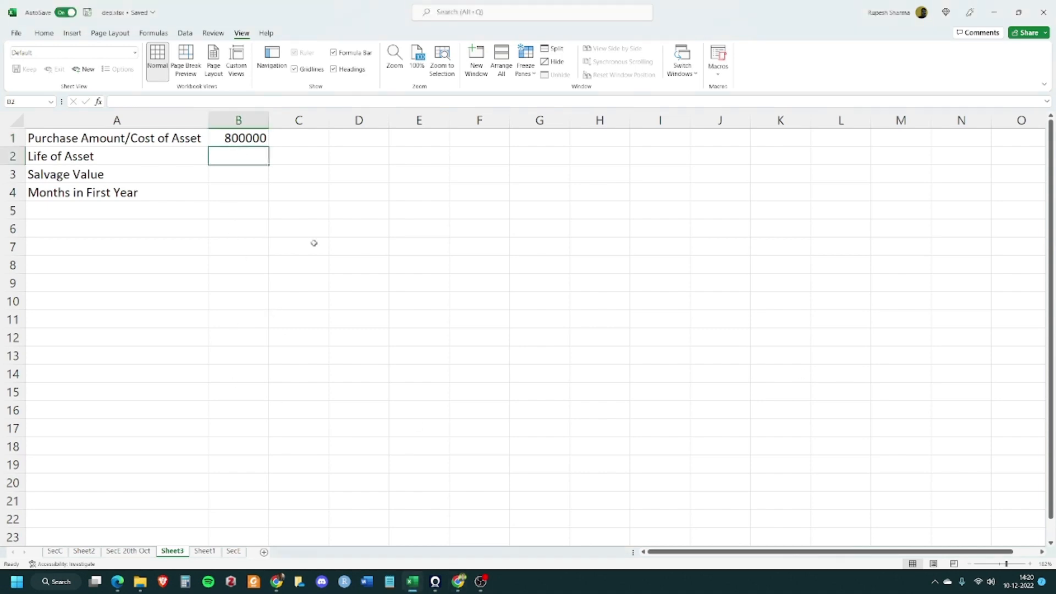
{"action": "type", "text": "5"}
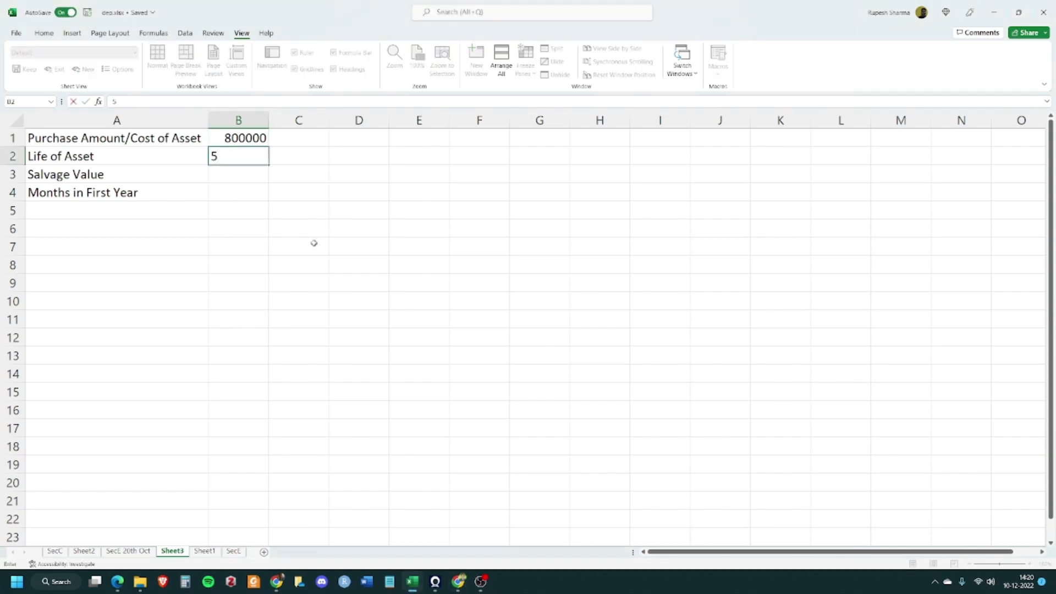
{"action": "key", "text": "BackSpace"}
{"action": "type", "text": "7"}
{"action": "key", "text": "Tab"}
{"action": "type", "text": "years"}
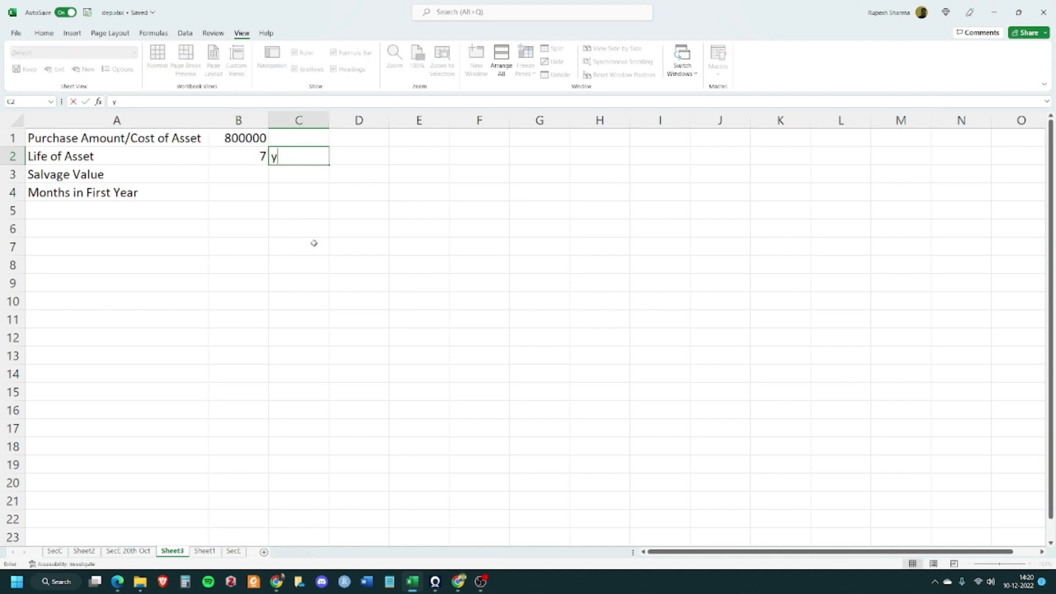
{"action": "key", "text": "Tab"}
Enter 100000 as the salvage value in cell B3
{"action": "key", "text": "Down"}
{"action": "key", "text": "Left"}
{"action": "key", "text": "Left"}
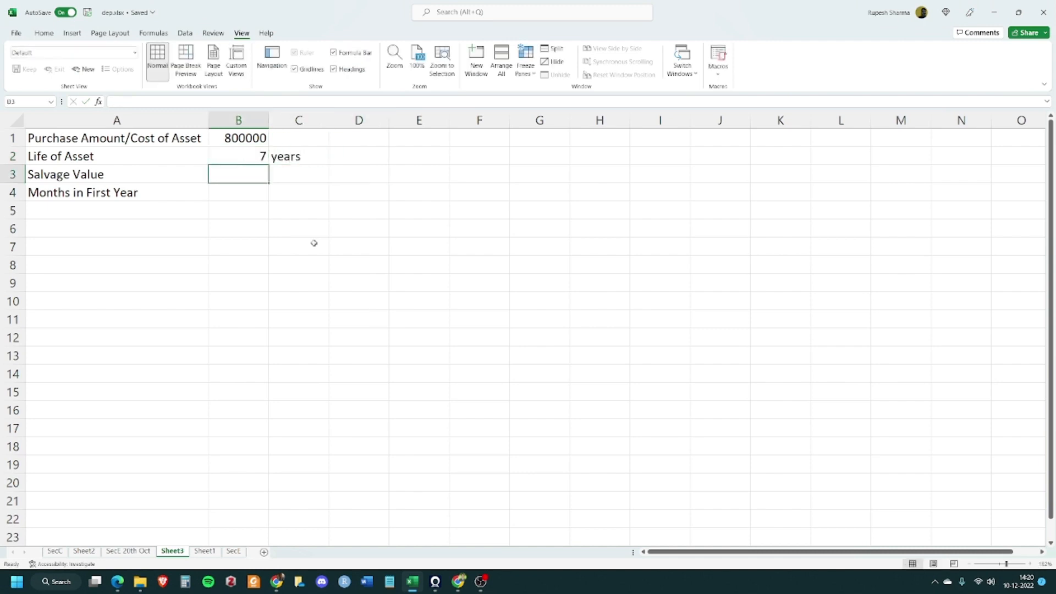
{"action": "type", "text": "100000"}
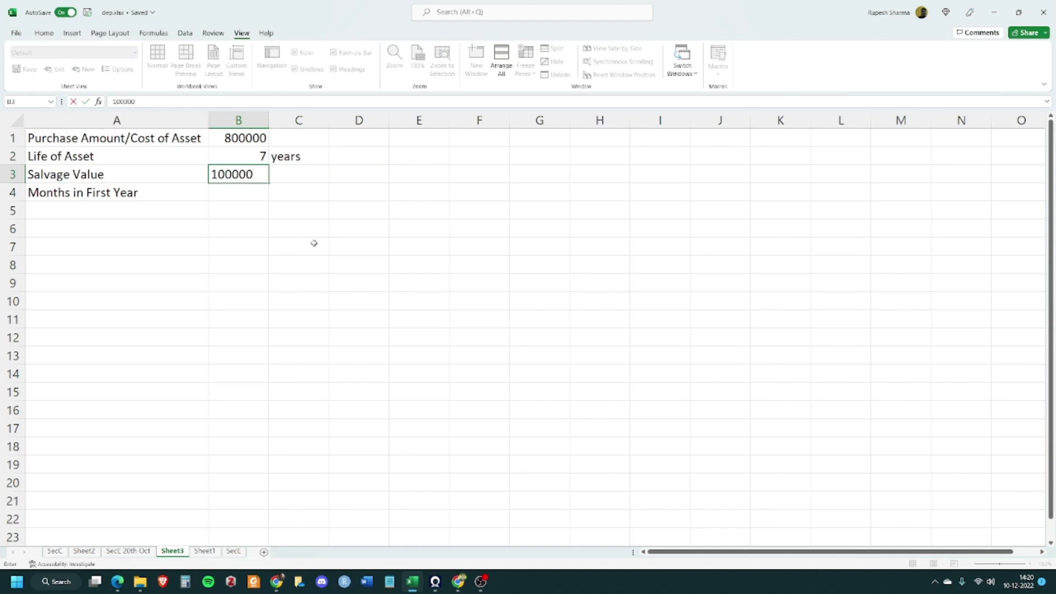
{"action": "key", "text": "Tab"}
{"action": "key", "text": "Return"}
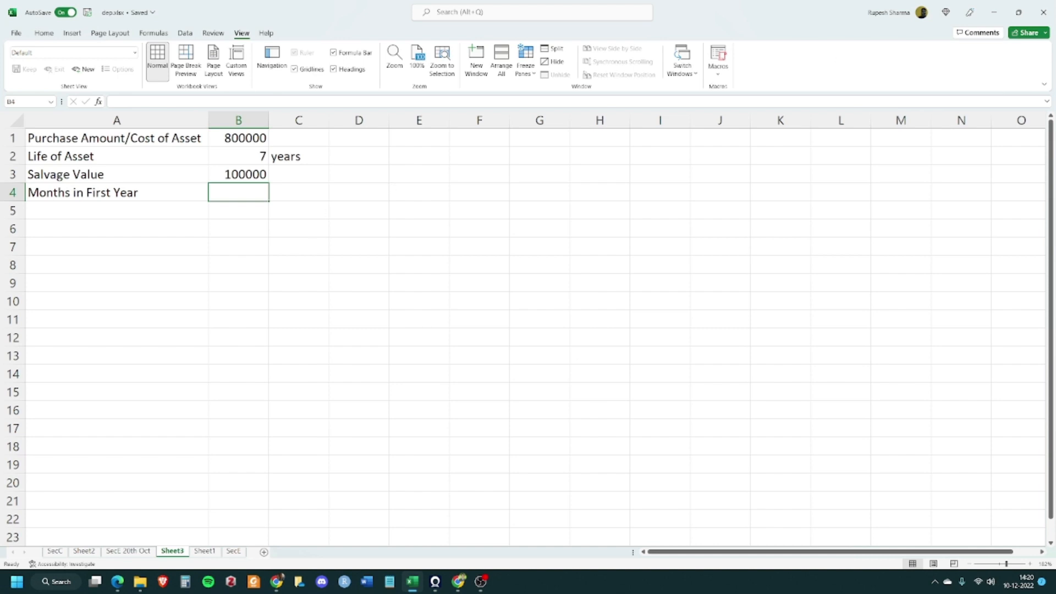
{"action": "key", "text": "alt+Tab"}
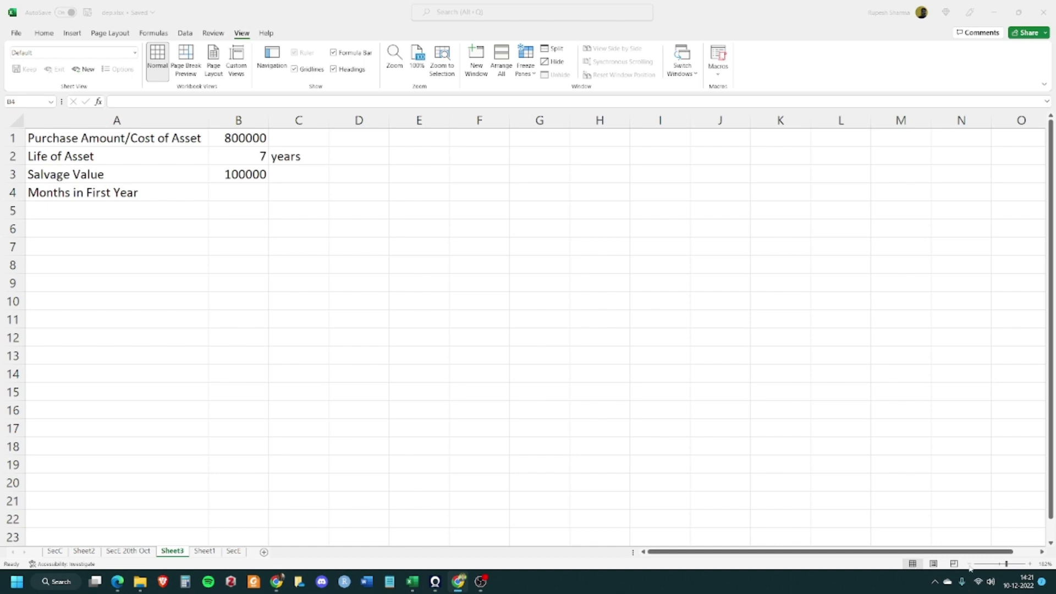
{"action": "left_click", "coordinate": [935, 581]}
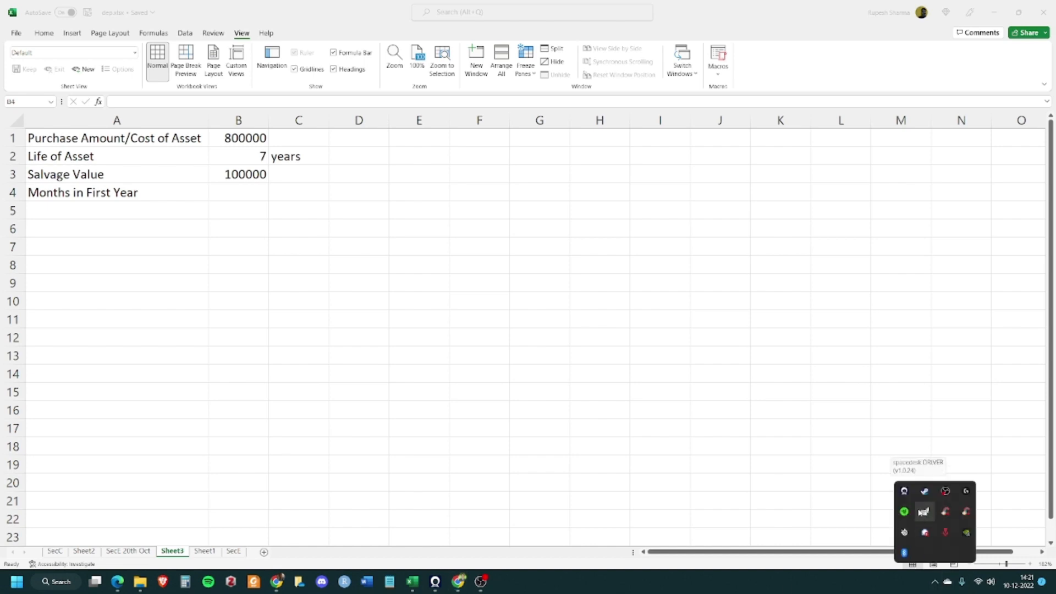
{"action": "right_click", "coordinate": [925, 495]}
{"action": "left_click", "coordinate": [947, 489]}
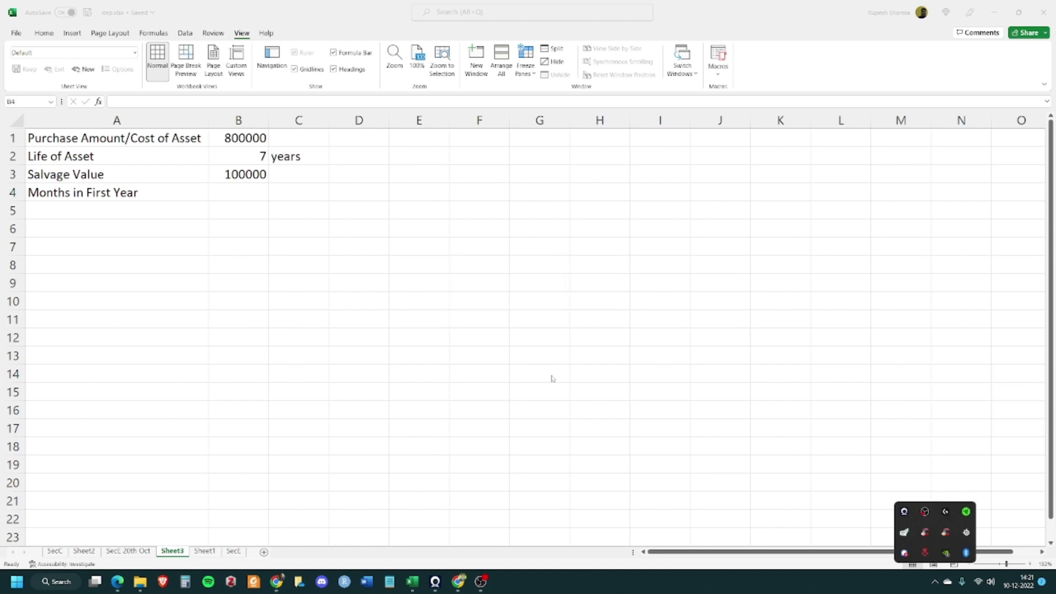
{"action": "left_click", "coordinate": [478, 237]}
{"action": "left_click", "coordinate": [286, 275]}
{"action": "left_click", "coordinate": [230, 192]}
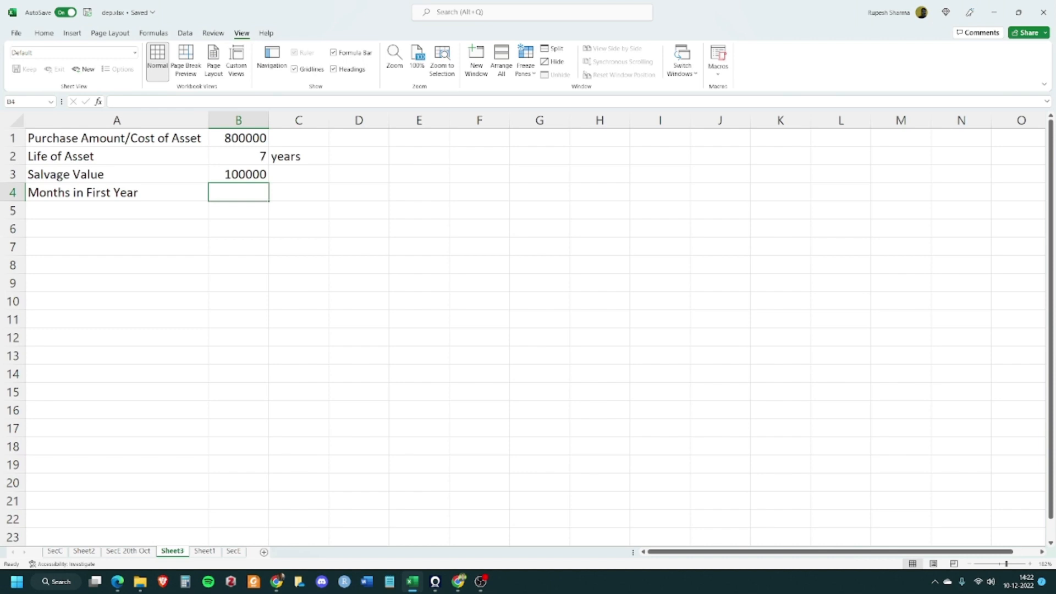
{"action": "key", "text": "alt+Tab"}
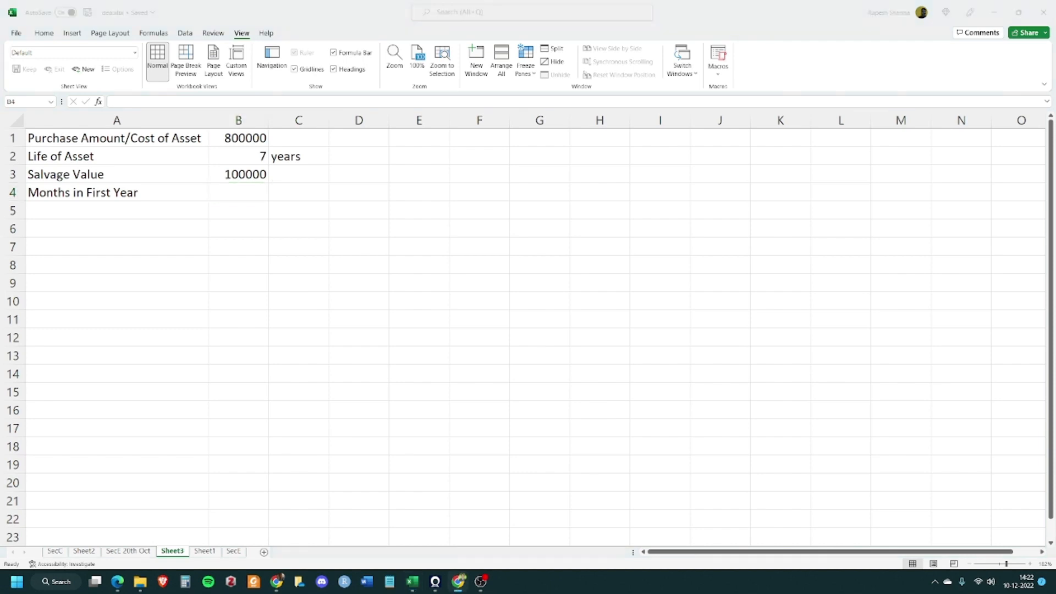
{"action": "key", "text": "alt+Tab"}
{"action": "key", "text": "alt+Tab"}
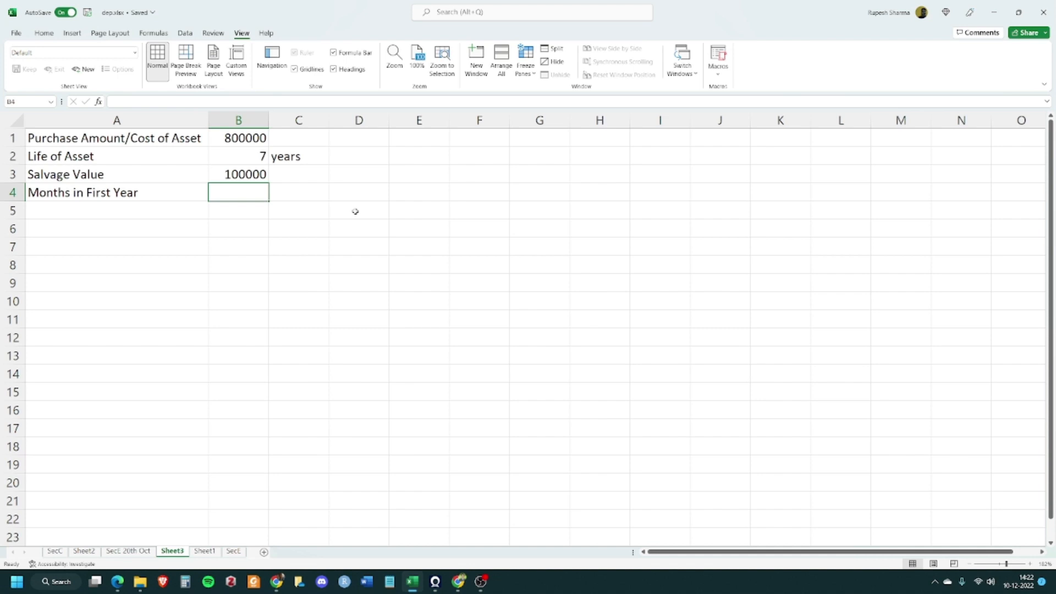
Add data validation to B4 allowing a list with source 1,2,3,4,5,6,7,8,9,10,11,12
{"action": "left_click", "coordinate": [185, 34]}
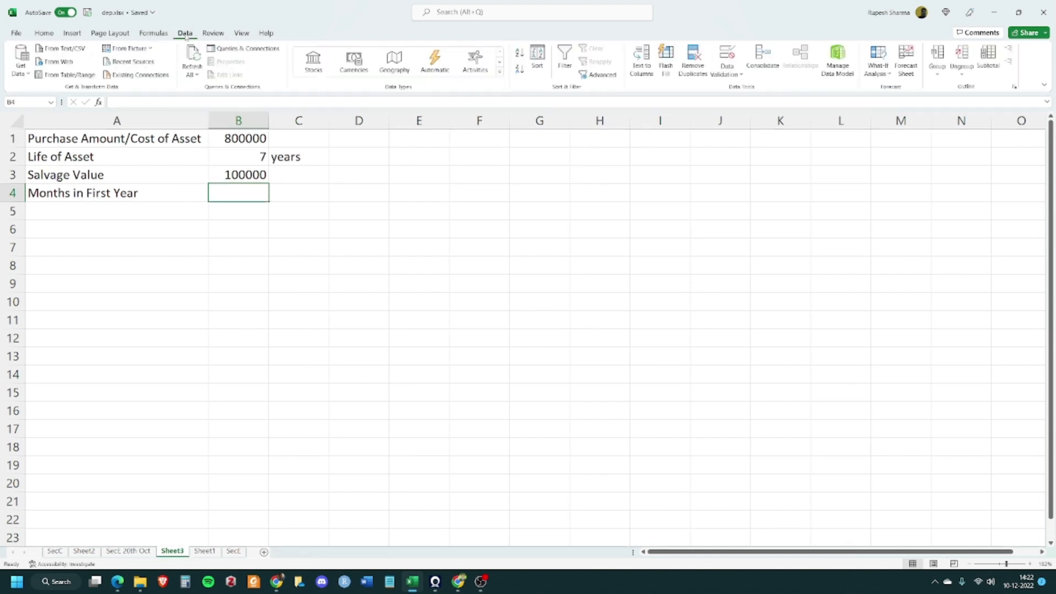
{"action": "left_click", "coordinate": [736, 57]}
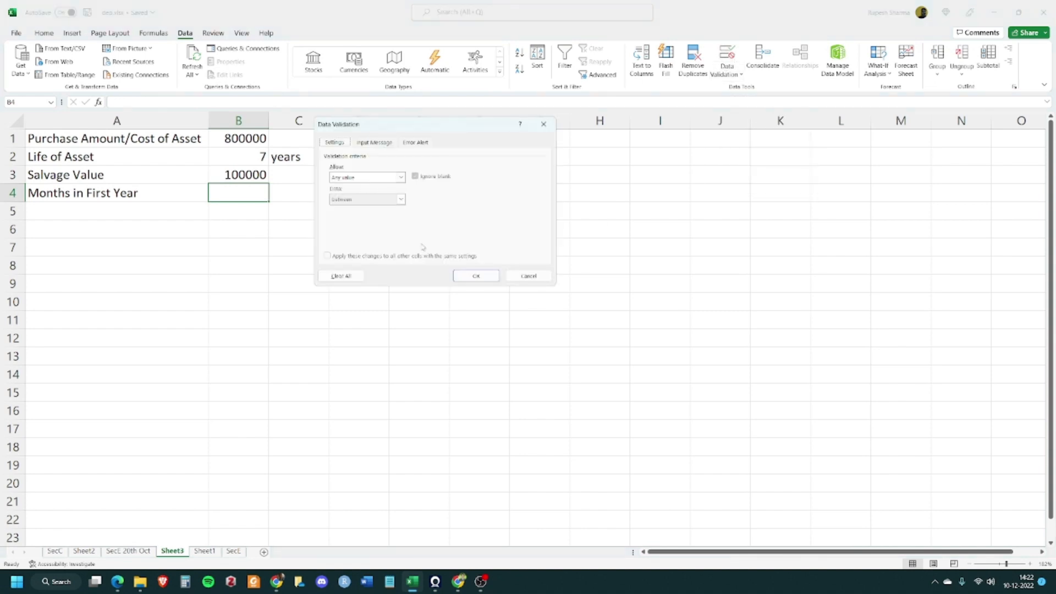
{"action": "left_click", "coordinate": [401, 177]}
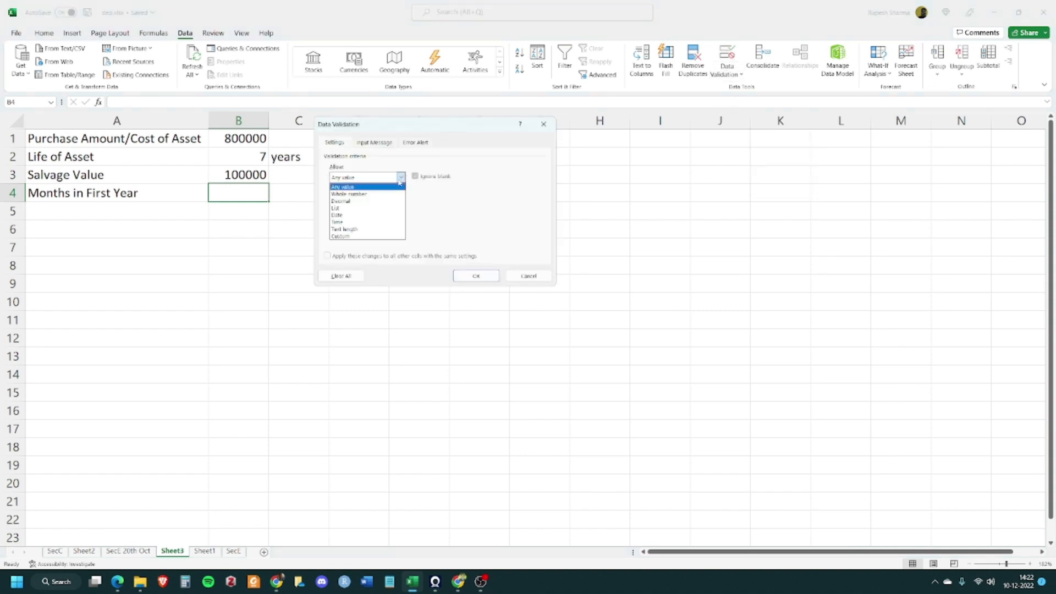
{"action": "left_click", "coordinate": [354, 211]}
{"action": "left_click", "coordinate": [383, 177]}
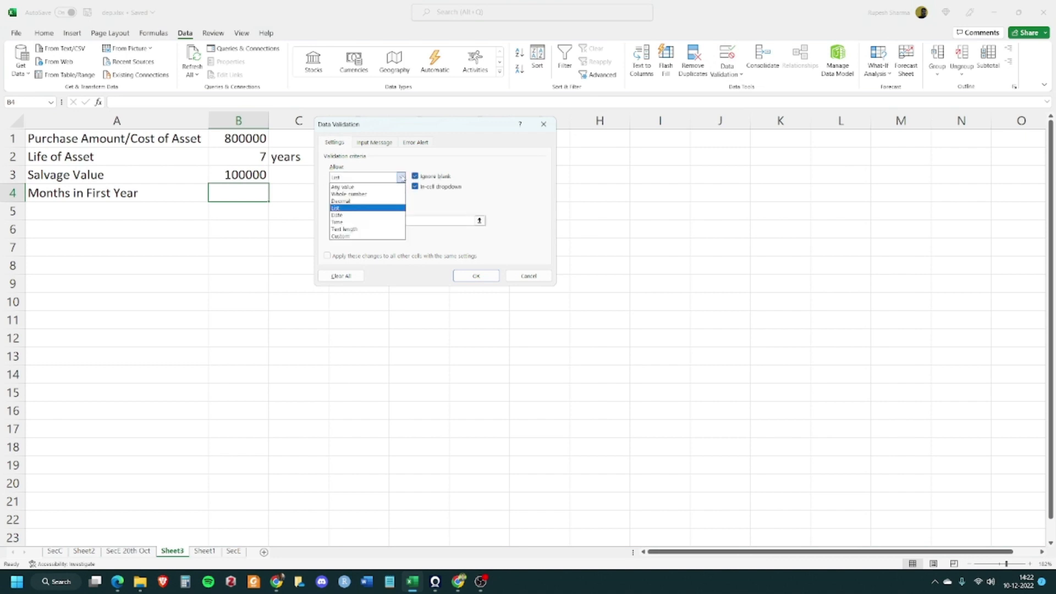
{"action": "left_click", "coordinate": [339, 209]}
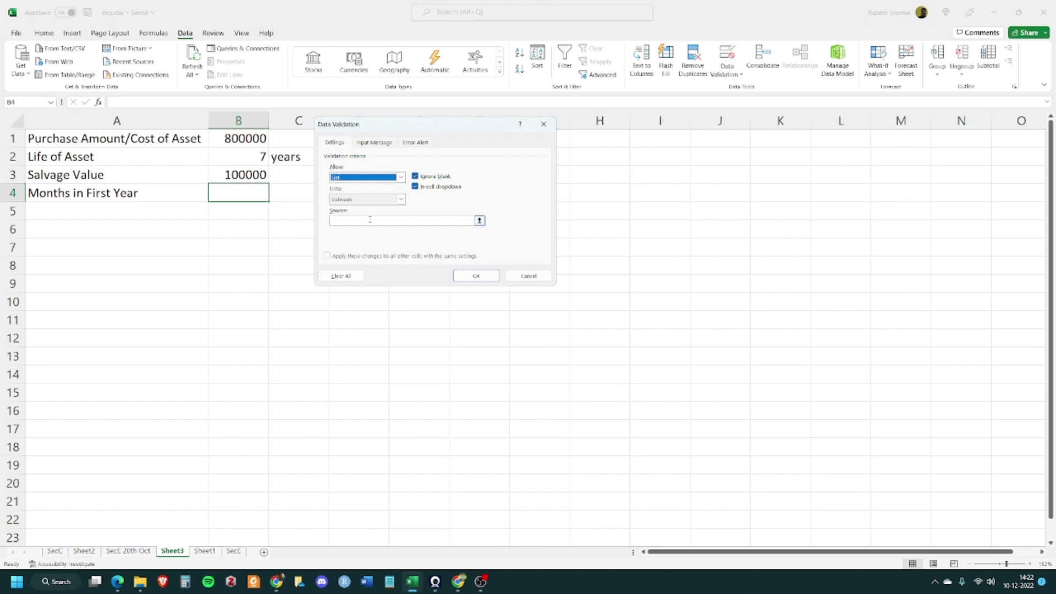
{"action": "left_click", "coordinate": [355, 220]}
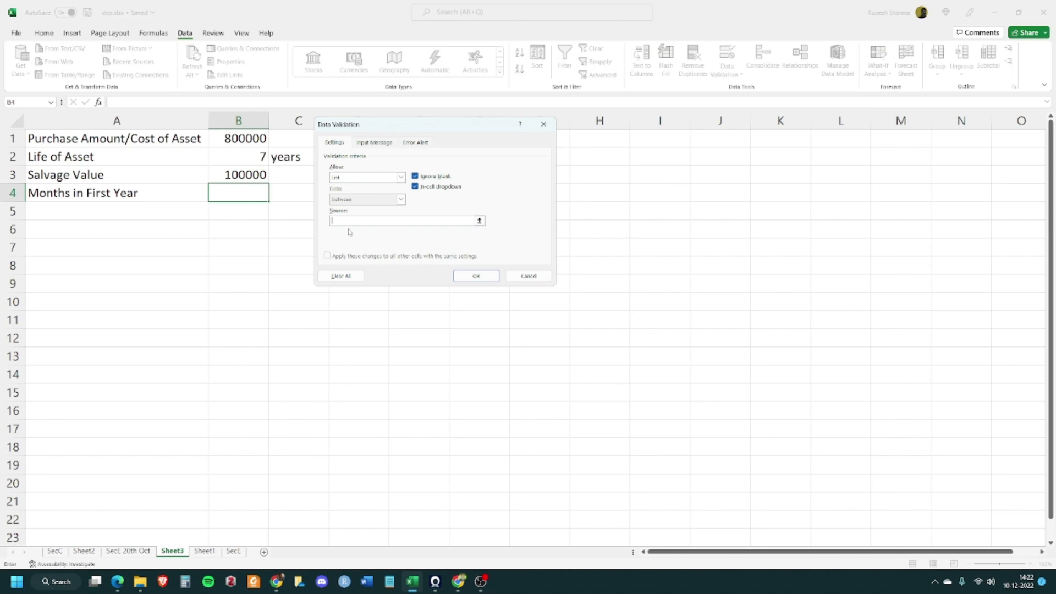
{"action": "type", "text": "1,2,3,4,5,6,7,8,9,10,11,12"}
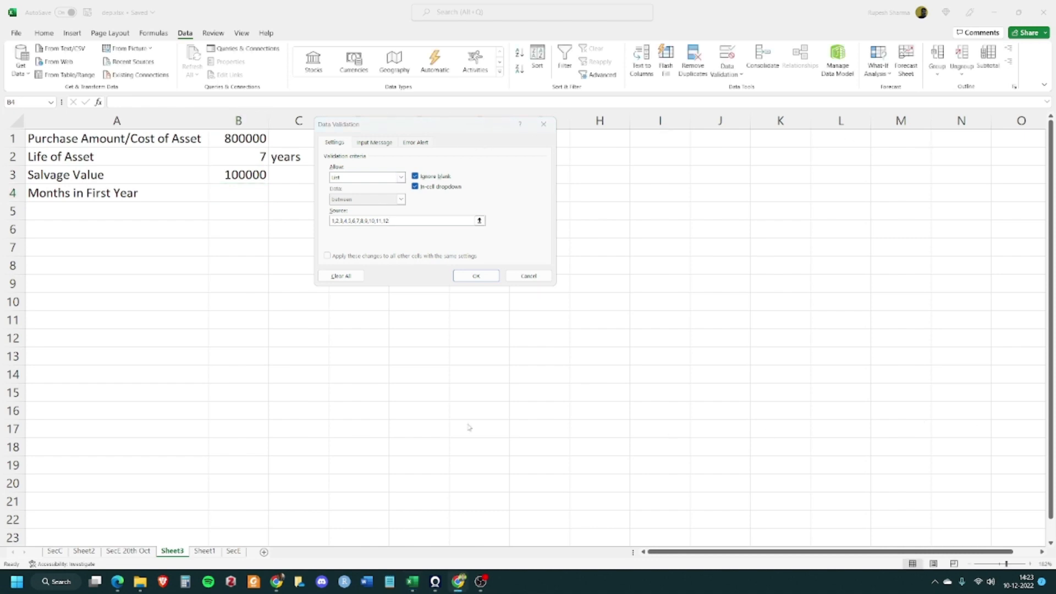
{"action": "left_click", "coordinate": [404, 232]}
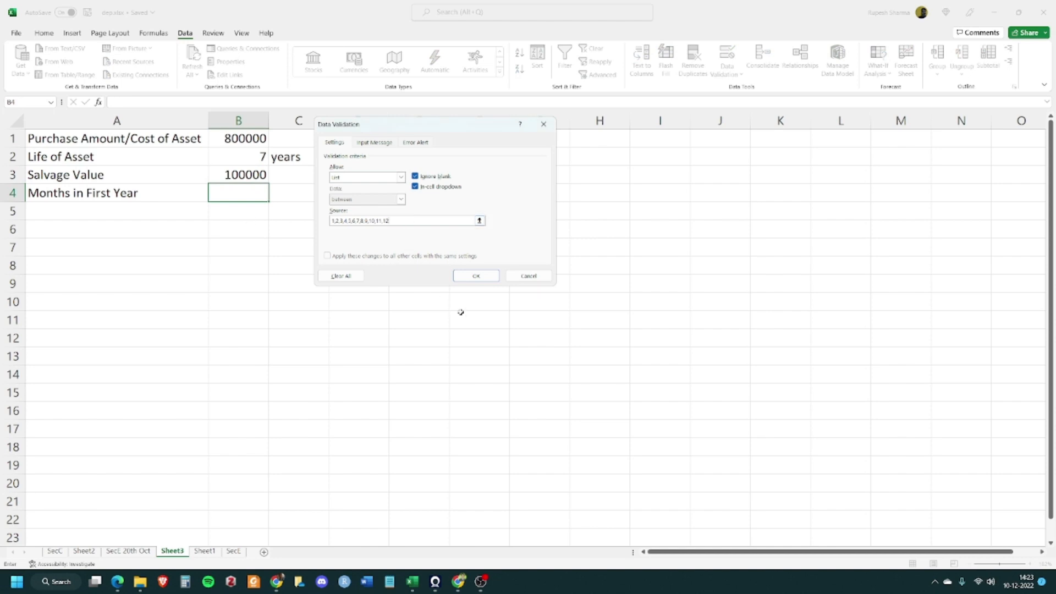
{"action": "left_click", "coordinate": [476, 279]}
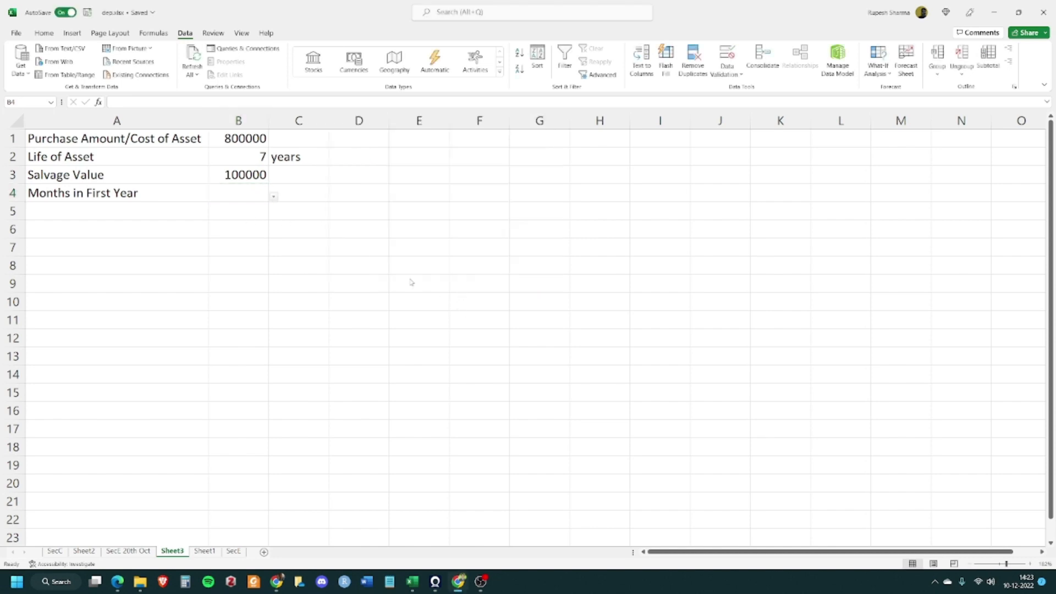
Choose 8 from the dropdown list in B4 for months in the first year
{"action": "left_click", "coordinate": [273, 196]}
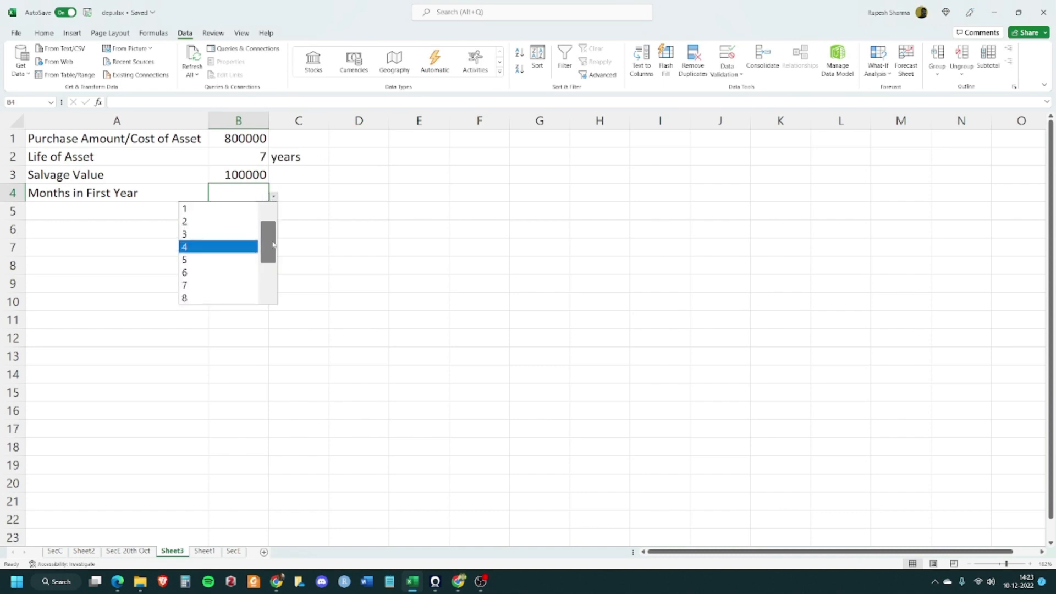
{"action": "scroll", "coordinate": [273, 245], "scroll_direction": "down", "scroll_amount": 2}
{"action": "scroll", "coordinate": [272, 243], "scroll_direction": "up", "scroll_amount": 1}
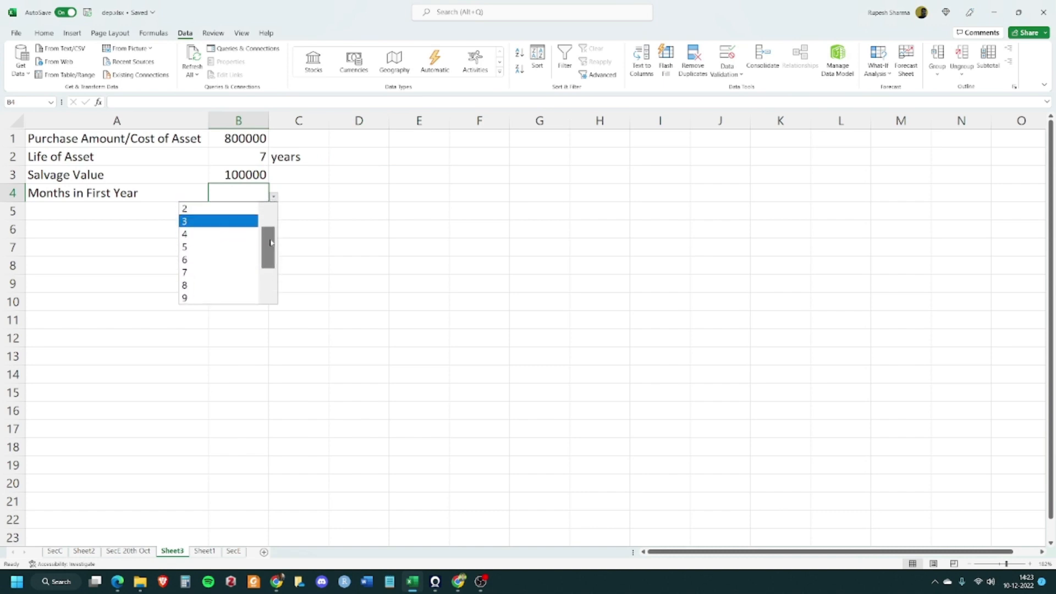
{"action": "mouse_move", "coordinate": [270, 243]}
{"action": "left_mouse_down"}
{"action": "mouse_move", "coordinate": [267, 286]}
{"action": "mouse_move", "coordinate": [272, 229]}
{"action": "left_mouse_up"}
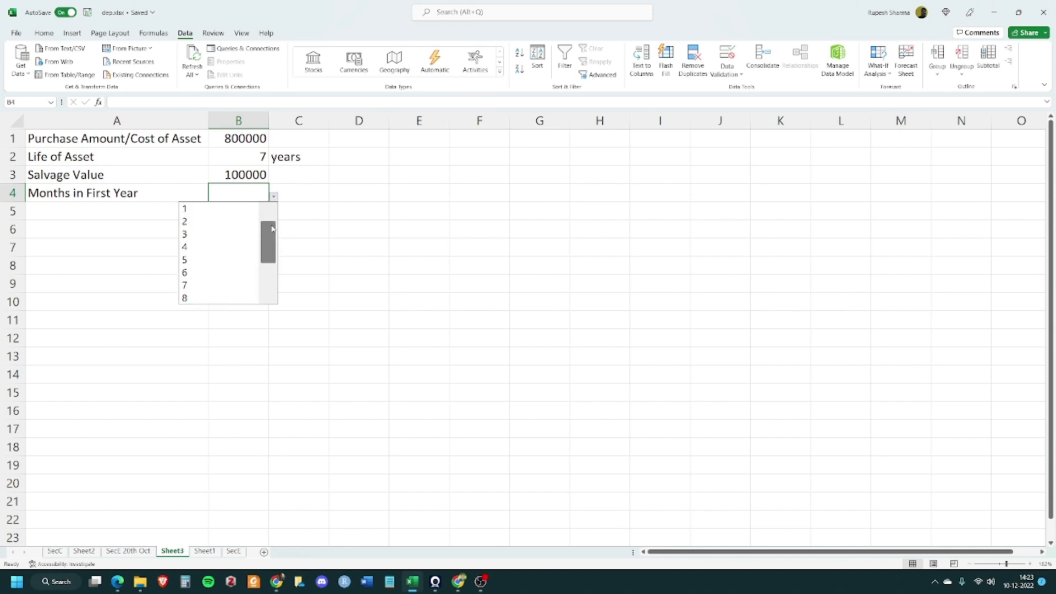
{"action": "left_click", "coordinate": [201, 298]}
{"action": "left_click", "coordinate": [341, 261]}
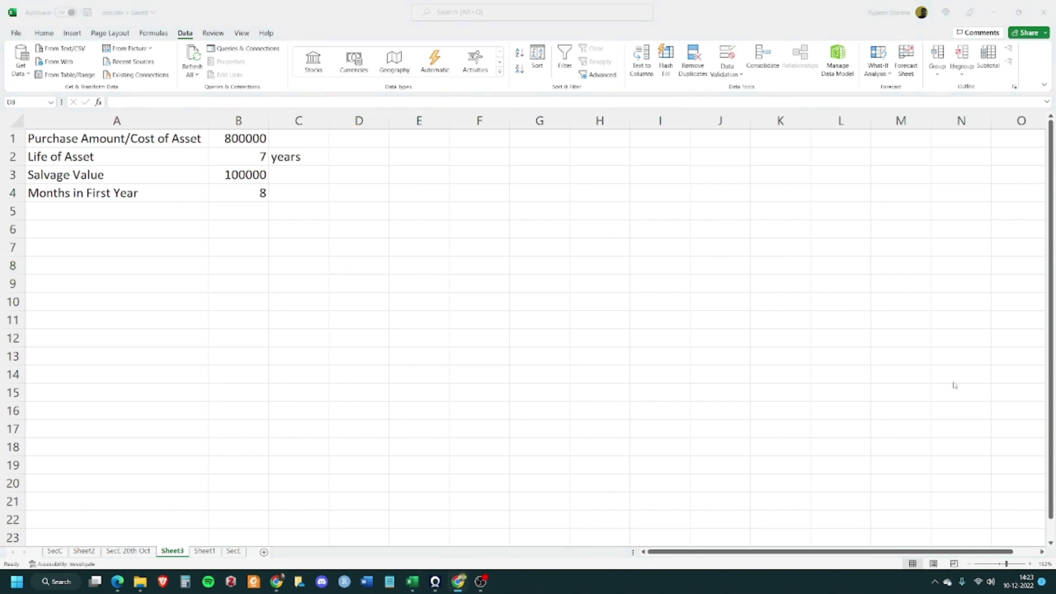
Enter the title "Fixed Asset Account (SLN)" in cell D1
{"action": "left_click", "coordinate": [370, 142]}
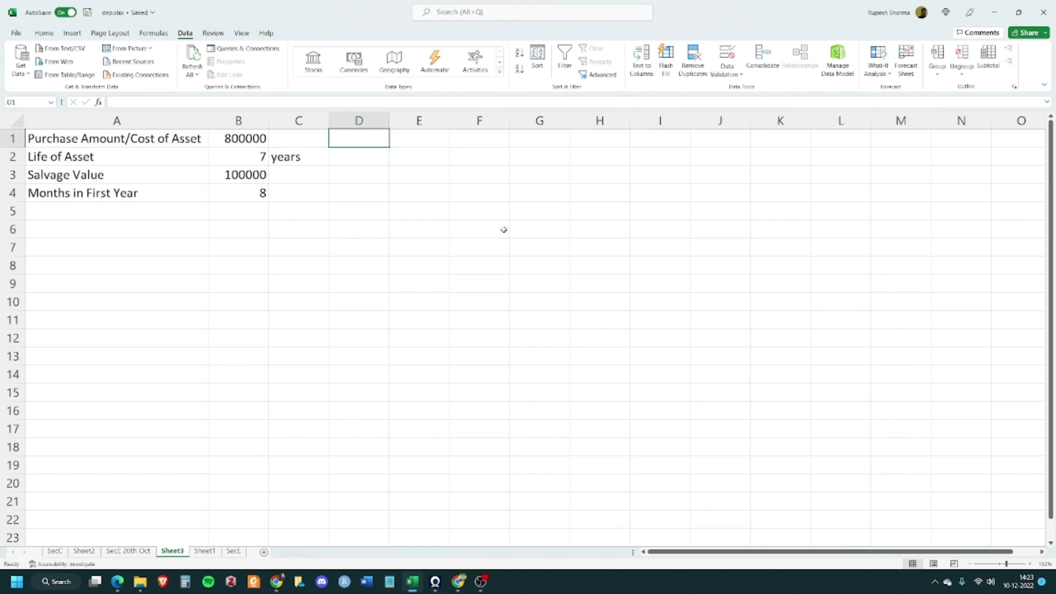
{"action": "type", "text": "Fixed "}
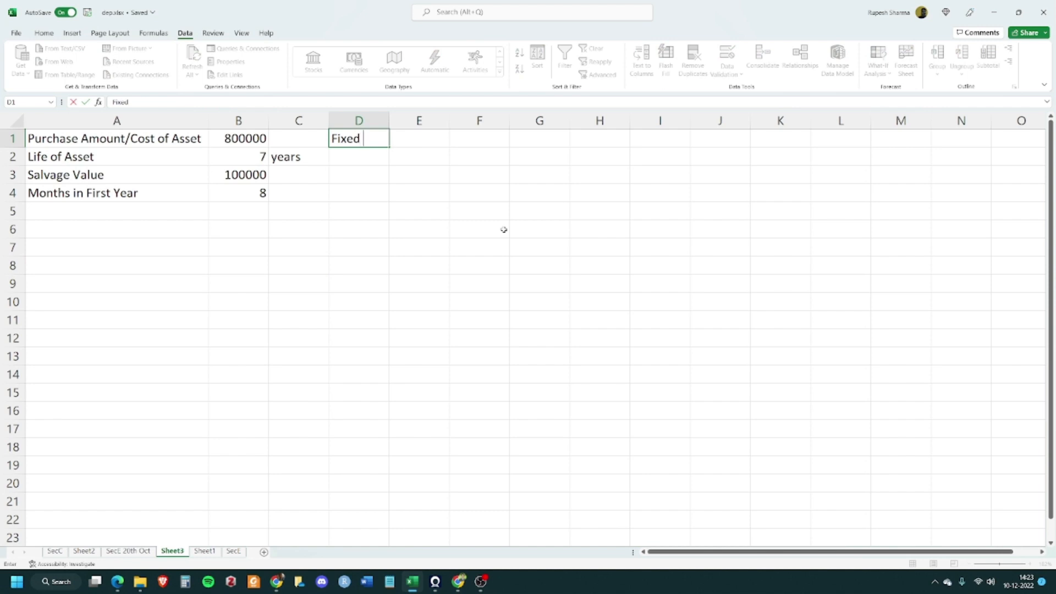
{"action": "type", "text": "Asset Account"}
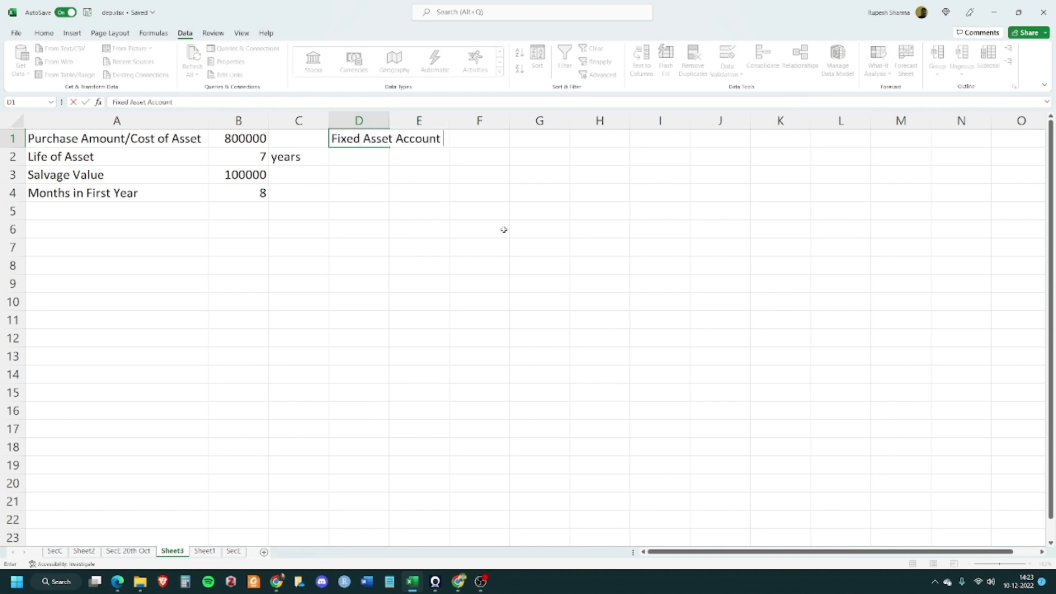
{"action": "type", "text": " (SLN)"}
{"action": "key", "text": "Return"}
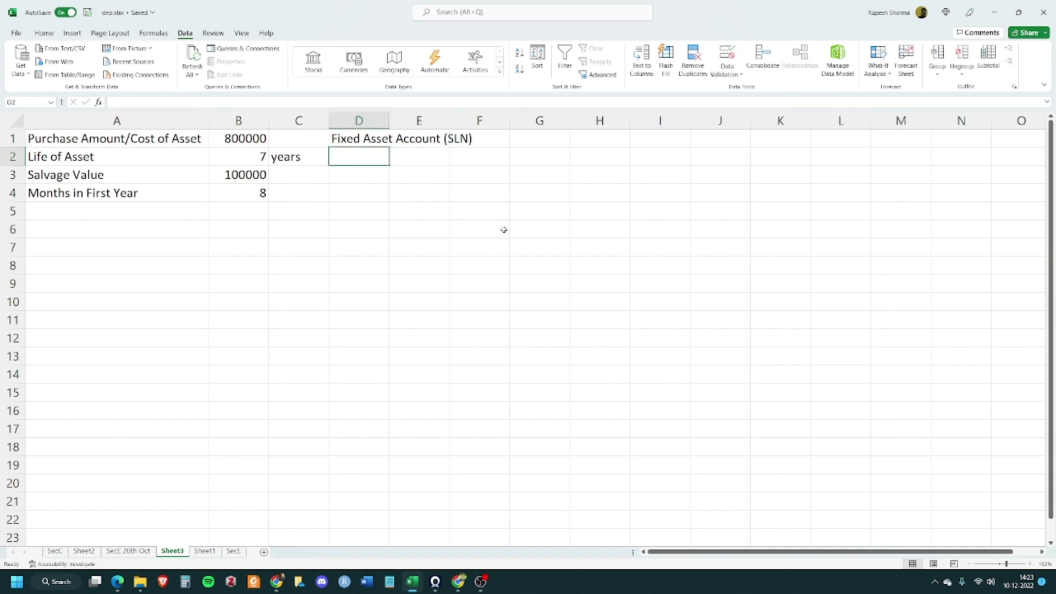
{"action": "key", "text": "Down"}
{"action": "key", "text": "Down"}
{"action": "key", "text": "Down"}
{"action": "key", "text": "Left"}
{"action": "key", "text": "Left"}
{"action": "key", "text": "Left"}
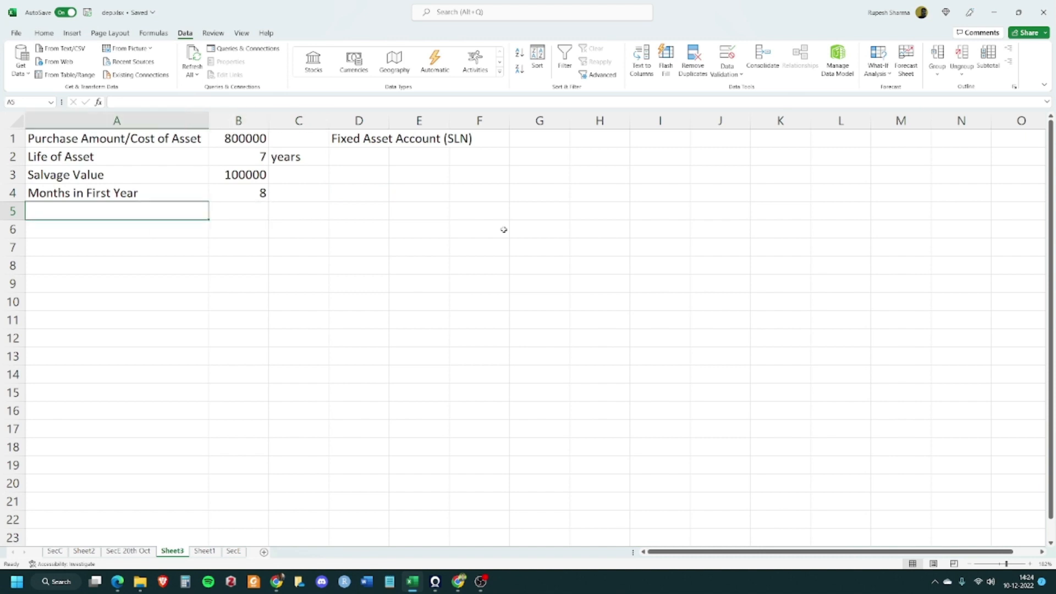
{"action": "key", "text": "Right"}
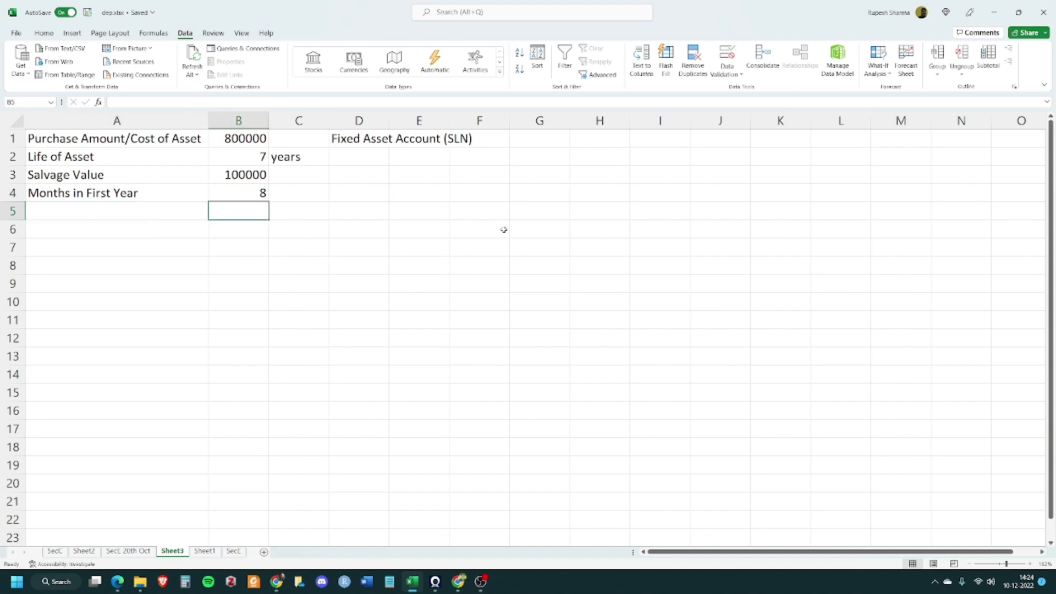
{"action": "key", "text": "Right"}
{"action": "key", "text": "Right"}
{"action": "key", "text": "Right"}
{"action": "key", "text": "Right"}
{"action": "key", "text": "Up"}
{"action": "key", "text": "Up"}
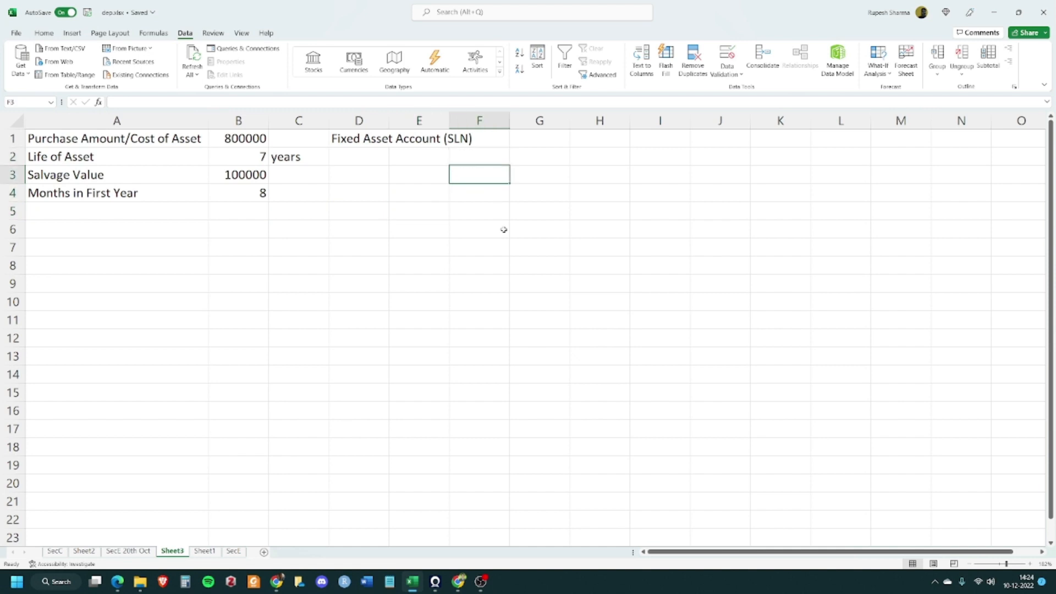
{"action": "key", "text": "Left"}
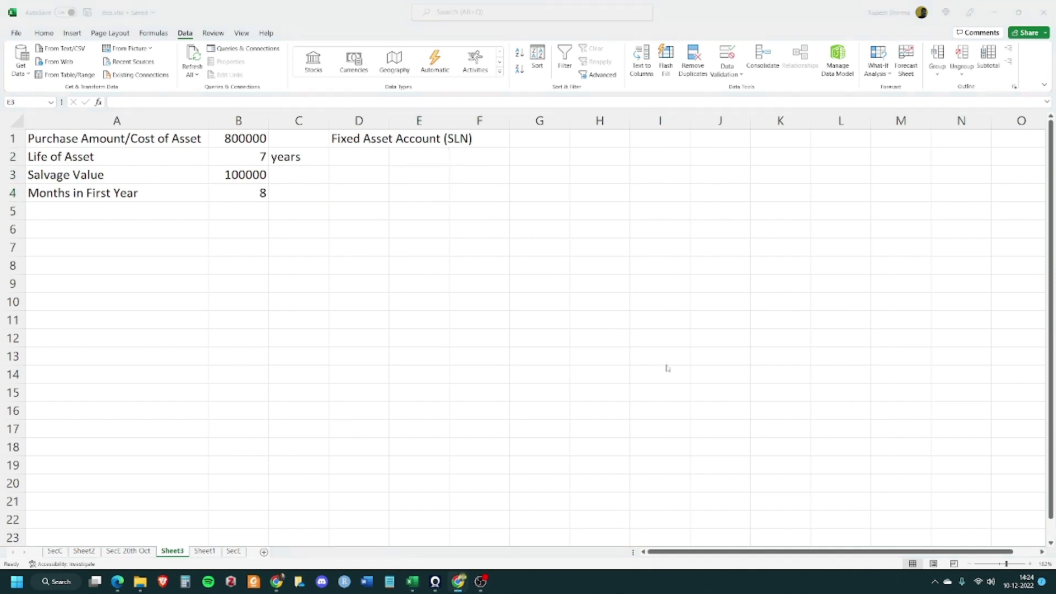
Enter the column headers "Periods" in D2 and "Opening Balance" in E2
{"action": "left_click", "coordinate": [371, 161]}
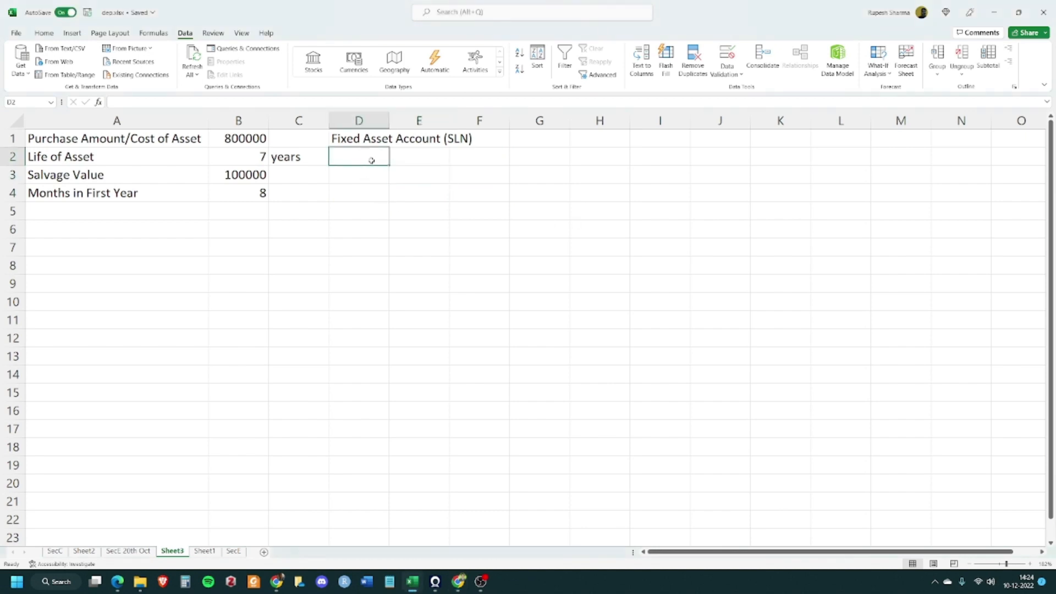
{"action": "type", "text": "Period"}
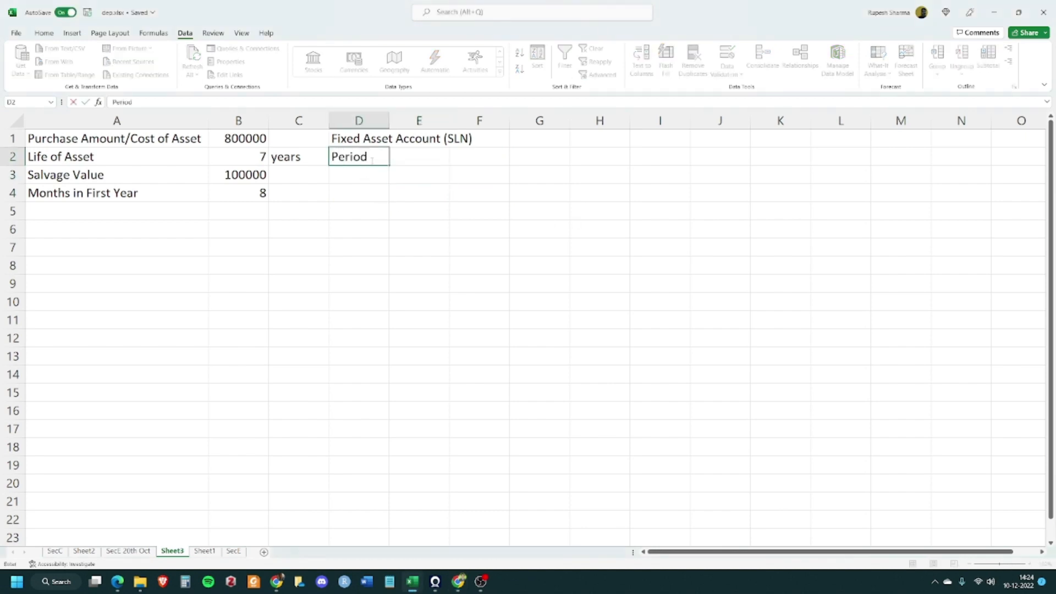
{"action": "type", "text": "s"}
{"action": "key", "text": "Tab"}
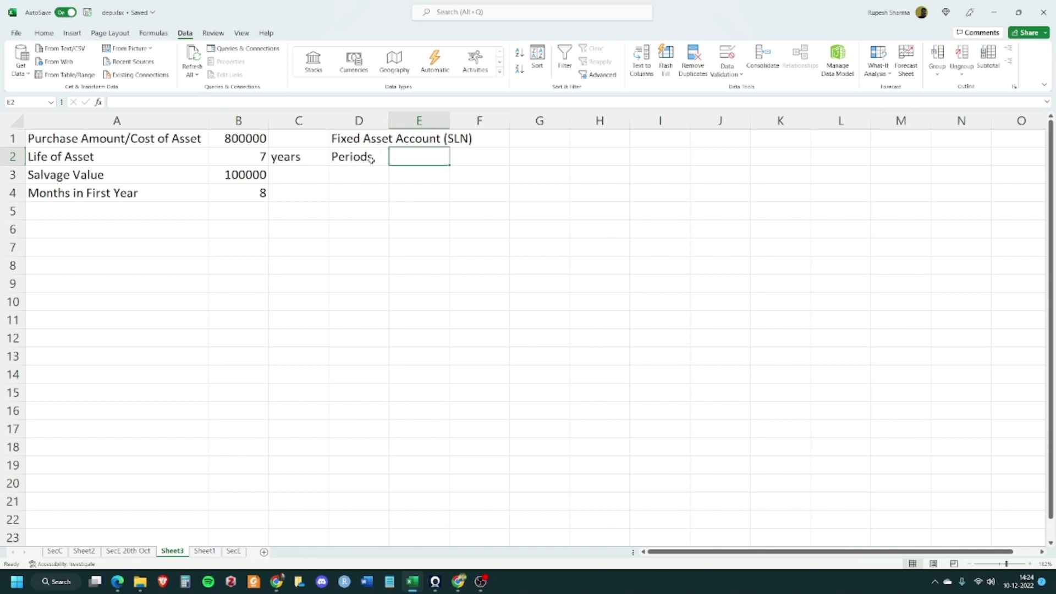
{"action": "type", "text": "Opening "}
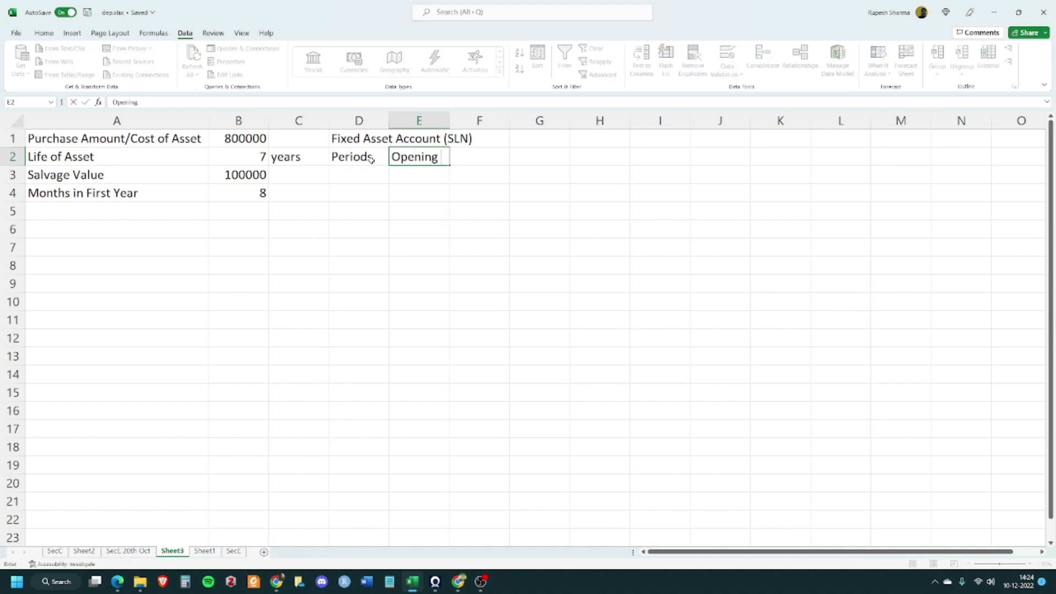
{"action": "type", "text": "Balance"}
{"action": "key", "text": "Tab"}
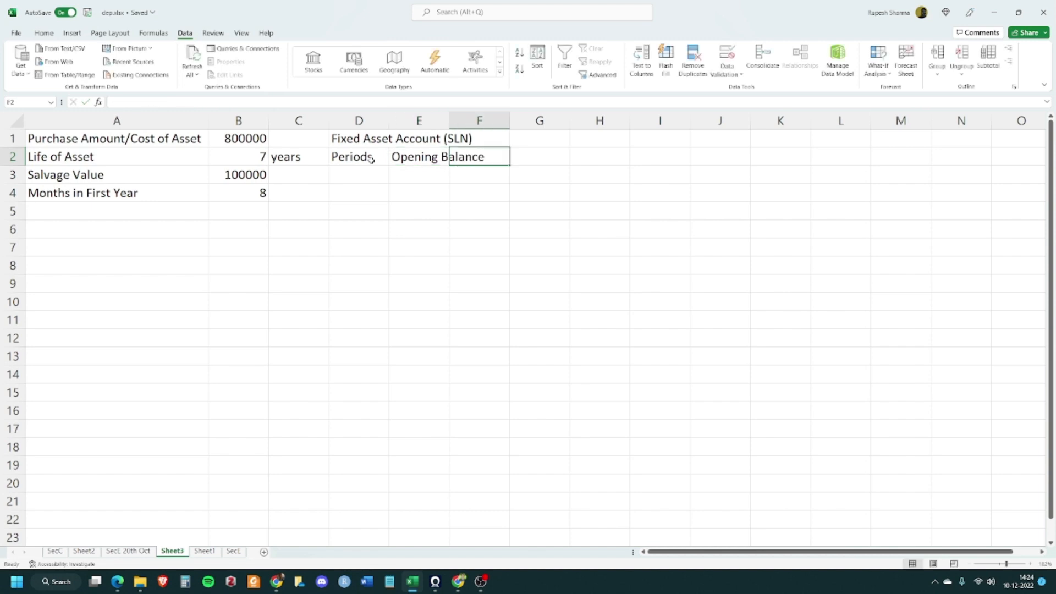
Enter the column headers "Depreciation" in F2 and "Closing Balance" in G2
{"action": "type", "text": "Deprecia"}
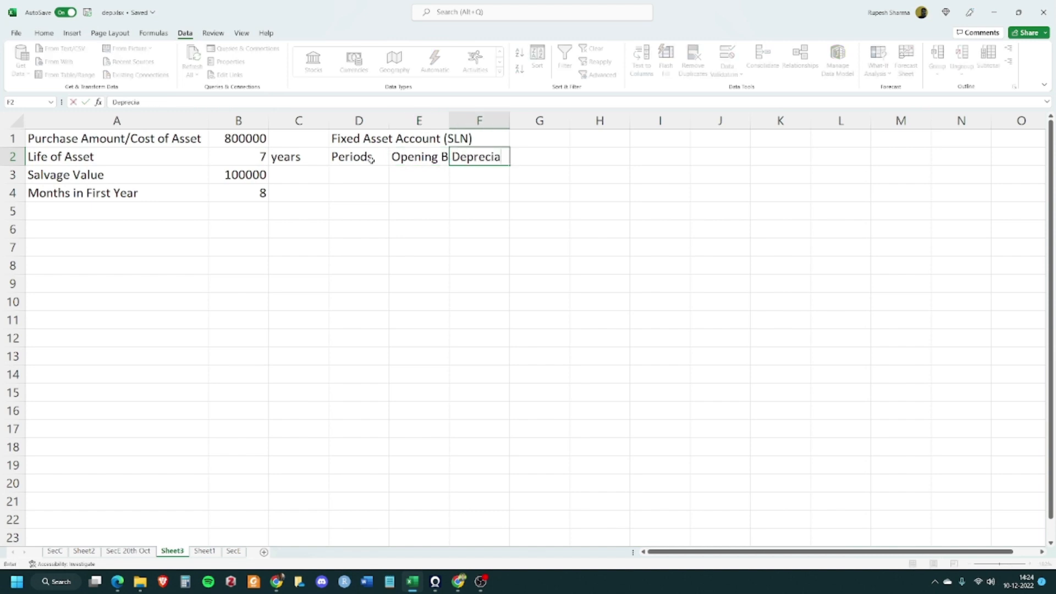
{"action": "type", "text": "tion"}
{"action": "key", "text": "Tab"}
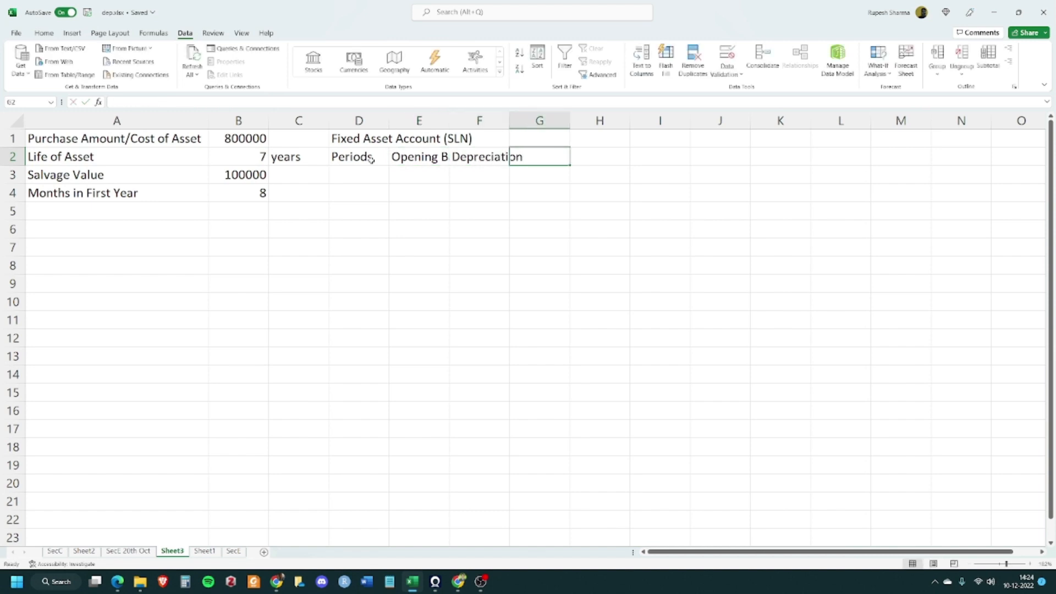
{"action": "type", "text": "Closing"}
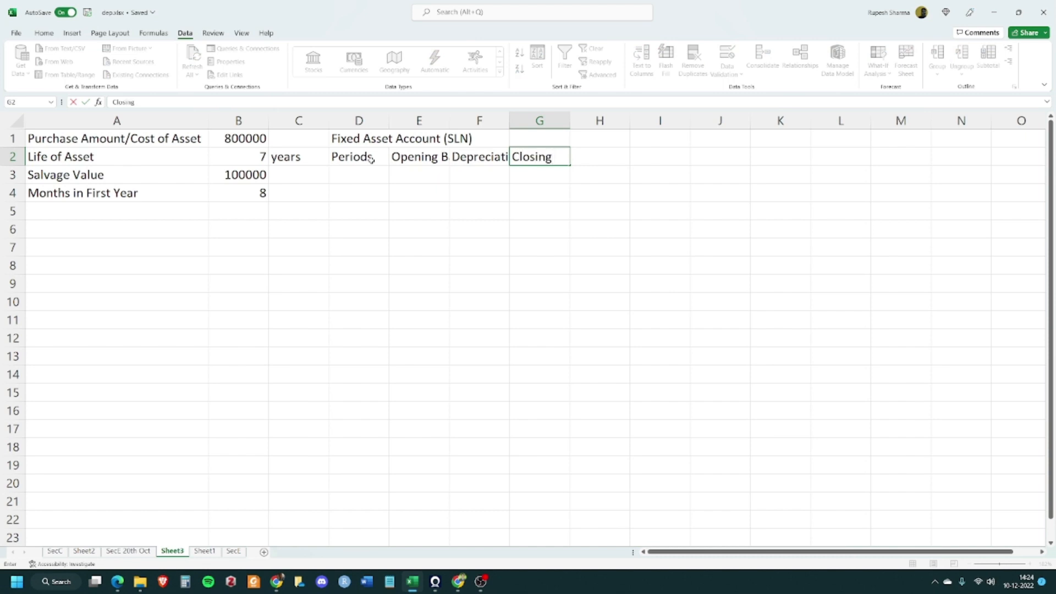
{"action": "type", "text": " V"}
{"action": "key", "text": "BackSpace"}
{"action": "type", "text": "Balance"}
{"action": "key", "text": "Tab"}
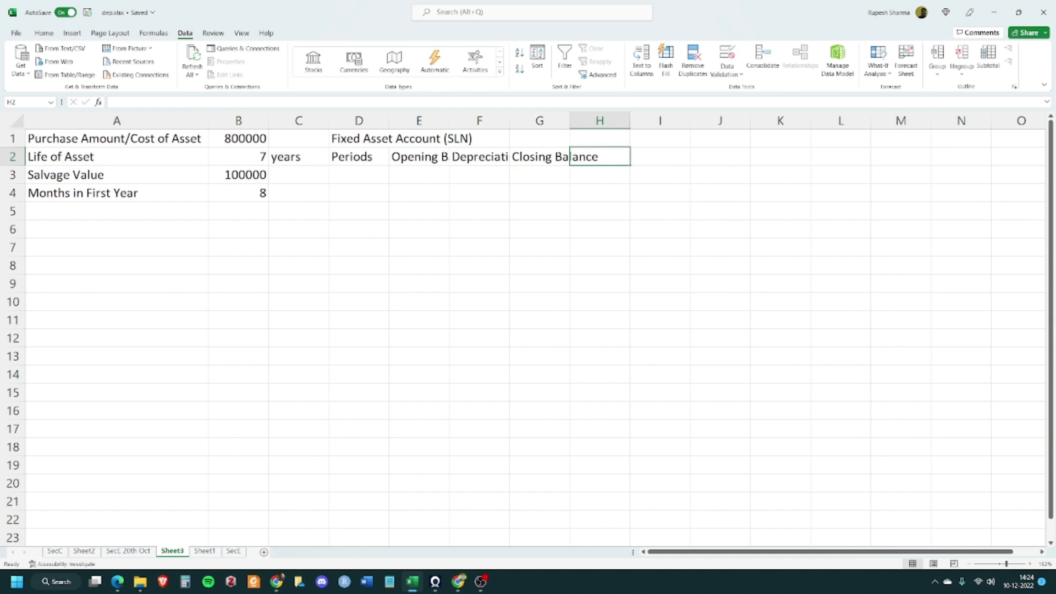
Autofit the widths of columns E, F and G to fit their headers
{"action": "key", "text": "alt+Tab"}
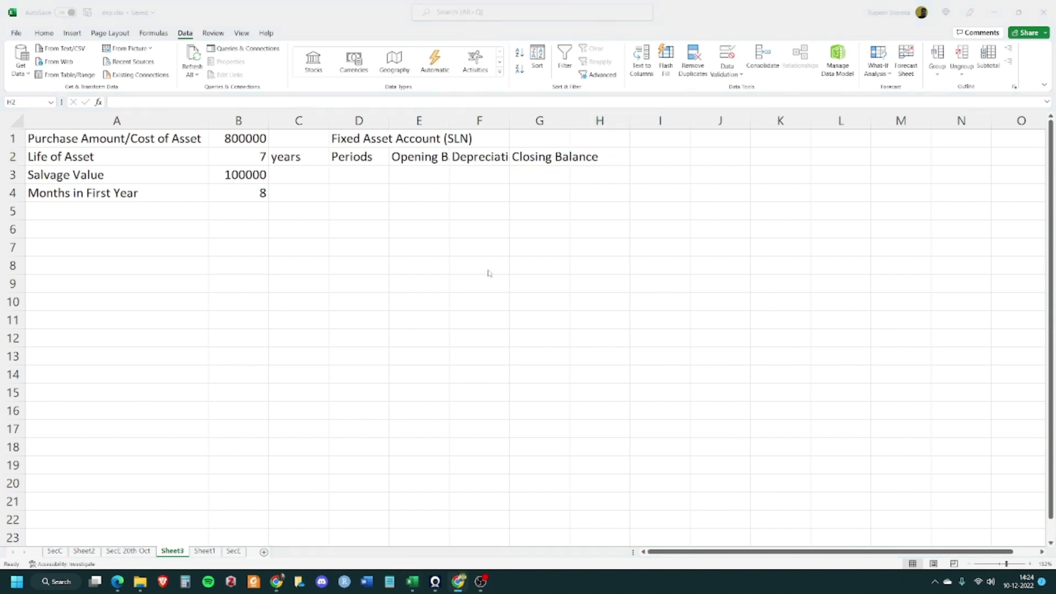
{"action": "left_click", "coordinate": [450, 123]}
{"action": "double_click", "coordinate": [449, 121]}
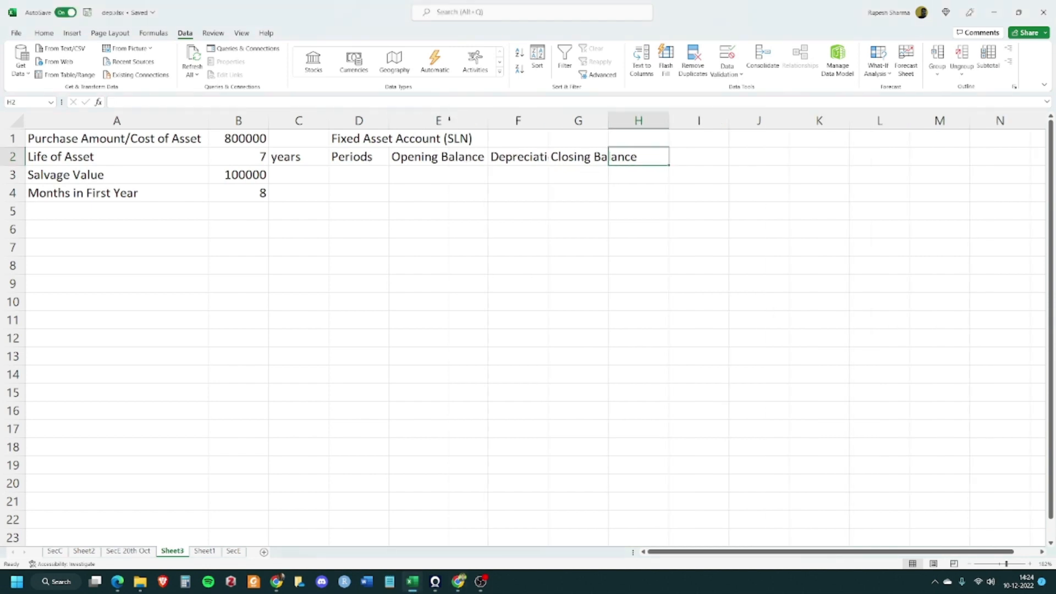
{"action": "double_click", "coordinate": [550, 121]}
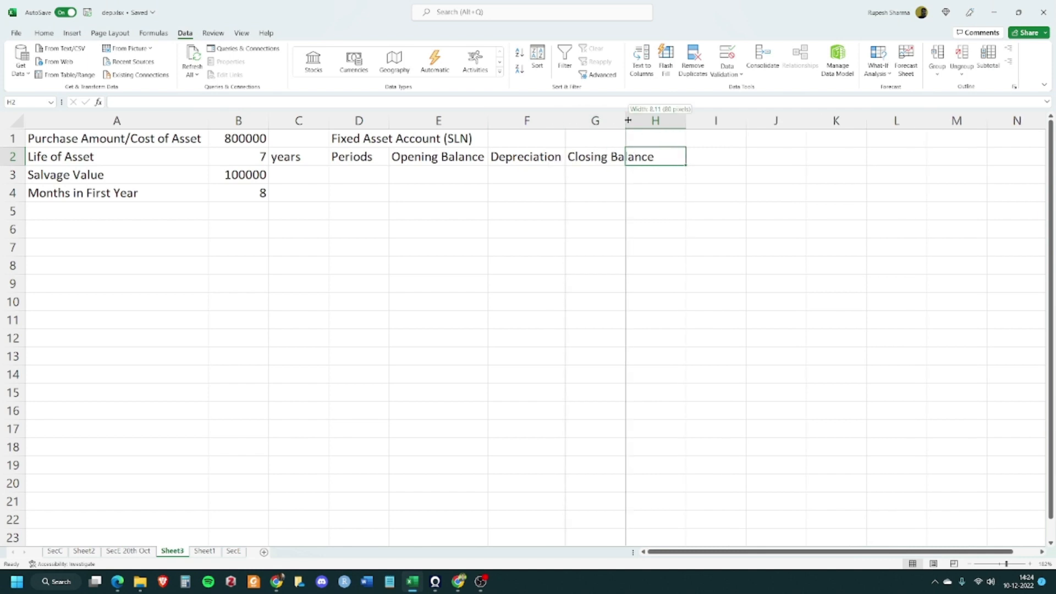
{"action": "double_click", "coordinate": [625, 121]}
{"action": "left_click", "coordinate": [679, 232]}
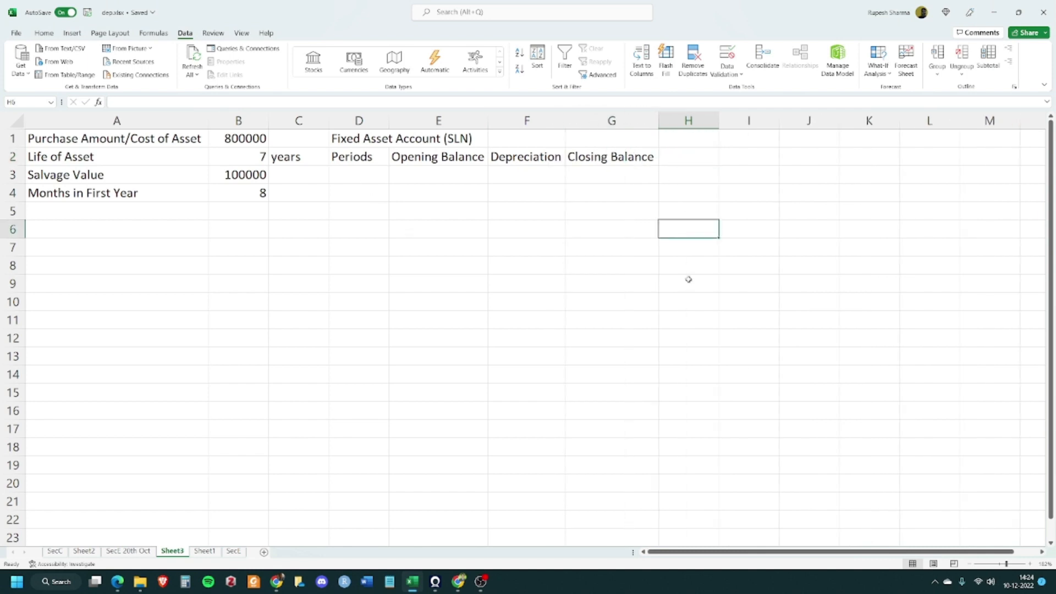
{"action": "left_click", "coordinate": [391, 283]}
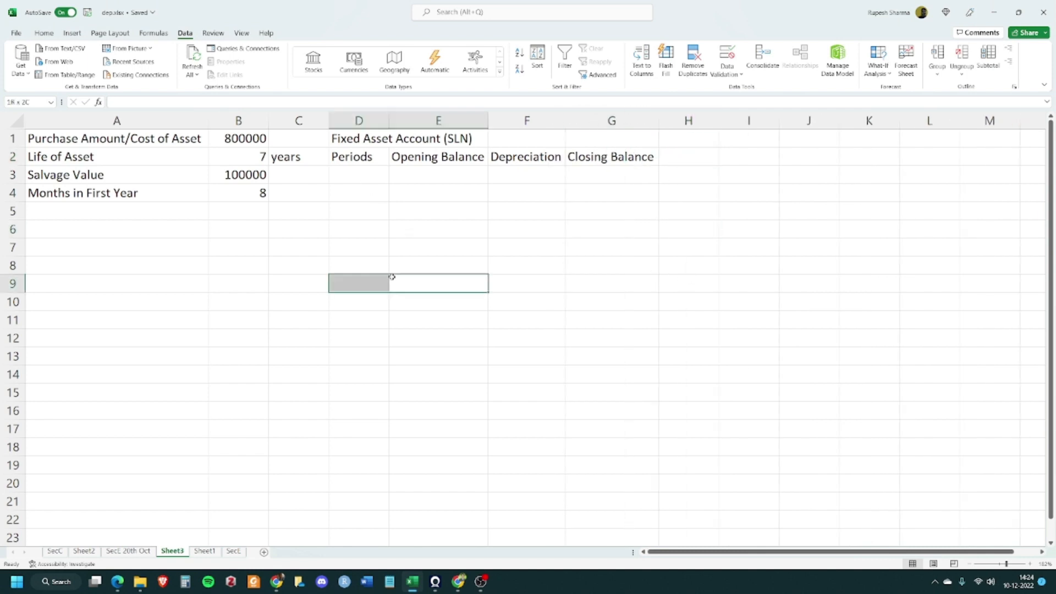
{"action": "left_click", "coordinate": [493, 184]}
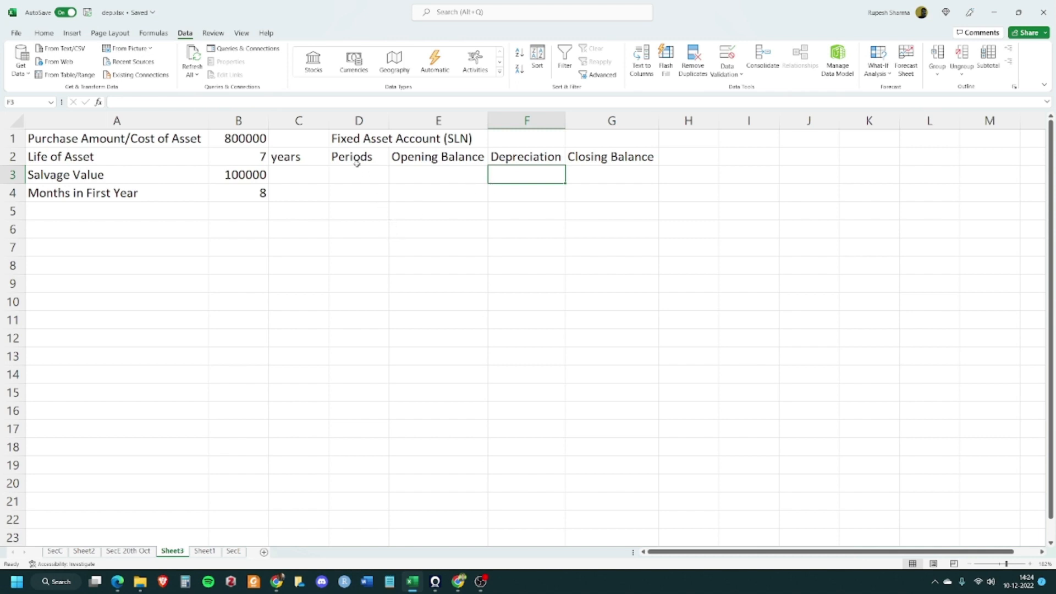
{"action": "left_click_drag", "start_coordinate": [356, 163], "coordinate": [564, 274]}
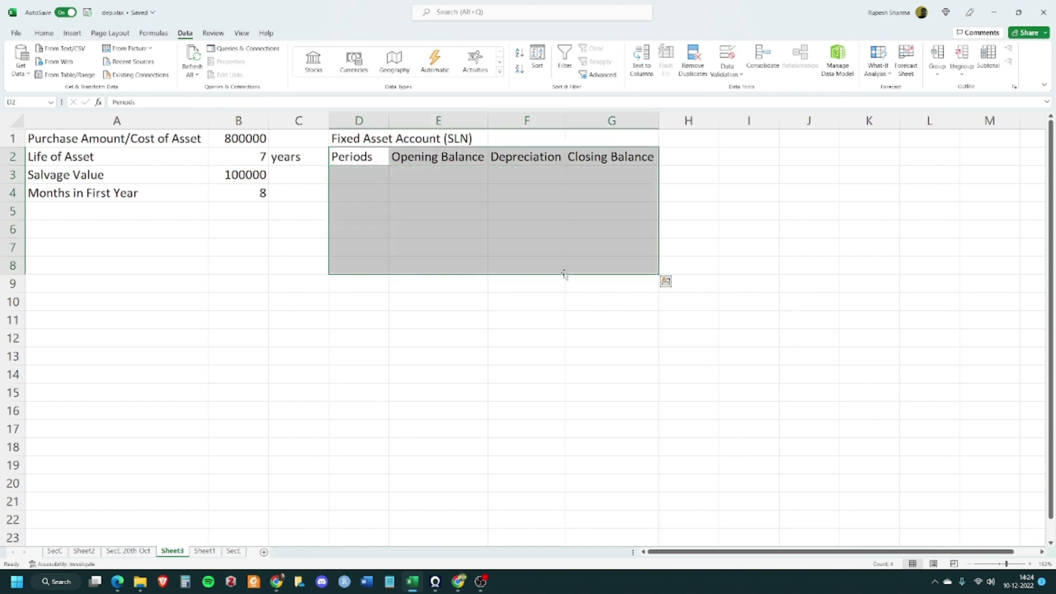
{"action": "left_click", "coordinate": [462, 247]}
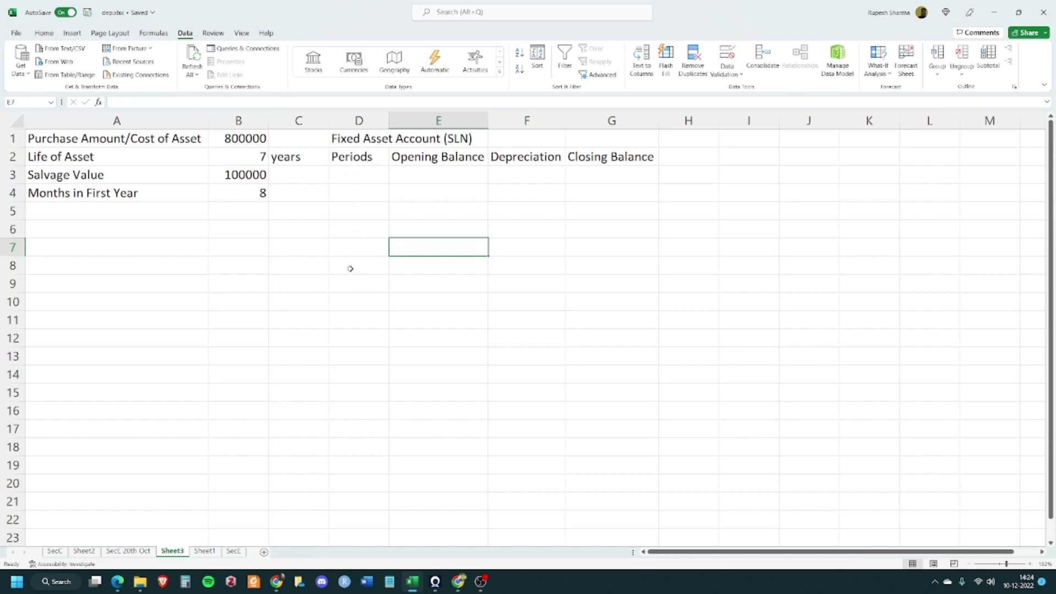
{"action": "left_click", "coordinate": [226, 152]}
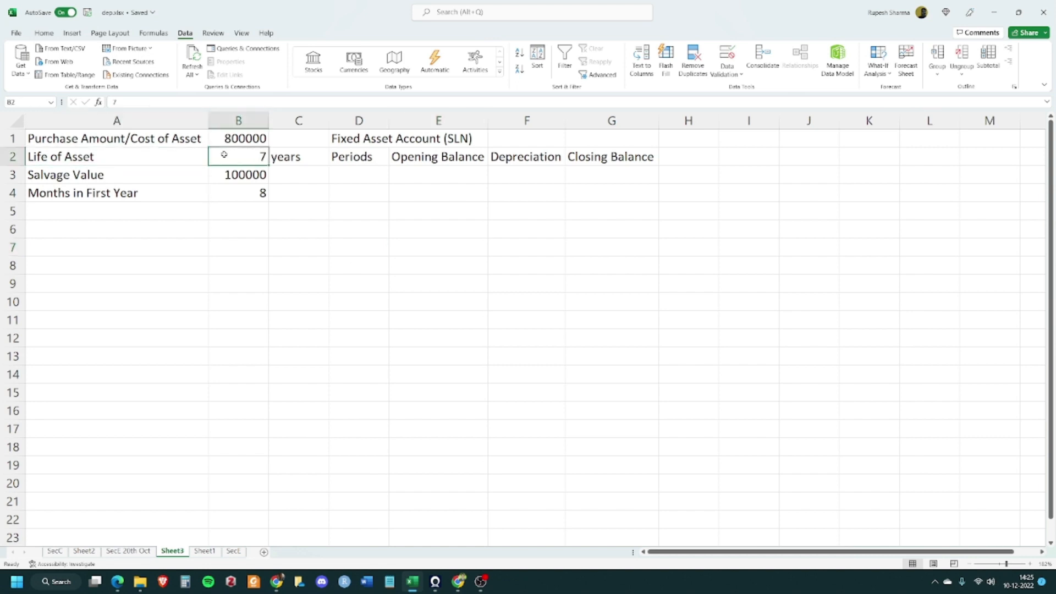
{"action": "left_click", "coordinate": [247, 195]}
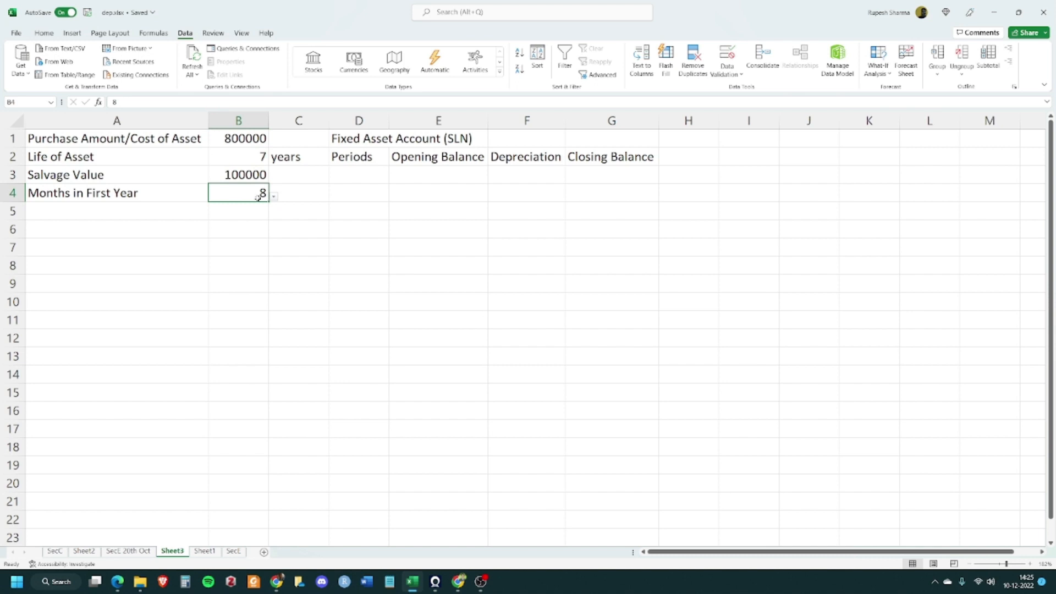
{"action": "key", "text": "alt+Tab"}
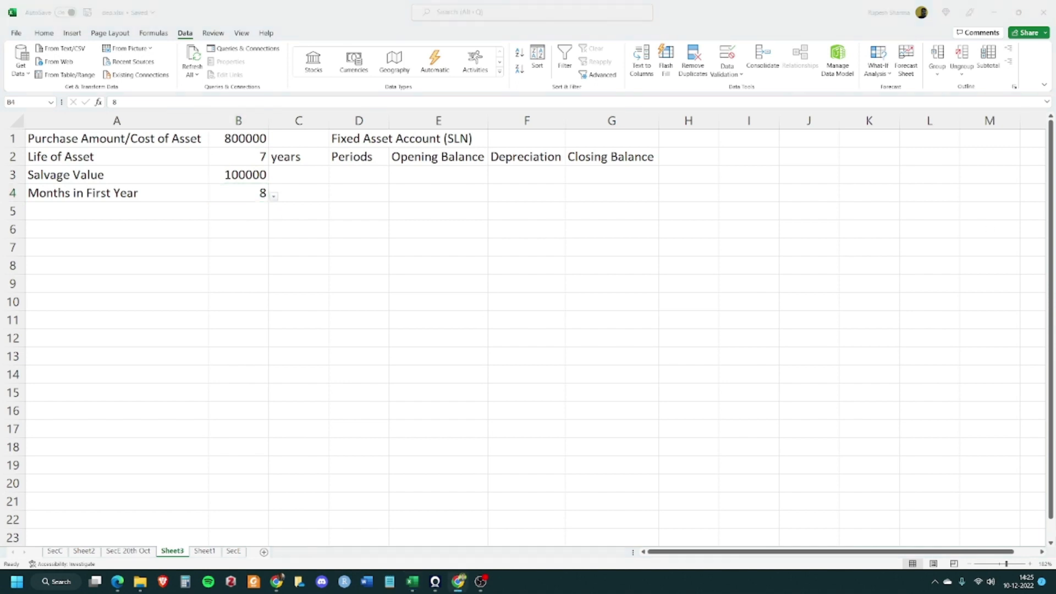
{"action": "key", "text": "alt+Tab"}
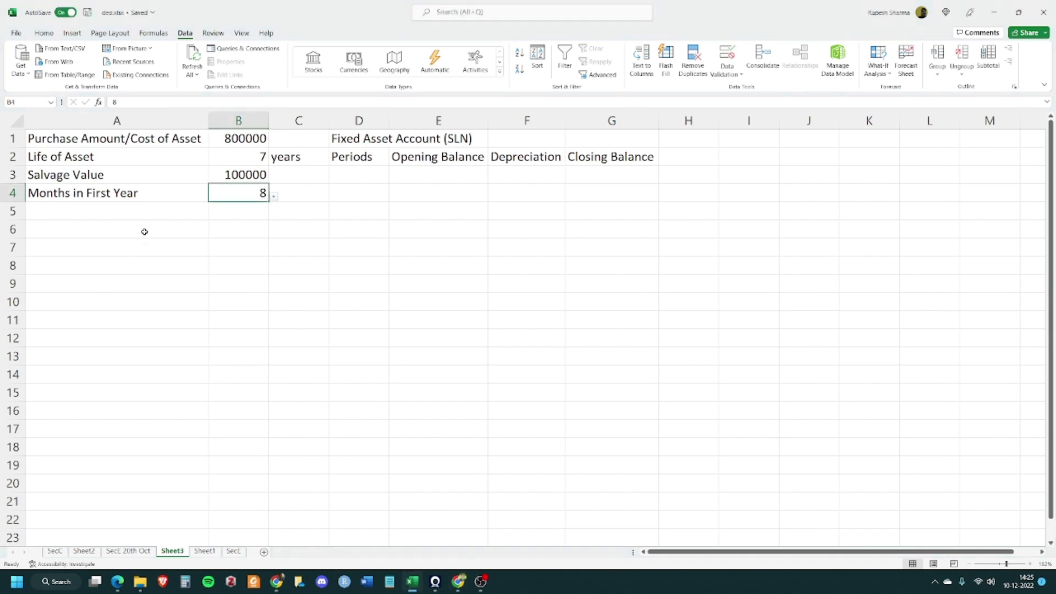
{"action": "left_click", "coordinate": [242, 33]}
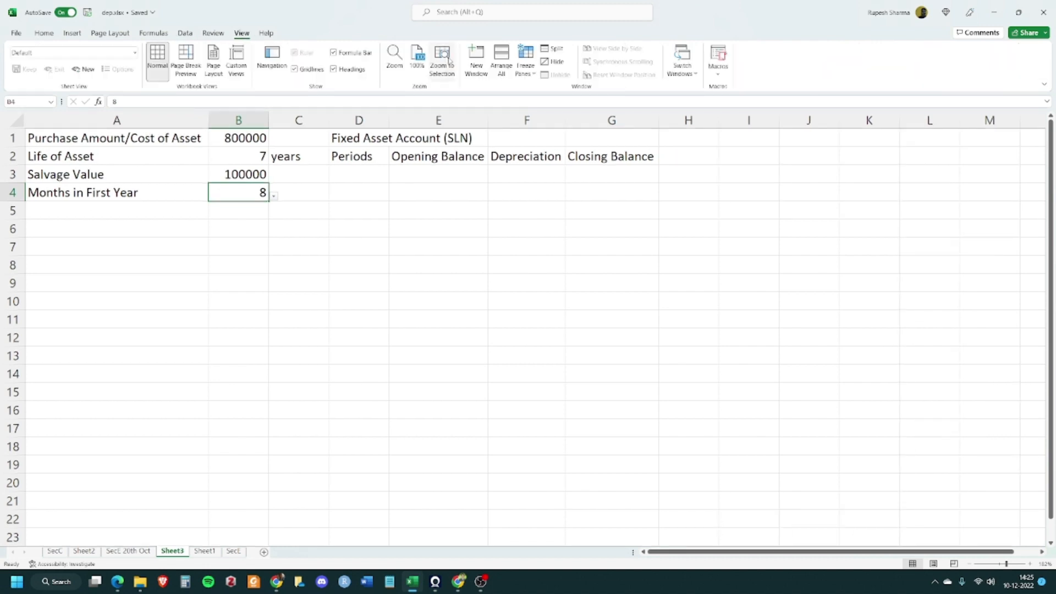
Insert a text box below the inputs reading "If Months in First Year <12 Then No. of Rows = Life + 1"
{"action": "left_click", "coordinate": [72, 33]}
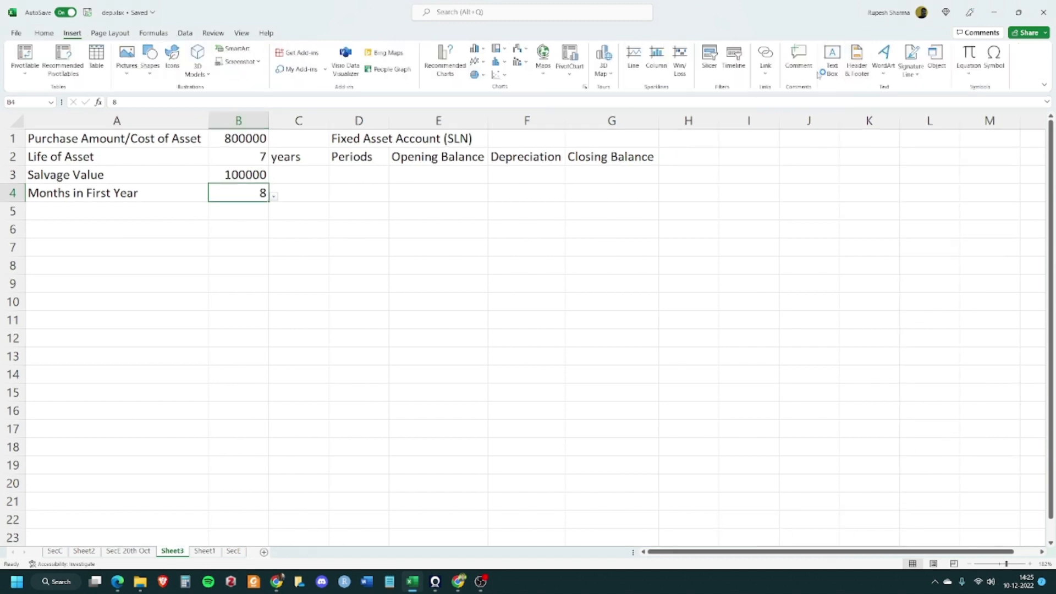
{"action": "left_click", "coordinate": [832, 60]}
{"action": "left_click_drag", "start_coordinate": [54, 242], "coordinate": [257, 383]}
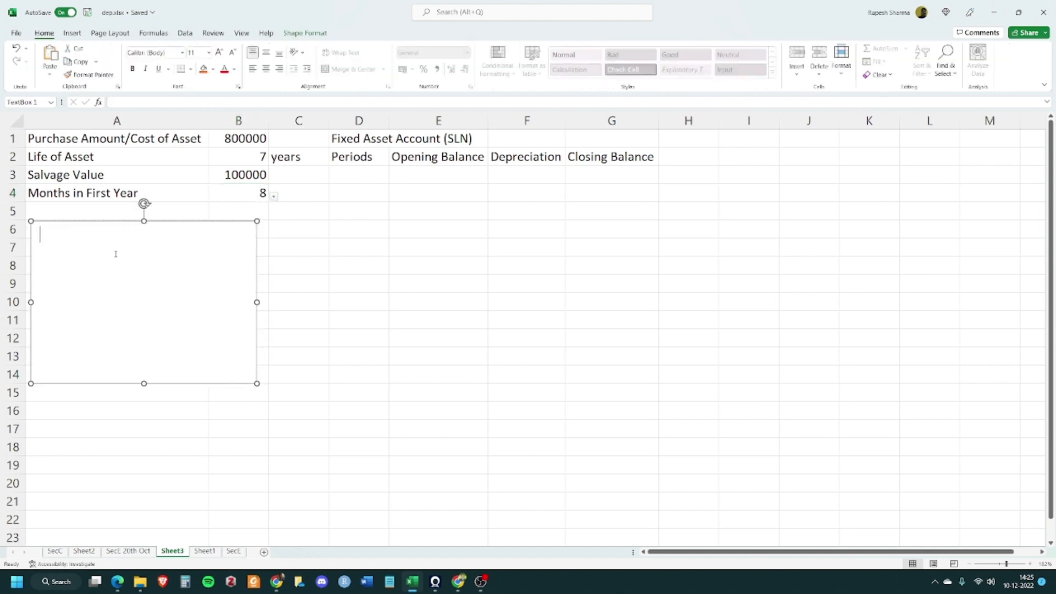
{"action": "type", "text": "If"}
{"action": "type", "text": " Months "}
{"action": "type", "text": "on"}
{"action": "key", "text": "BackSpace"}
{"action": "key", "text": "BackSpace"}
{"action": "type", "text": "in First"}
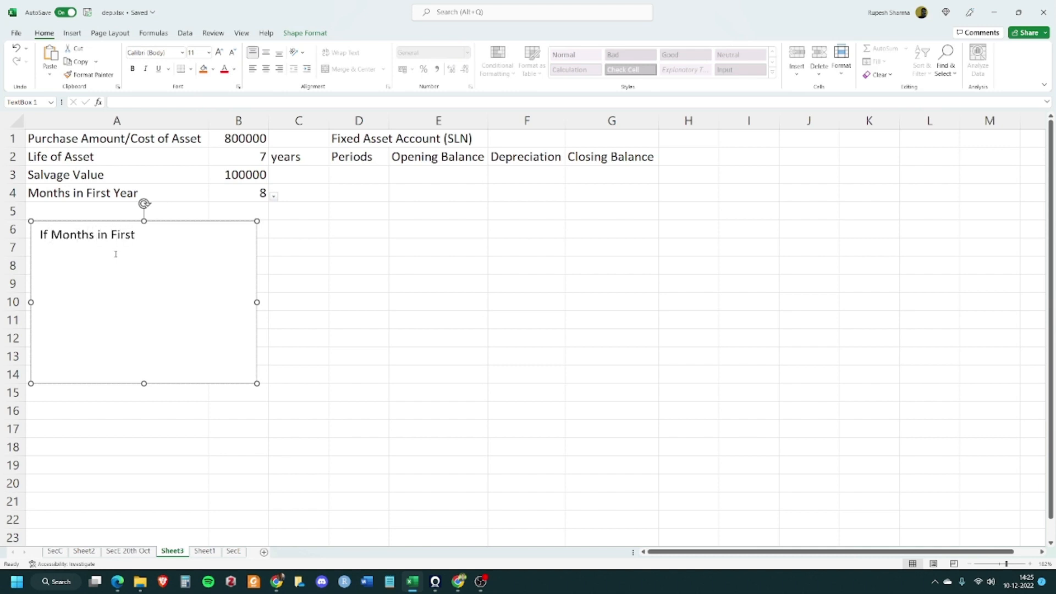
{"action": "type", "text": " Year"}
{"action": "type", "text": " <12"}
{"action": "type", "text": "Thenb"}
{"action": "key", "text": "BackSpace"}
{"action": "type", "text": "No. of "}
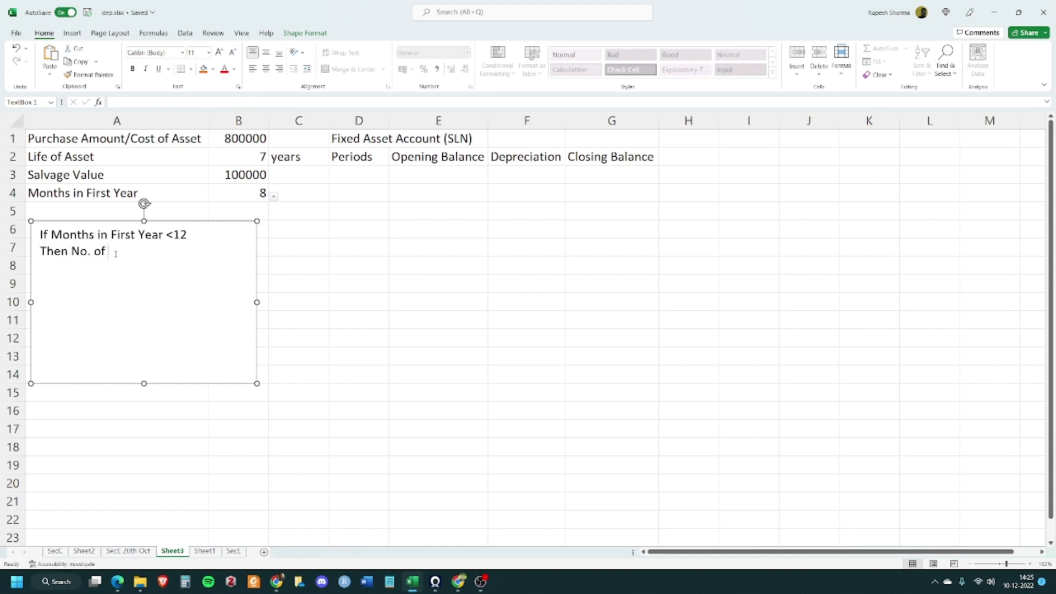
{"action": "type", "text": "Rows = Life + 1"}
{"action": "key", "text": "alt+Tab"}
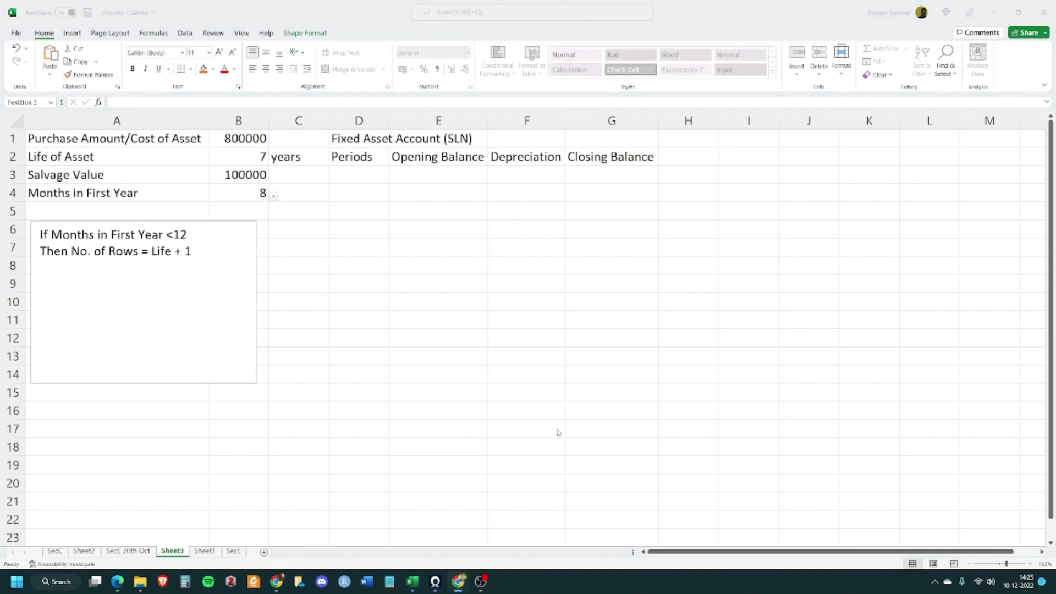
Duplicate the rule in the text box and edit the copy to "If Months in First Year = 12 Then No. of Rows = Life"
{"action": "left_click", "coordinate": [202, 250]}
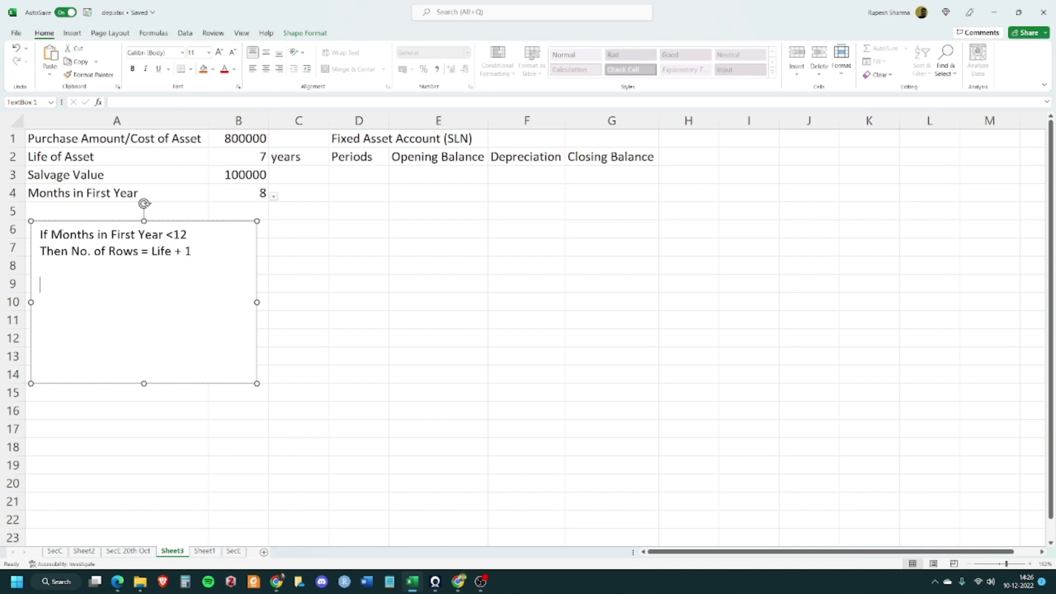
{"action": "key", "text": "ctrl+a"}
{"action": "key", "text": "ctrl+c"}
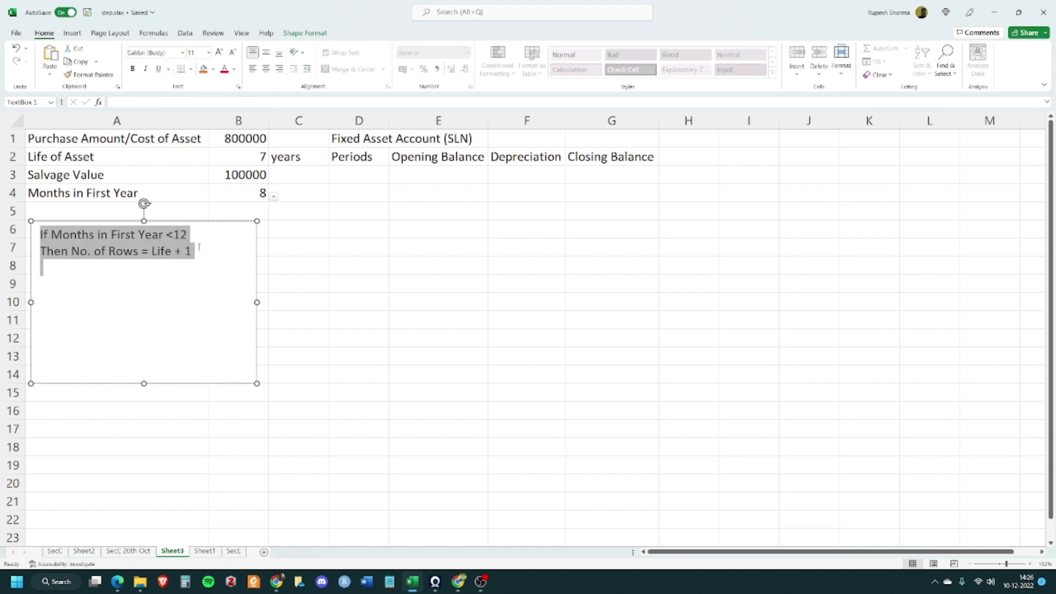
{"action": "left_click", "coordinate": [148, 286]}
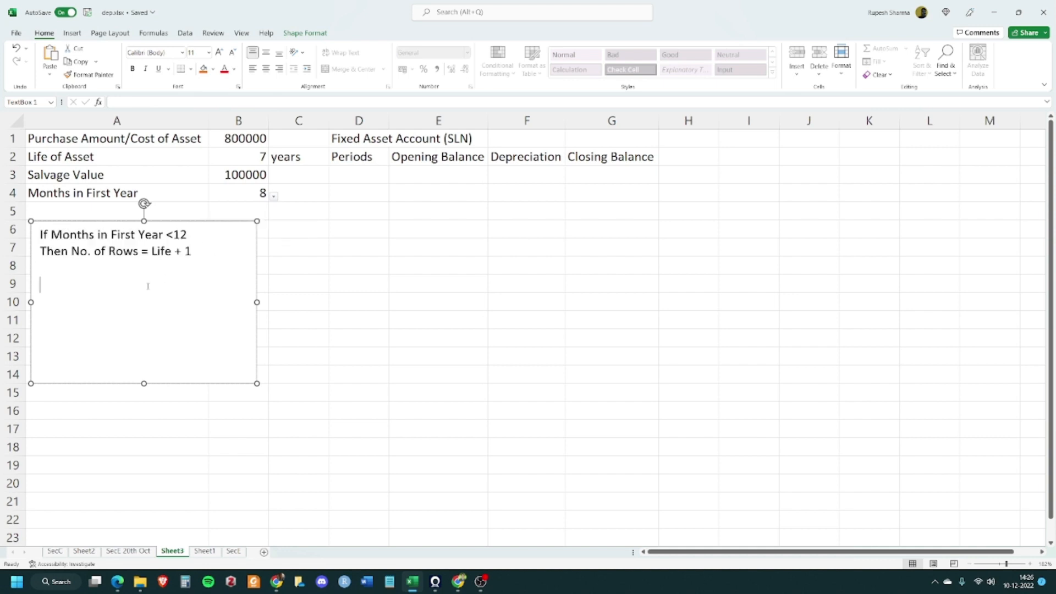
{"action": "key", "text": "ctrl+v"}
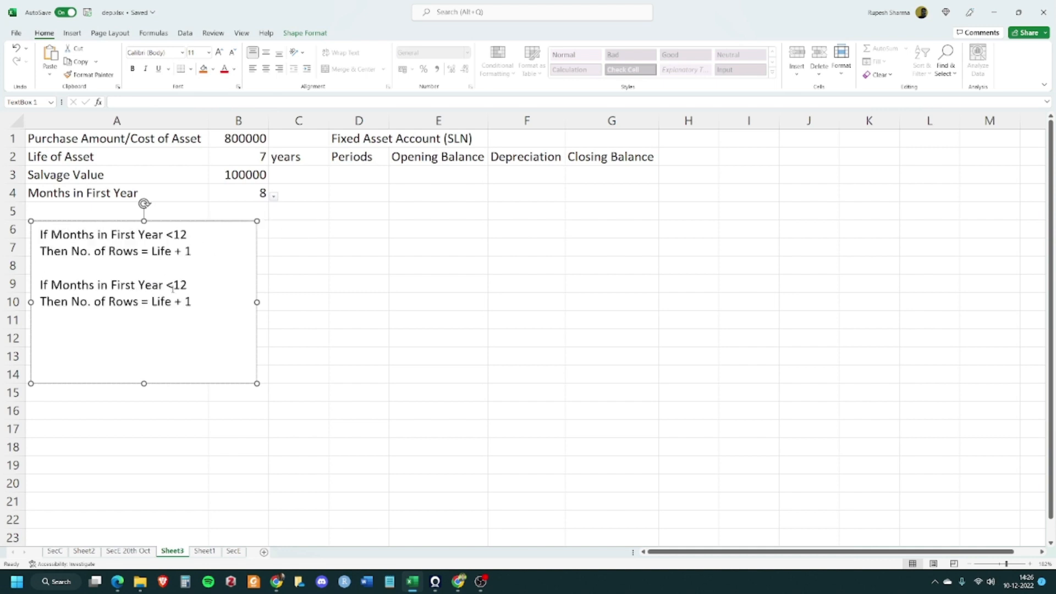
{"action": "left_click_drag", "start_coordinate": [166, 285], "coordinate": [173, 286]}
{"action": "type", "text": "="}
{"action": "key", "text": "shift+End"}
{"action": "key", "text": "BackSpace"}
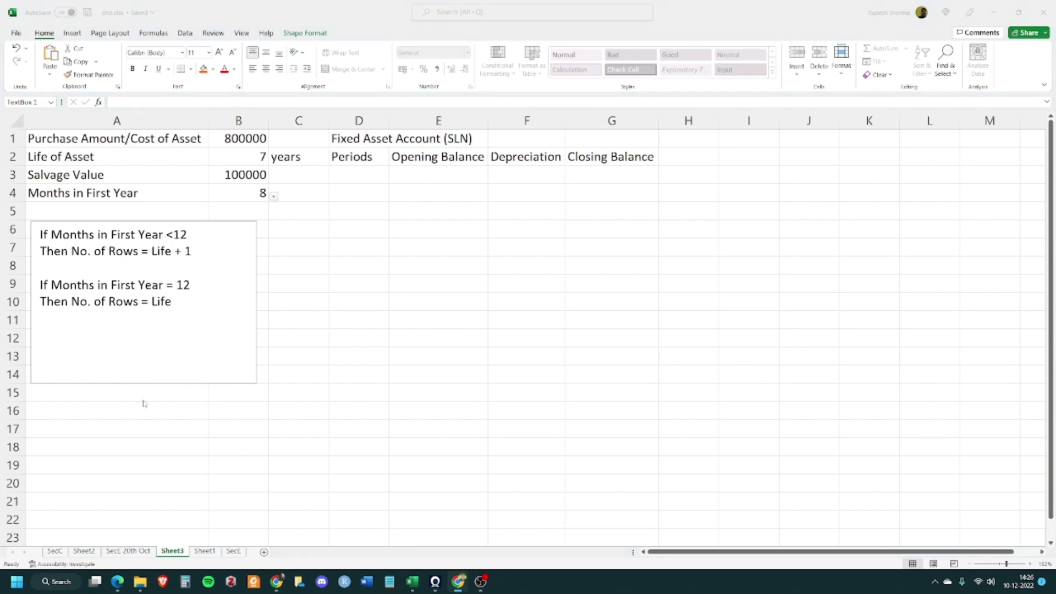
Shrink the text box's height to fit its two rules
{"action": "left_click", "coordinate": [137, 345]}
{"action": "left_click_drag", "start_coordinate": [141, 384], "coordinate": [145, 319]}
{"action": "left_click", "coordinate": [146, 385]}
{"action": "left_click", "coordinate": [385, 195]}
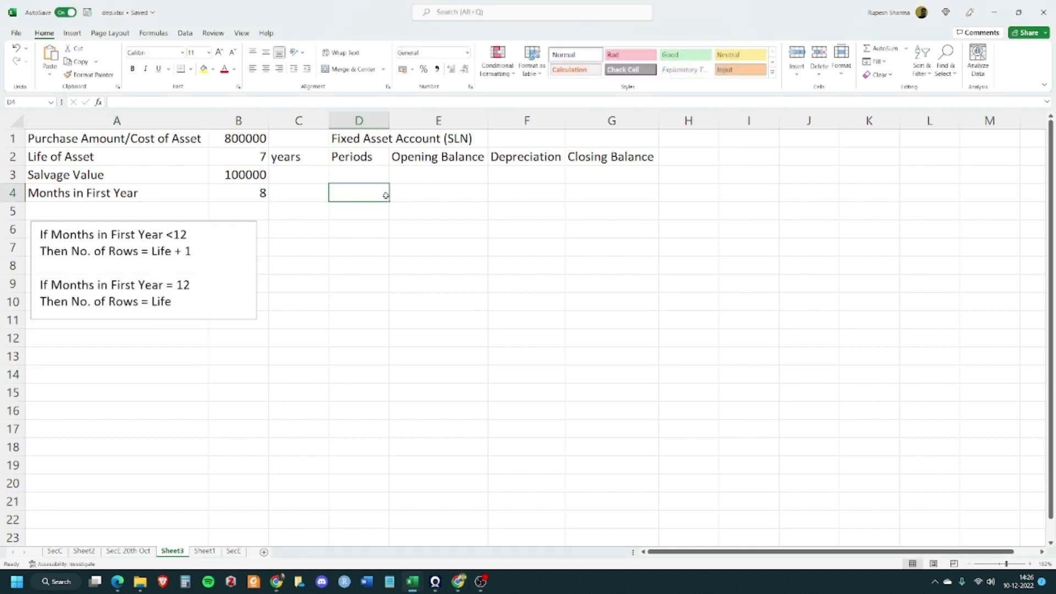
{"action": "left_click", "coordinate": [373, 175]}
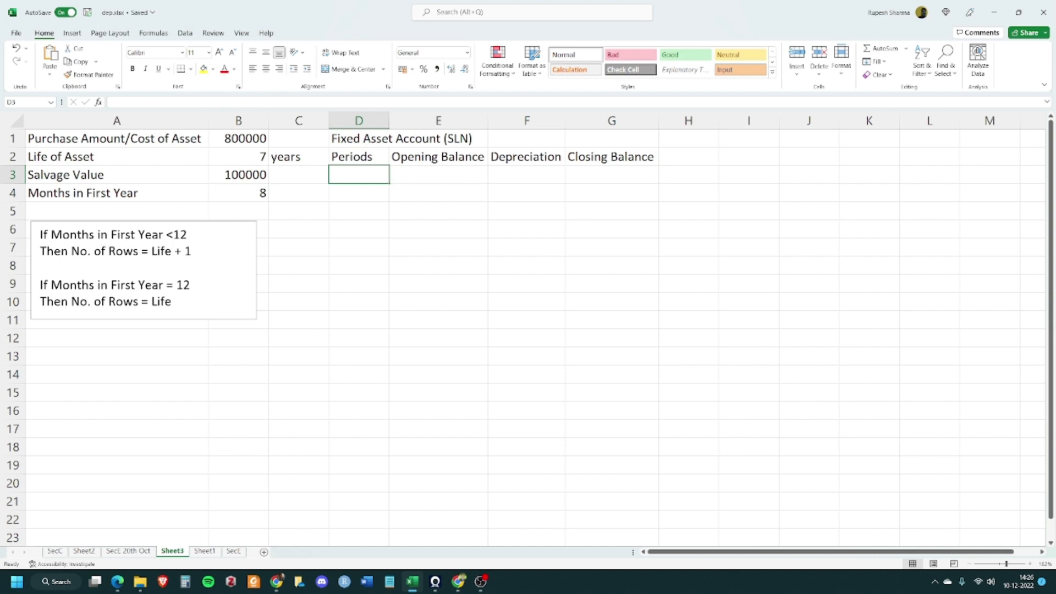
{"action": "key", "text": "alt+Tab"}
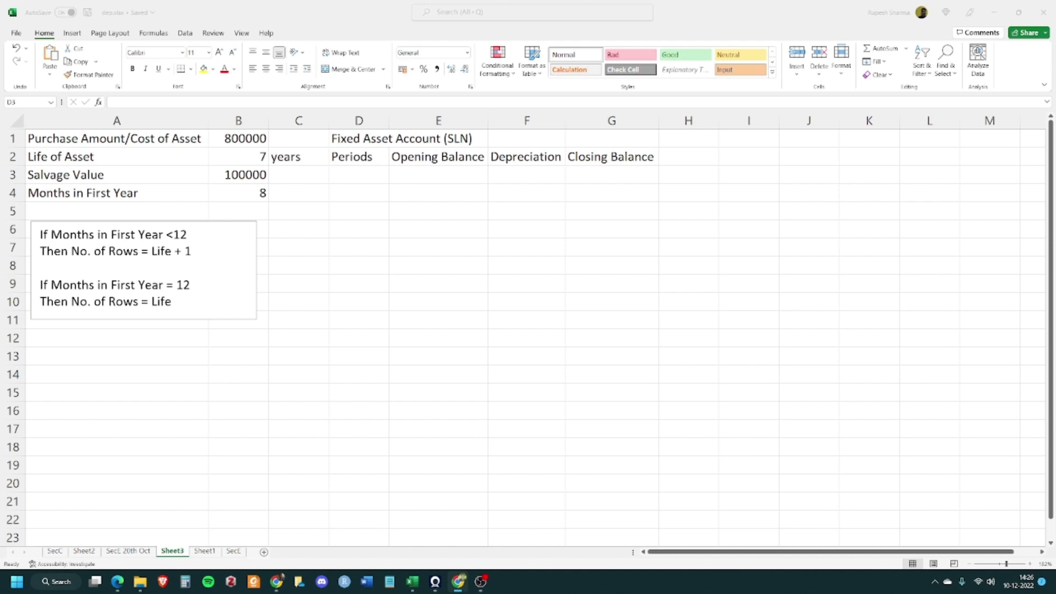
{"action": "key", "text": "alt+Tab"}
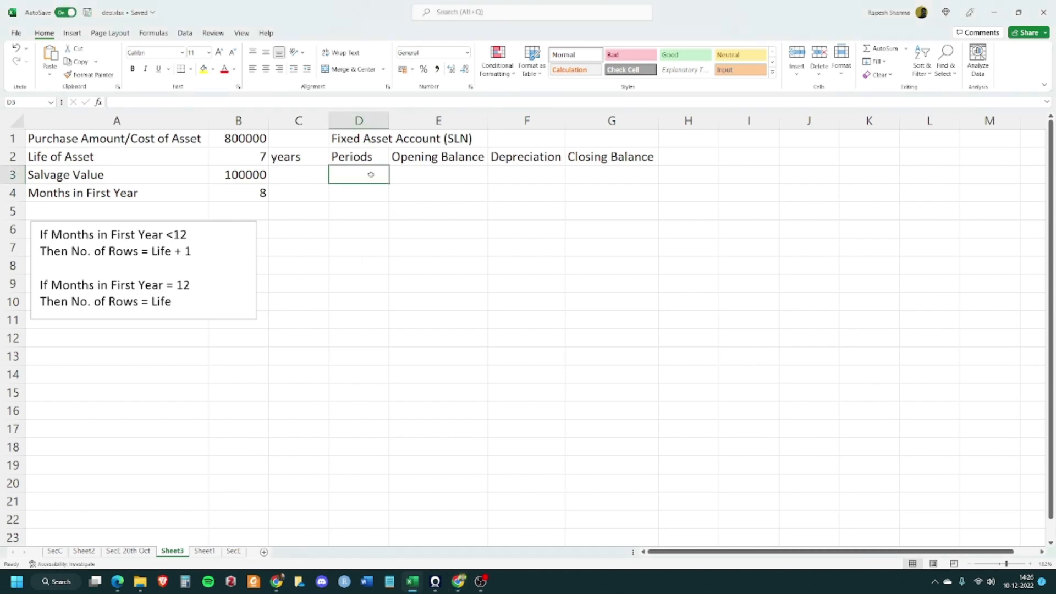
Number the periods 1 to 8 in D3:D10 by entering 1 and 2 and filling the series down
{"action": "type", "text": "1"}
{"action": "key", "text": "Return"}
{"action": "type", "text": "2"}
{"action": "key", "text": "Return"}
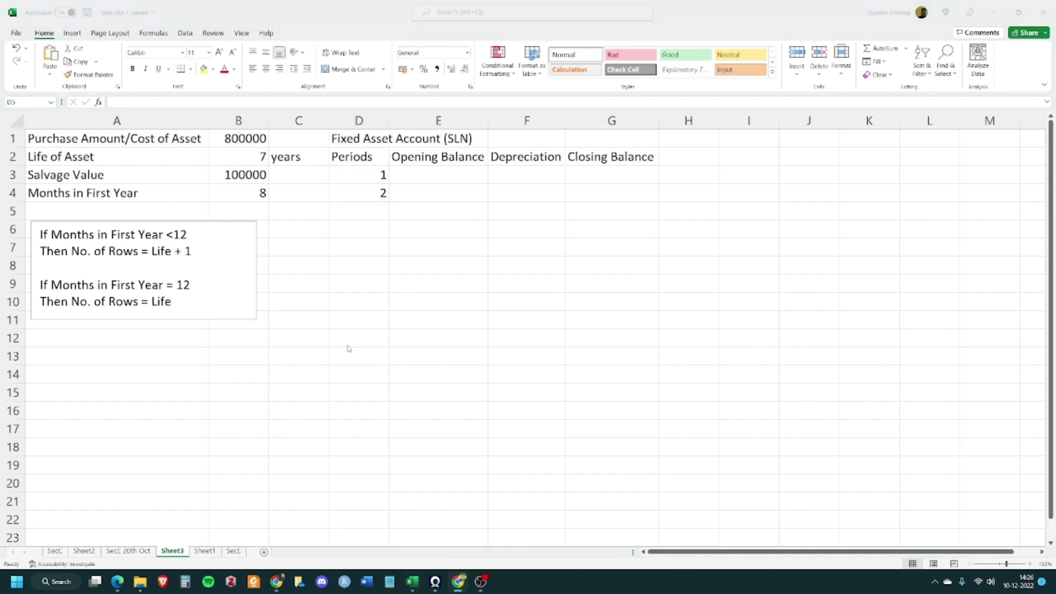
{"action": "left_click_drag", "start_coordinate": [367, 177], "coordinate": [368, 191]}
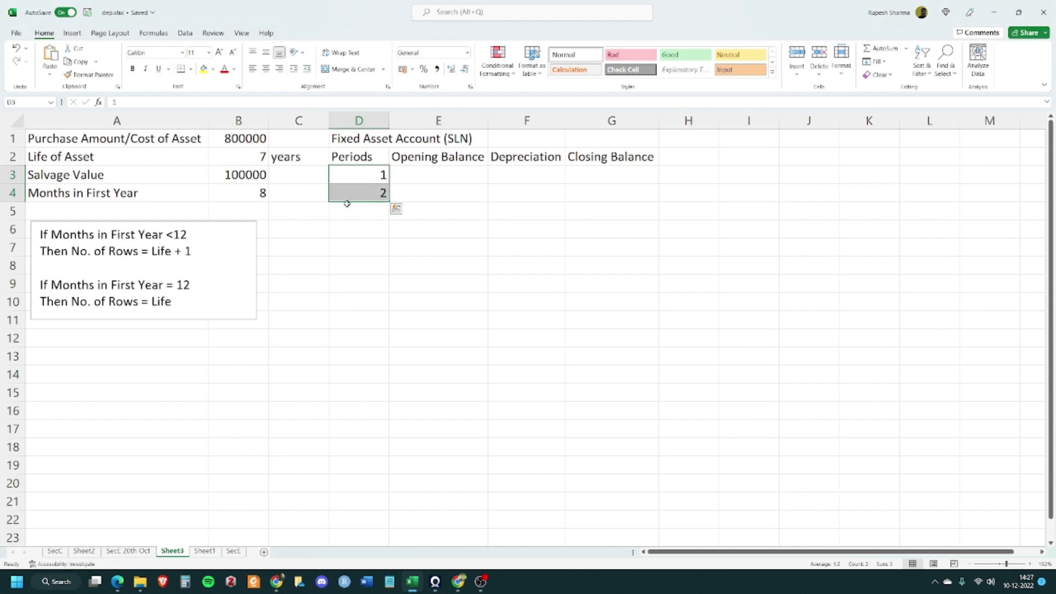
{"action": "left_click_drag", "start_coordinate": [389, 203], "coordinate": [378, 297]}
{"action": "left_click", "coordinate": [381, 379]}
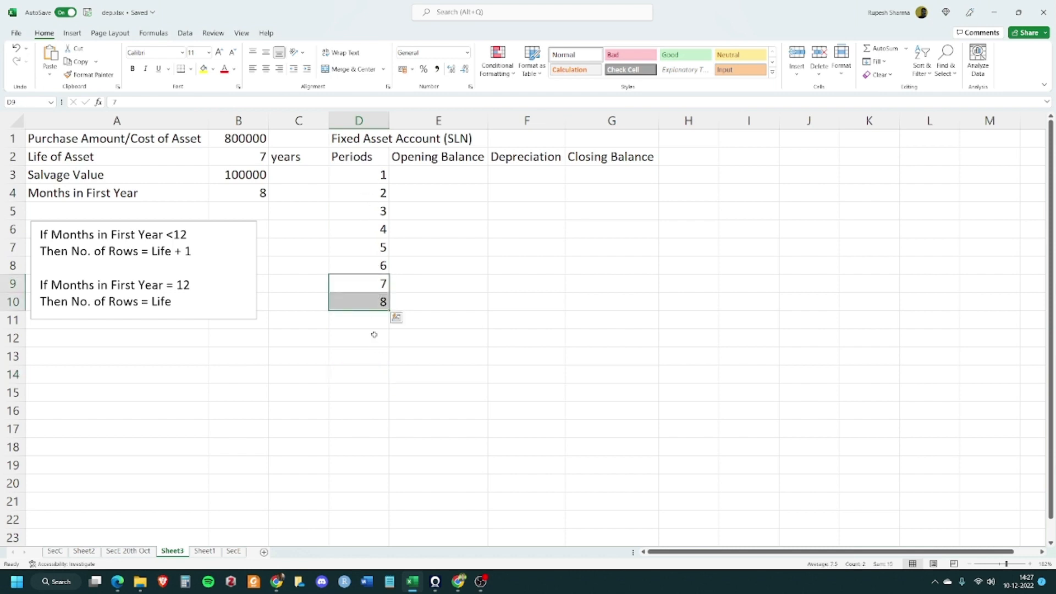
{"action": "left_click", "coordinate": [392, 360]}
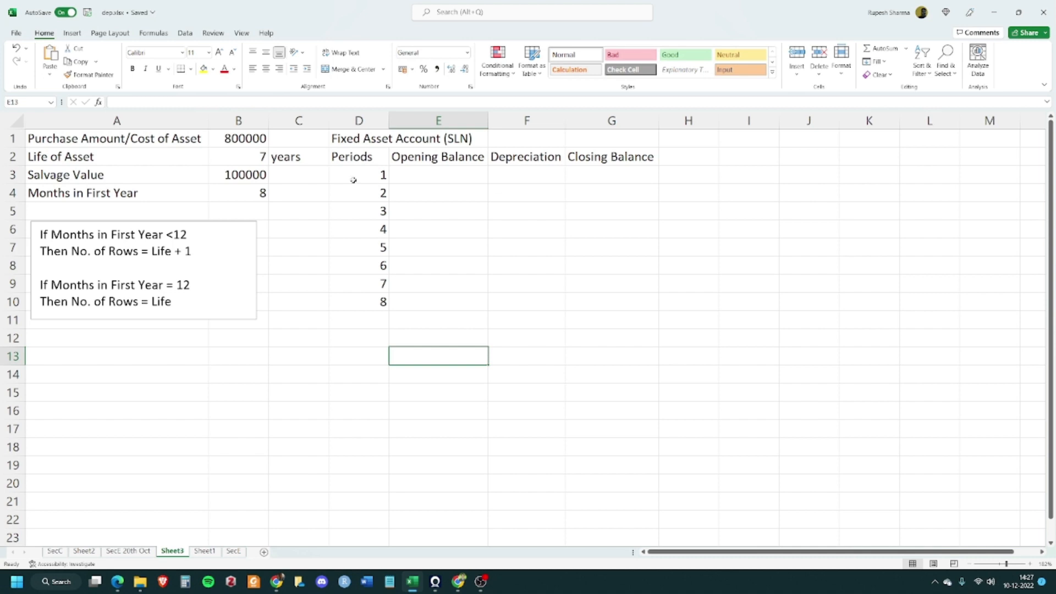
{"action": "left_click_drag", "start_coordinate": [351, 176], "coordinate": [363, 298]}
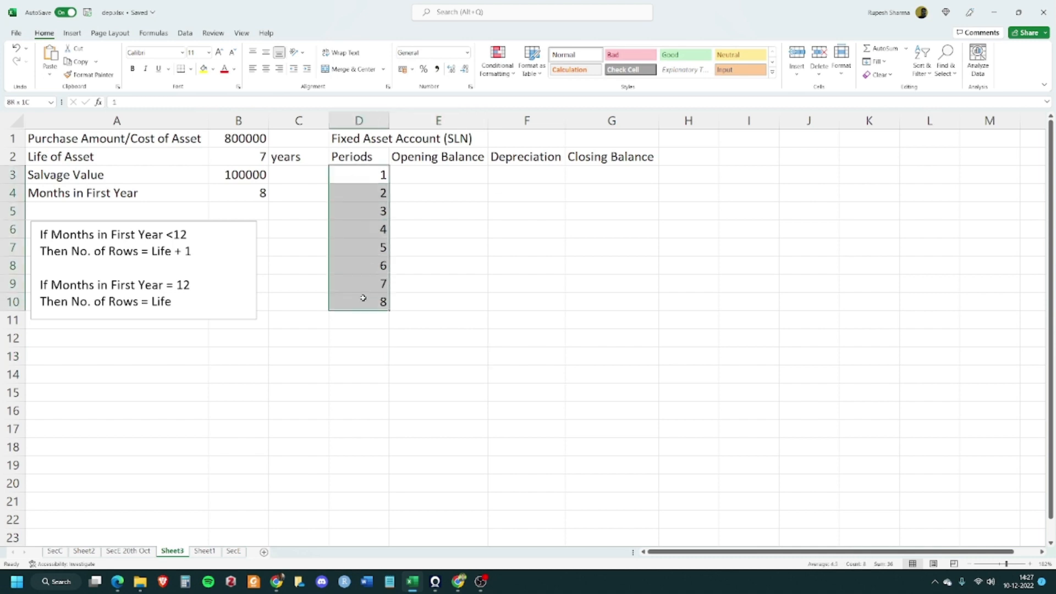
{"action": "left_click", "coordinate": [574, 266]}
{"action": "left_click_drag", "start_coordinate": [352, 175], "coordinate": [638, 179]}
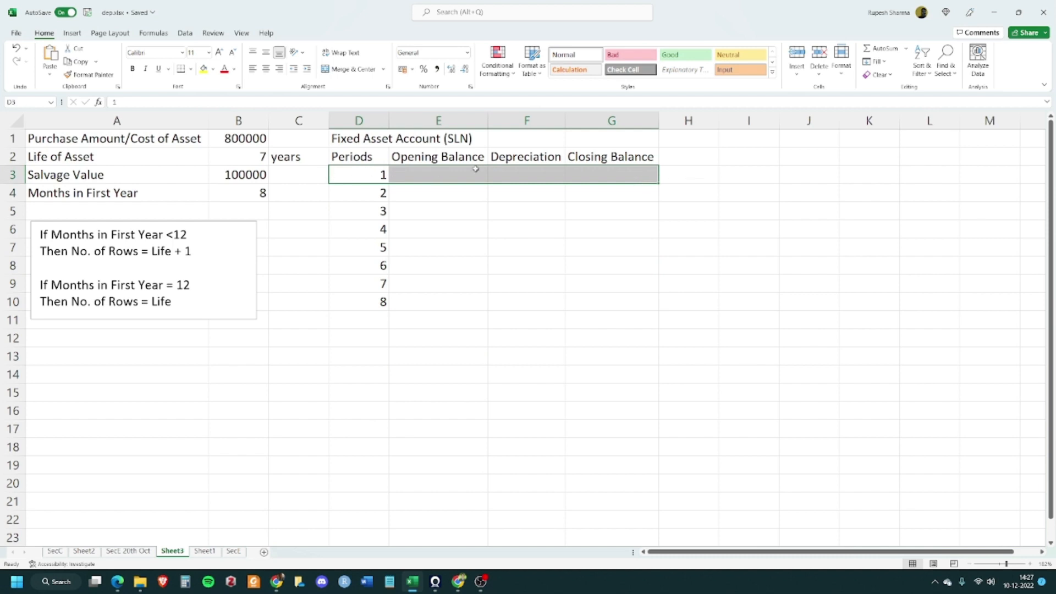
{"action": "left_click", "coordinate": [462, 208]}
Set the first Opening Balance in E3 to reference the purchase amount with =B1
{"action": "left_click", "coordinate": [438, 173]}
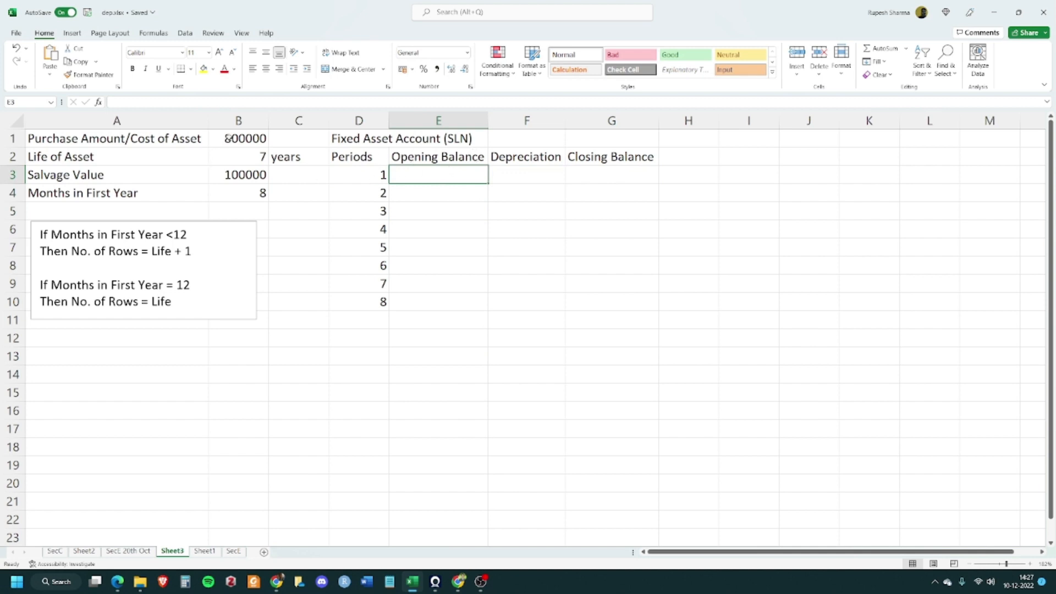
{"action": "left_click", "coordinate": [231, 138]}
{"action": "left_click", "coordinate": [441, 171]}
{"action": "type", "text": "="}
{"action": "left_click", "coordinate": [233, 139]}
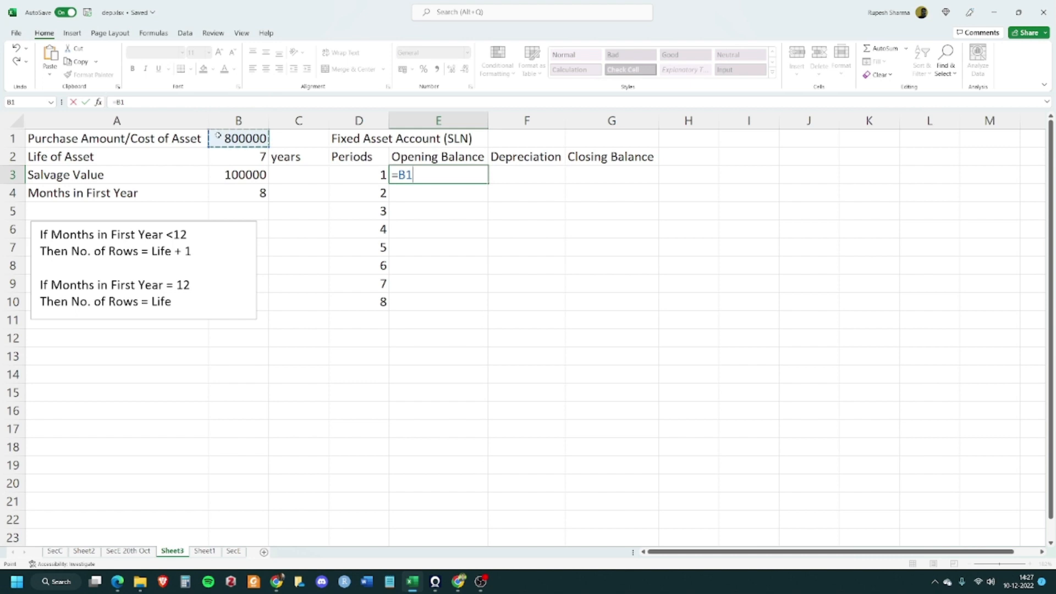
{"action": "key", "text": "Tab"}
{"action": "left_click", "coordinate": [385, 214]}
{"action": "left_click", "coordinate": [468, 176]}
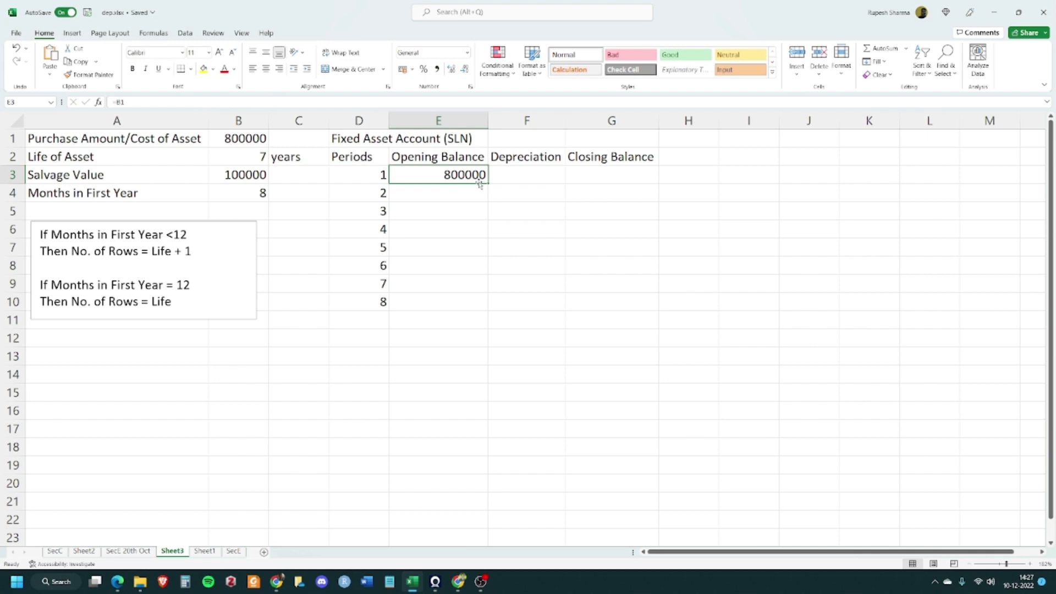
Enter the straight-line depreciation formula =SLN($B$1,$B$3,$B$2) in F3, using absolute references to cost, salvage and life
{"action": "left_click", "coordinate": [513, 172]}
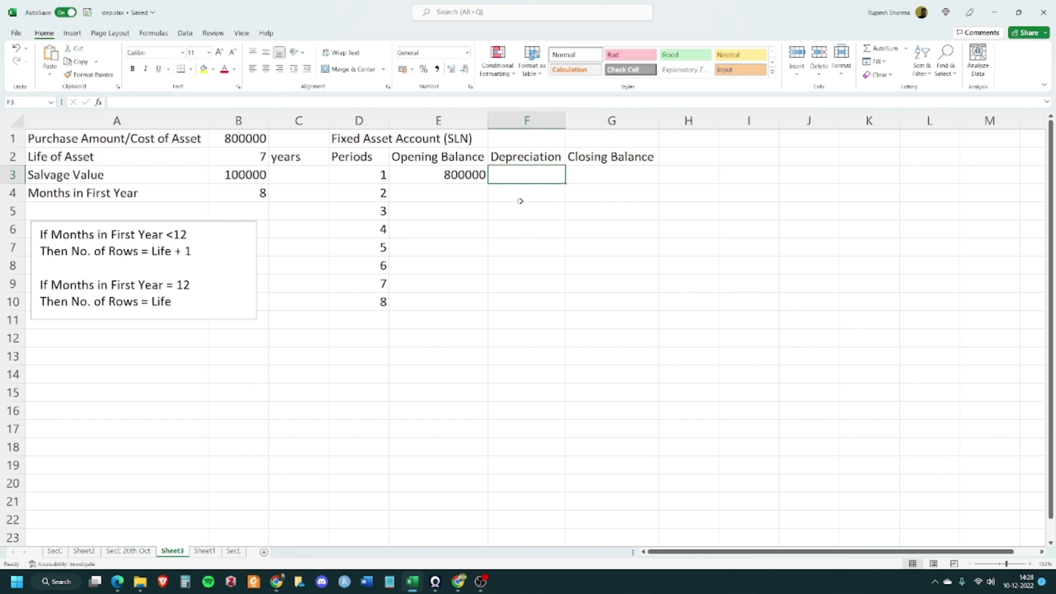
{"action": "type", "text": "="}
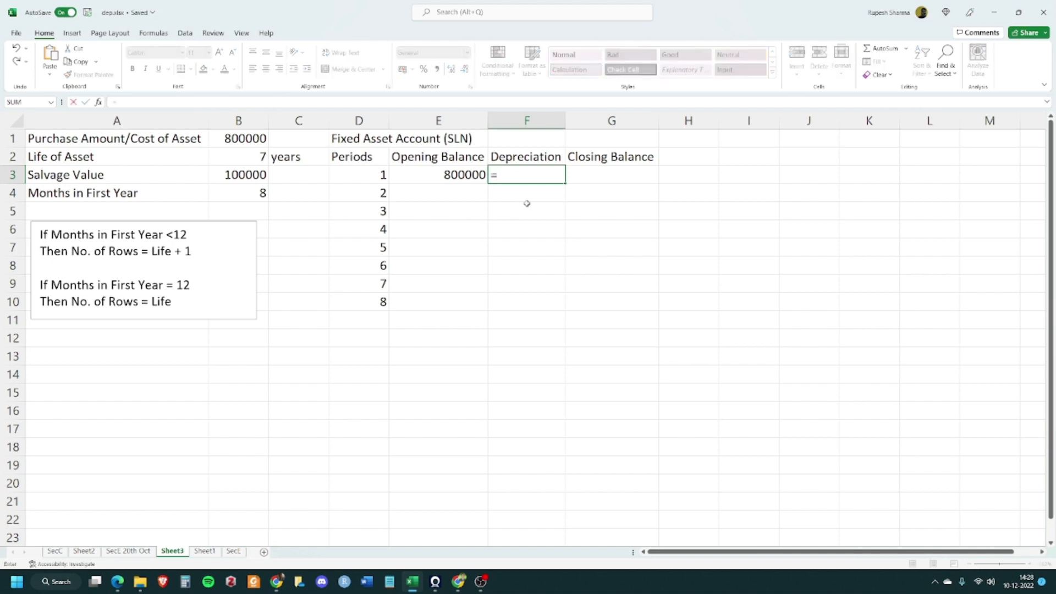
{"action": "type", "text": "sln"}
{"action": "key", "text": "Tab"}
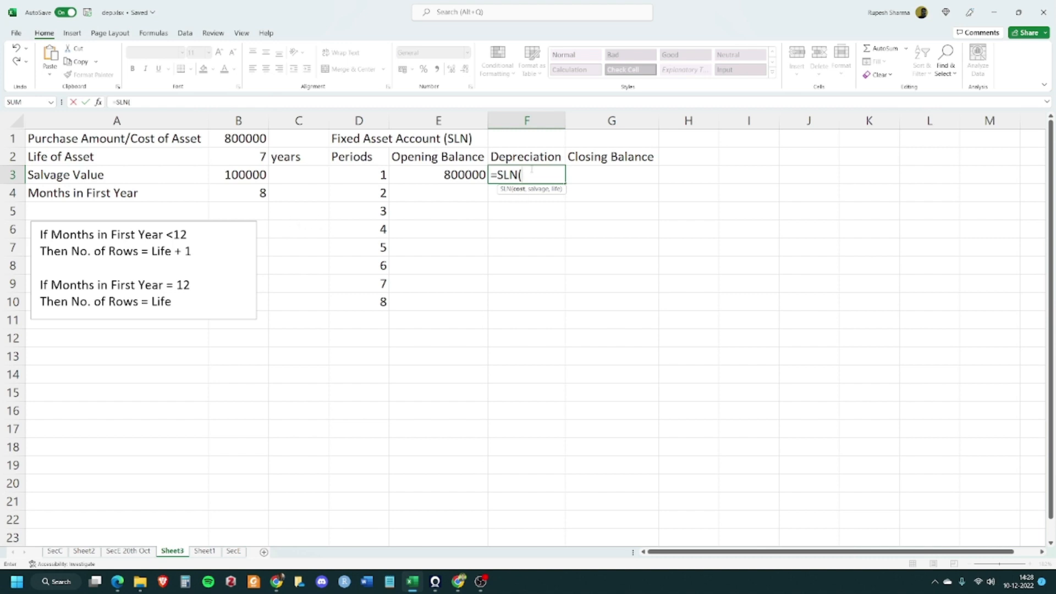
{"action": "left_click", "coordinate": [241, 137]}
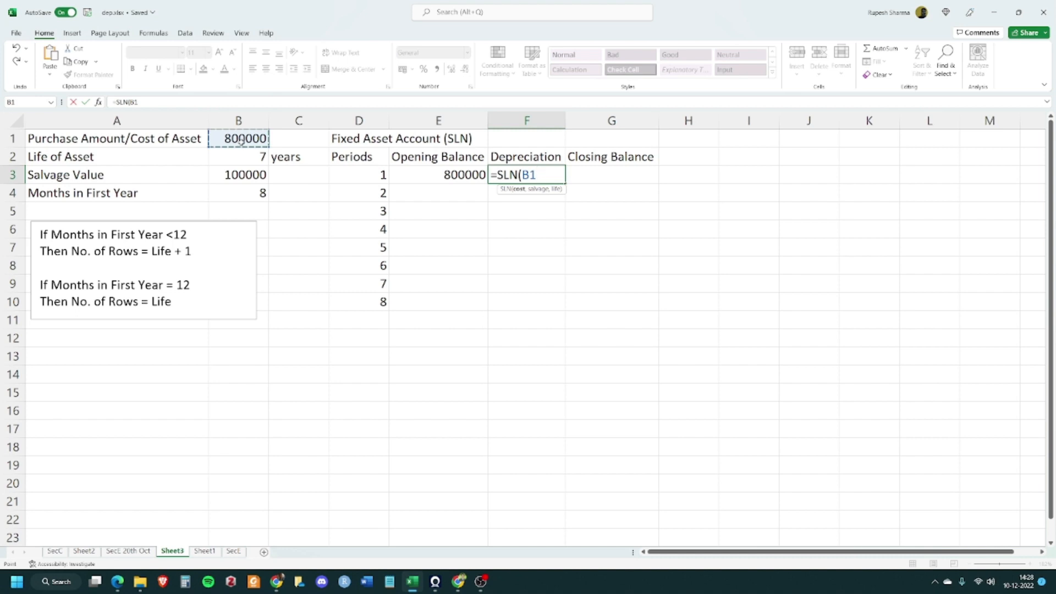
{"action": "key", "text": "F4"}
{"action": "type", "text": ","}
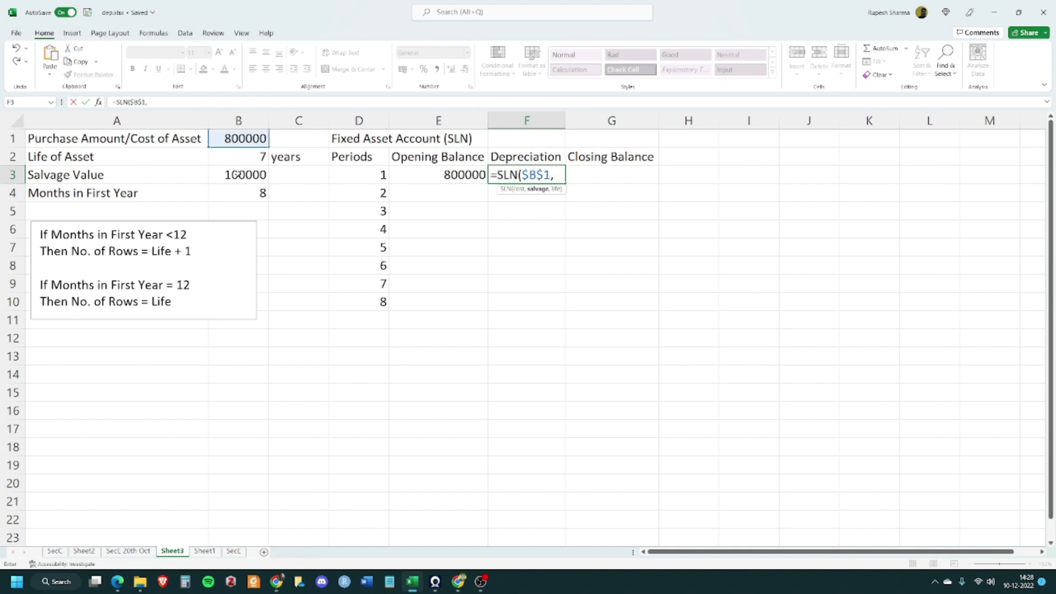
{"action": "left_click", "coordinate": [235, 175]}
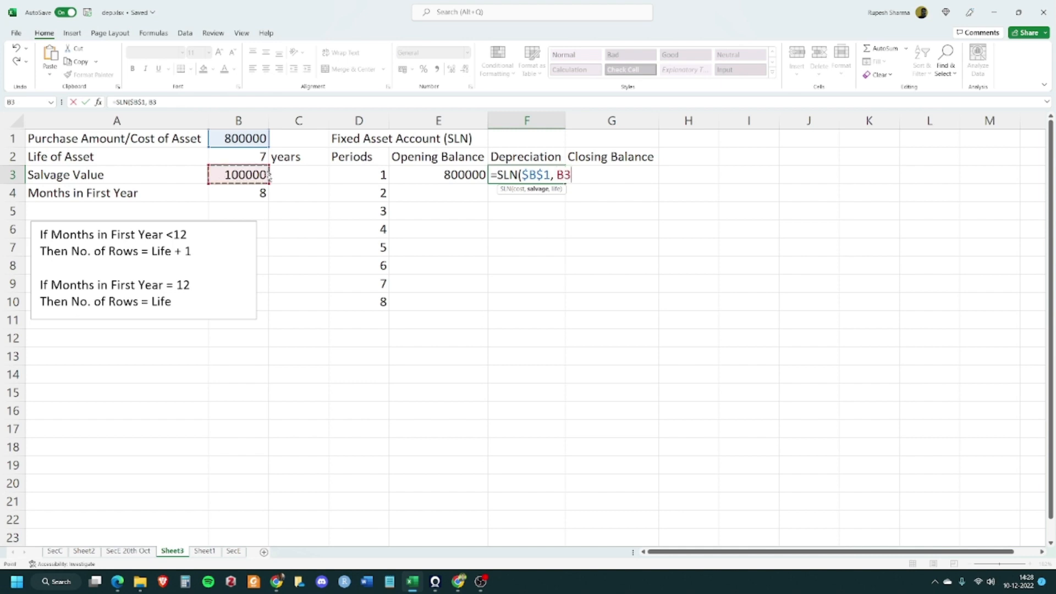
{"action": "key", "text": "F4"}
{"action": "type", "text": ","}
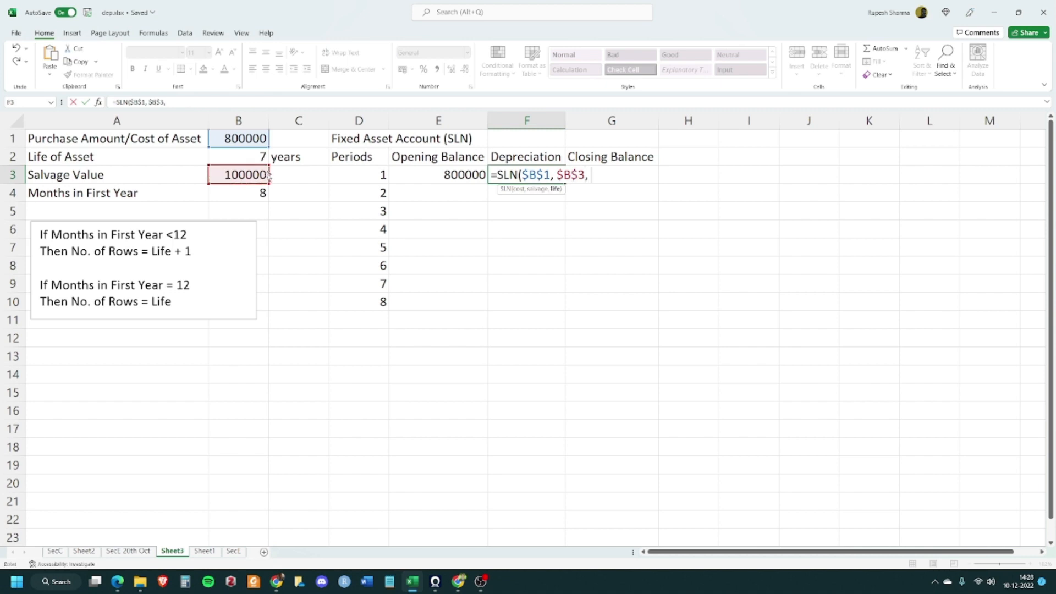
{"action": "left_click", "coordinate": [248, 155]}
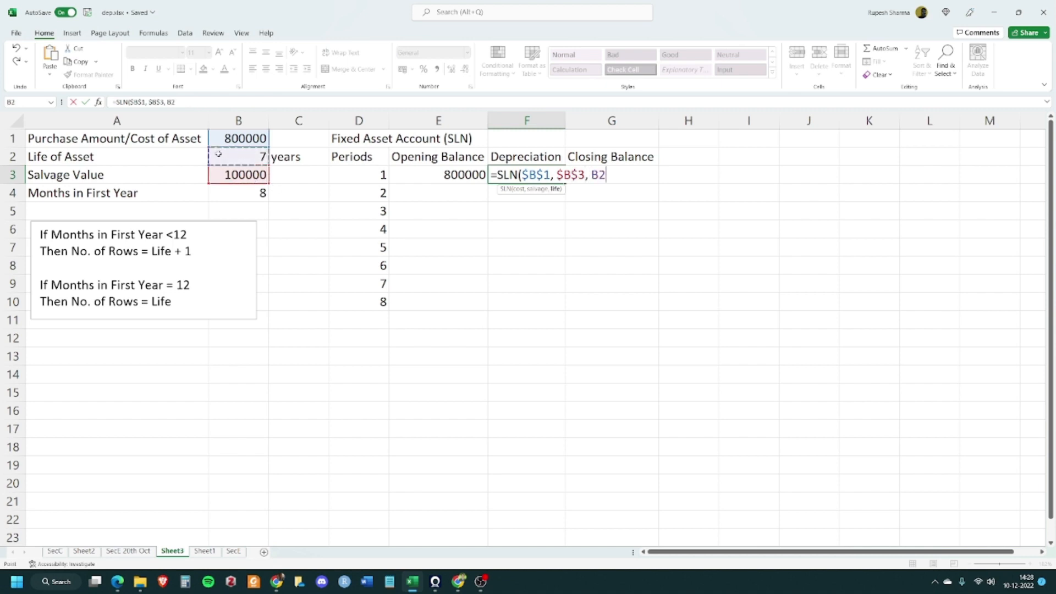
{"action": "key", "text": "F4"}
{"action": "type", "text": ")"}
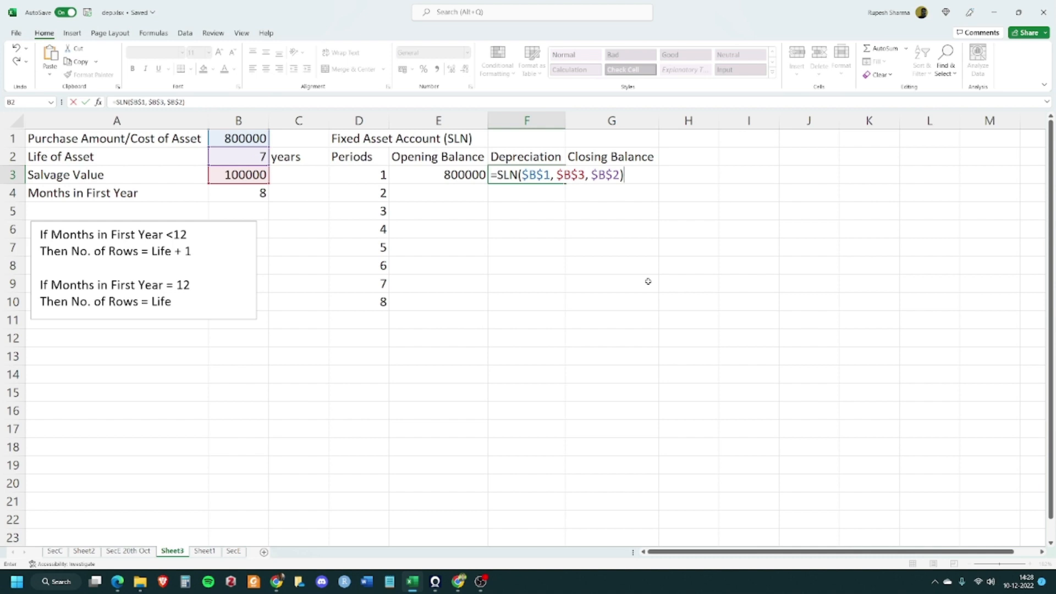
{"action": "key", "text": "Tab"}
Calculate the first Closing Balance in G3 as opening balance minus depreciation with =E3-F3
{"action": "left_click", "coordinate": [504, 186]}
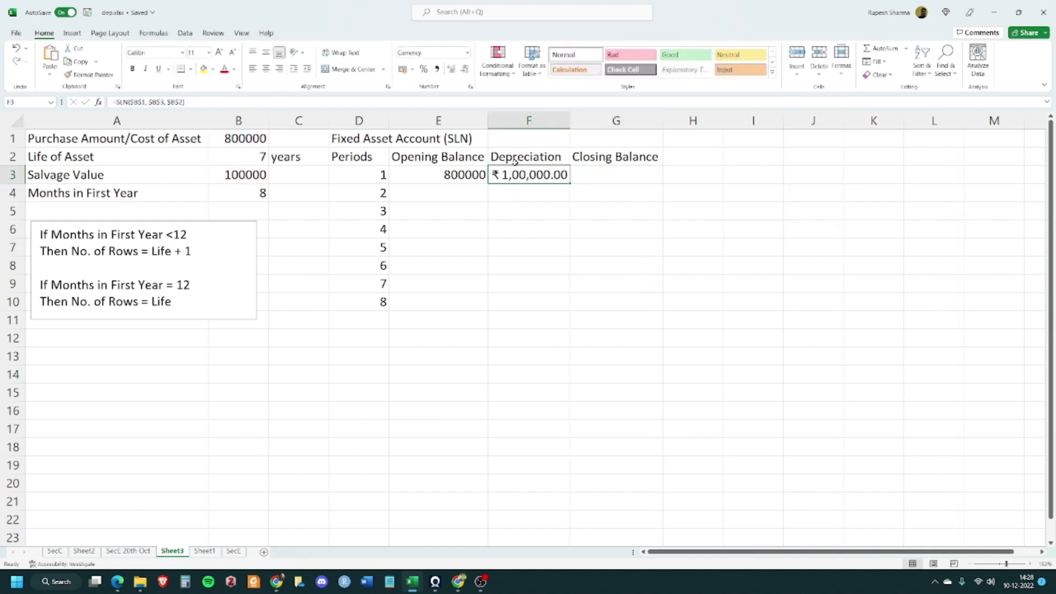
{"action": "left_click", "coordinate": [481, 207]}
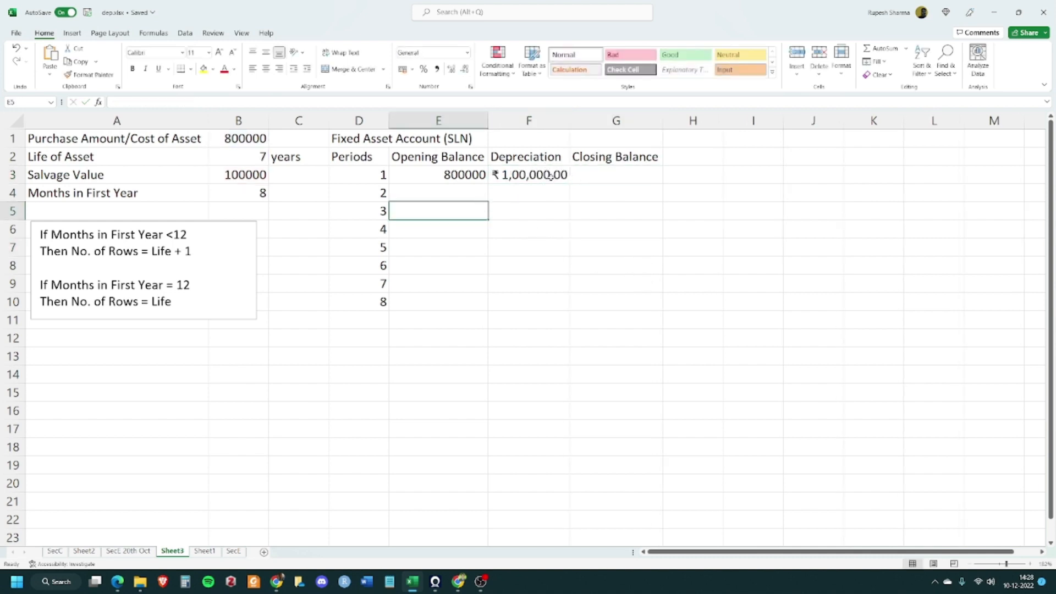
{"action": "left_click", "coordinate": [550, 176]}
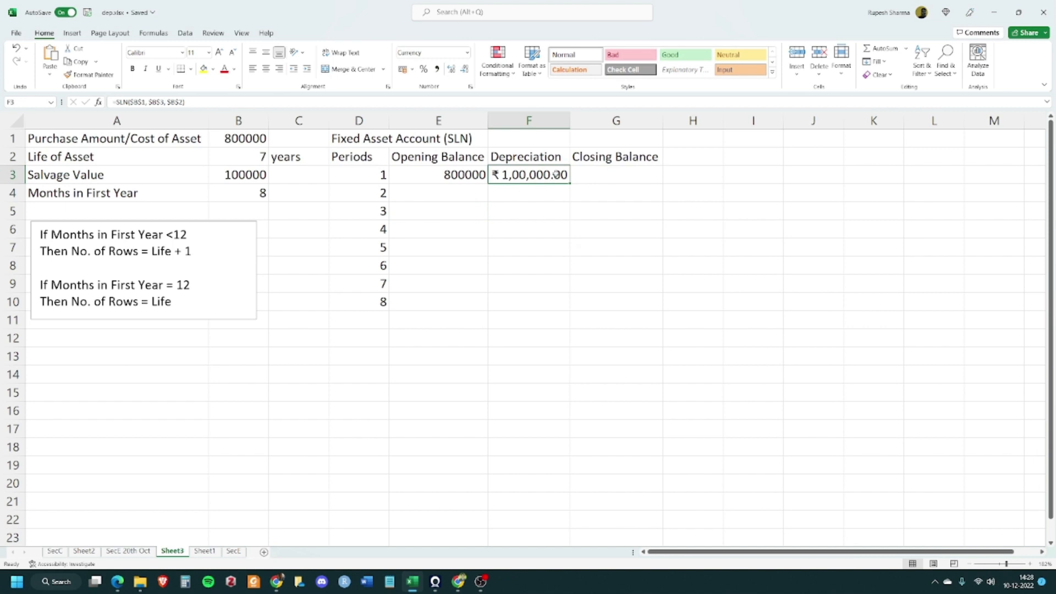
{"action": "left_click", "coordinate": [623, 172]}
{"action": "type", "text": "="}
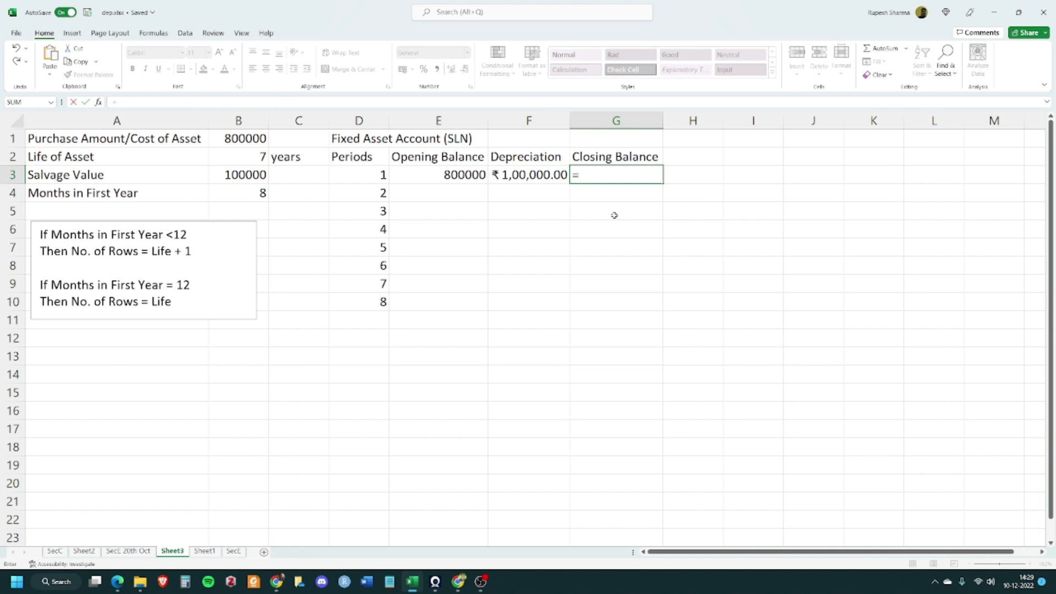
{"action": "left_click", "coordinate": [467, 175]}
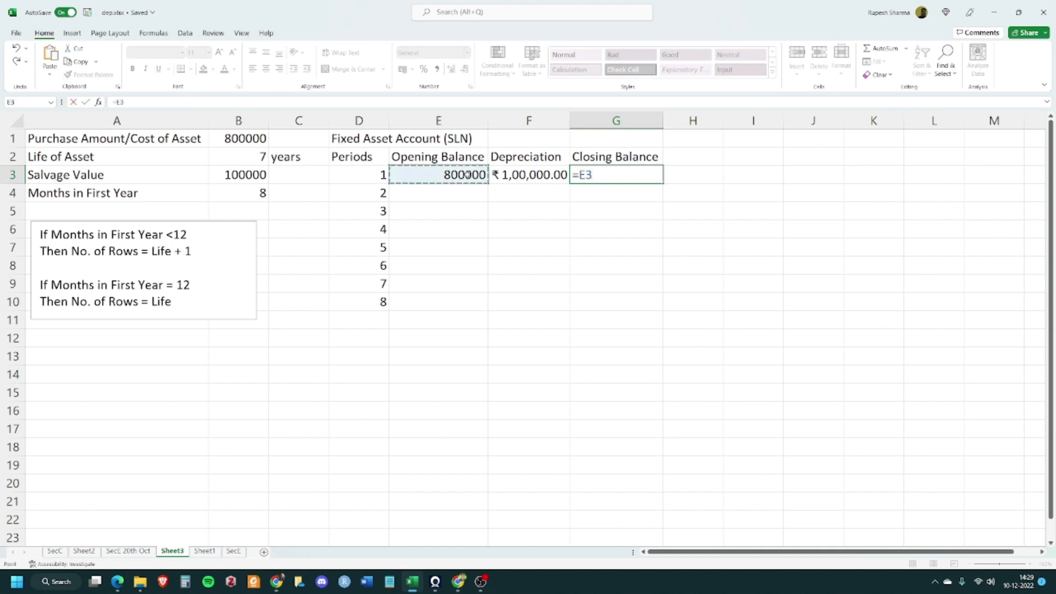
{"action": "type", "text": "-"}
{"action": "left_click", "coordinate": [525, 177]}
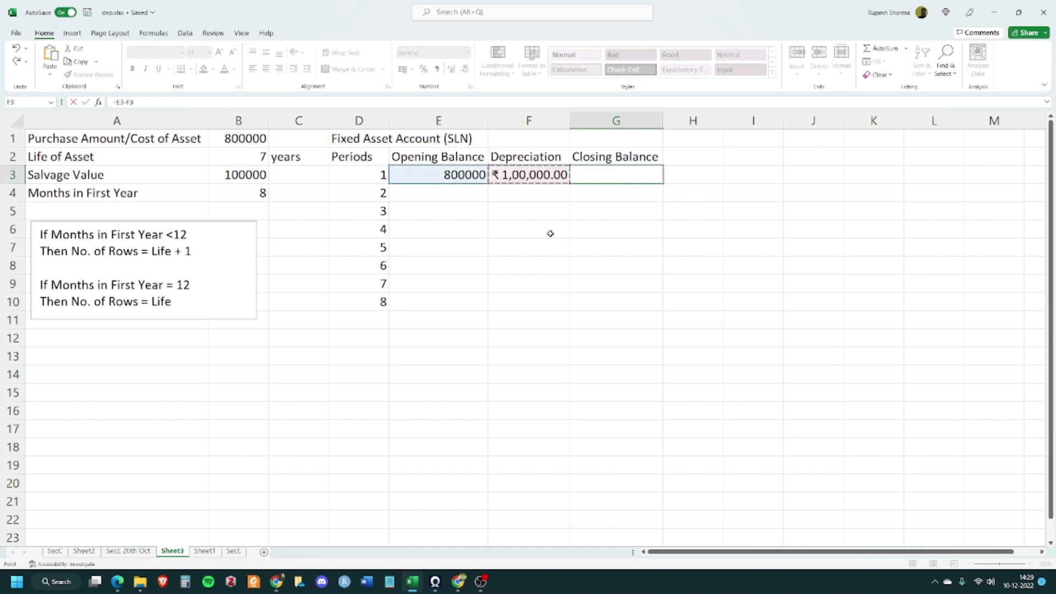
{"action": "key", "text": "Tab"}
Set the second period's Opening Balance in E4 to reference the previous closing balance with =G3
{"action": "left_click", "coordinate": [605, 239]}
{"action": "left_click", "coordinate": [625, 164]}
{"action": "left_click", "coordinate": [625, 173]}
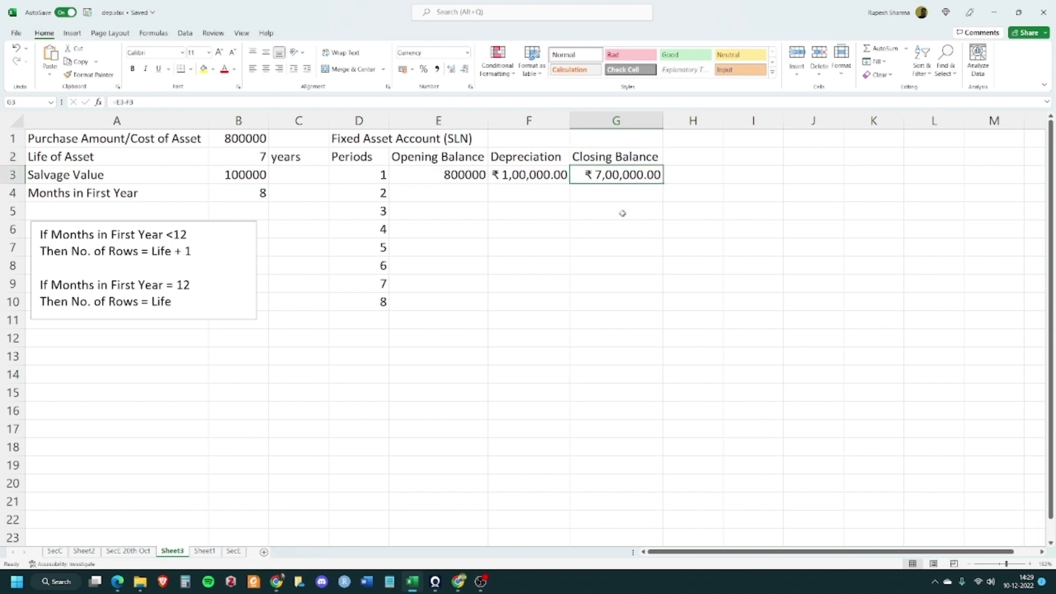
{"action": "left_click_drag", "start_coordinate": [451, 192], "coordinate": [573, 295]}
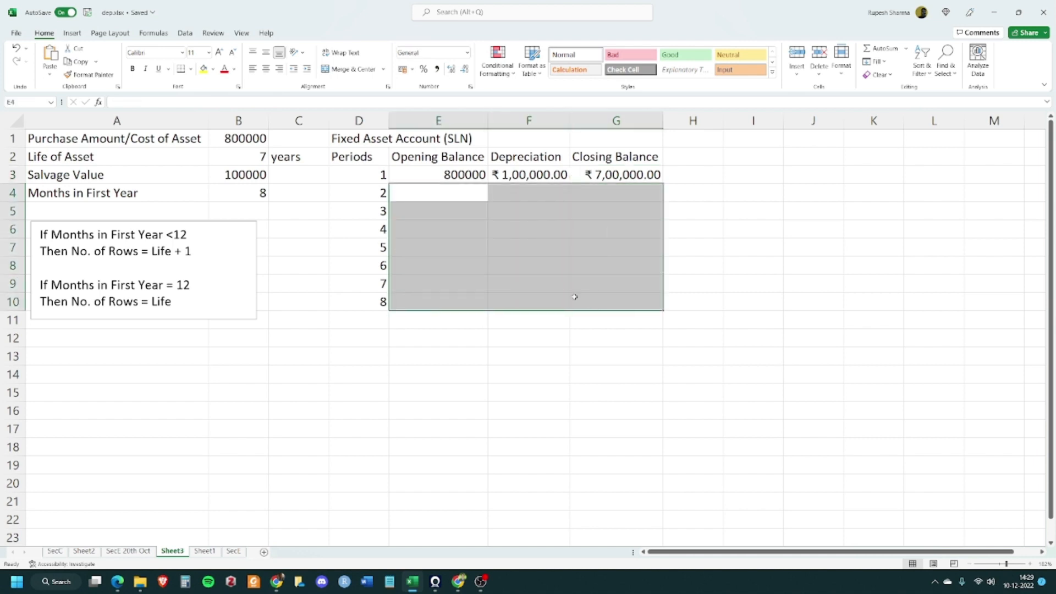
{"action": "left_click", "coordinate": [438, 196]}
{"action": "key", "text": "alt+Tab"}
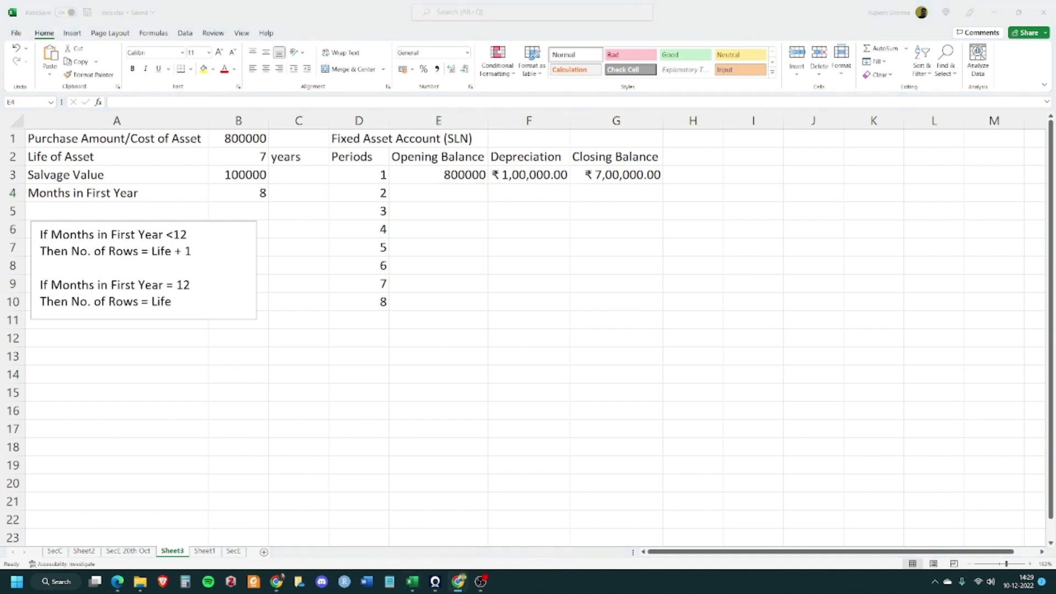
{"action": "key", "text": "alt+Tab"}
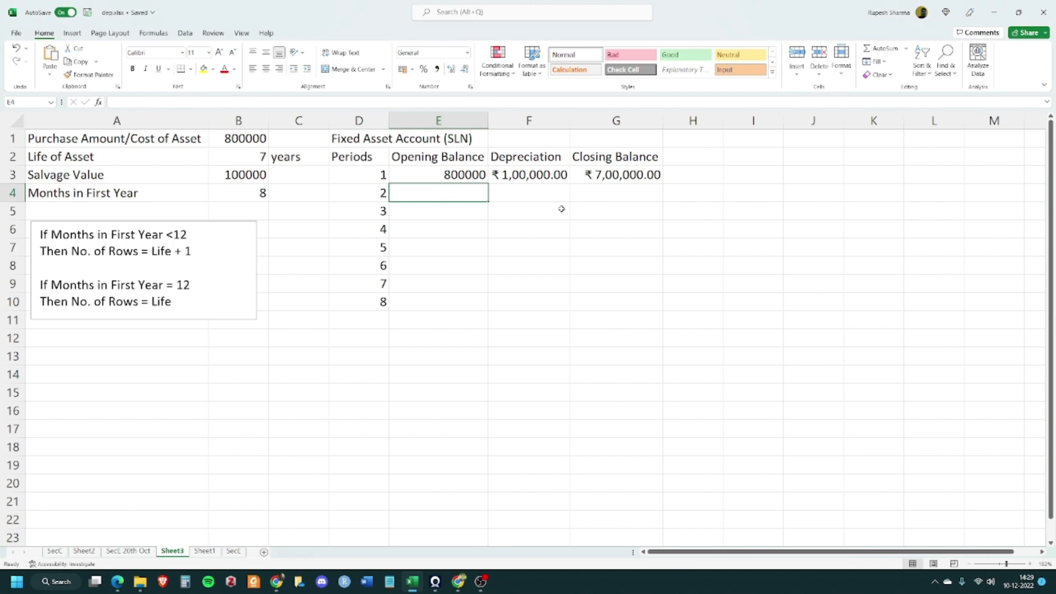
{"action": "left_click", "coordinate": [484, 242]}
{"action": "left_click", "coordinate": [448, 195]}
{"action": "type", "text": "="}
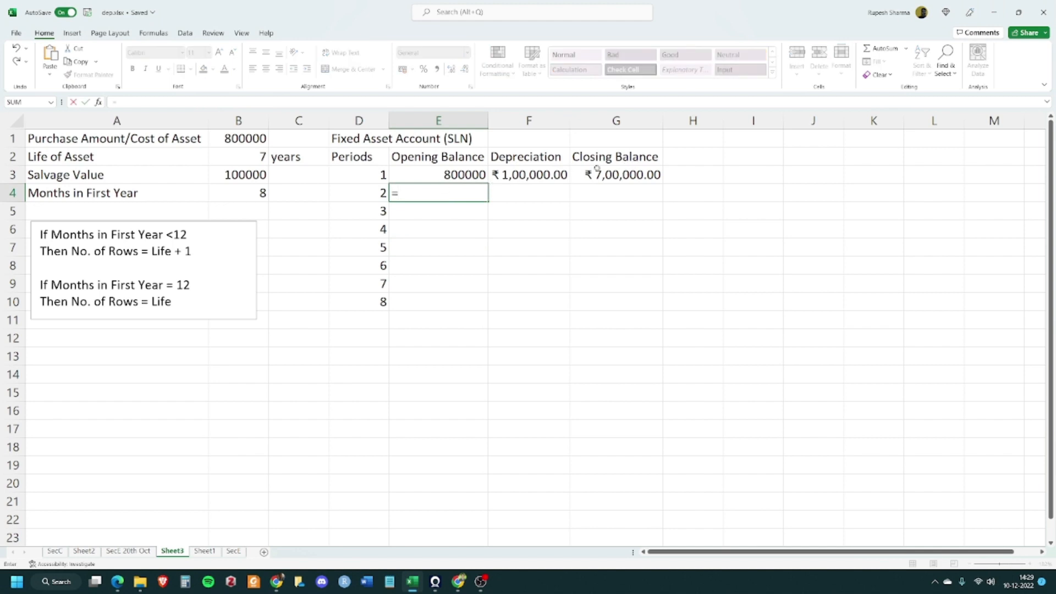
{"action": "left_click", "coordinate": [615, 173]}
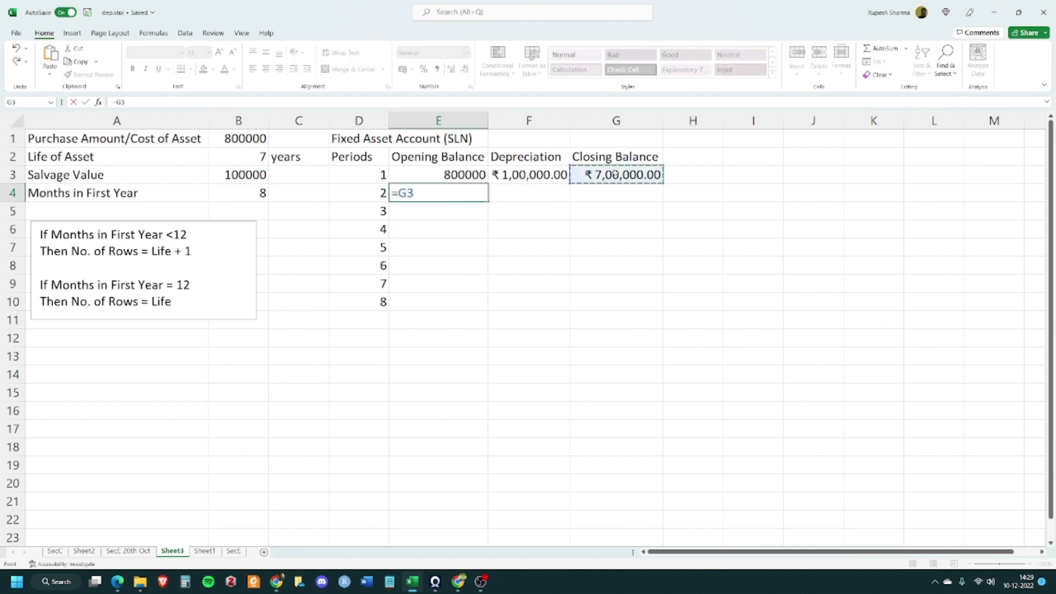
{"action": "key", "text": "Tab"}
Copy the depreciation and closing balance formulas from row 3 down to row 4
{"action": "left_click", "coordinate": [499, 247]}
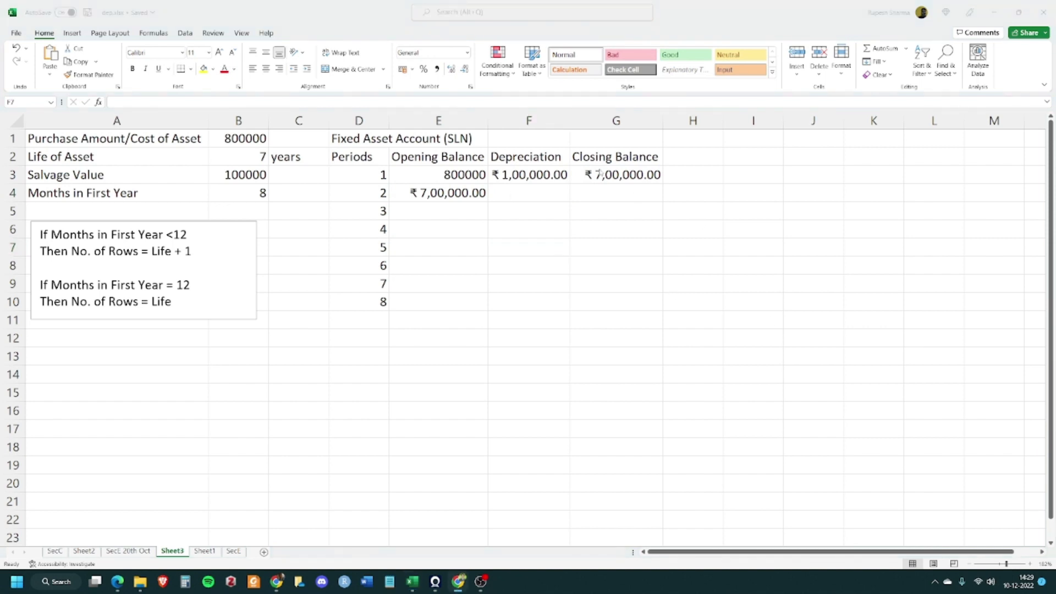
{"action": "left_click", "coordinate": [436, 194]}
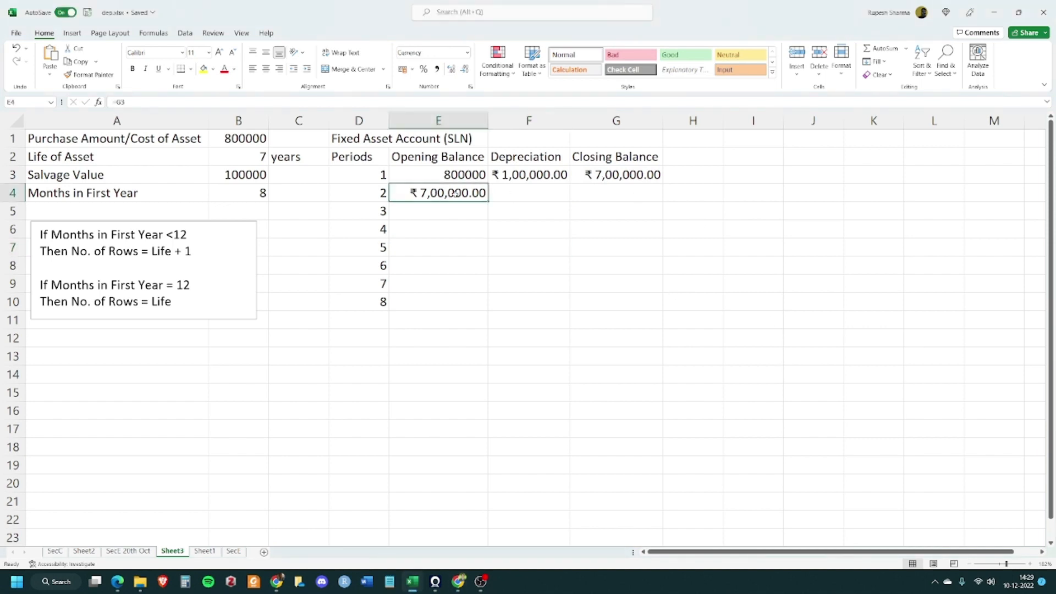
{"action": "left_click", "coordinate": [514, 191]}
{"action": "left_click", "coordinate": [541, 173]}
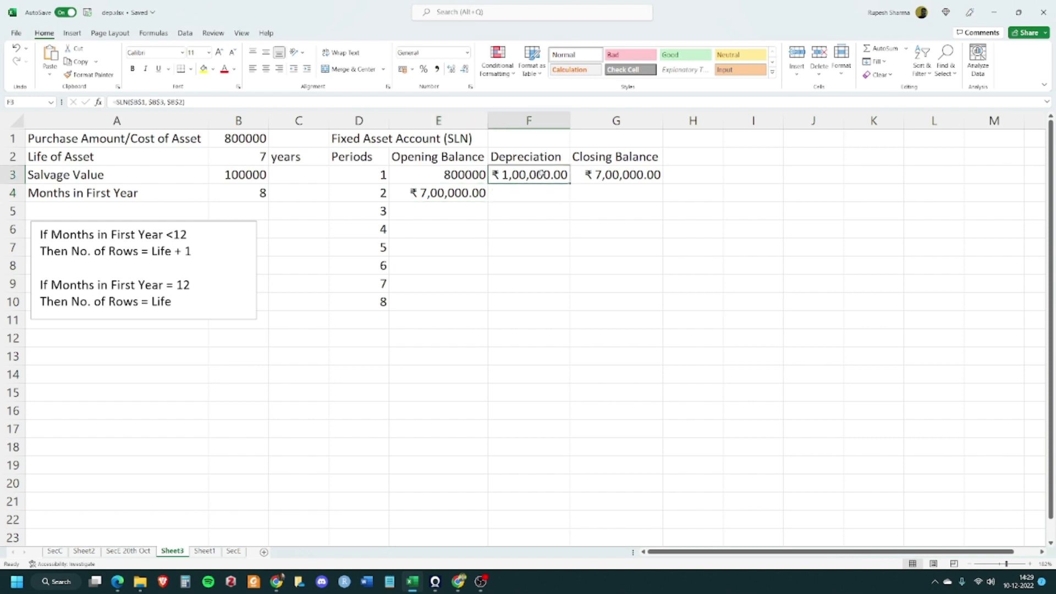
{"action": "left_click_drag", "start_coordinate": [570, 183], "coordinate": [570, 203]}
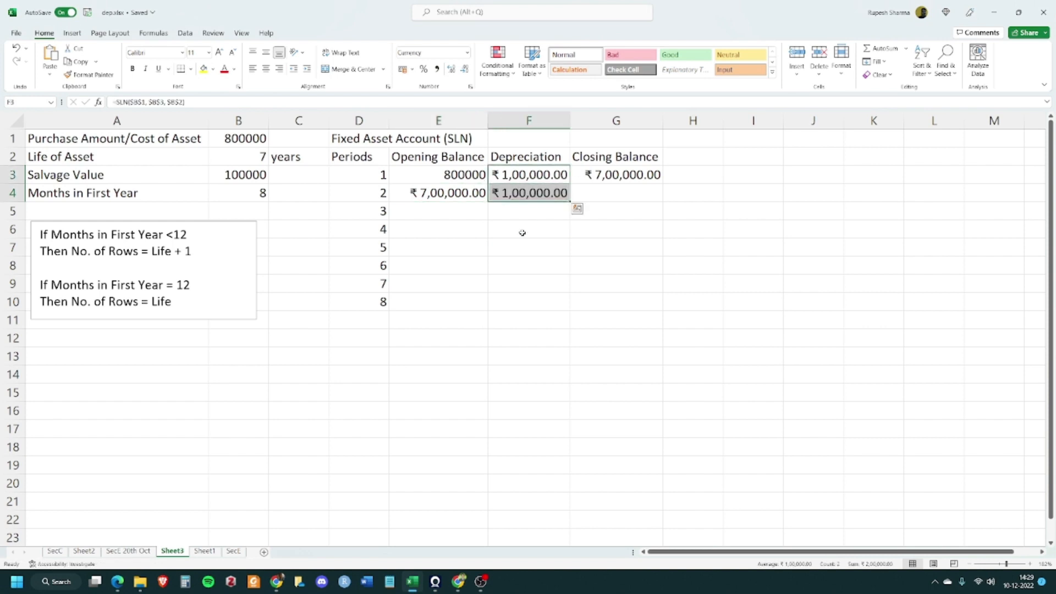
{"action": "left_click", "coordinate": [512, 240]}
{"action": "left_click", "coordinate": [620, 173]}
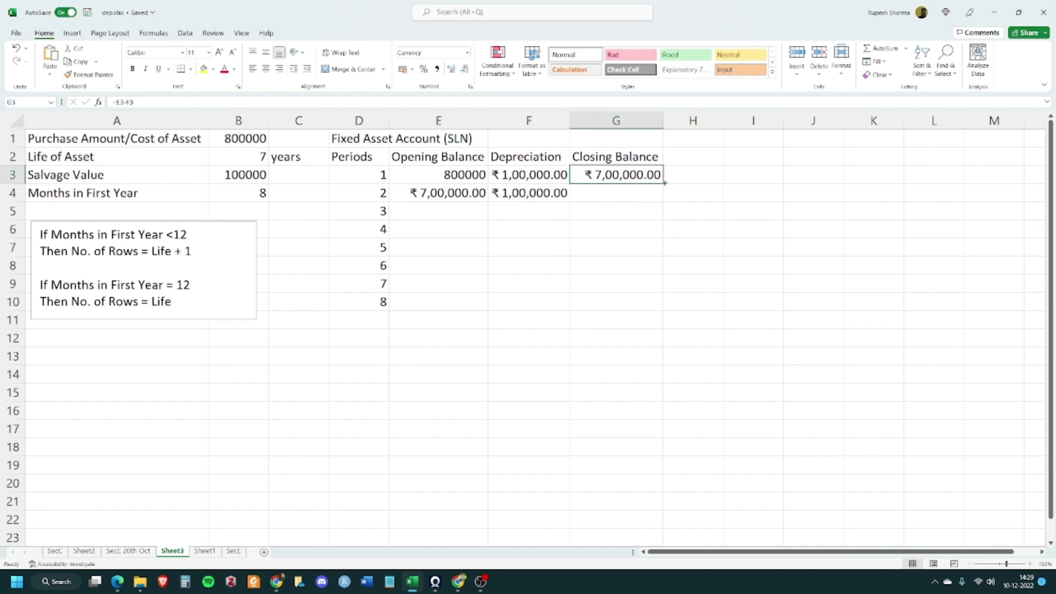
{"action": "left_click_drag", "start_coordinate": [663, 184], "coordinate": [664, 204]}
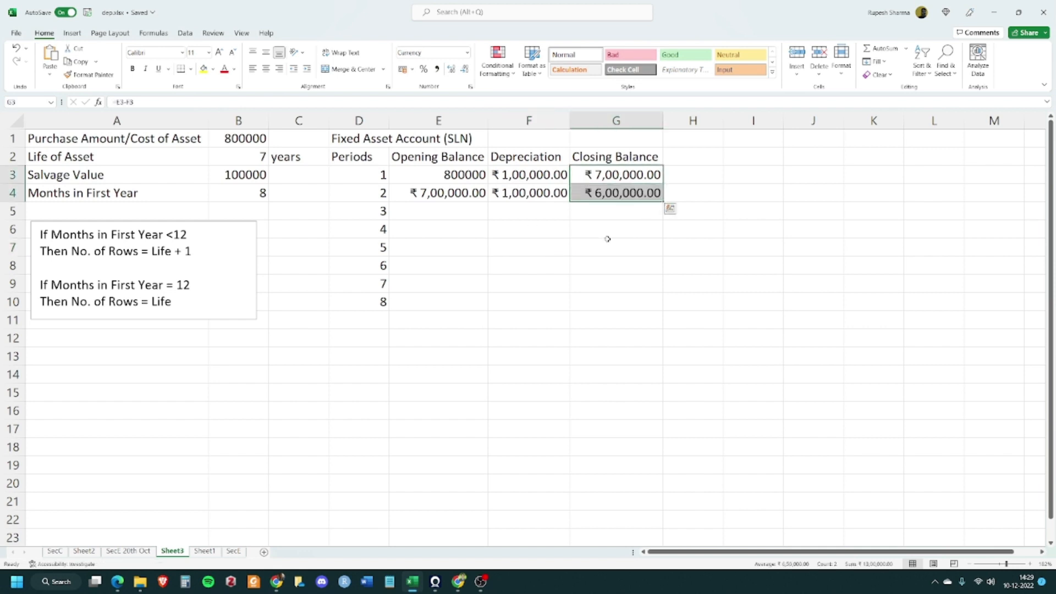
{"action": "left_click", "coordinate": [592, 247]}
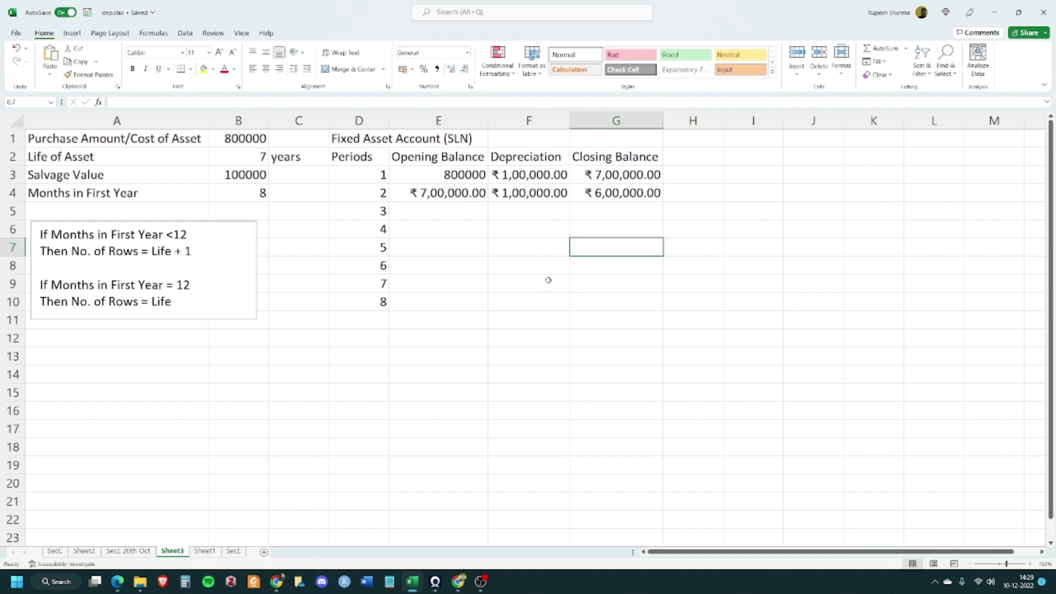
Fill the row 4 opening balance, depreciation and closing balance formulas down through row 10
{"action": "left_click_drag", "start_coordinate": [470, 190], "coordinate": [626, 189]}
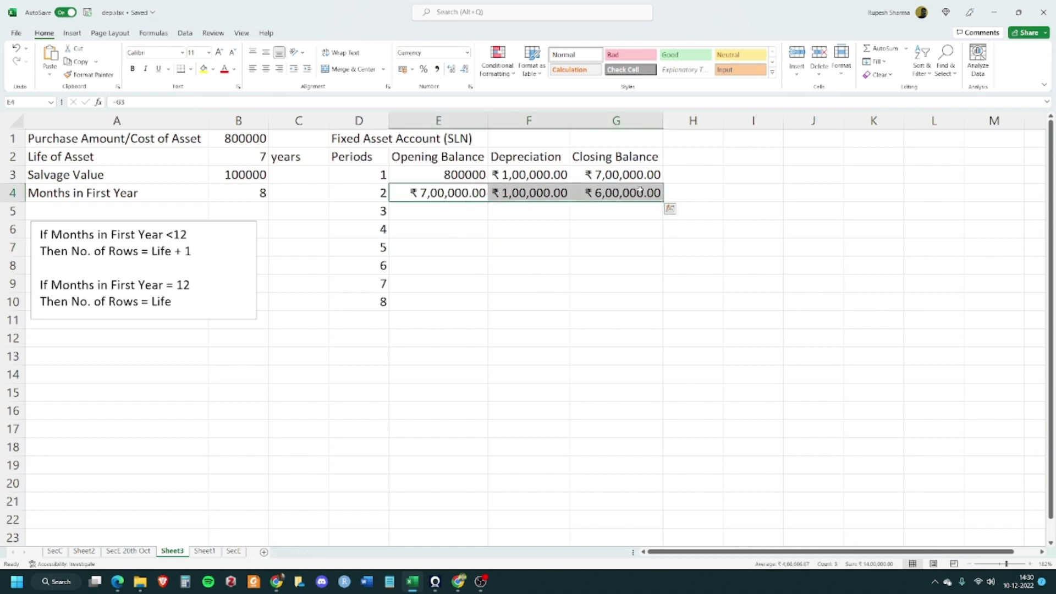
{"action": "left_click_drag", "start_coordinate": [662, 201], "coordinate": [647, 310]}
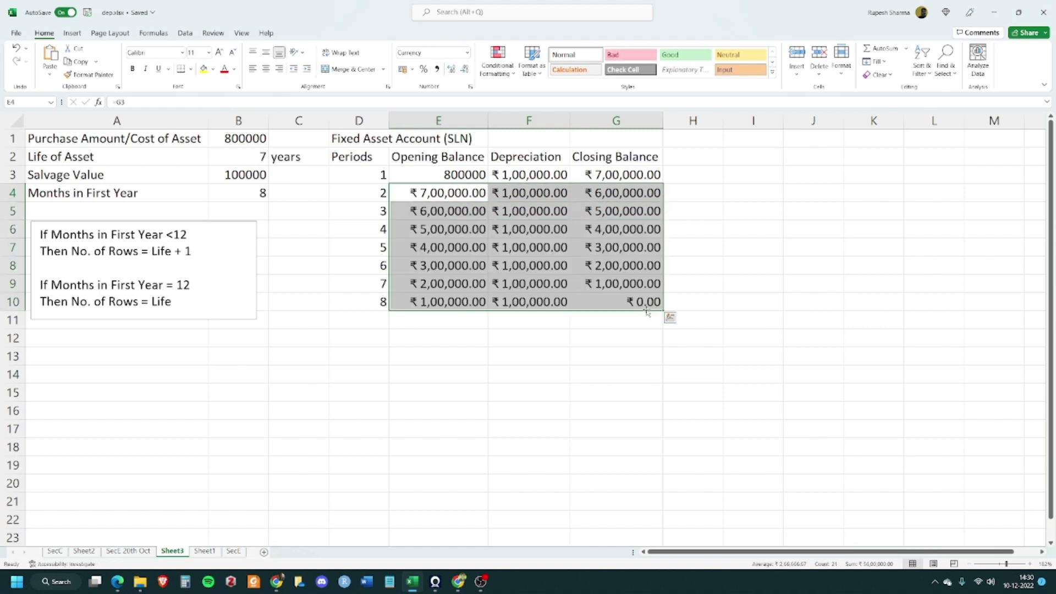
{"action": "left_click", "coordinate": [570, 361]}
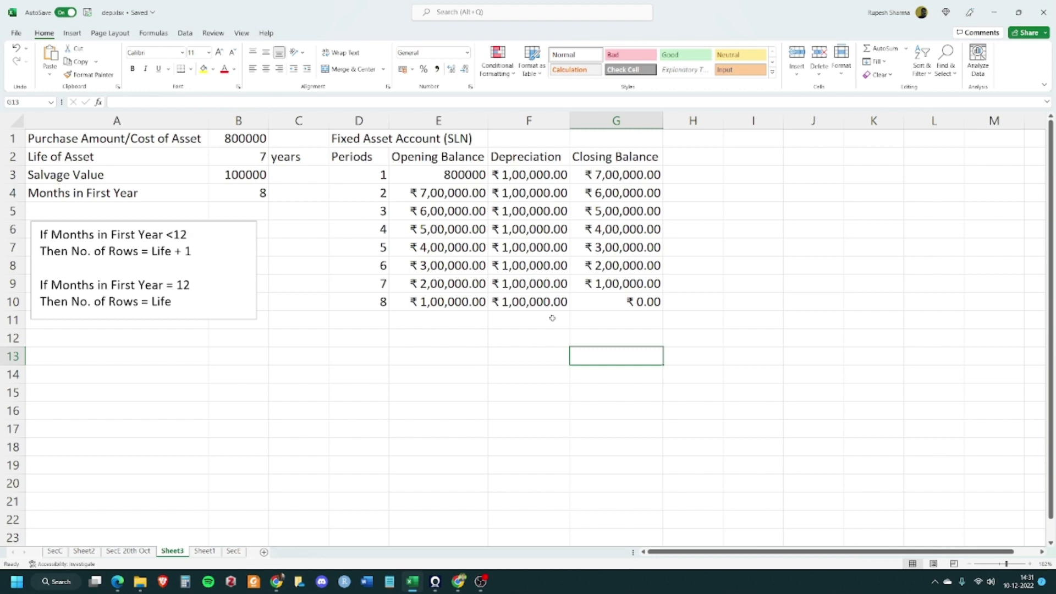
Inspect the SLN depreciation formula in F3 and its copied version in F10
{"action": "left_click", "coordinate": [530, 181]}
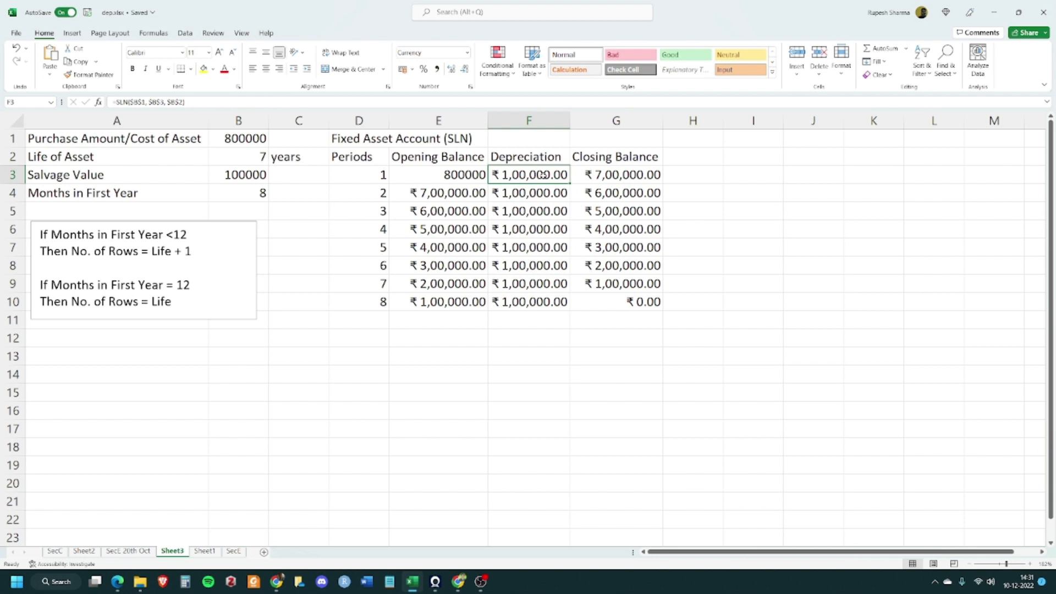
{"action": "left_click", "coordinate": [536, 302]}
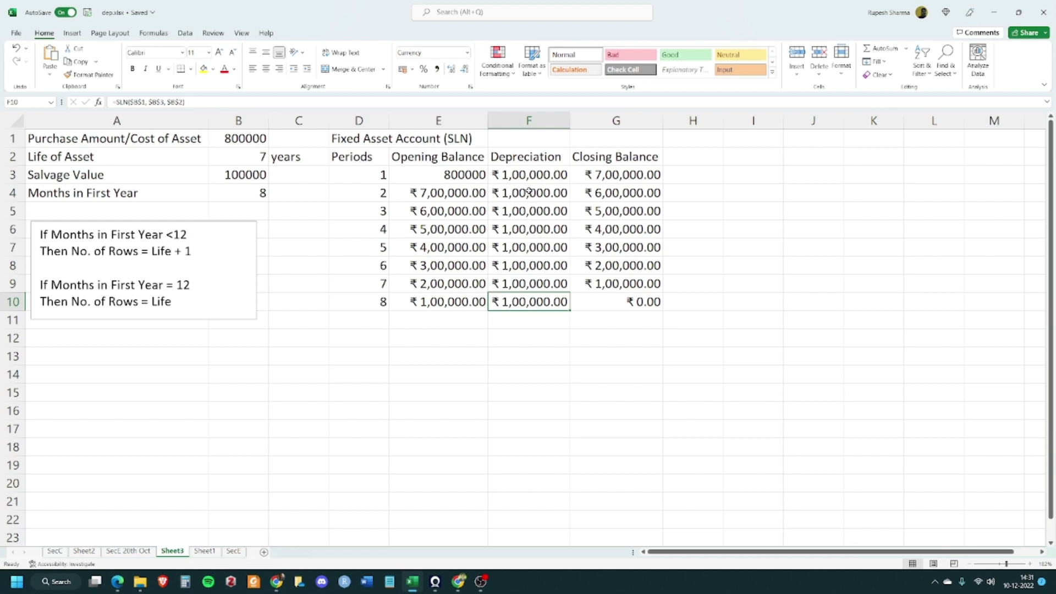
{"action": "double_click", "coordinate": [543, 172]}
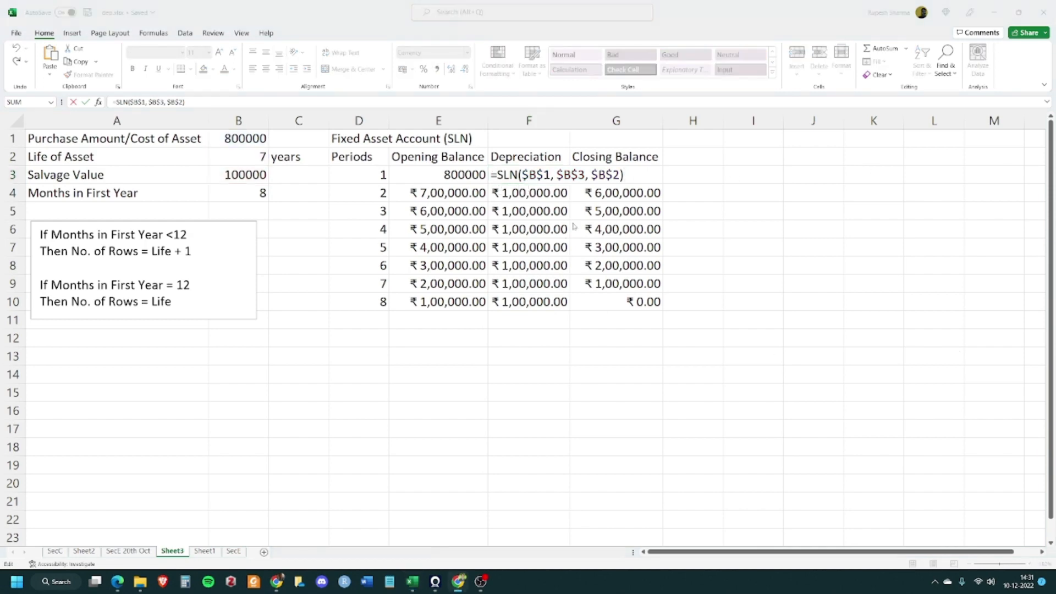
{"action": "left_click", "coordinate": [636, 174]}
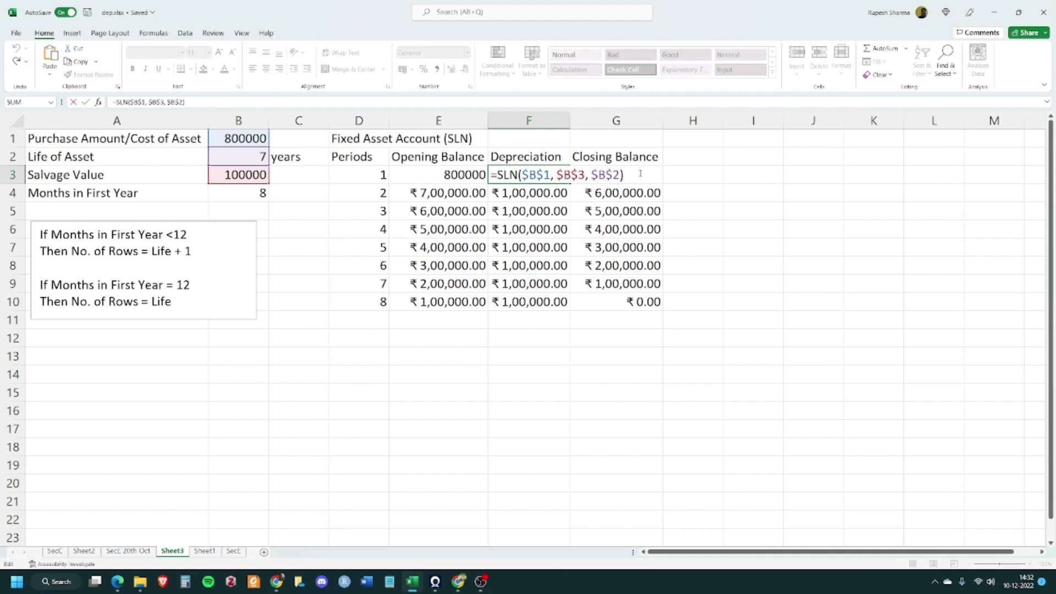
Prorate the first period's depreciation in F3 by multiplying the SLN result by (B4/12)
{"action": "type", "text": "*("}
{"action": "key", "text": "alt+Tab"}
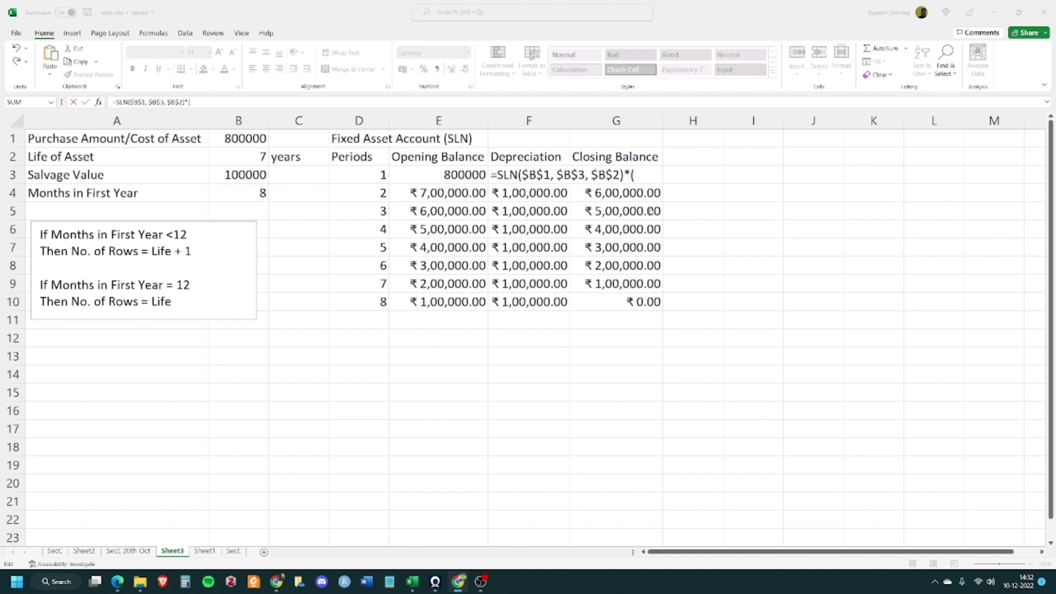
{"action": "left_click", "coordinate": [643, 176]}
{"action": "left_click", "coordinate": [244, 194]}
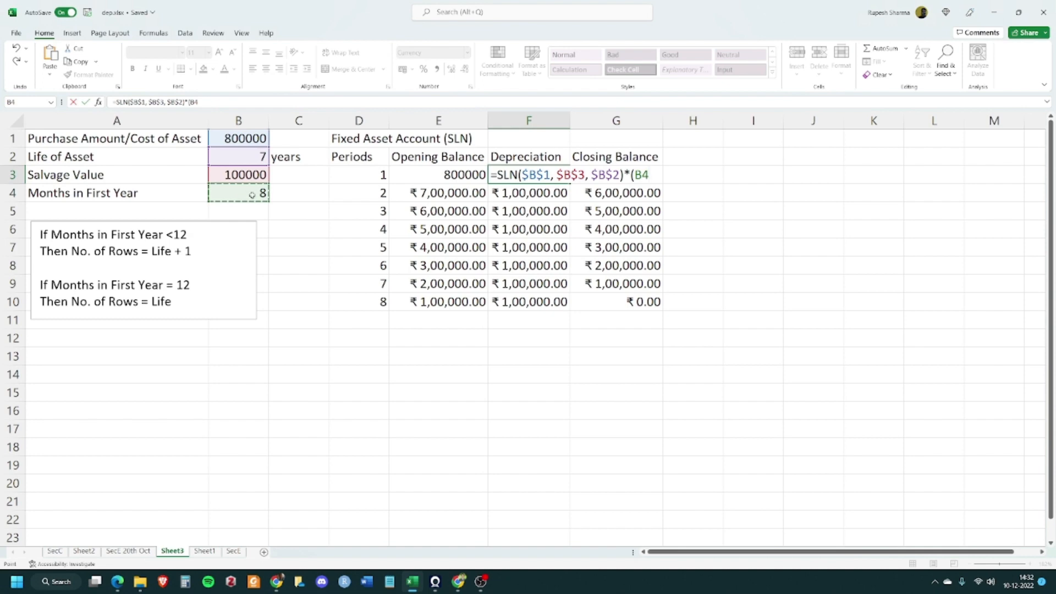
{"action": "type", "text": "/12)"}
{"action": "left_click", "coordinate": [683, 184]}
{"action": "key", "text": "Tab"}
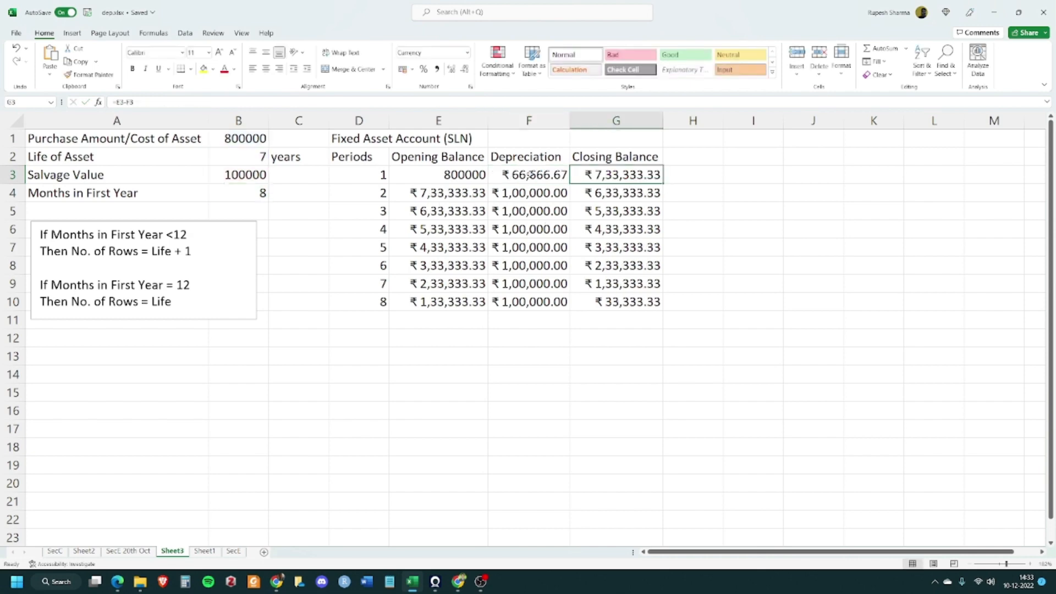
Prorate the last period's depreciation in F10 by multiplying the SLN result by ((12-B4)/12)
{"action": "left_click", "coordinate": [529, 175]}
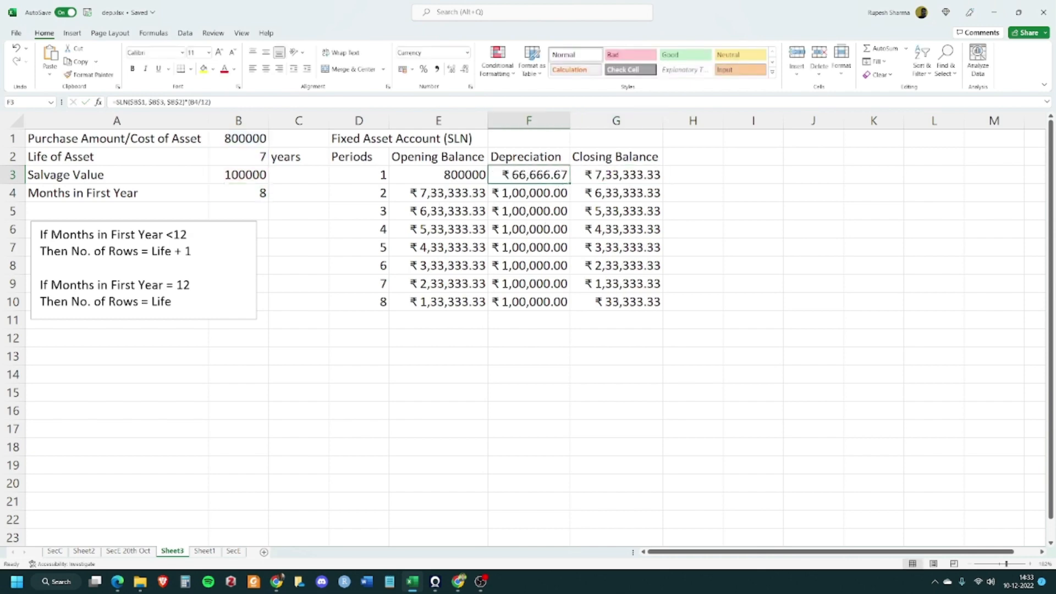
{"action": "key", "text": "alt+Tab"}
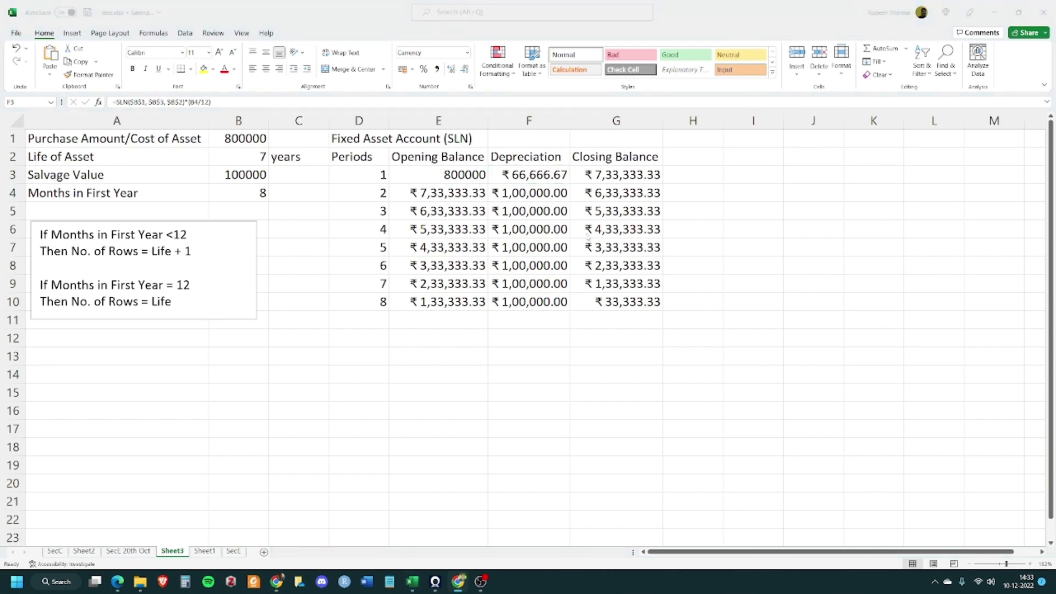
{"action": "left_click", "coordinate": [533, 176]}
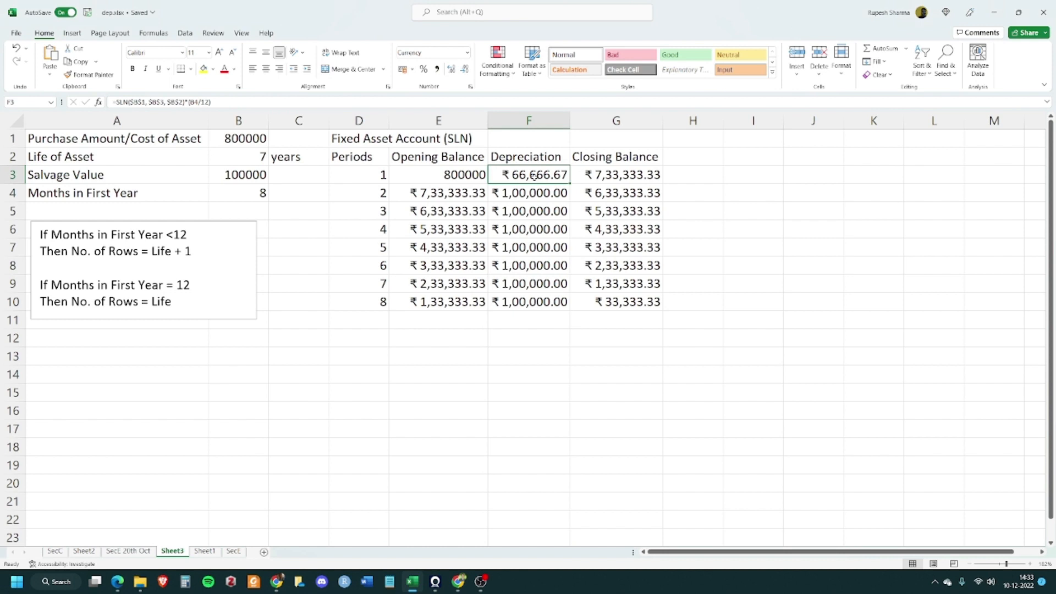
{"action": "left_click", "coordinate": [538, 302]}
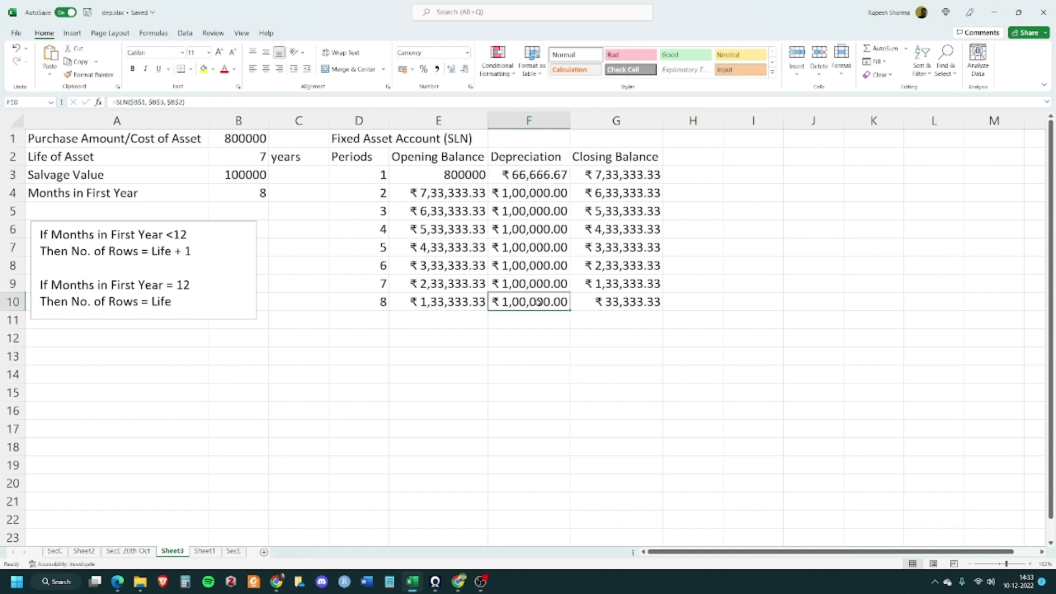
{"action": "double_click", "coordinate": [537, 302]}
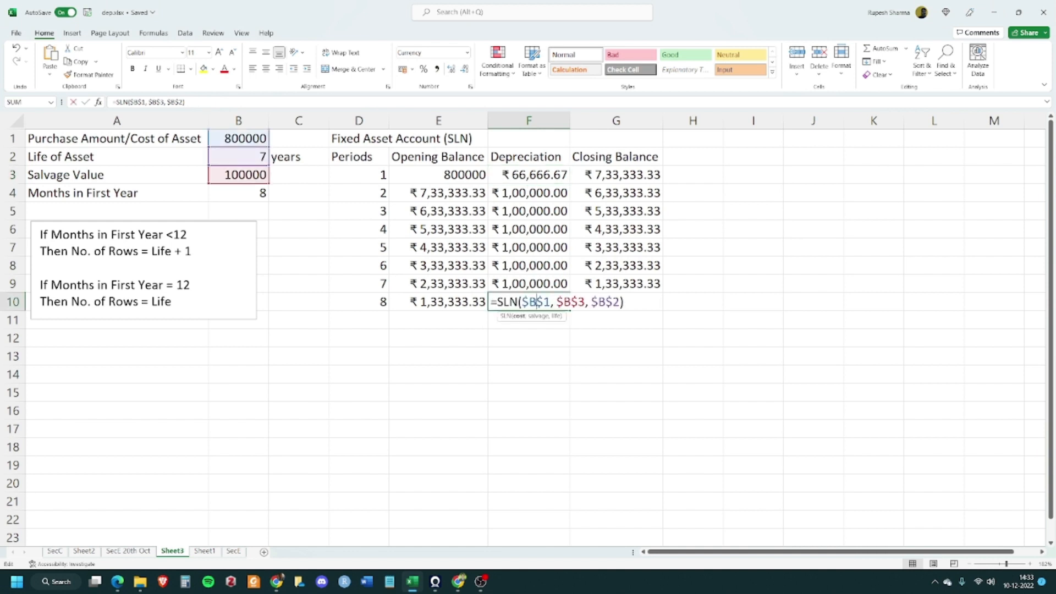
{"action": "key", "text": "End"}
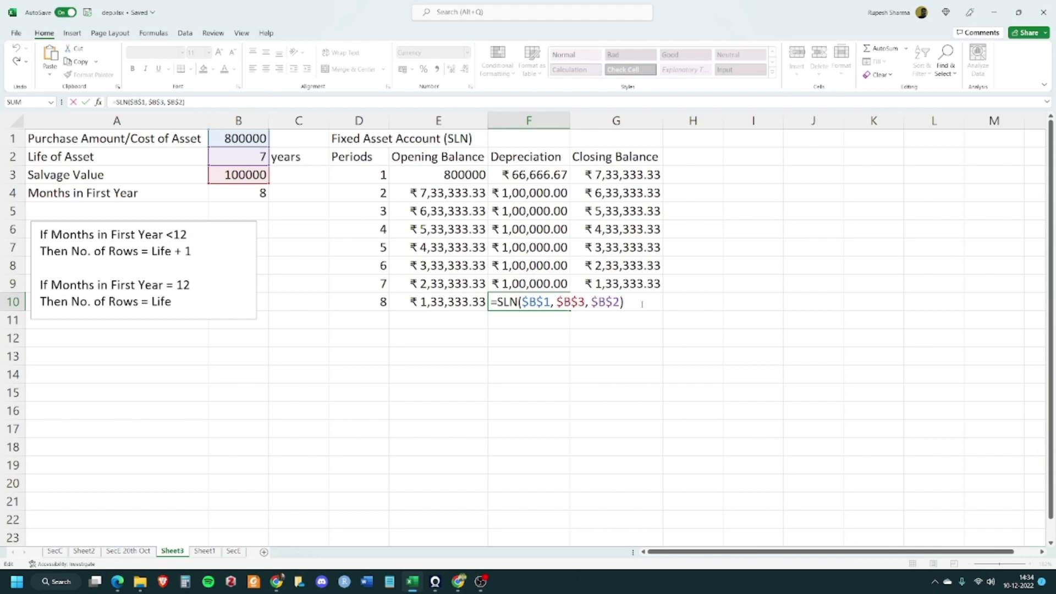
{"action": "type", "text": "*((12-"}
{"action": "left_click", "coordinate": [241, 196]}
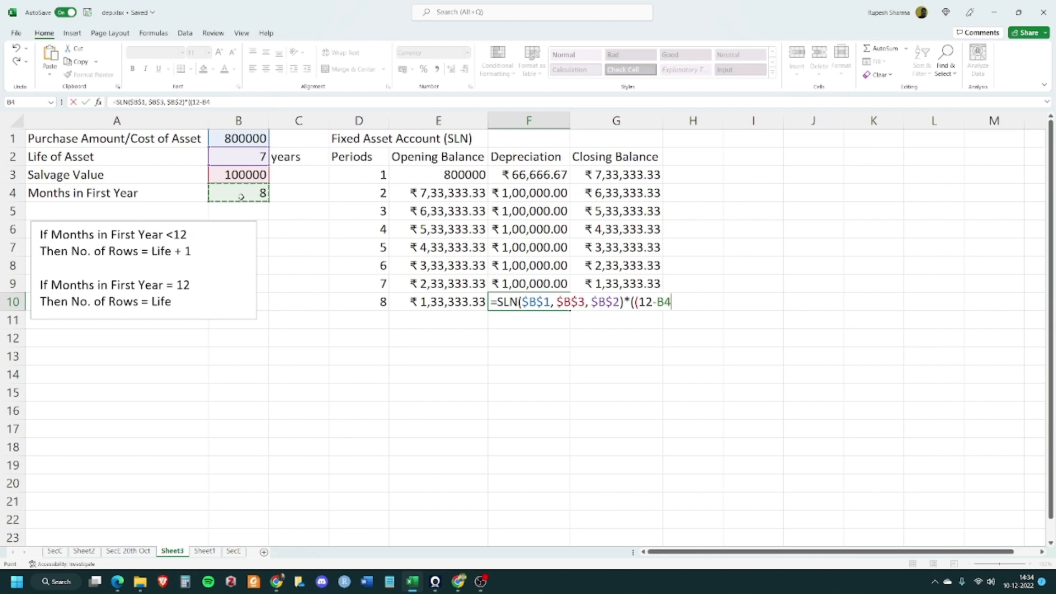
{"action": "type", "text": "()"}
{"action": "key", "text": "BackSpace"}
{"action": "key", "text": "BackSpace"}
{"action": "type", "text": ")/12)"}
{"action": "key", "text": "Tab"}
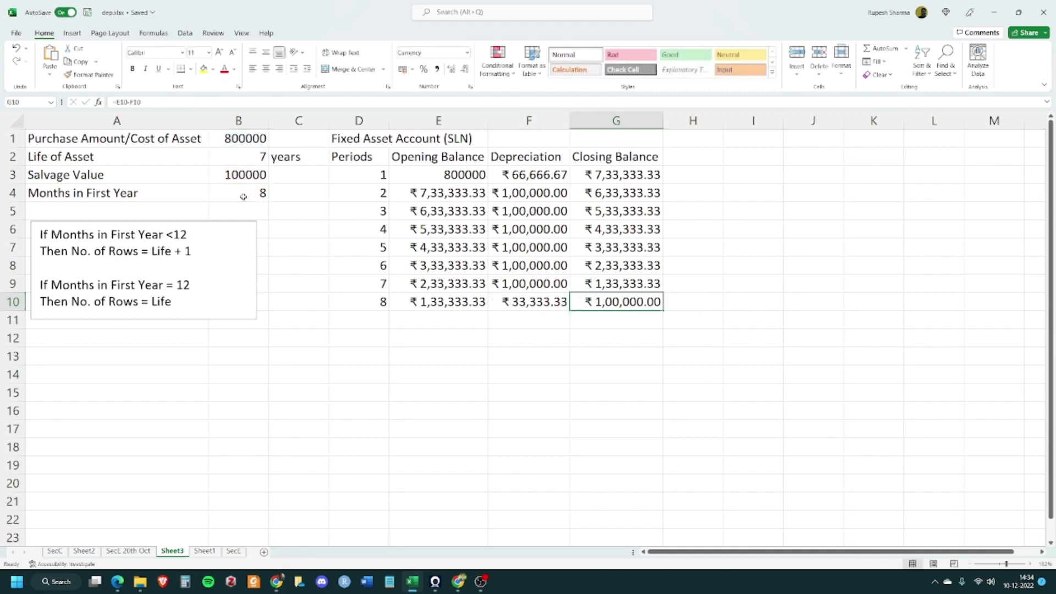
{"action": "left_click", "coordinate": [597, 349]}
{"action": "left_click", "coordinate": [545, 302]}
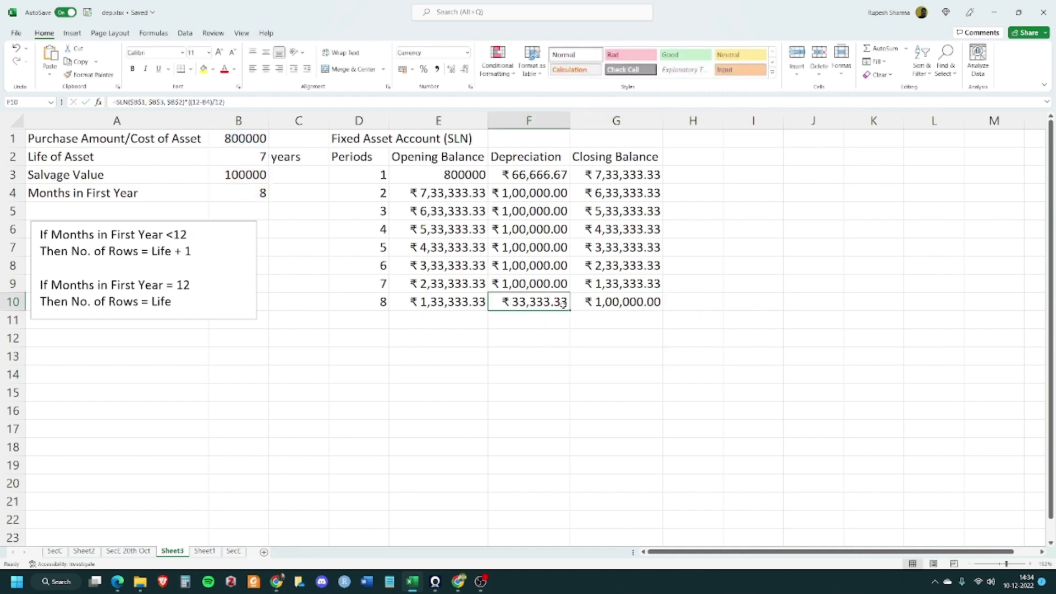
{"action": "left_click", "coordinate": [647, 301]}
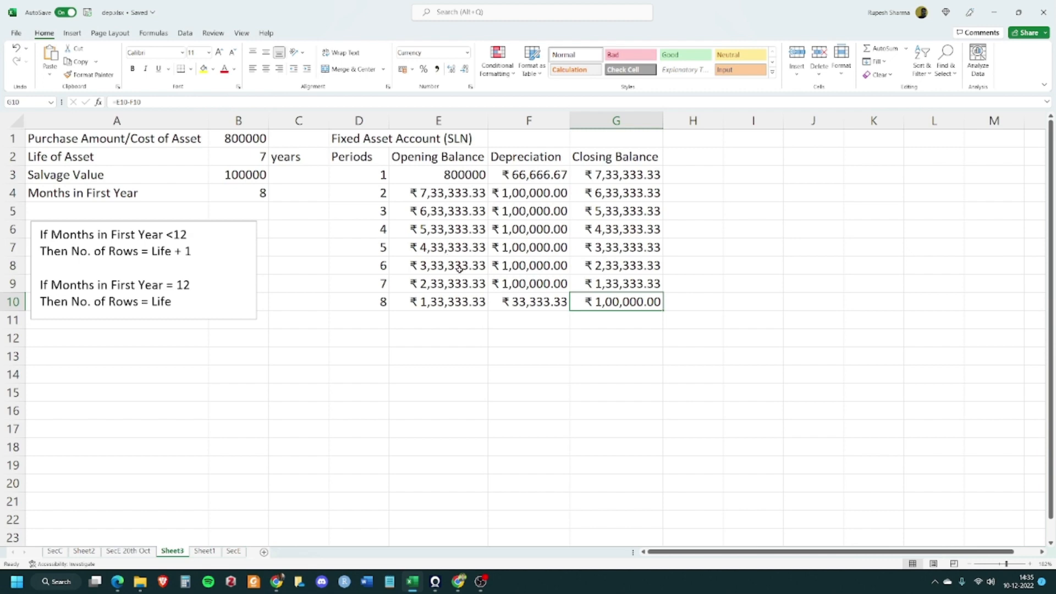
Copy the SLN table's title and header rows to D12 to start a second table
{"action": "left_click_drag", "start_coordinate": [358, 138], "coordinate": [609, 151]}
{"action": "key", "text": "ctrl+c"}
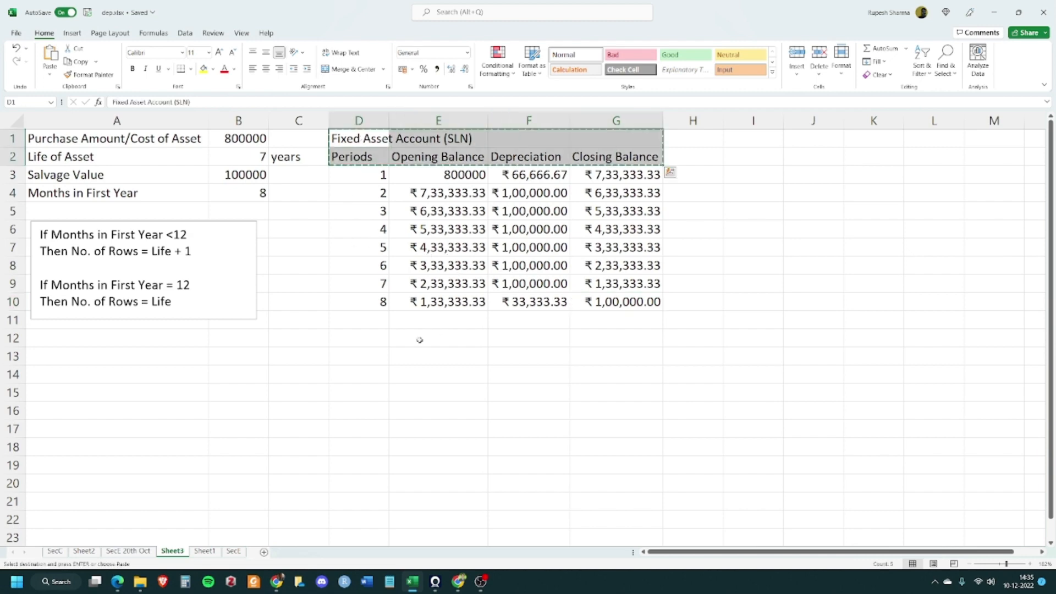
{"action": "left_click", "coordinate": [362, 333]}
{"action": "key", "text": "ctrl+v"}
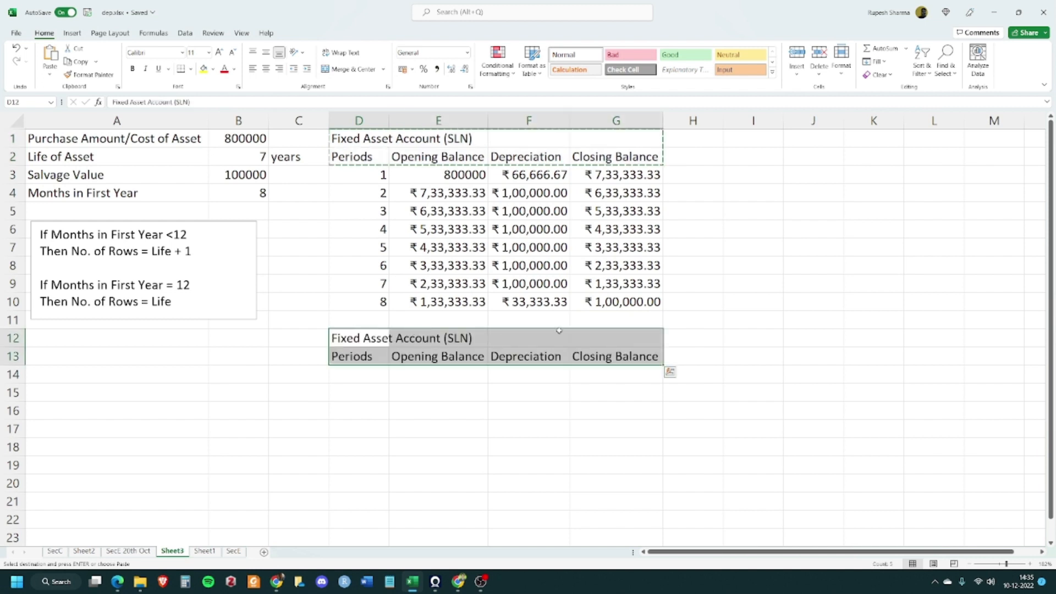
Rename the copied title in D12 as Fixed Asset Account (DB)
{"action": "left_click", "coordinate": [696, 335]}
{"action": "double_click", "coordinate": [469, 340]}
{"action": "double_click", "coordinate": [370, 337]}
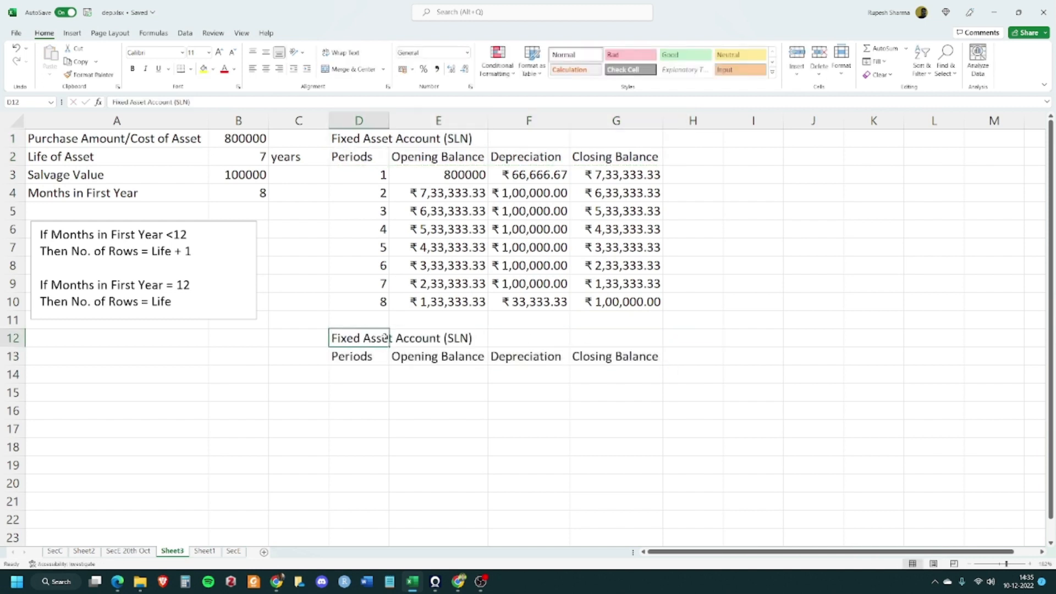
{"action": "double_click", "coordinate": [459, 337]}
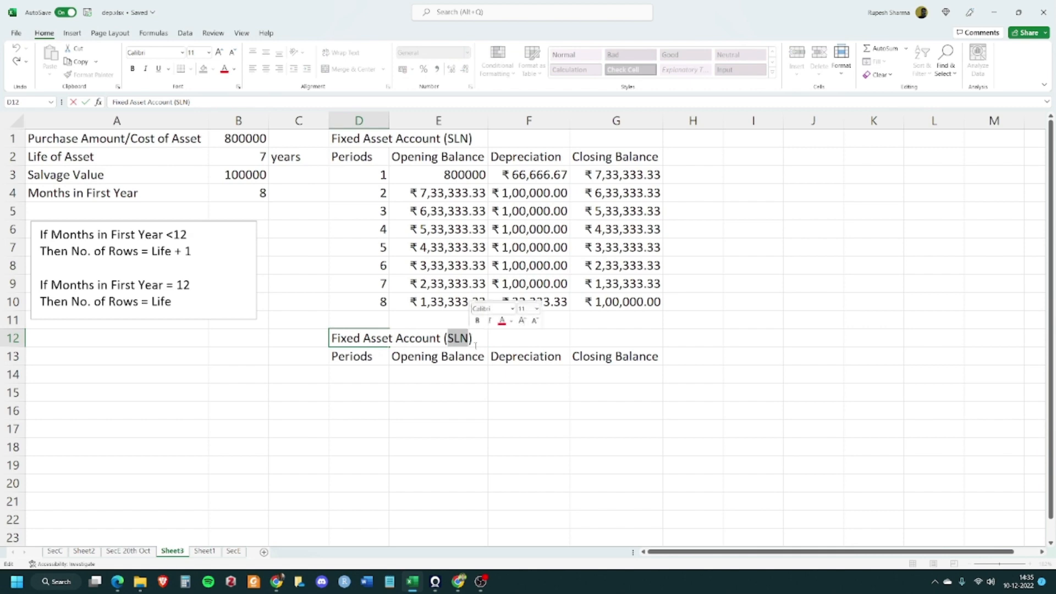
{"action": "type", "text": "DB"}
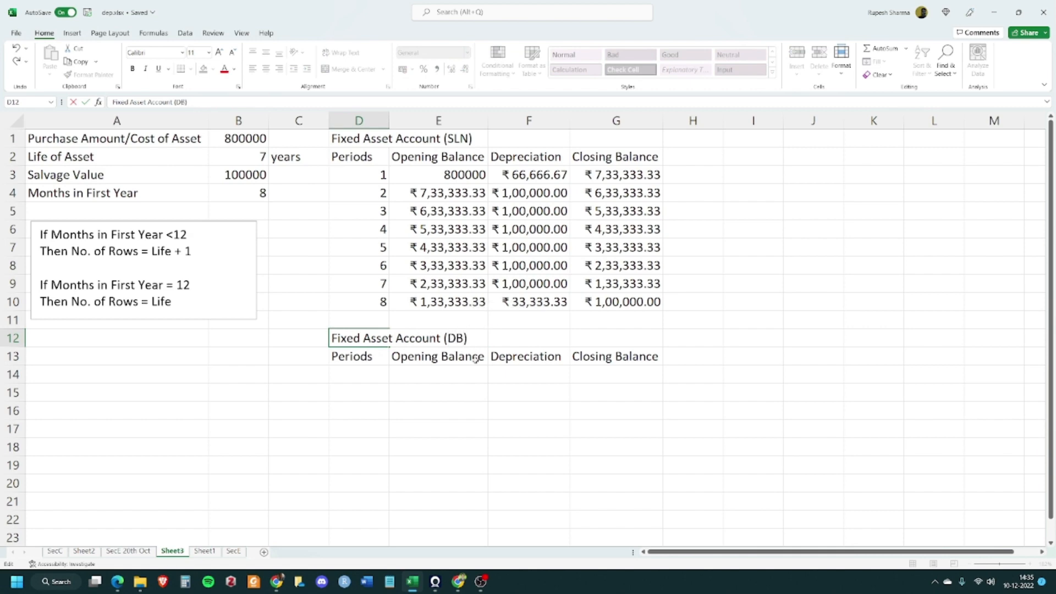
{"action": "key", "text": "Tab"}
Copy the period numbers 1 to 8 into D14:D21 of the DB table
{"action": "left_click", "coordinate": [374, 370]}
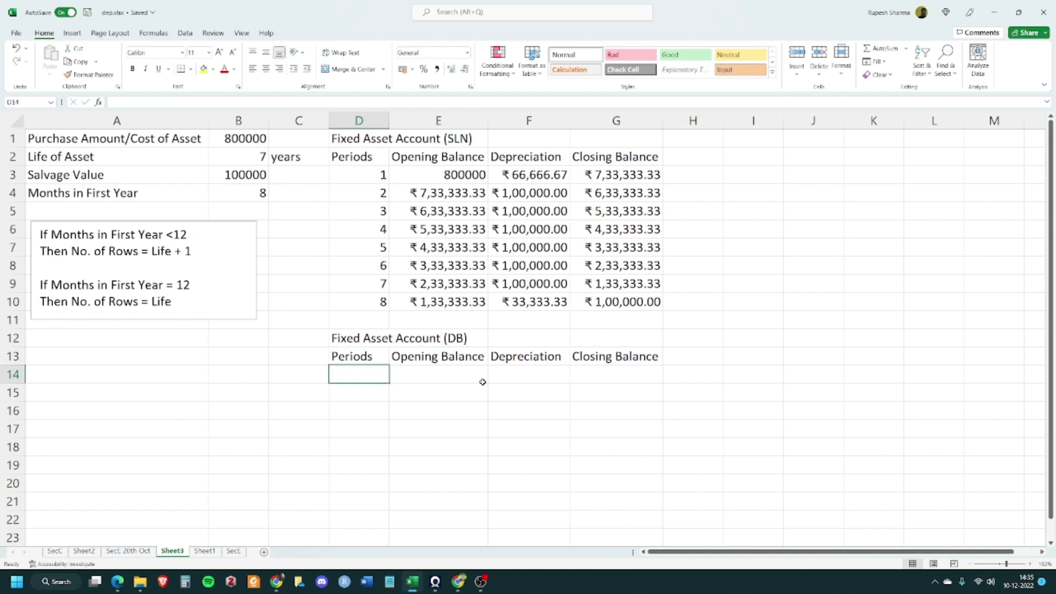
{"action": "left_click", "coordinate": [371, 417]}
{"action": "left_click", "coordinate": [365, 368]}
{"action": "left_click_drag", "start_coordinate": [353, 172], "coordinate": [364, 303]}
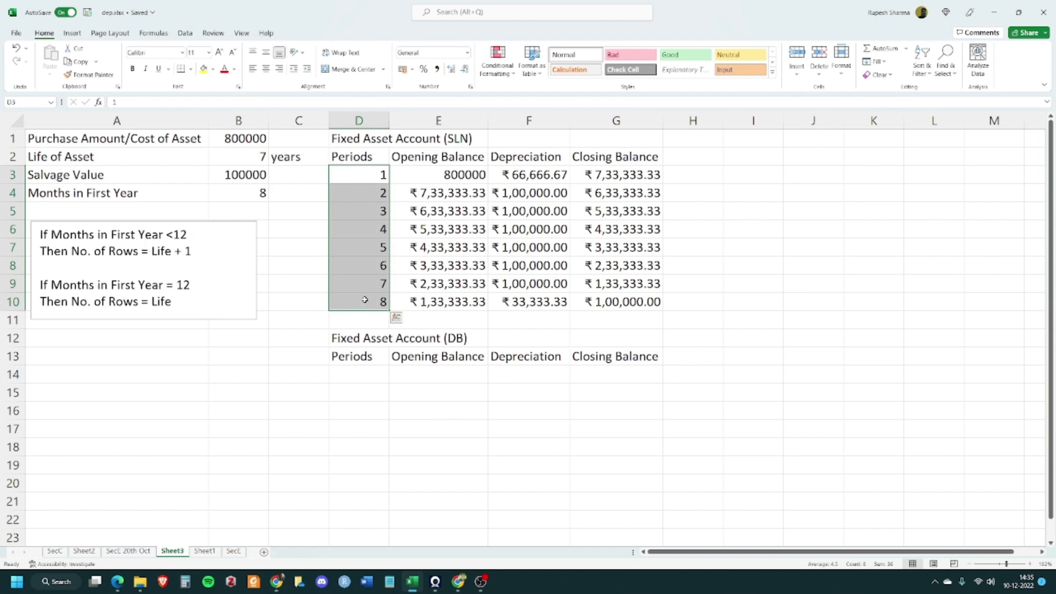
{"action": "key", "text": "ctrl+c"}
{"action": "left_click", "coordinate": [347, 370]}
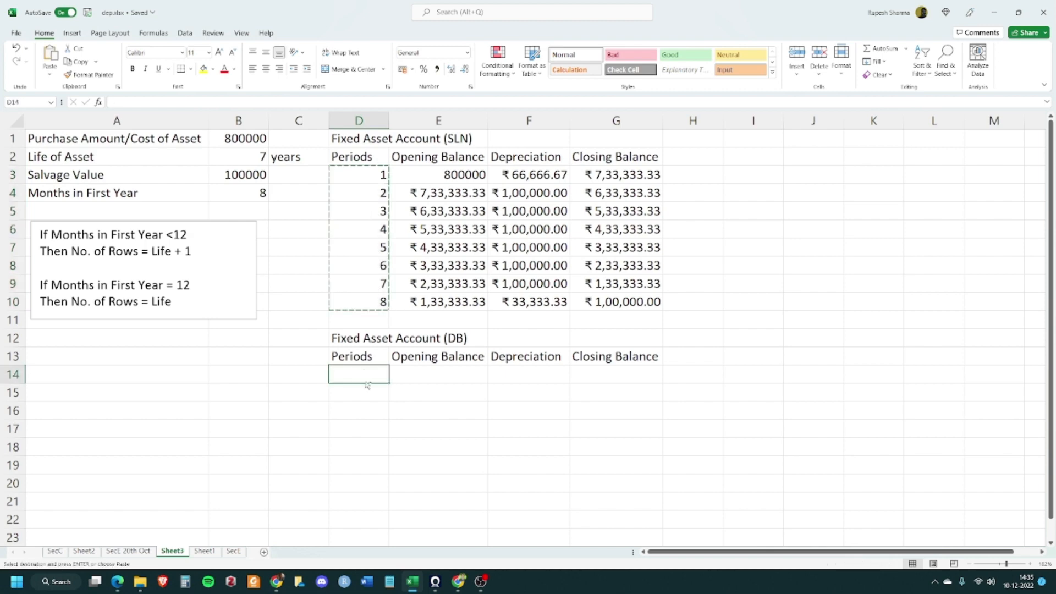
{"action": "key", "text": "ctrl+v"}
{"action": "left_click", "coordinate": [527, 410]}
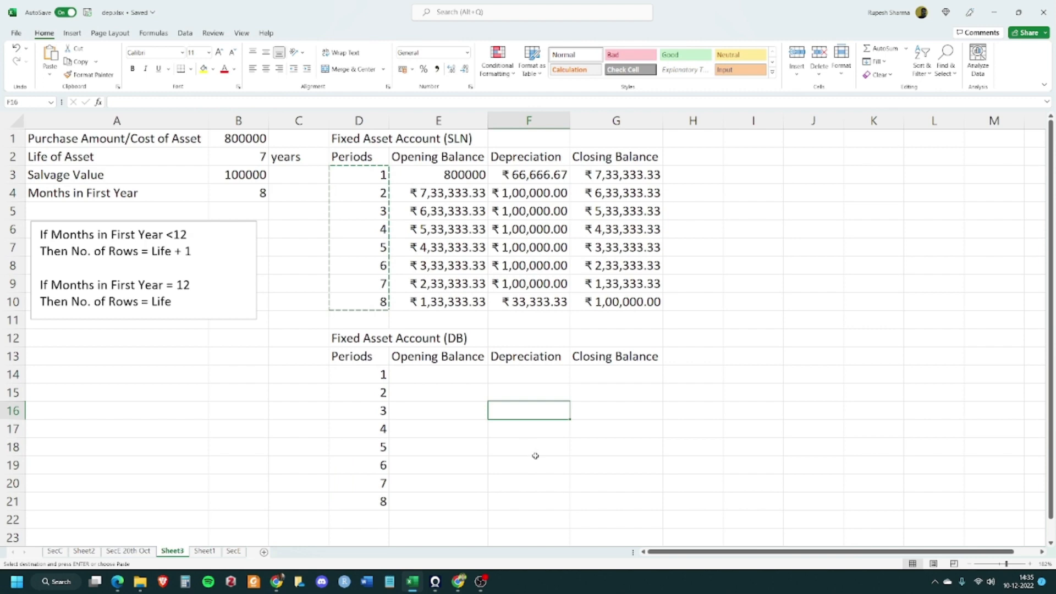
Set the DB table's first Opening Balance in E14 to reference the asset cost with =B1
{"action": "left_click", "coordinate": [438, 377]}
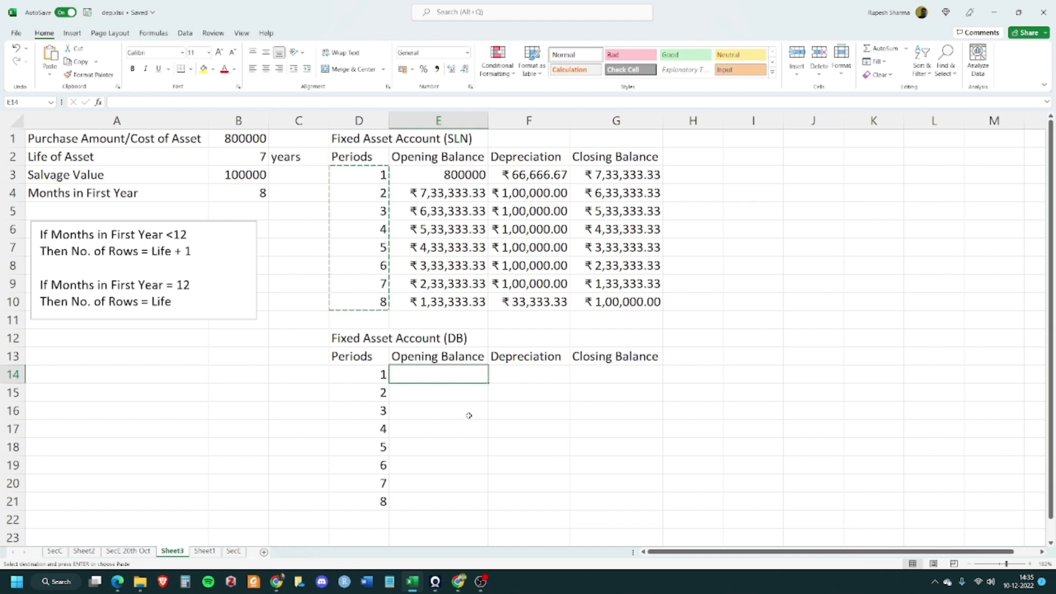
{"action": "left_click", "coordinate": [471, 414]}
{"action": "left_click", "coordinate": [544, 378]}
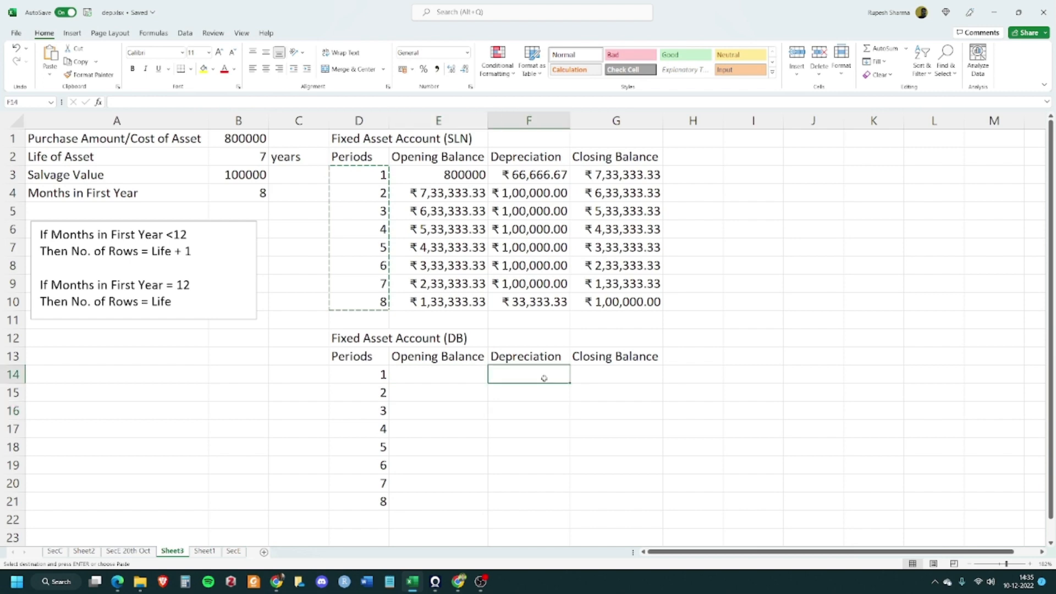
{"action": "left_click", "coordinate": [422, 379]}
{"action": "type", "text": "="}
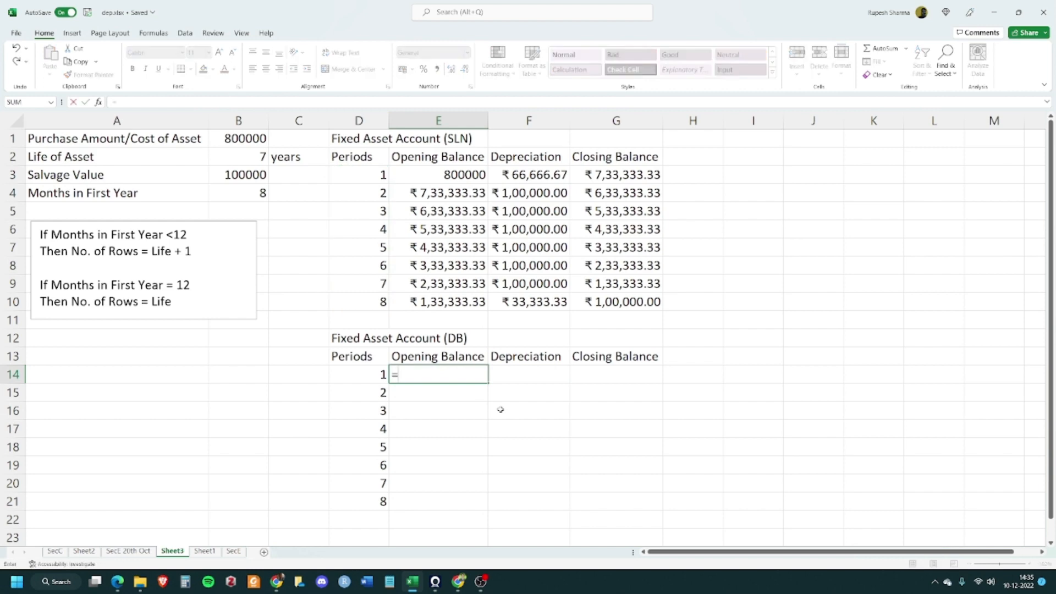
{"action": "left_click", "coordinate": [235, 138]}
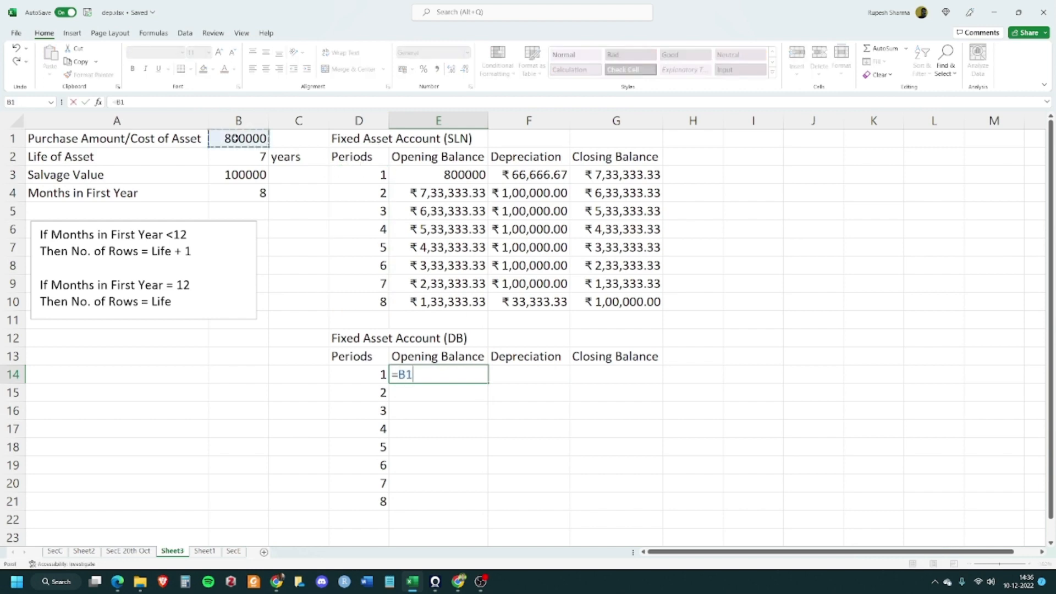
{"action": "key", "text": "Tab"}
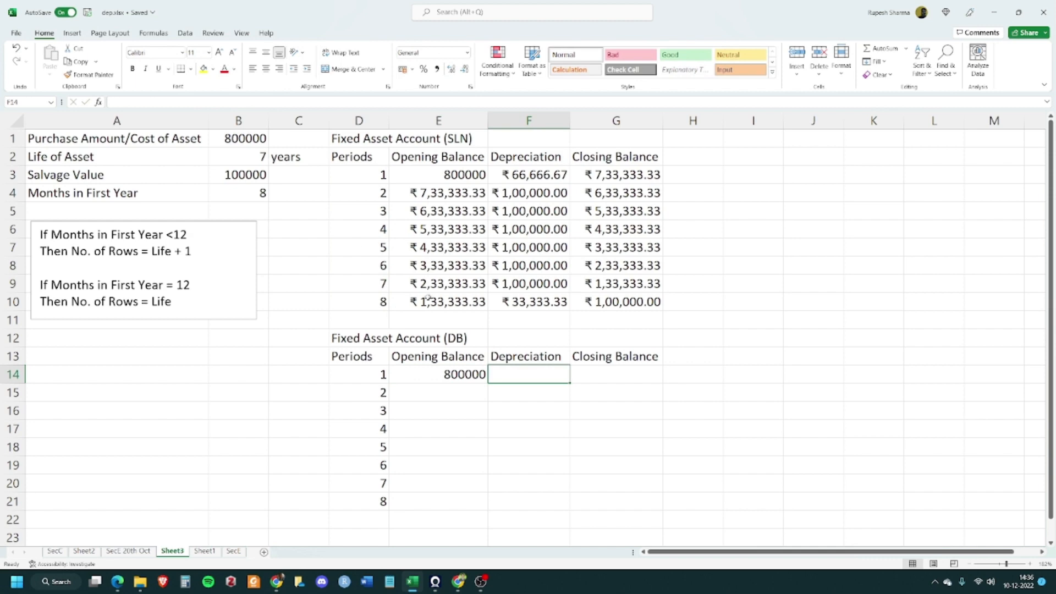
Enter the first DB depreciation in F14 as =DB($B$1, $B$3, $B$2, D14, $B$4) using absolute input references
{"action": "type", "text": "="}
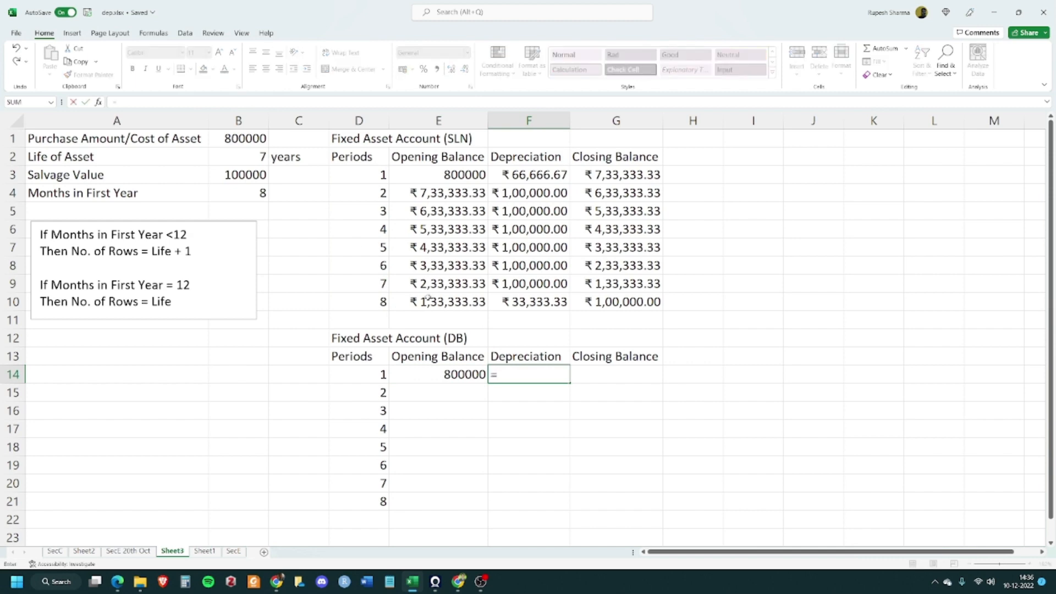
{"action": "type", "text": "db"}
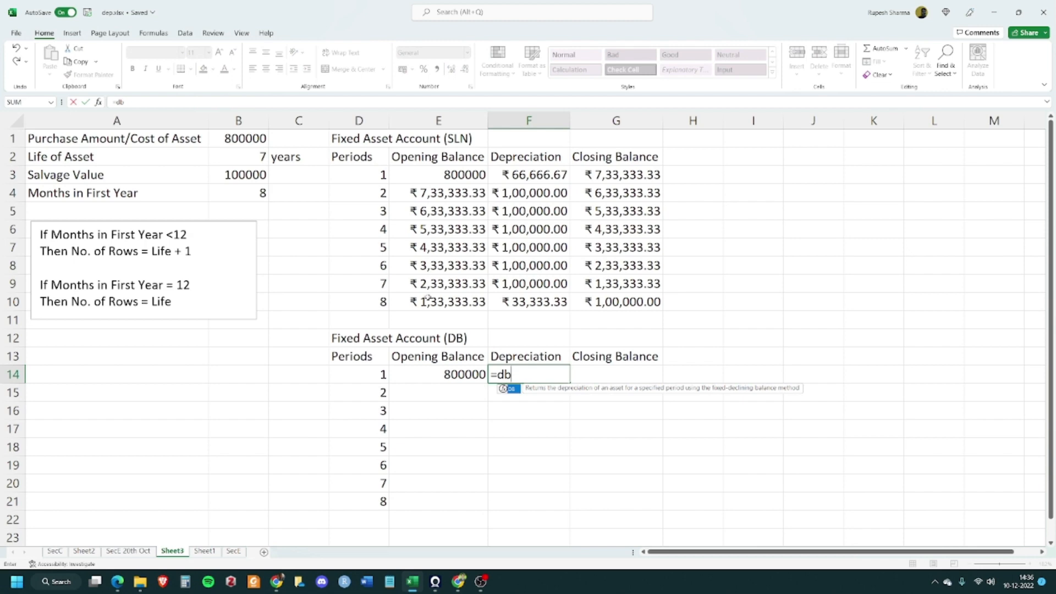
{"action": "key", "text": "Tab"}
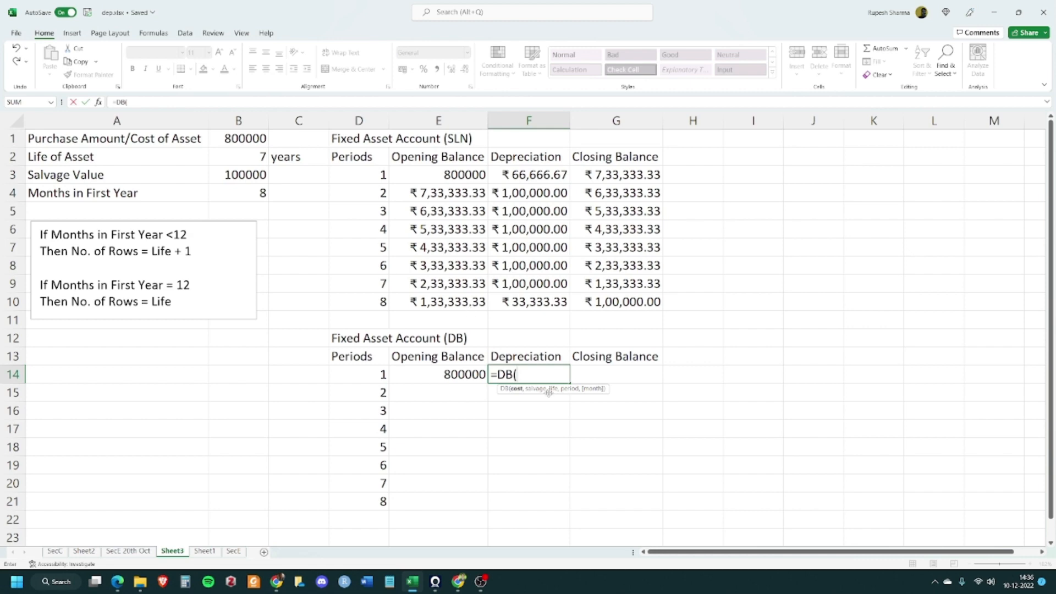
{"action": "left_click", "coordinate": [232, 139]}
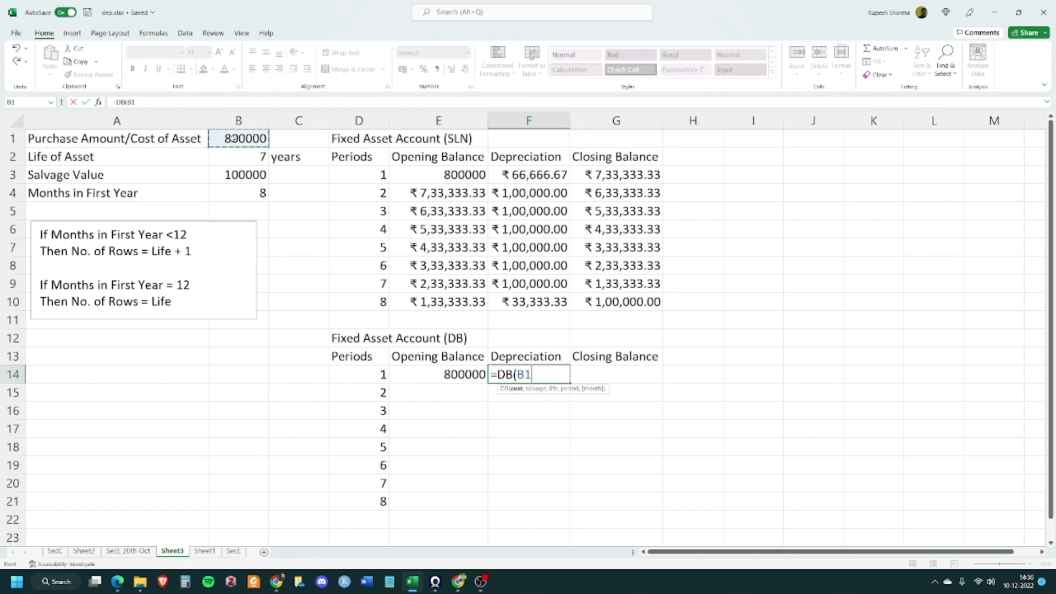
{"action": "key", "text": "F4"}
{"action": "type", "text": ","}
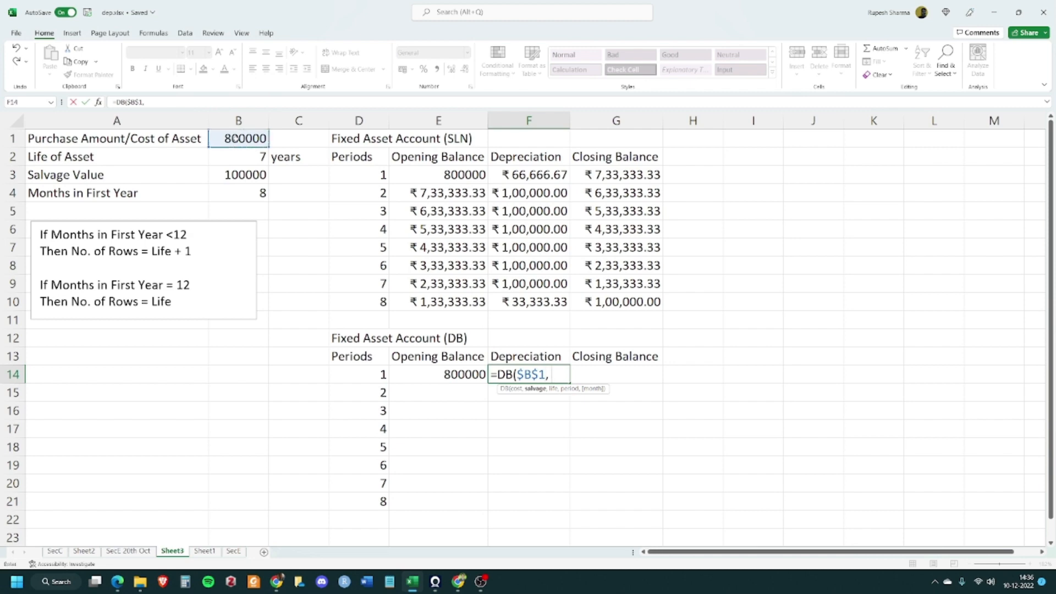
{"action": "left_click", "coordinate": [240, 175]}
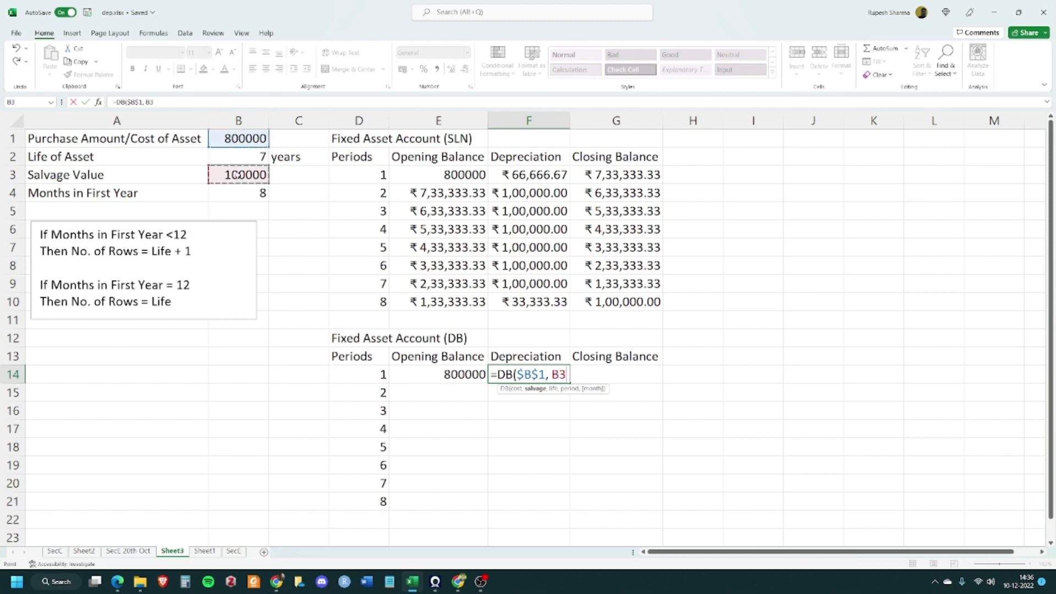
{"action": "key", "text": "F4"}
{"action": "type", "text": ","}
{"action": "left_click", "coordinate": [239, 155]}
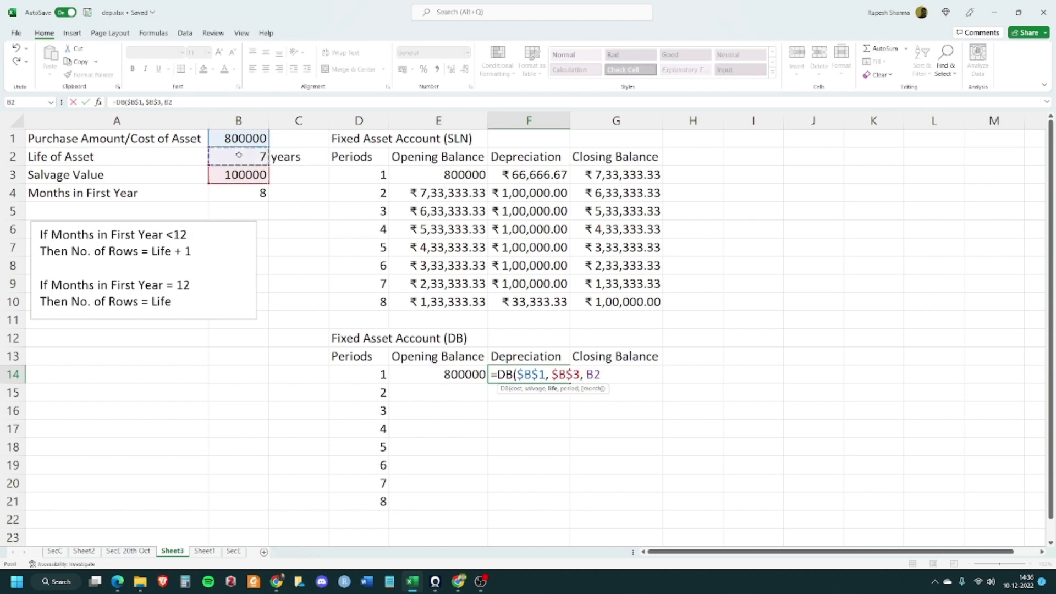
{"action": "key", "text": "F4"}
{"action": "type", "text": ","}
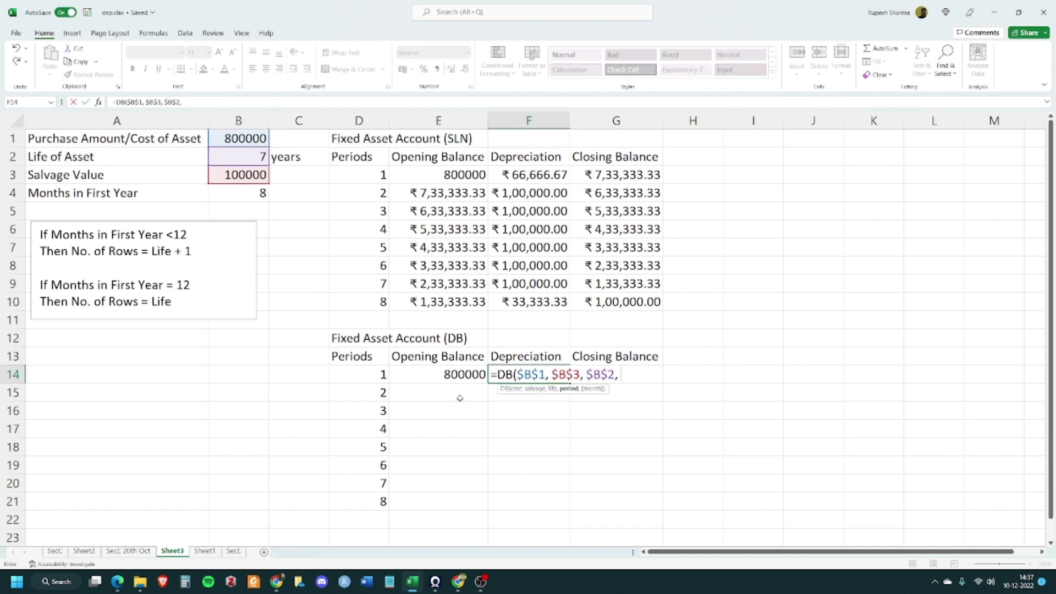
{"action": "left_click", "coordinate": [361, 372]}
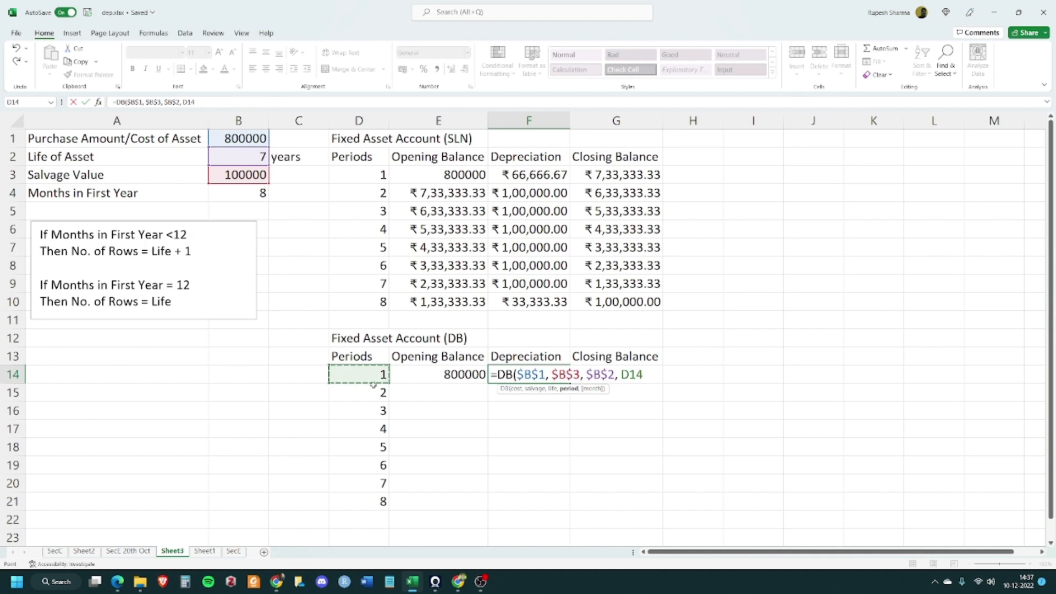
{"action": "type", "text": ","}
{"action": "left_click", "coordinate": [239, 193]}
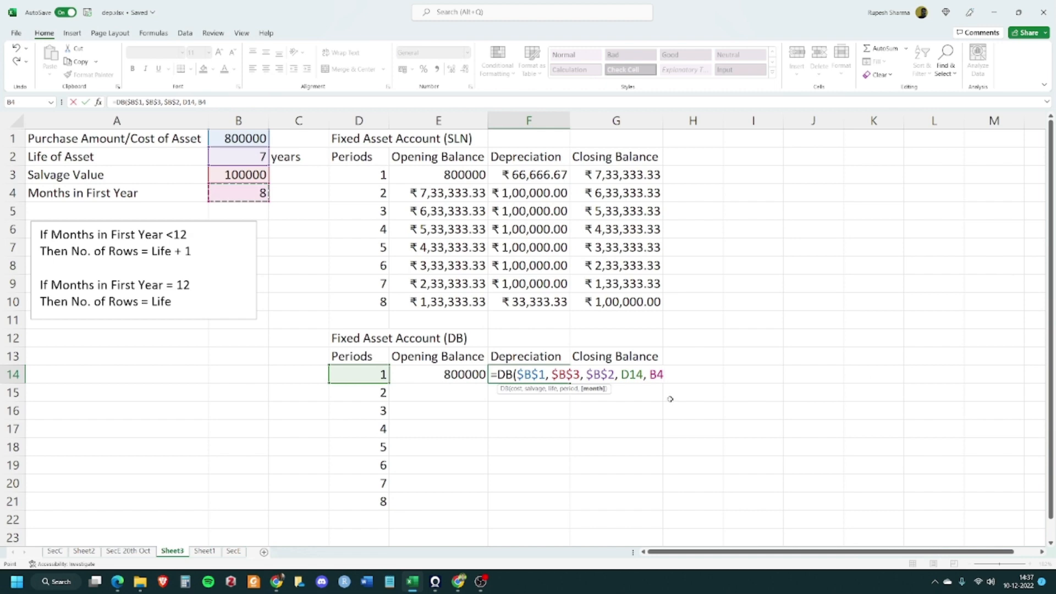
{"action": "key", "text": "F4"}
{"action": "type", "text": ")"}
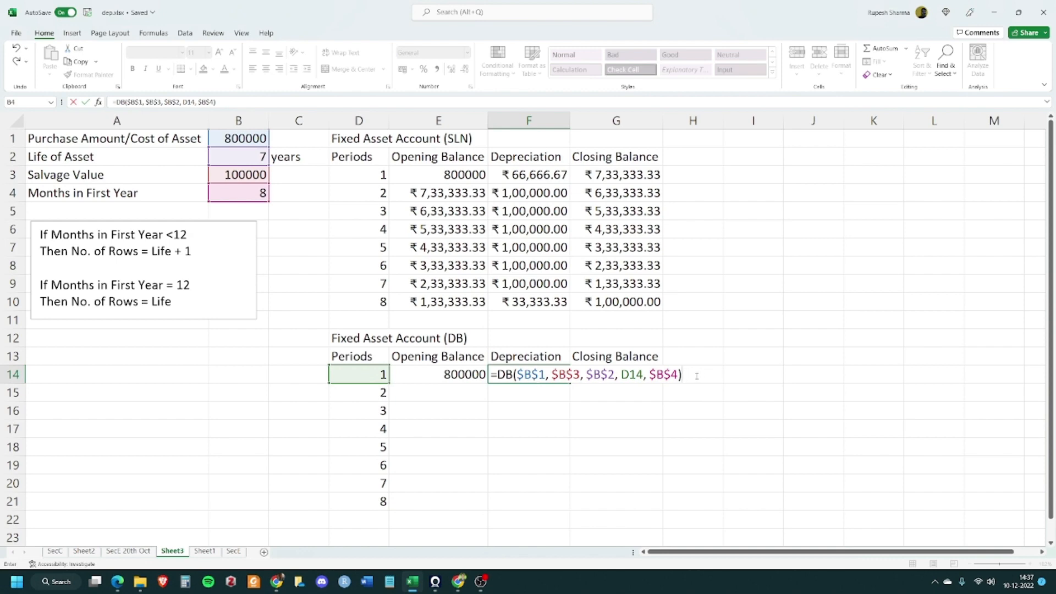
{"action": "key", "text": "Tab"}
{"action": "left_click", "coordinate": [544, 423]}
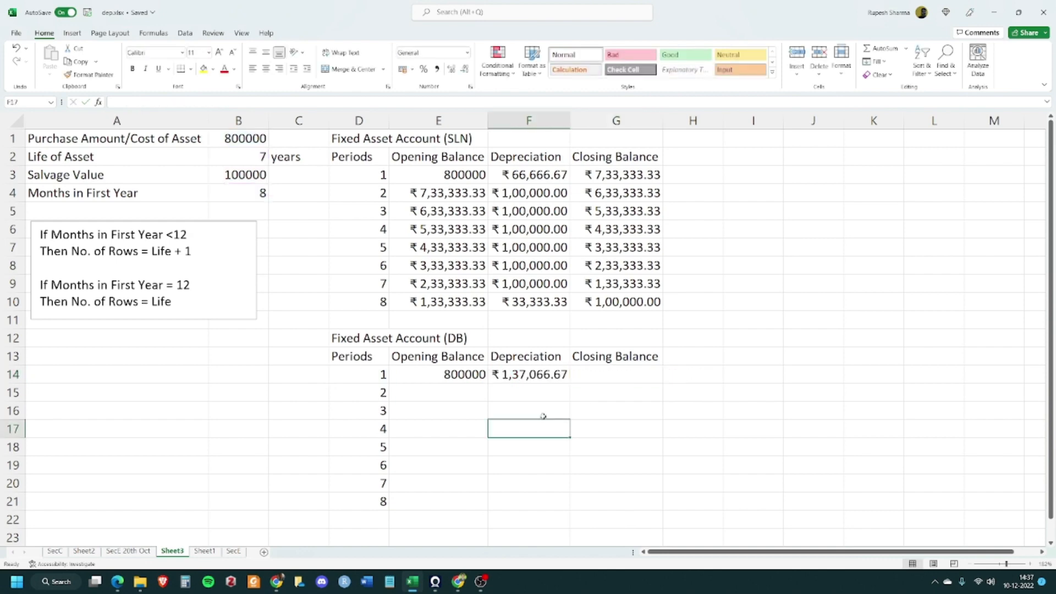
Calculate the first Closing Balance in G14 as Opening Balance minus Depreciation with =E14-F14
{"action": "left_click", "coordinate": [546, 375]}
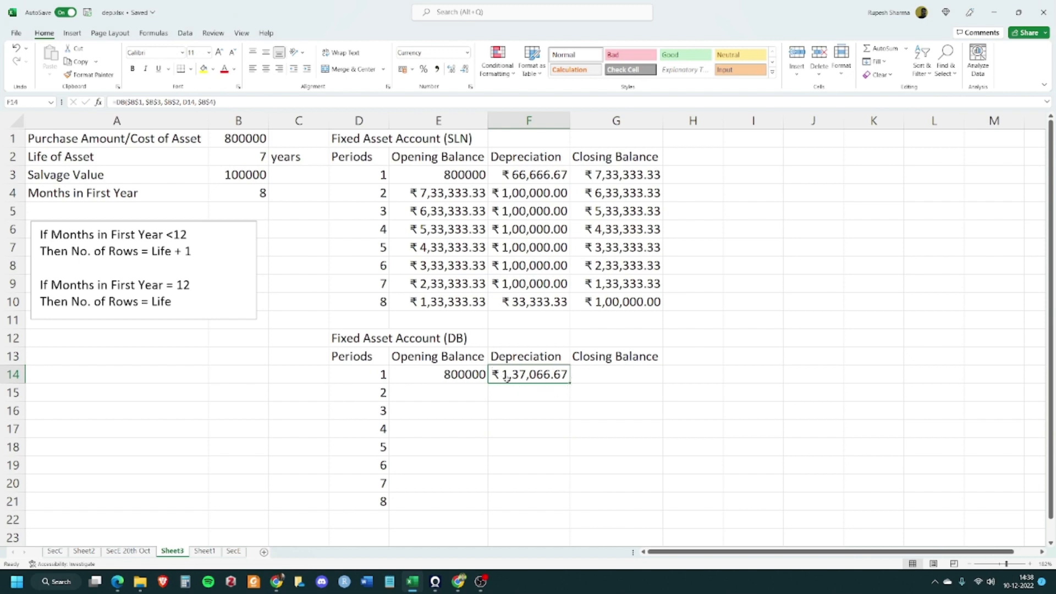
{"action": "left_click", "coordinate": [615, 372]}
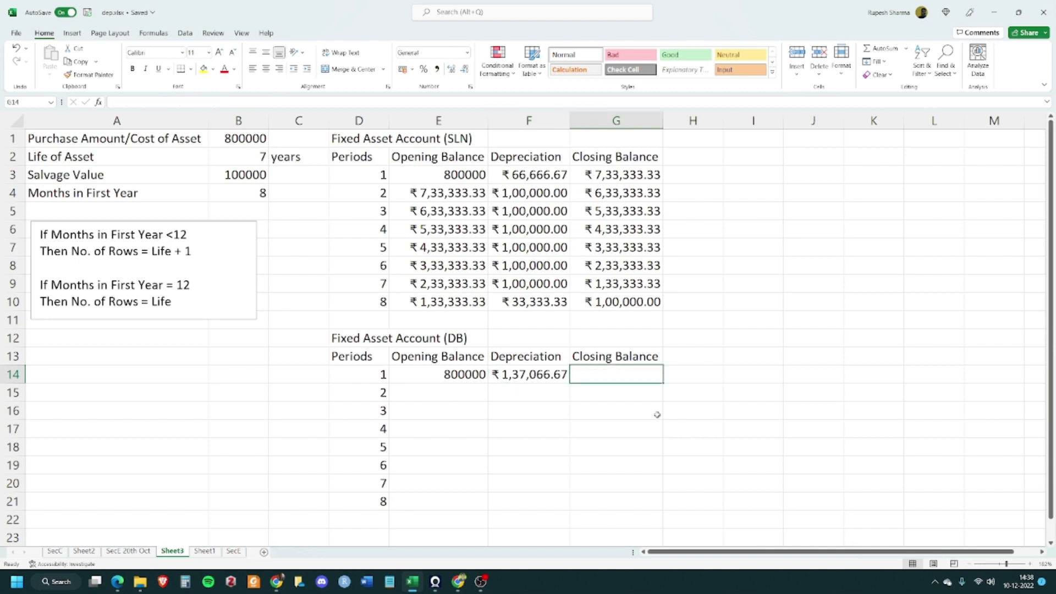
{"action": "type", "text": "="}
{"action": "left_click", "coordinate": [451, 378]}
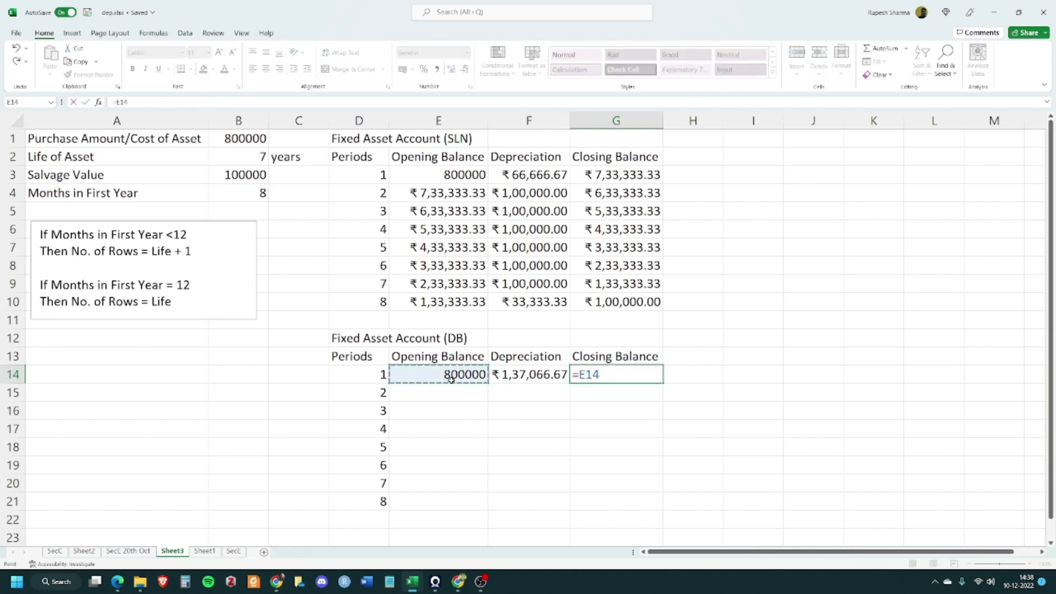
{"action": "type", "text": "-"}
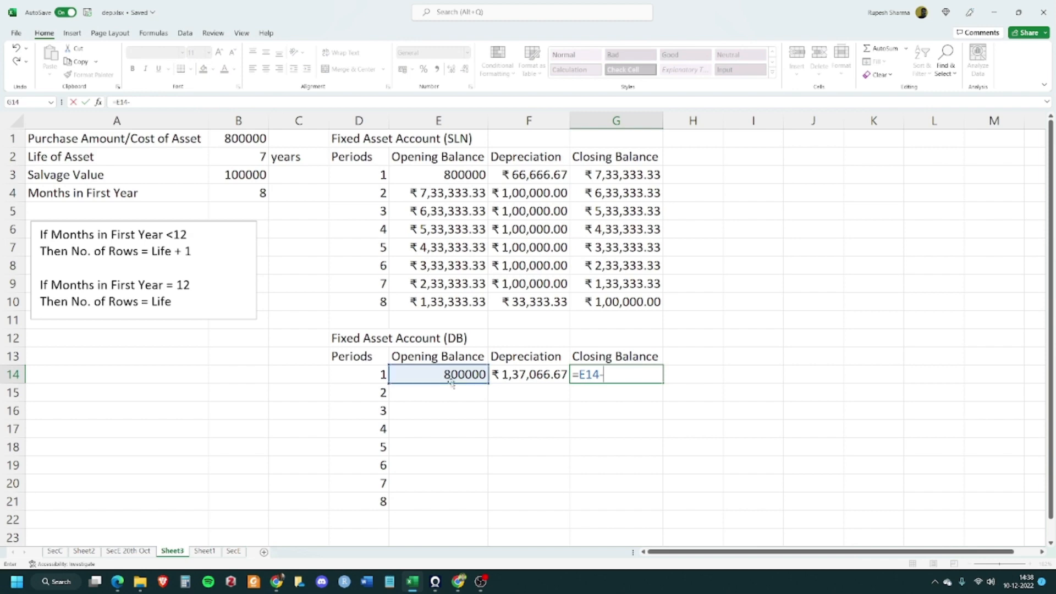
{"action": "left_click", "coordinate": [552, 377]}
{"action": "key", "text": "Tab"}
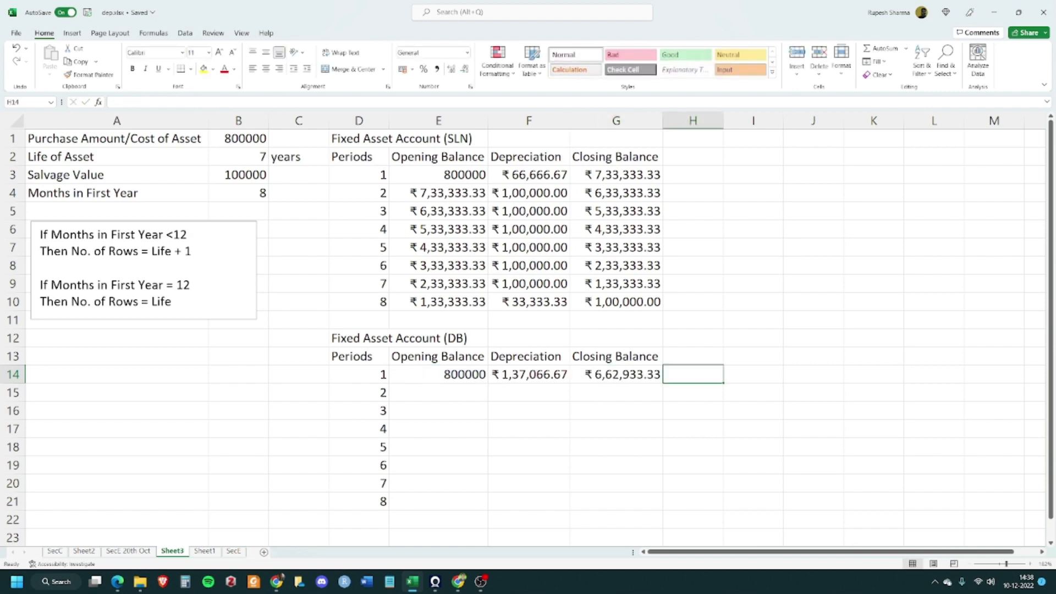
{"action": "key", "text": "alt+Tab"}
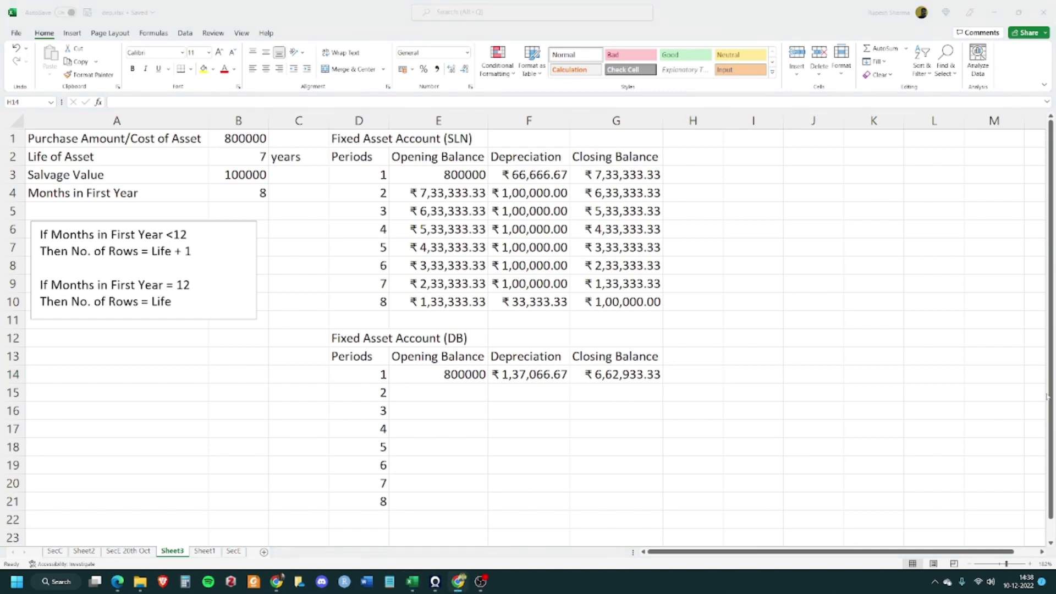
{"action": "key", "text": "alt+Tab"}
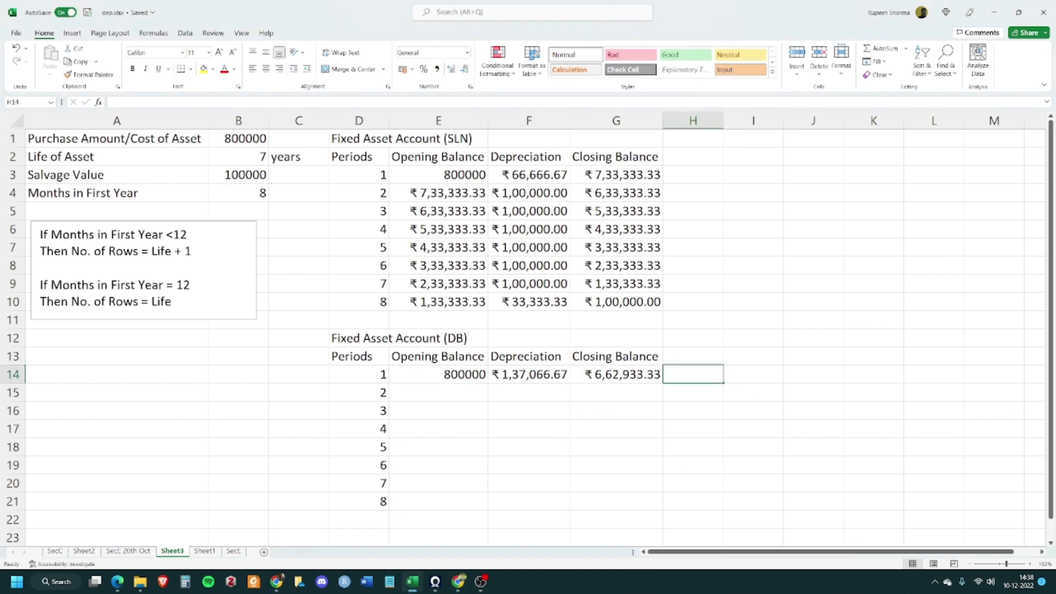
{"action": "key", "text": "alt+Tab"}
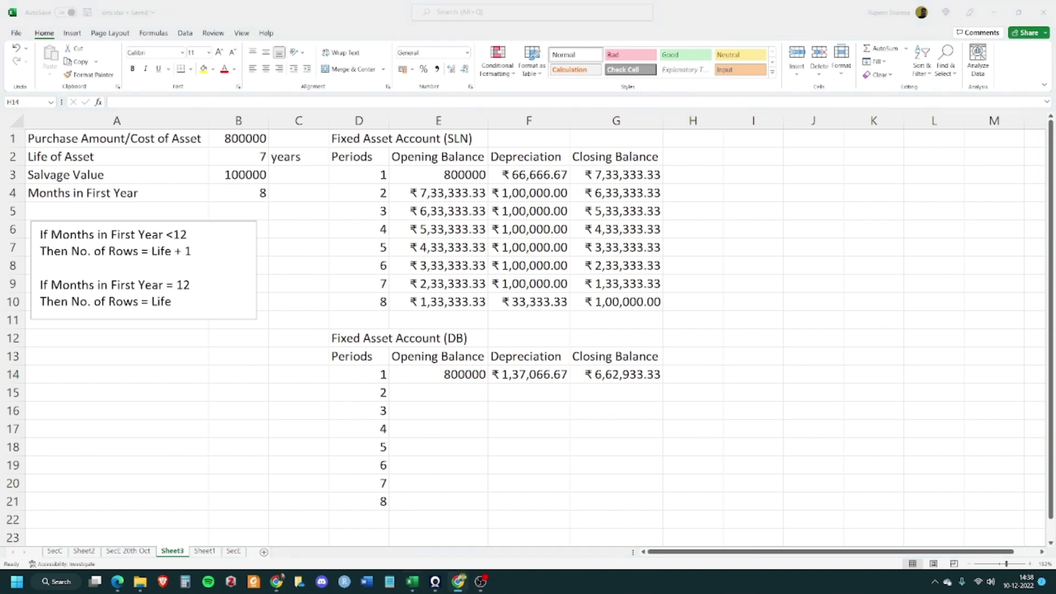
{"action": "key", "text": "alt+Tab"}
Set the second period's Opening Balance in E15 to the previous Closing Balance with =G14
{"action": "left_click", "coordinate": [474, 396]}
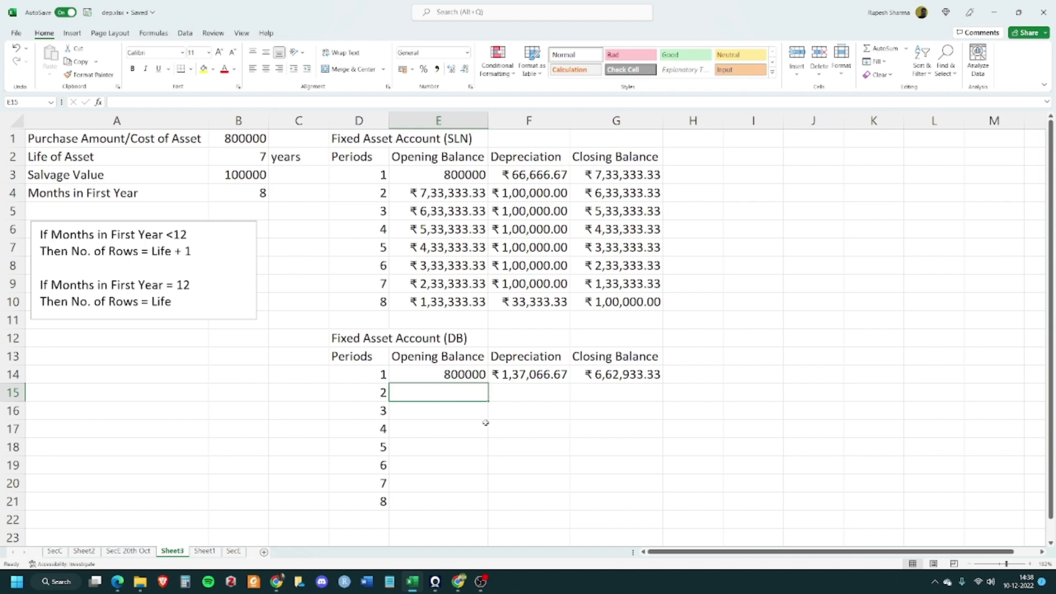
{"action": "type", "text": "="}
{"action": "left_click", "coordinate": [627, 375]}
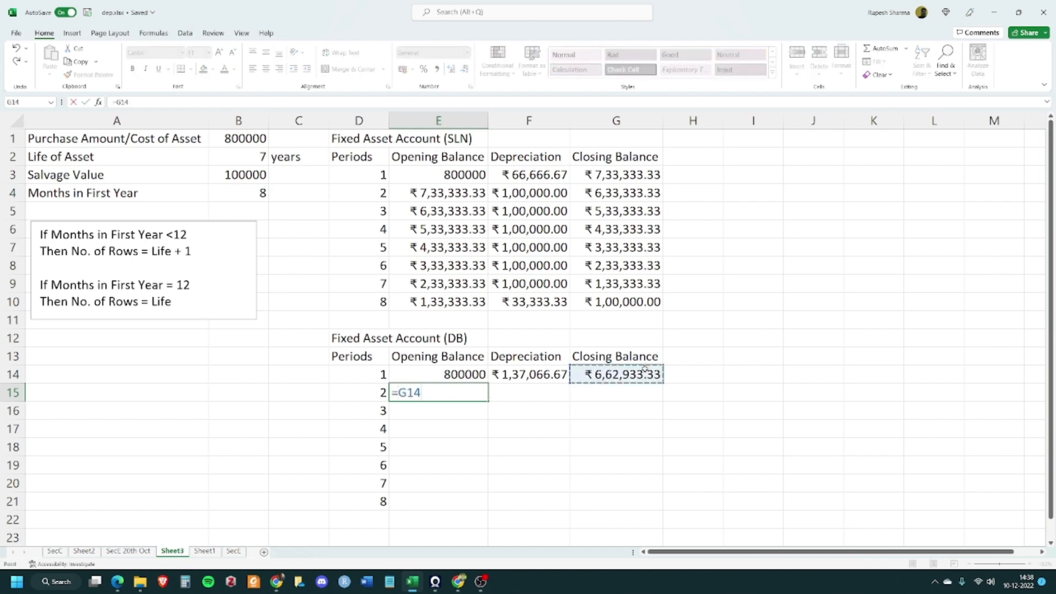
{"action": "key", "text": "Tab"}
{"action": "left_click", "coordinate": [499, 445]}
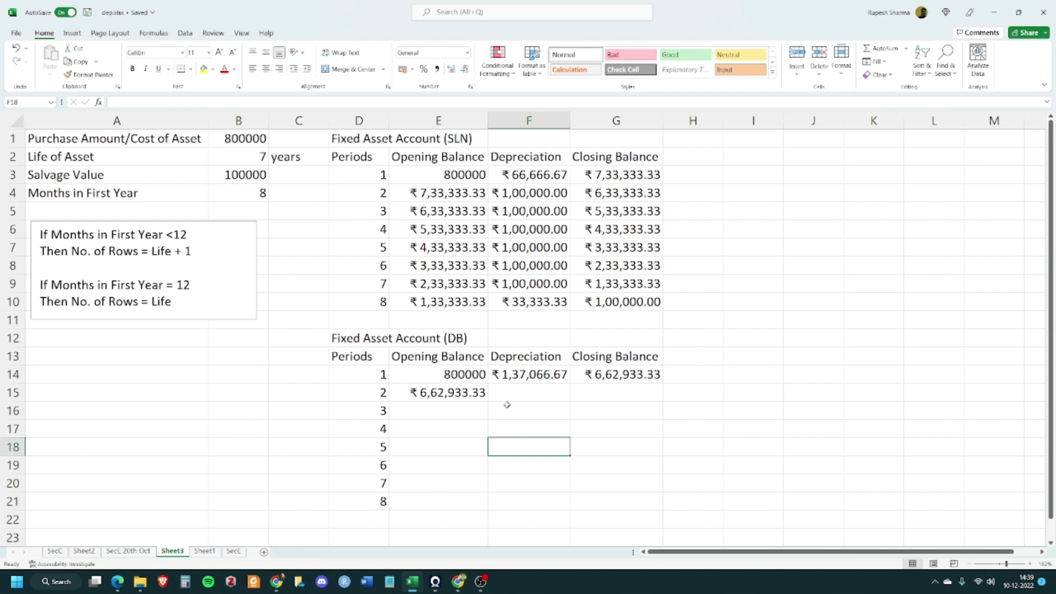
Fill the DB Depreciation and Closing Balance formulas from row 14 down to row 15
{"action": "left_click", "coordinate": [538, 402]}
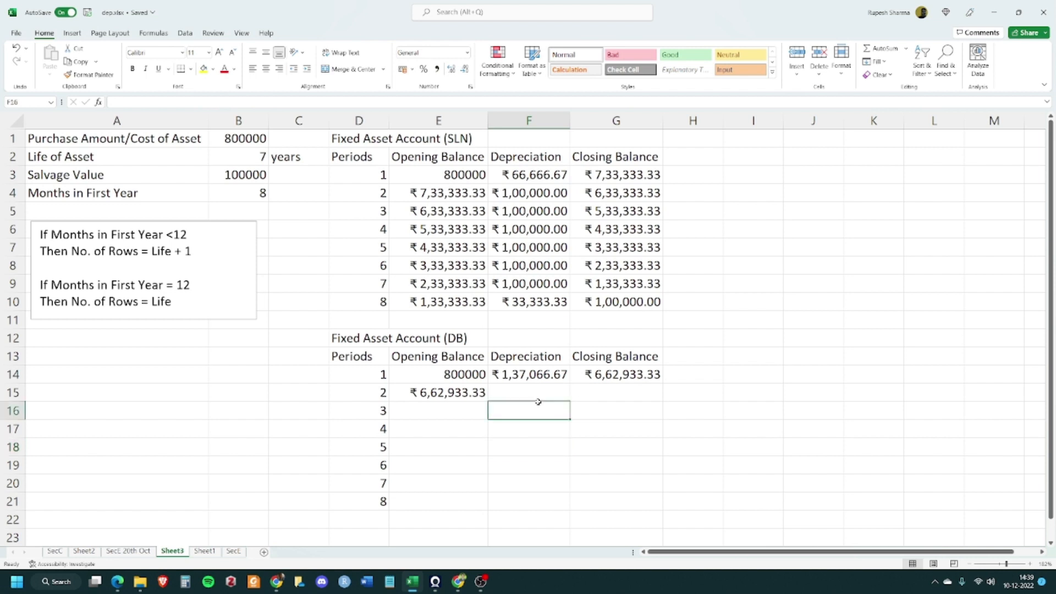
{"action": "left_click", "coordinate": [502, 392]}
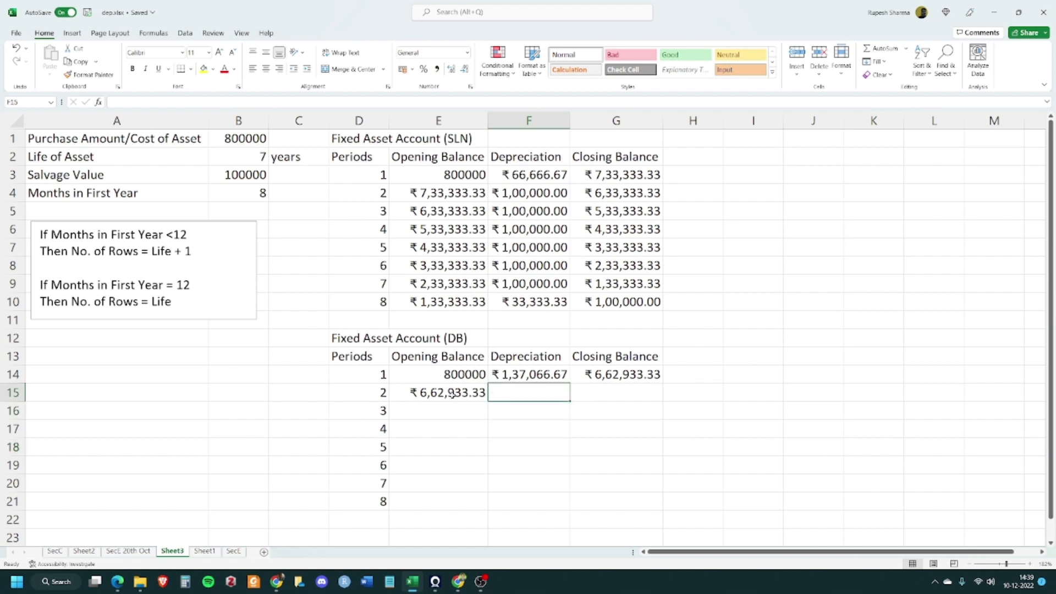
{"action": "left_click", "coordinate": [540, 375]}
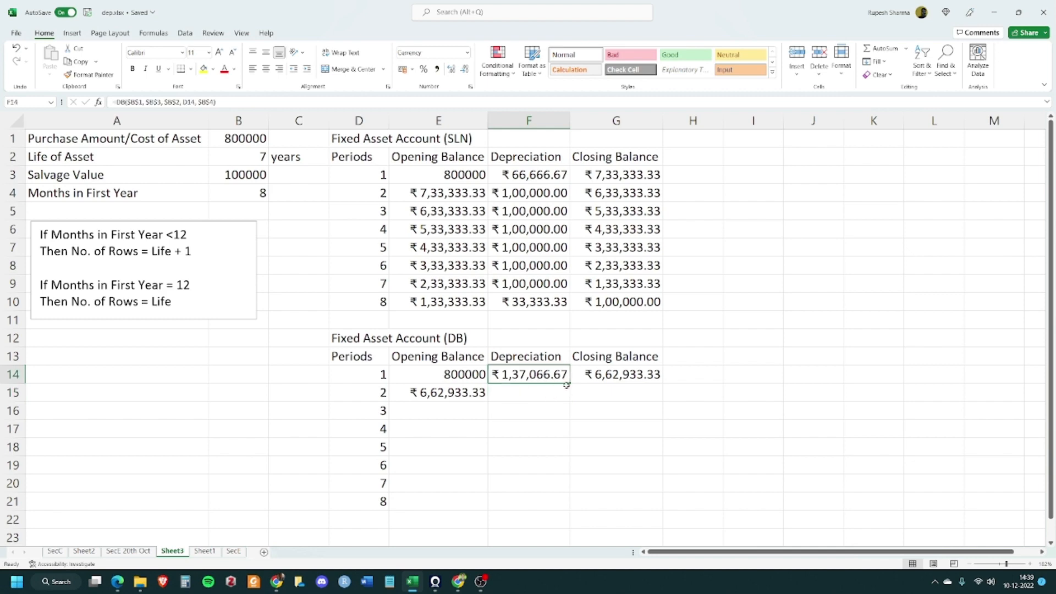
{"action": "left_click_drag", "start_coordinate": [571, 384], "coordinate": [571, 404]}
{"action": "left_click", "coordinate": [627, 374]}
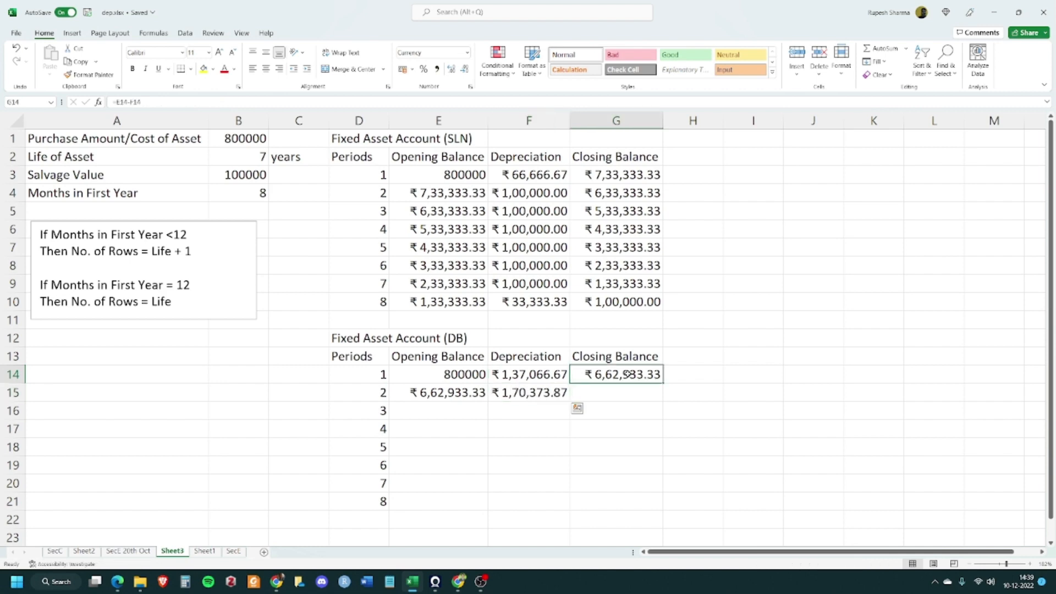
{"action": "left_click_drag", "start_coordinate": [662, 383], "coordinate": [663, 401]}
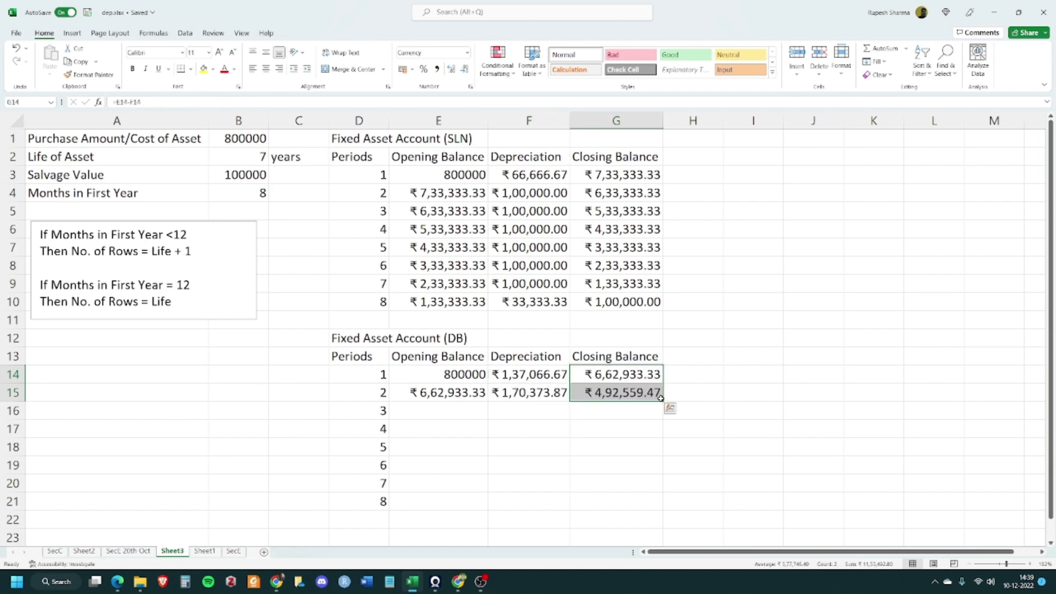
Fill the second-period DB row formulas in E15:G15 down through period 8 in row 21
{"action": "left_click", "coordinate": [751, 370]}
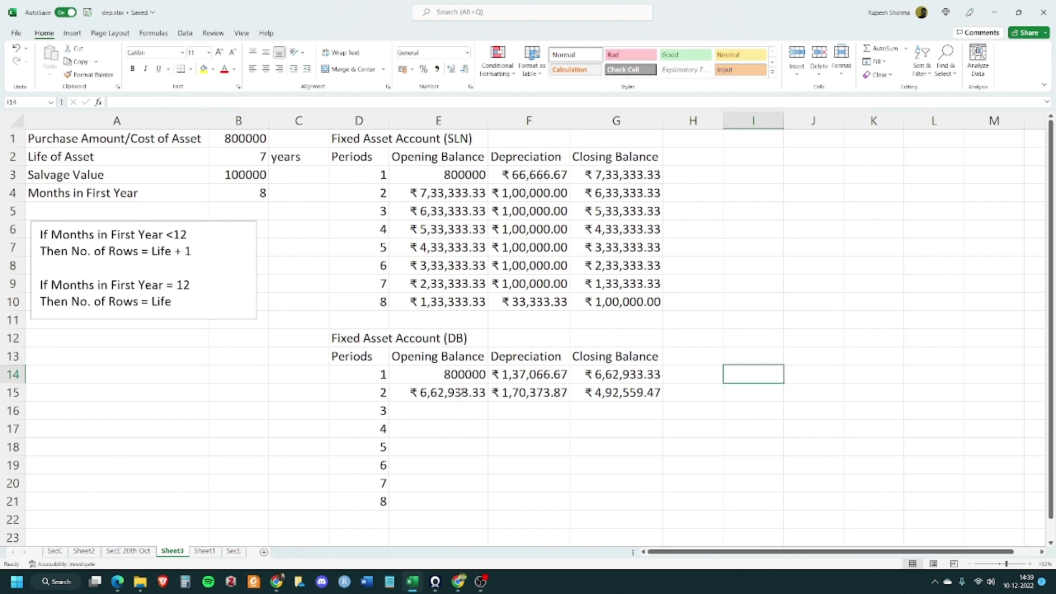
{"action": "left_click_drag", "start_coordinate": [461, 392], "coordinate": [627, 393]}
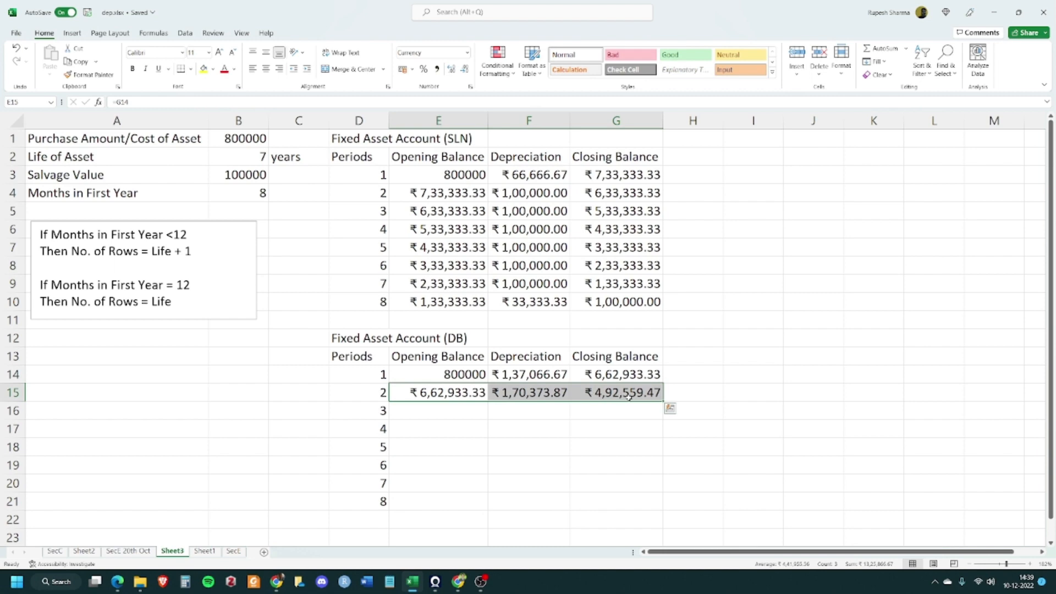
{"action": "left_click_drag", "start_coordinate": [663, 401], "coordinate": [653, 512]}
{"action": "left_click", "coordinate": [723, 445]}
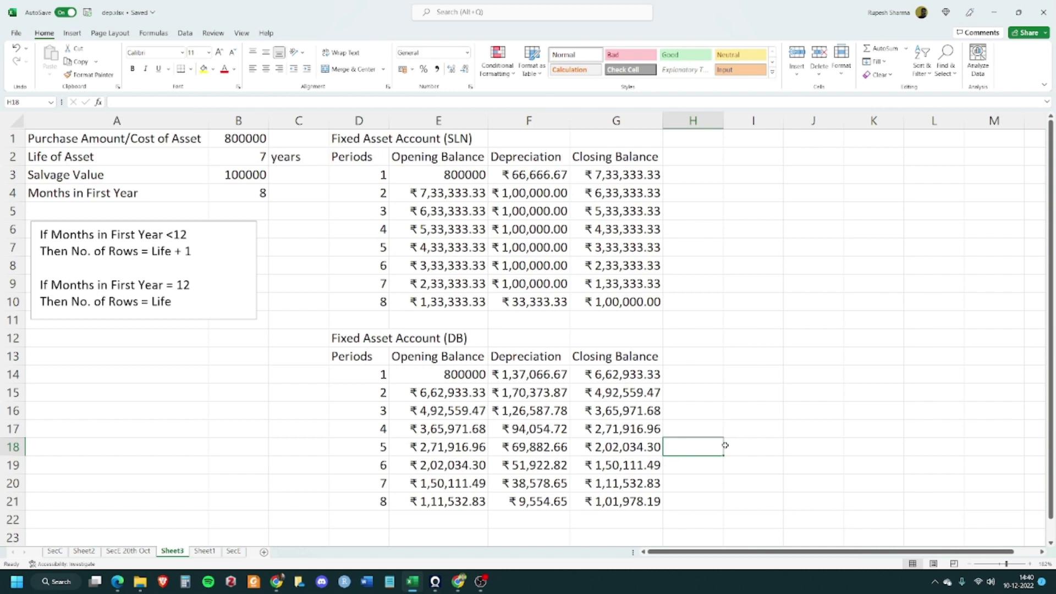
{"action": "left_click", "coordinate": [621, 501]}
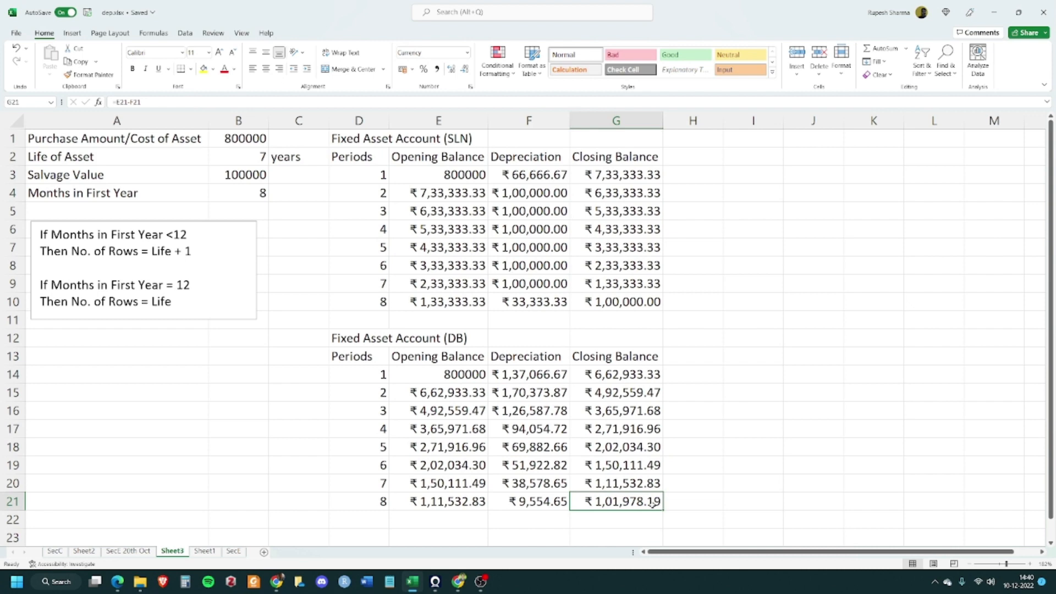
{"action": "left_click", "coordinate": [639, 298]}
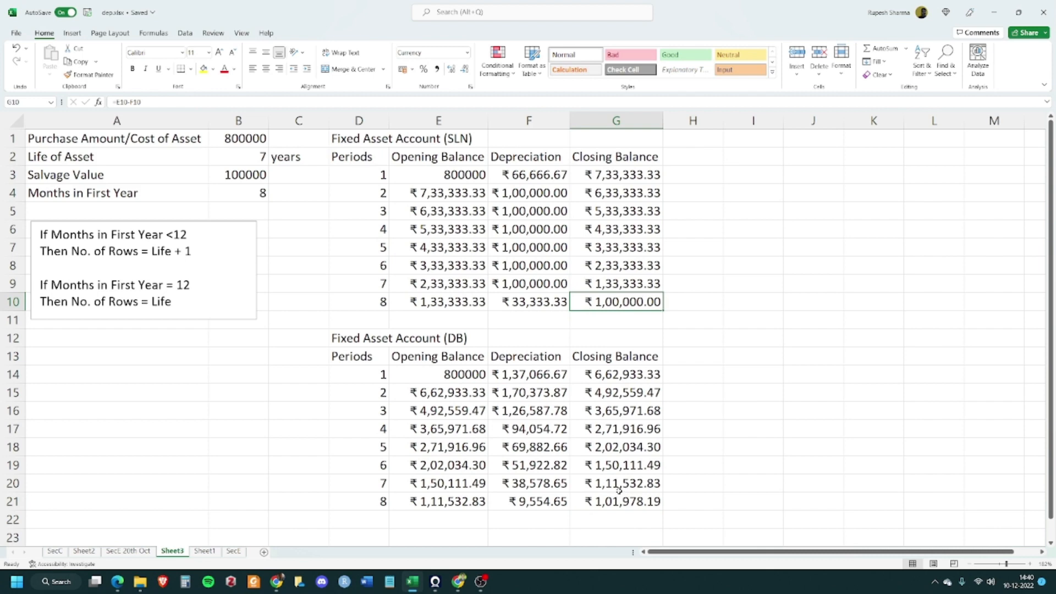
{"action": "left_click", "coordinate": [633, 501]}
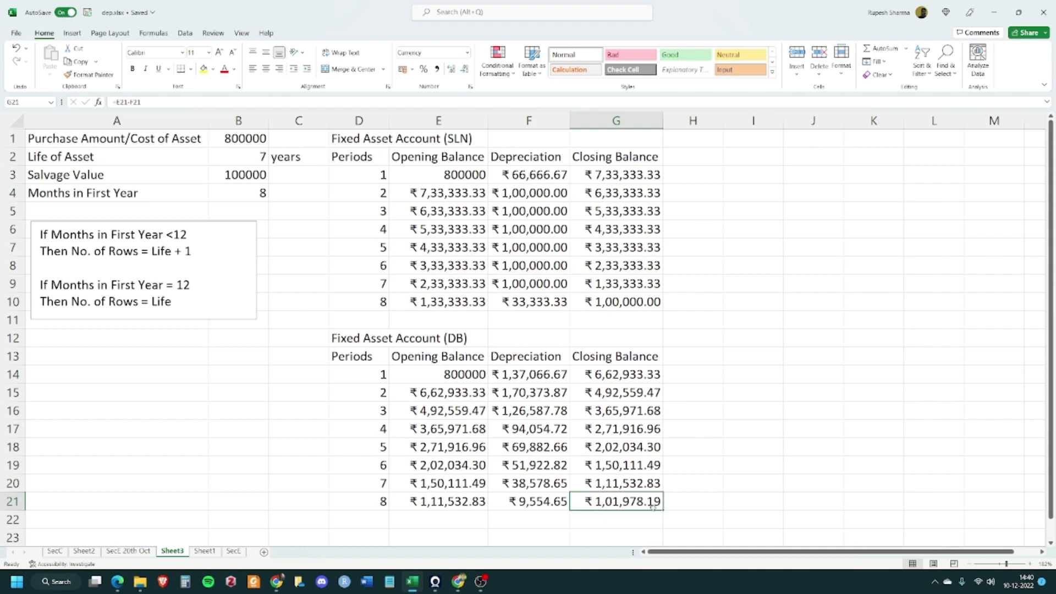
{"action": "left_click", "coordinate": [725, 378]}
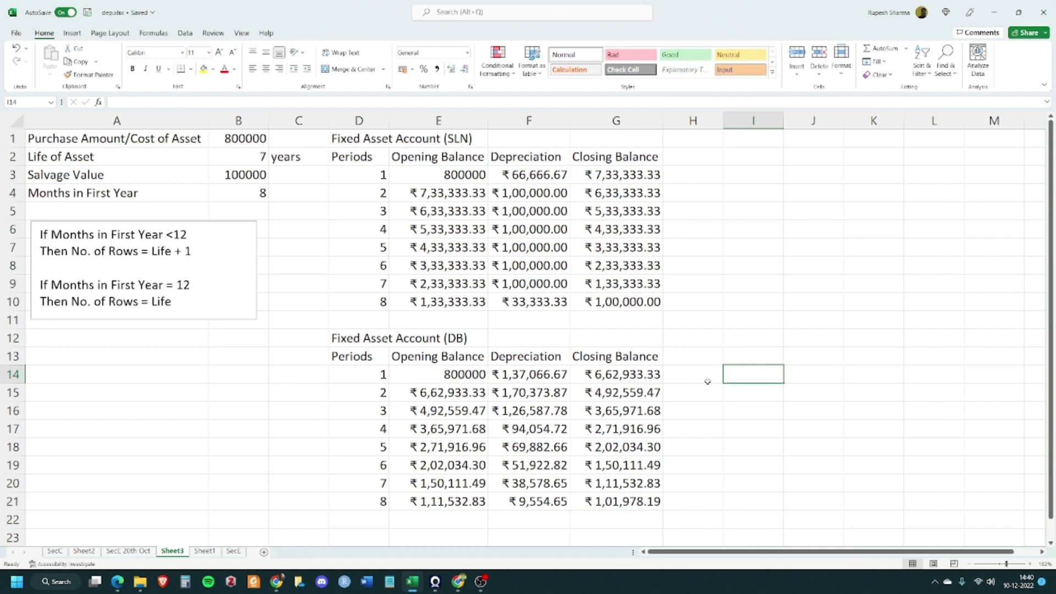
Apply the Accounting number format to both fixed asset tables and the cost and salvage value cells
{"action": "left_click", "coordinate": [461, 175]}
{"action": "left_click_drag", "start_coordinate": [460, 175], "coordinate": [602, 300]}
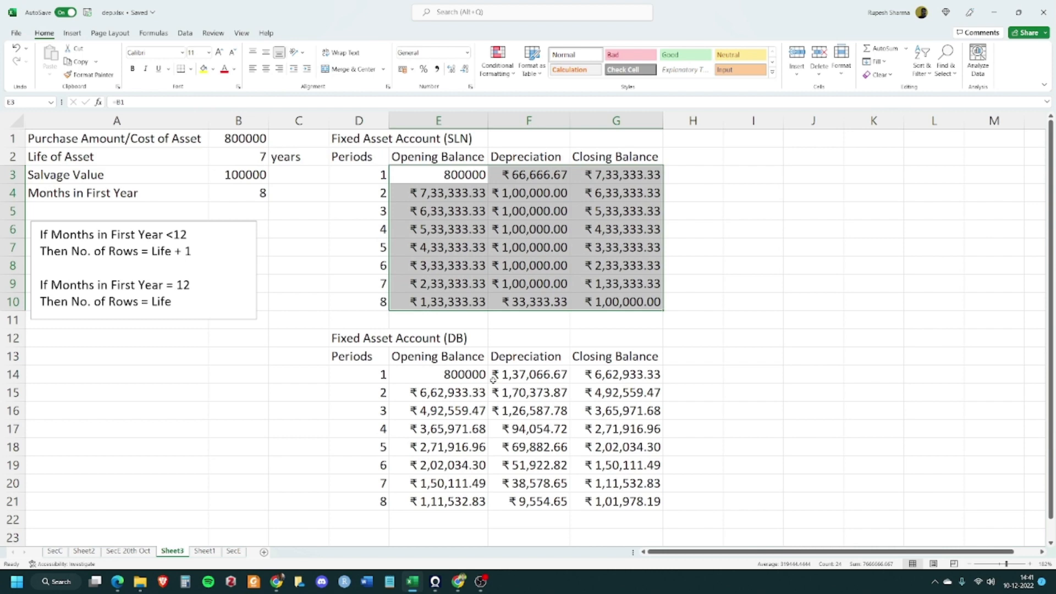
{"action": "left_click_drag", "start_coordinate": [470, 380], "coordinate": [612, 501]}
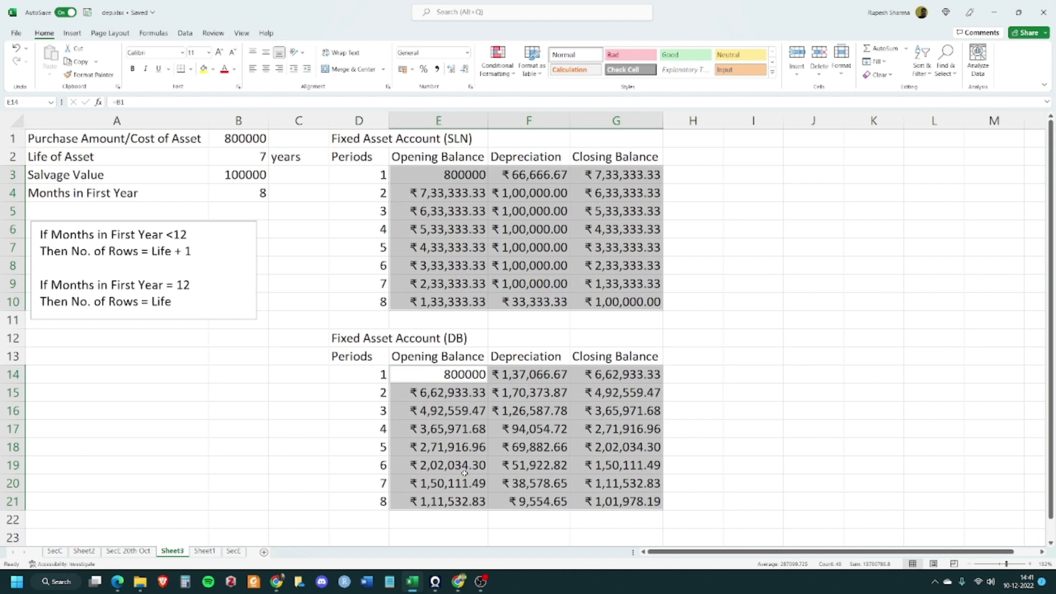
{"action": "left_click", "coordinate": [245, 136], "text": "ctrl"}
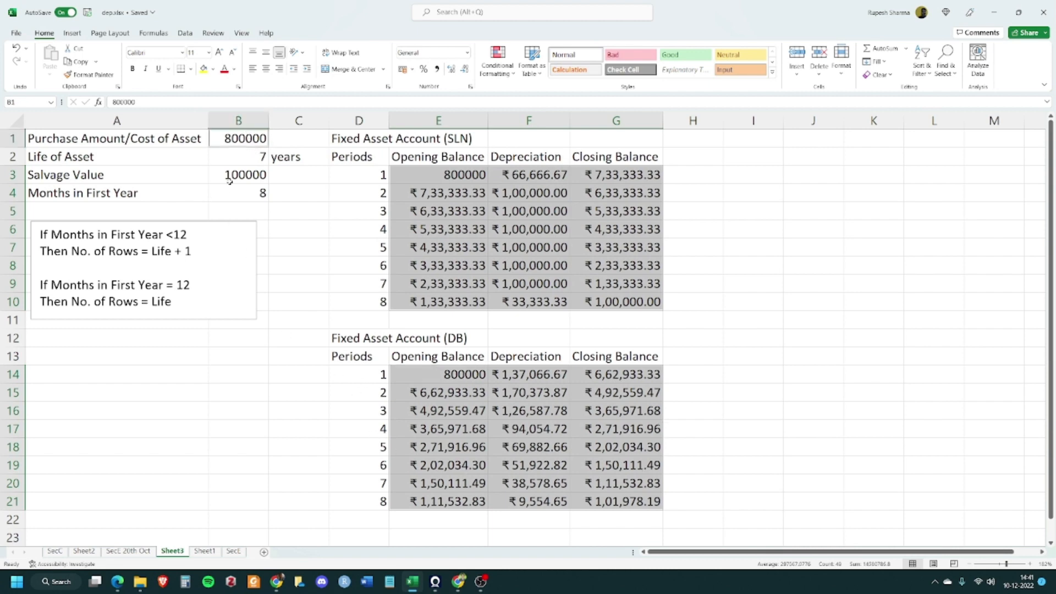
{"action": "left_click", "coordinate": [238, 175], "text": "ctrl"}
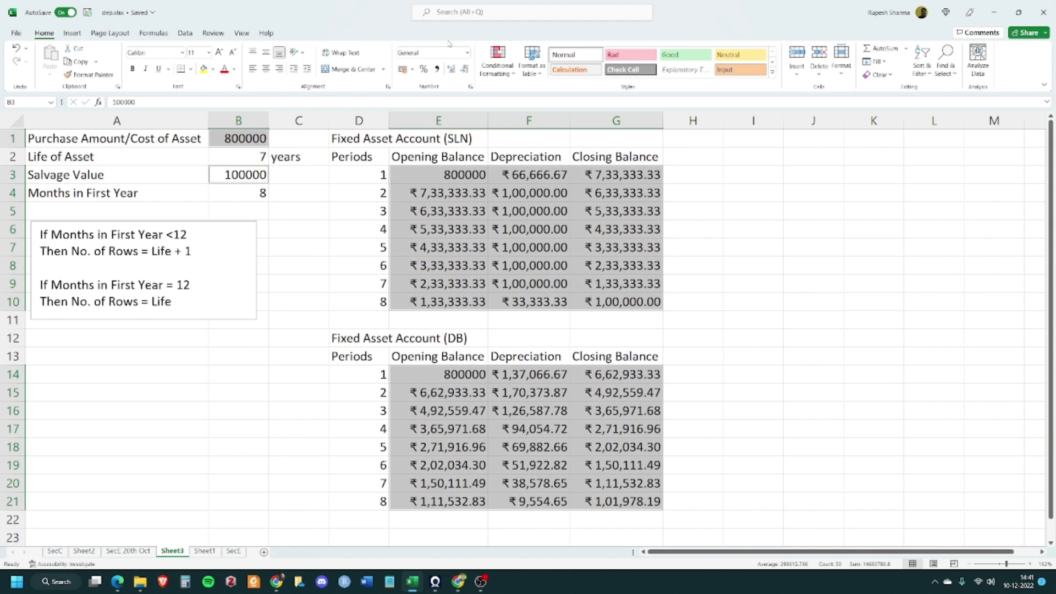
{"action": "left_click", "coordinate": [467, 53]}
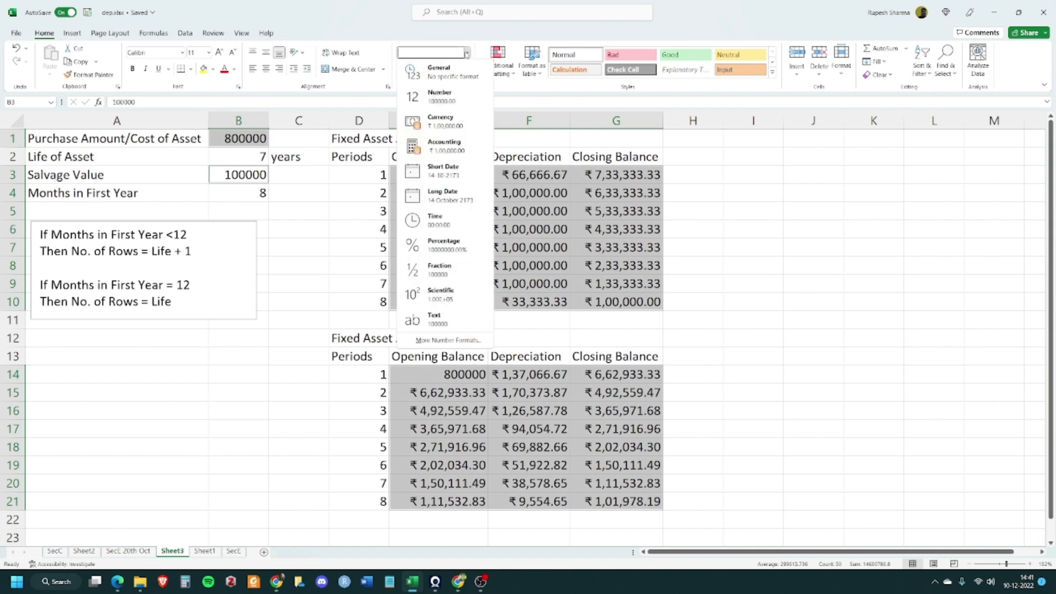
{"action": "left_click", "coordinate": [445, 145]}
{"action": "left_click", "coordinate": [749, 229]}
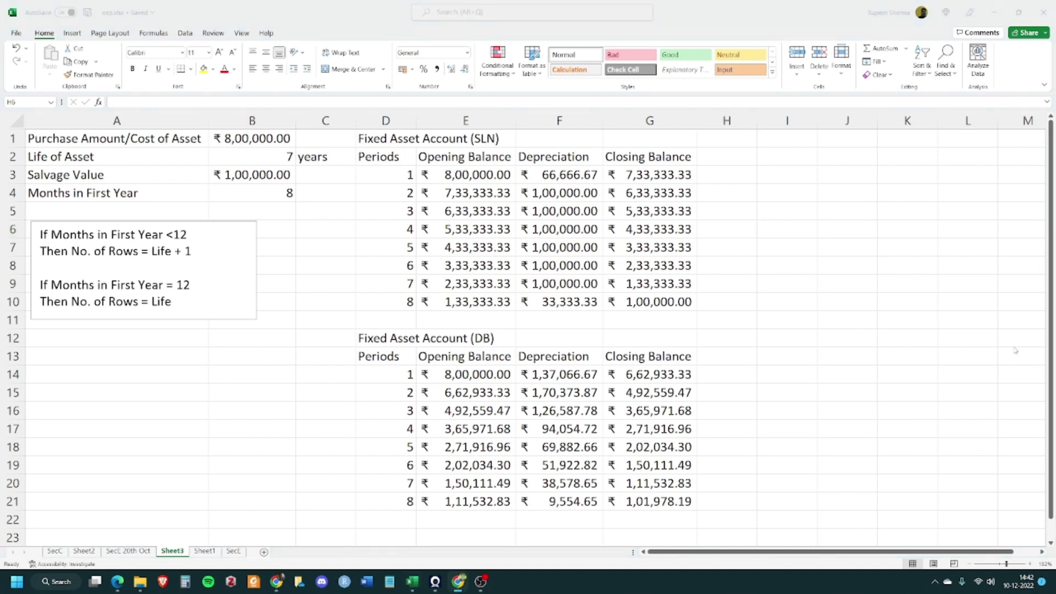
Switch the worksheet to show formulas instead of values for both tables
{"action": "left_click_drag", "start_coordinate": [467, 176], "coordinate": [640, 300]}
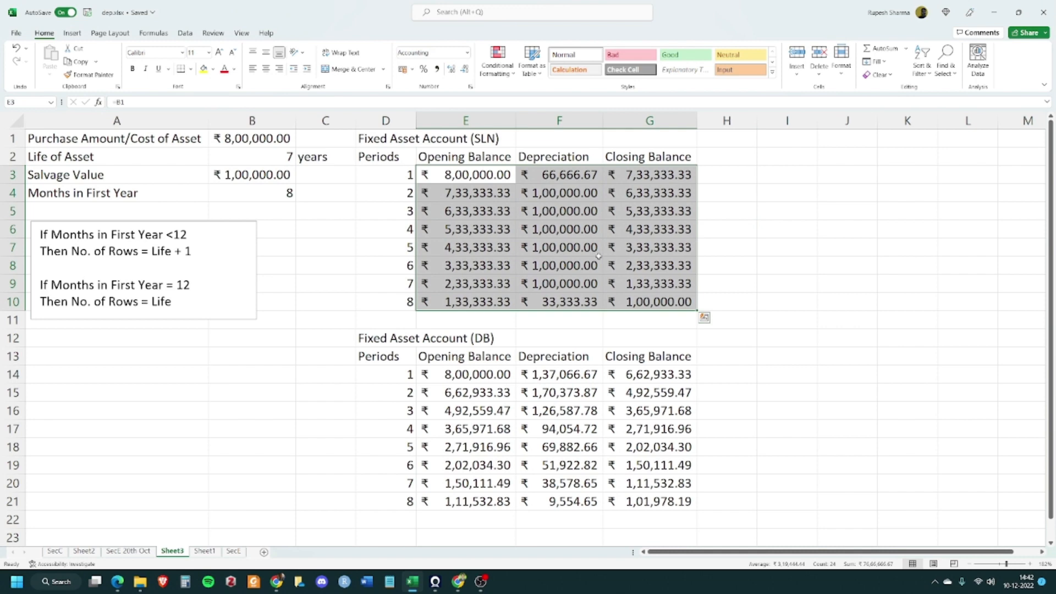
{"action": "left_click_drag", "start_coordinate": [461, 374], "coordinate": [635, 501]}
{"action": "left_click", "coordinate": [282, 170], "text": "ctrl"}
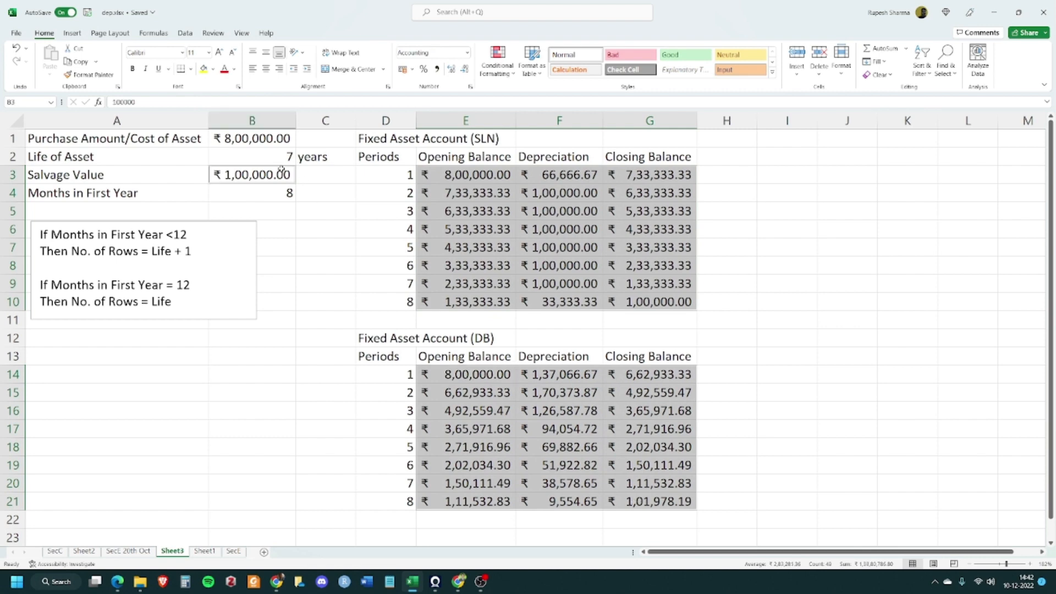
{"action": "left_click", "coordinate": [281, 139], "text": "ctrl"}
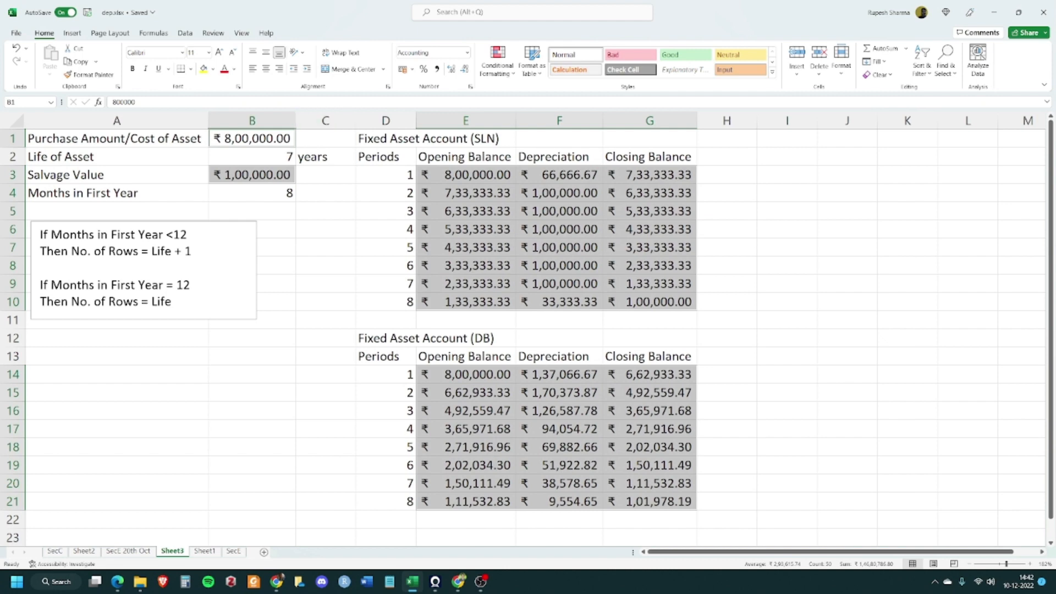
{"action": "key", "text": "alt+Tab"}
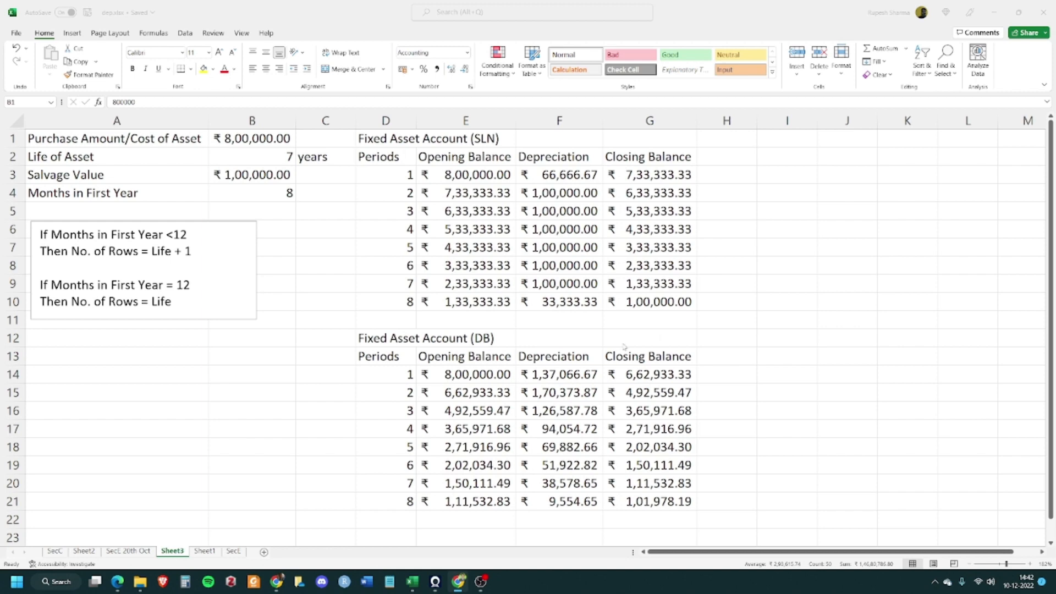
{"action": "key", "text": "ctrl+shift+bracketright"}
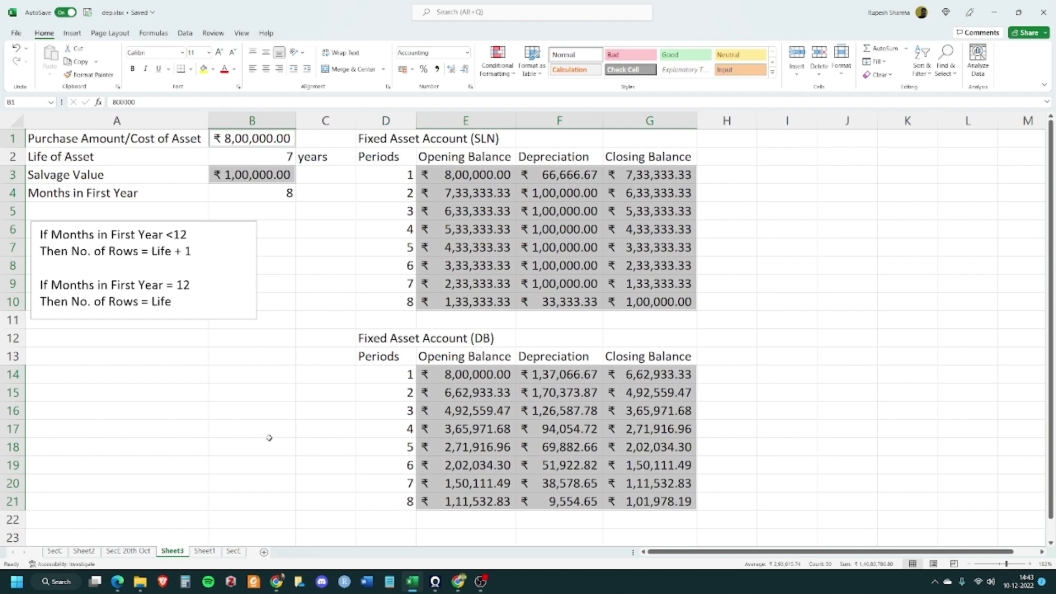
{"action": "left_click", "coordinate": [242, 33]}
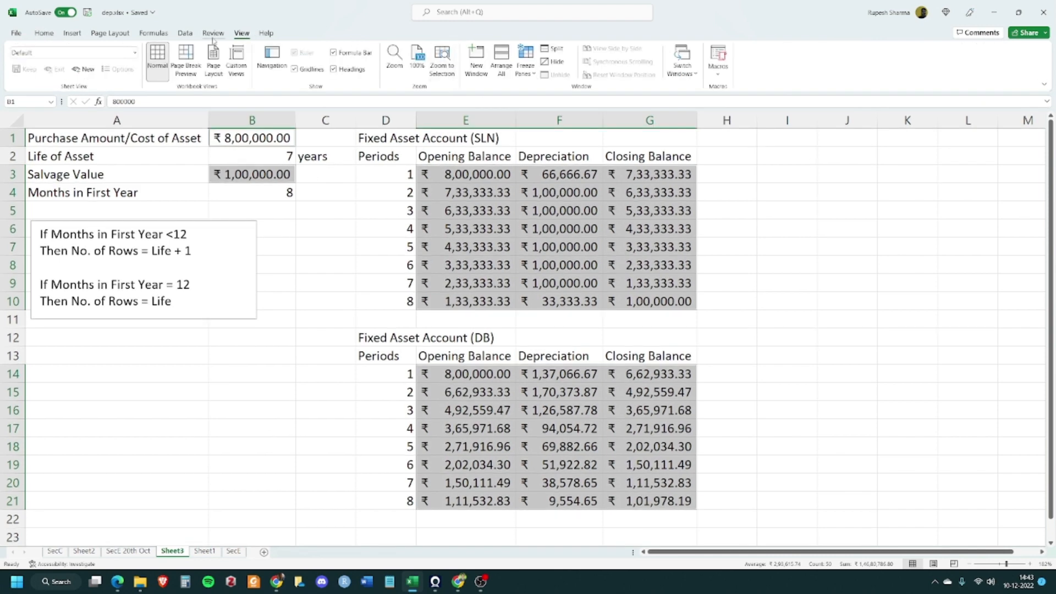
{"action": "left_click", "coordinate": [153, 37]}
{"action": "left_click", "coordinate": [500, 48]}
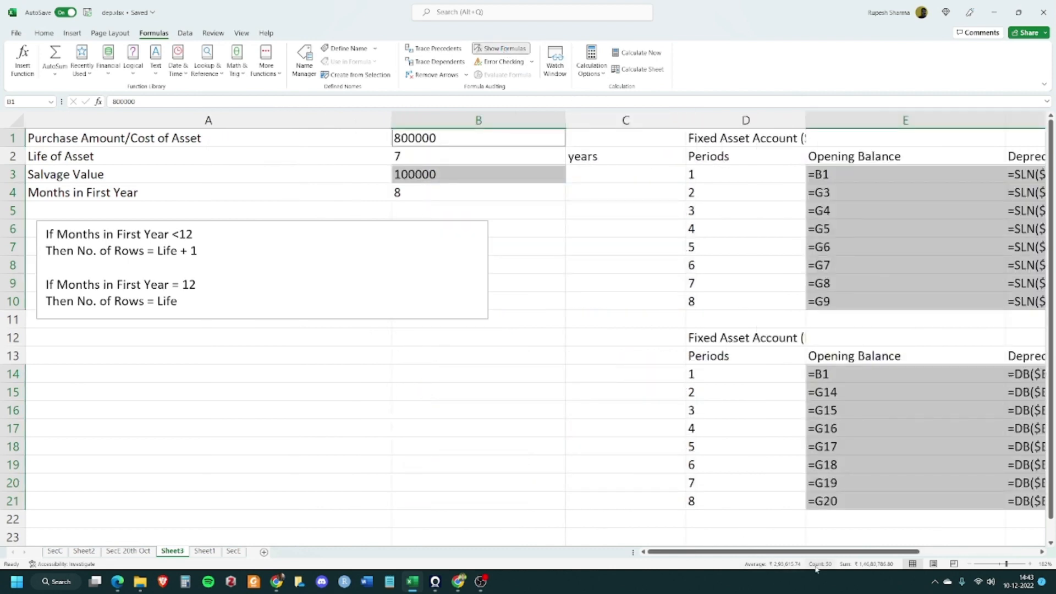
Autofit the Opening Balance and Depreciation columns to read the full SLN and DB formulas, then turn formula display off
{"action": "left_click_drag", "start_coordinate": [834, 555], "coordinate": [951, 555]}
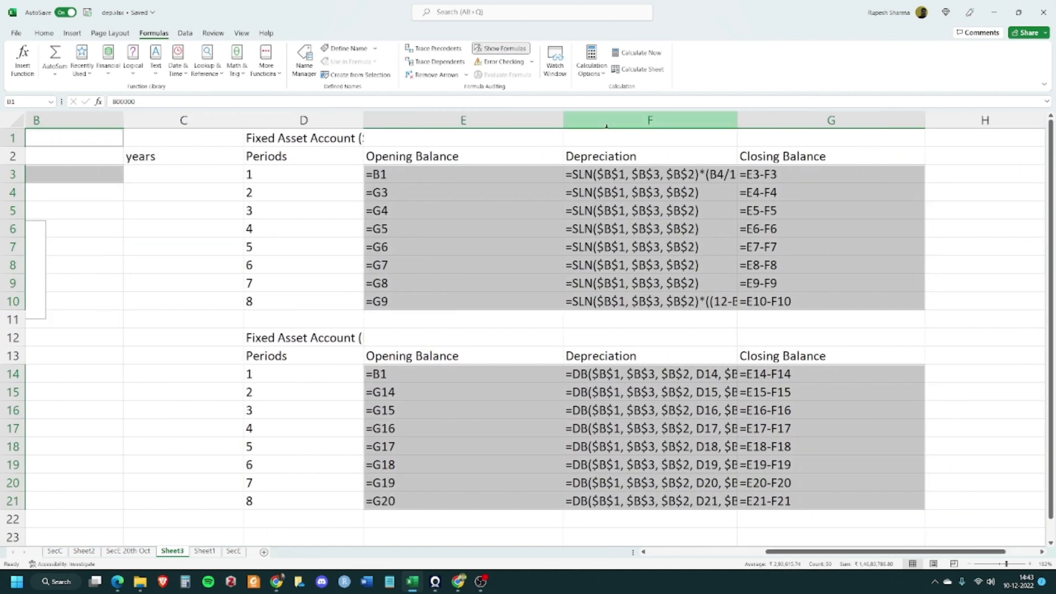
{"action": "double_click", "coordinate": [564, 119]}
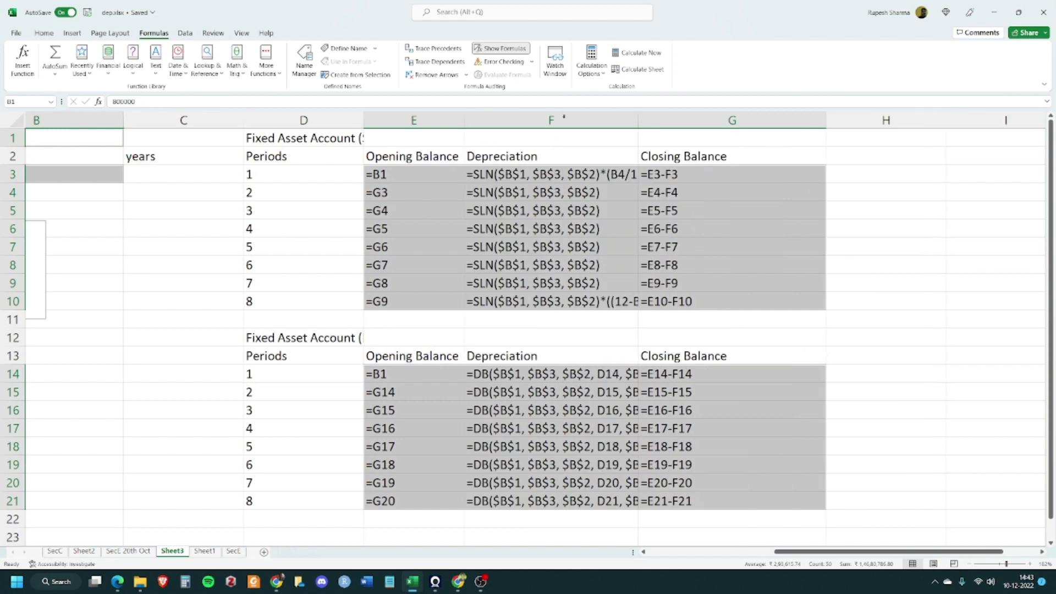
{"action": "double_click", "coordinate": [638, 119]}
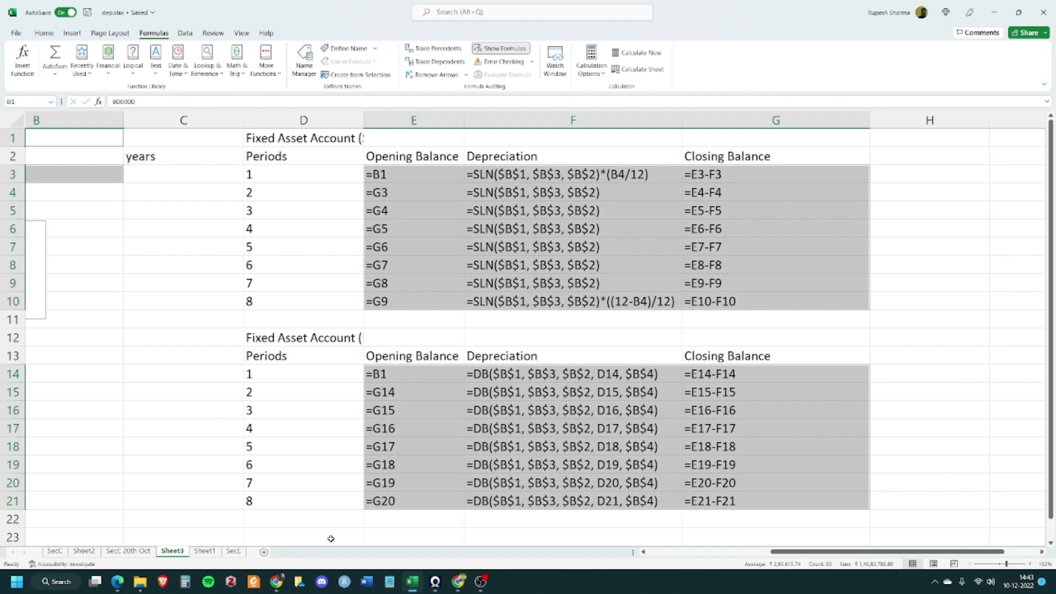
{"action": "left_click", "coordinate": [502, 49]}
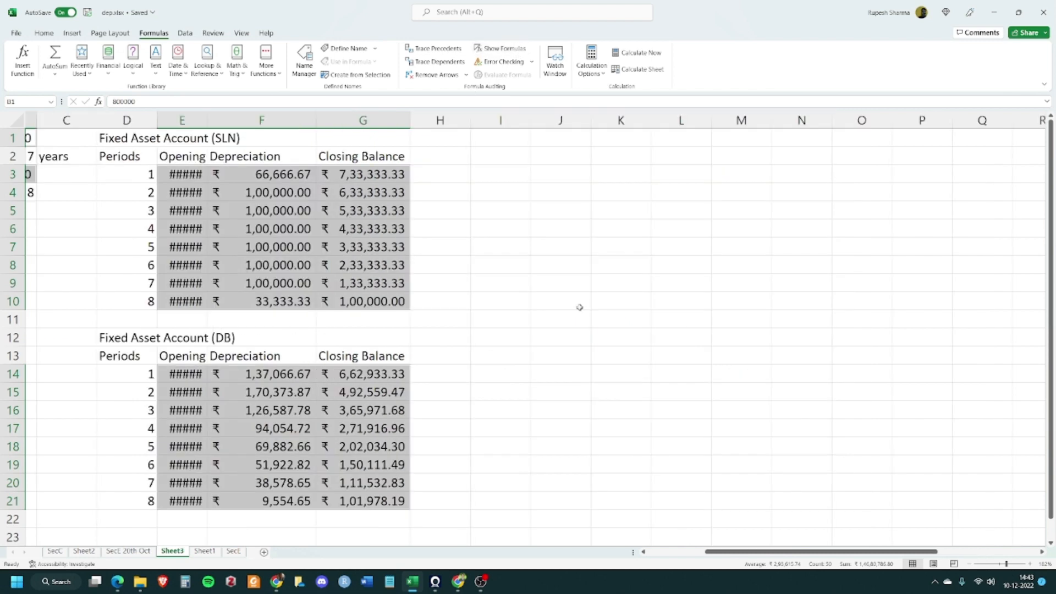
Browse Sheet4 and Sheet1, then return to Sheet3
{"action": "double_click", "coordinate": [207, 120]}
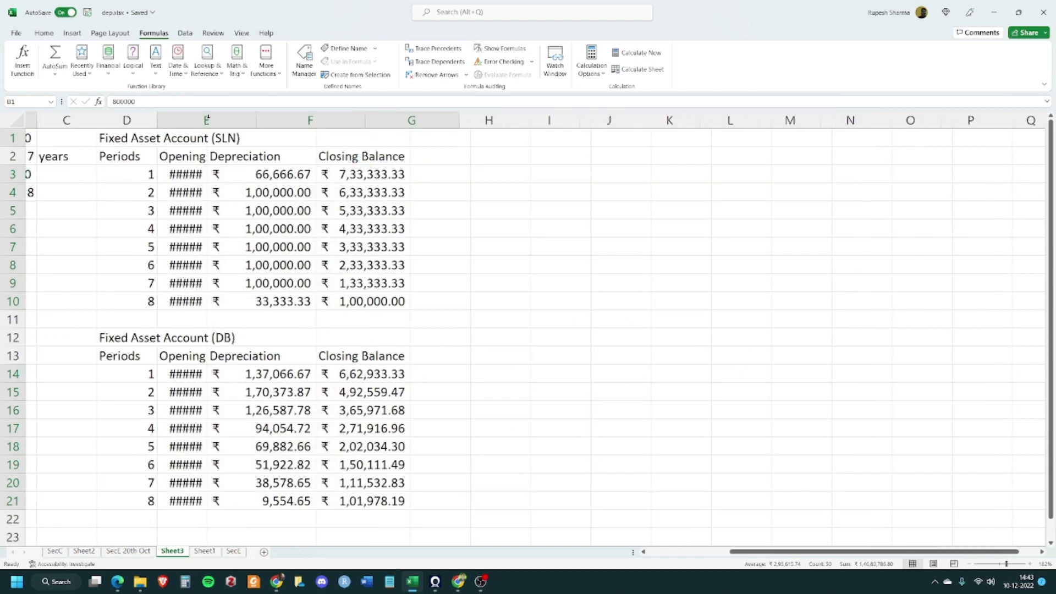
{"action": "left_click_drag", "start_coordinate": [736, 553], "coordinate": [574, 567]}
{"action": "left_click", "coordinate": [342, 303]}
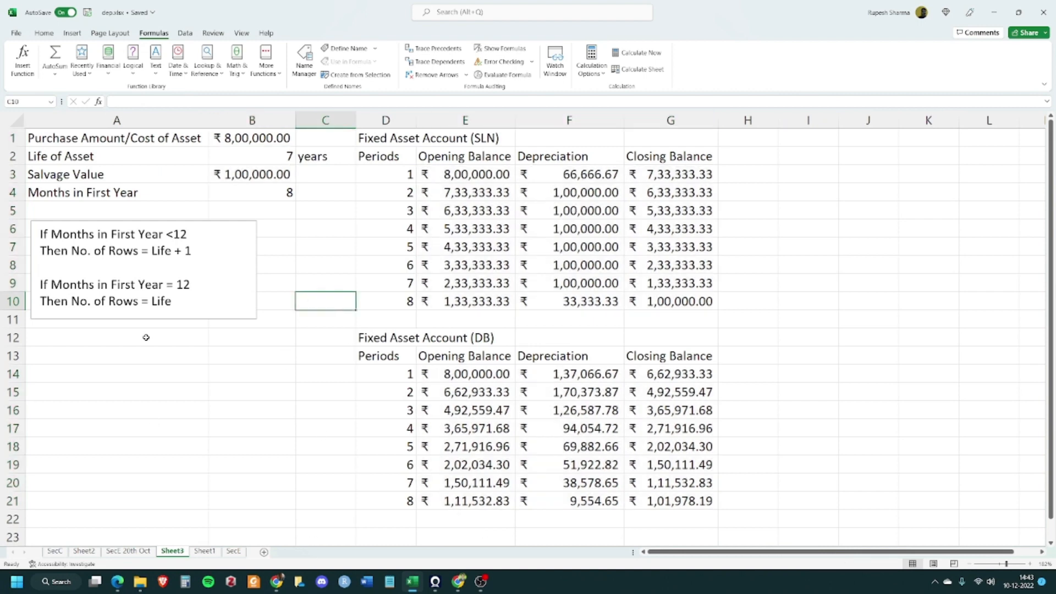
{"action": "left_click", "coordinate": [264, 551]}
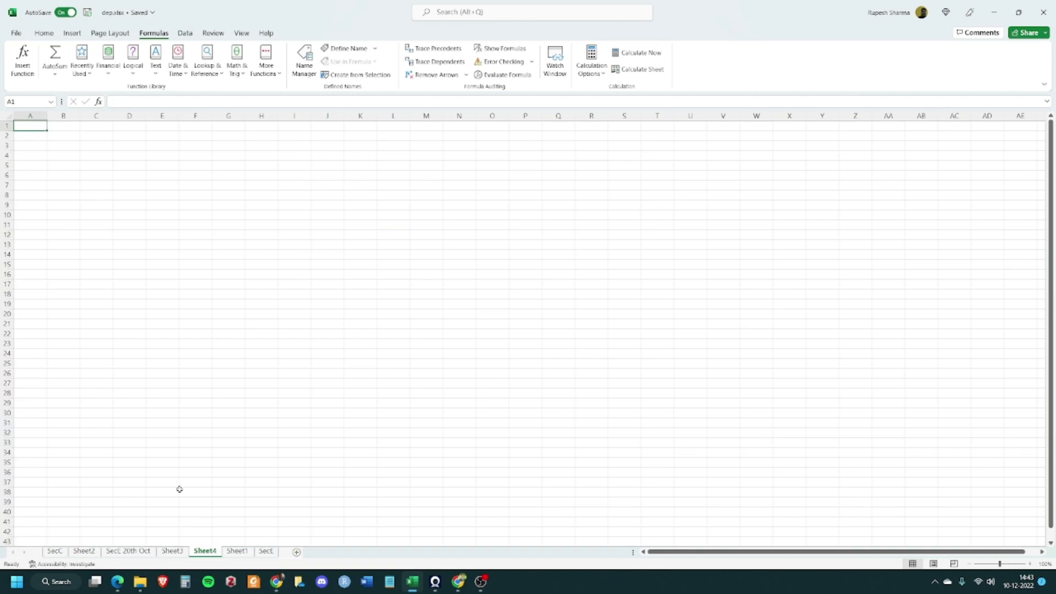
{"action": "left_click", "coordinate": [104, 183]}
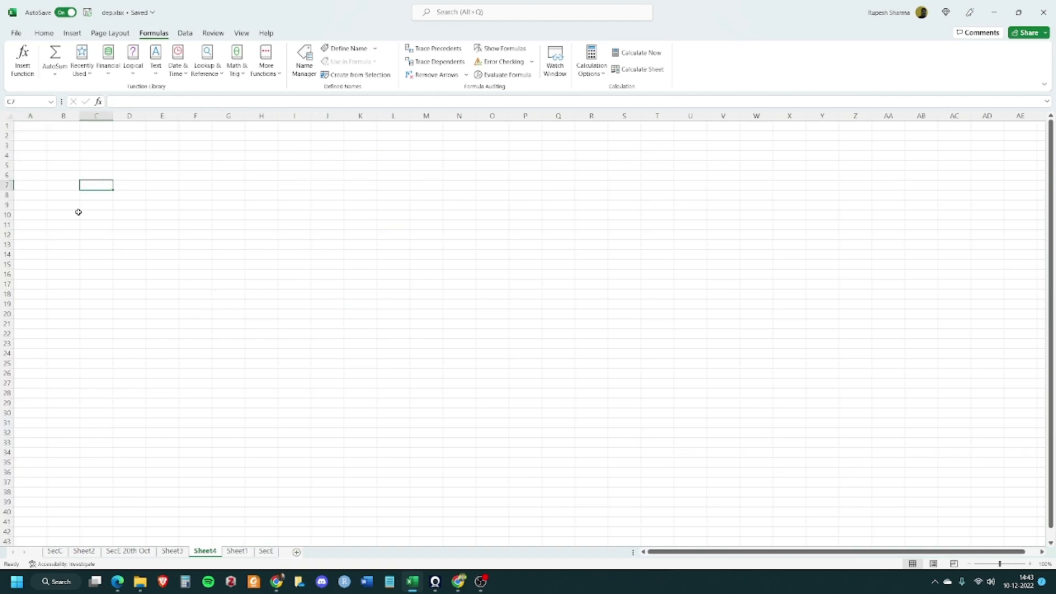
{"action": "left_click", "coordinate": [237, 553]}
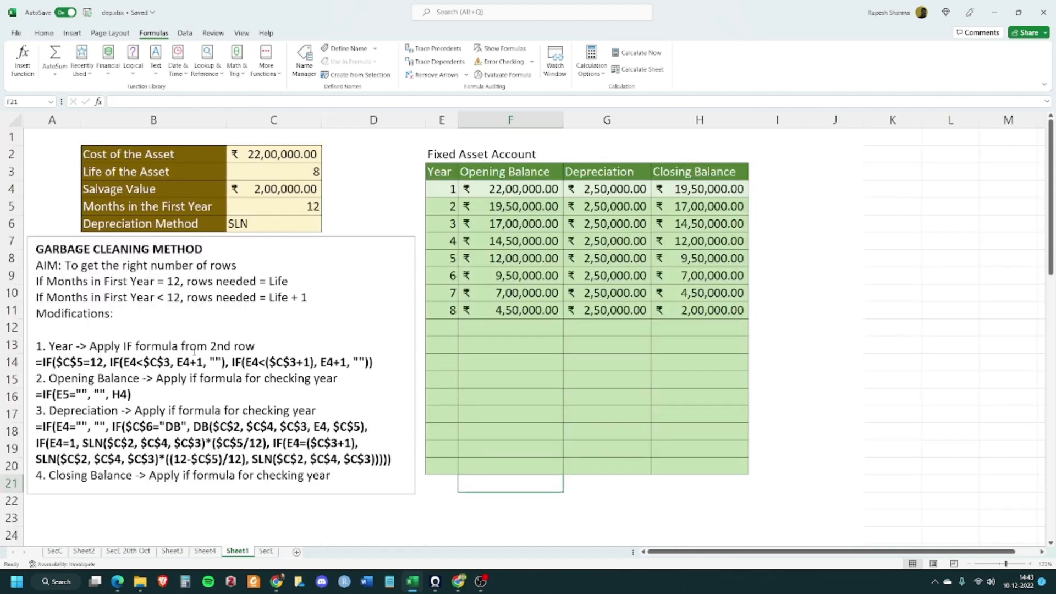
{"action": "left_click", "coordinate": [163, 552]}
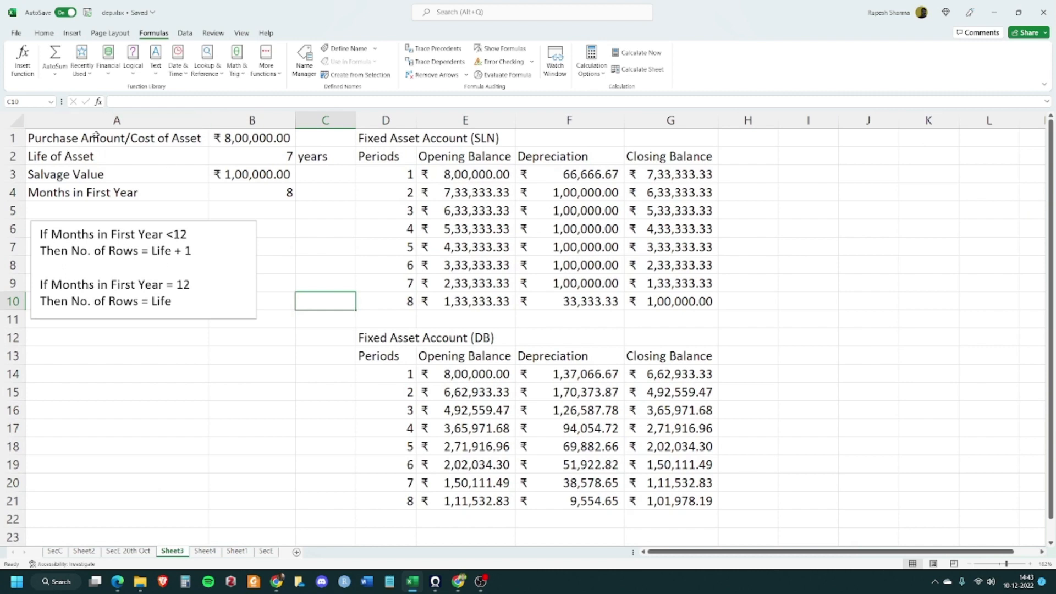
Copy the asset input block and note box (A1:C12) from Sheet3 and paste it into Sheet4
{"action": "left_click_drag", "start_coordinate": [96, 138], "coordinate": [322, 341]}
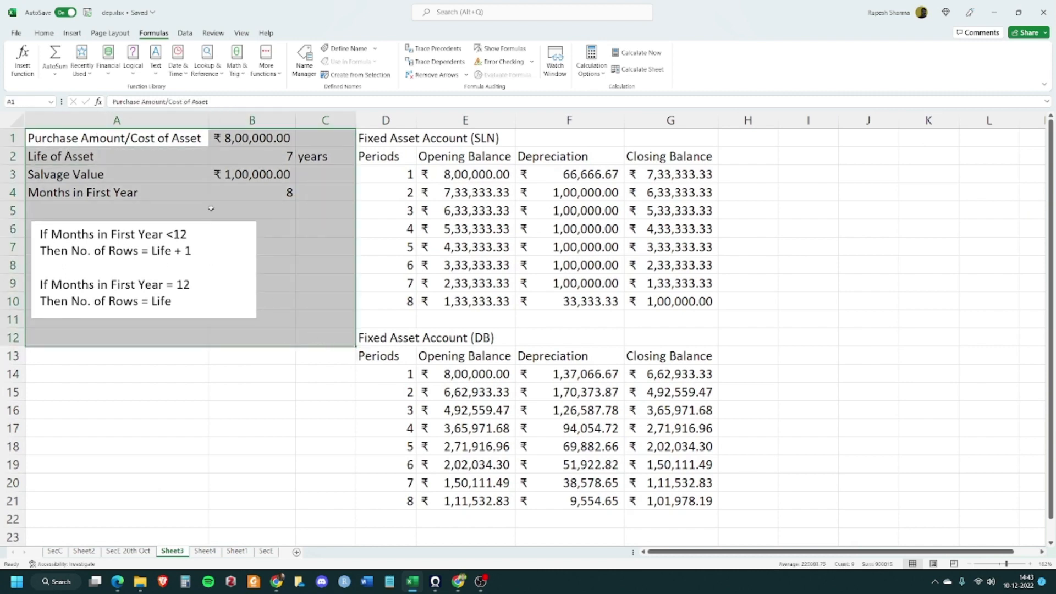
{"action": "right_click", "coordinate": [211, 207]}
{"action": "left_click", "coordinate": [258, 249]}
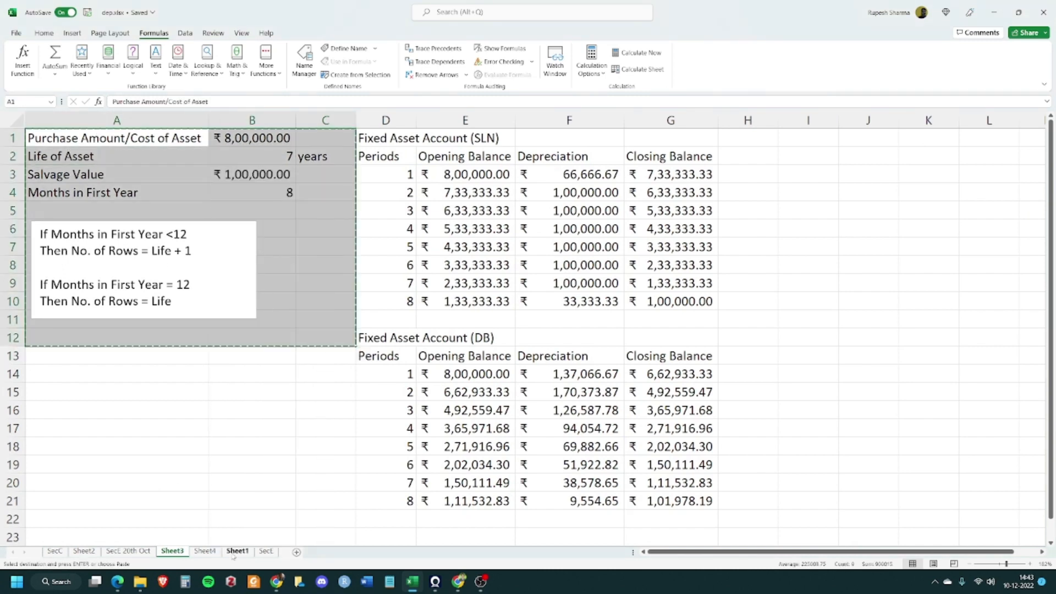
{"action": "left_click", "coordinate": [204, 551]}
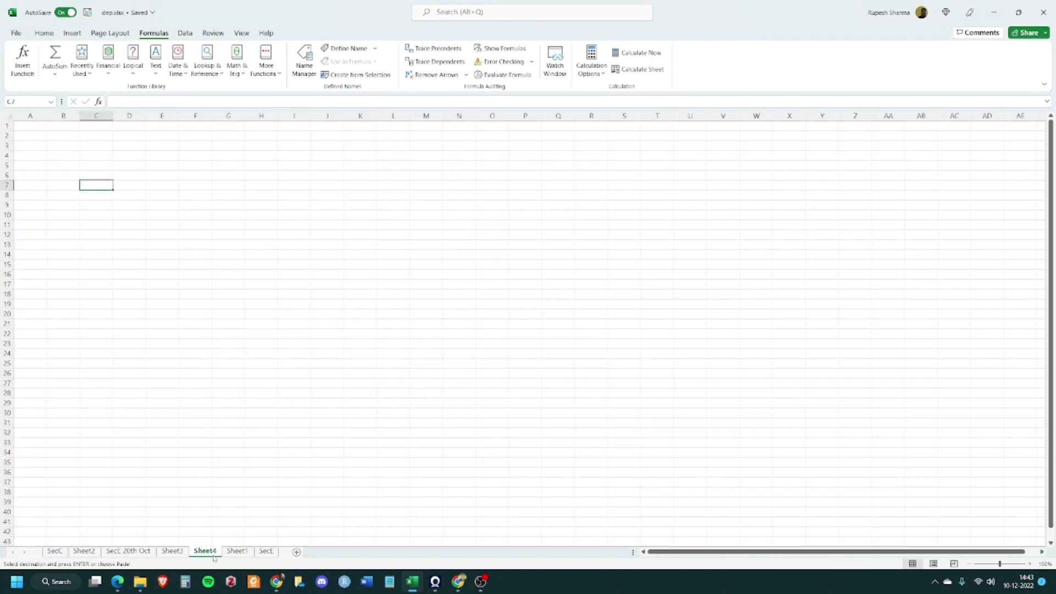
{"action": "left_click", "coordinate": [54, 33]}
{"action": "left_click", "coordinate": [49, 65]}
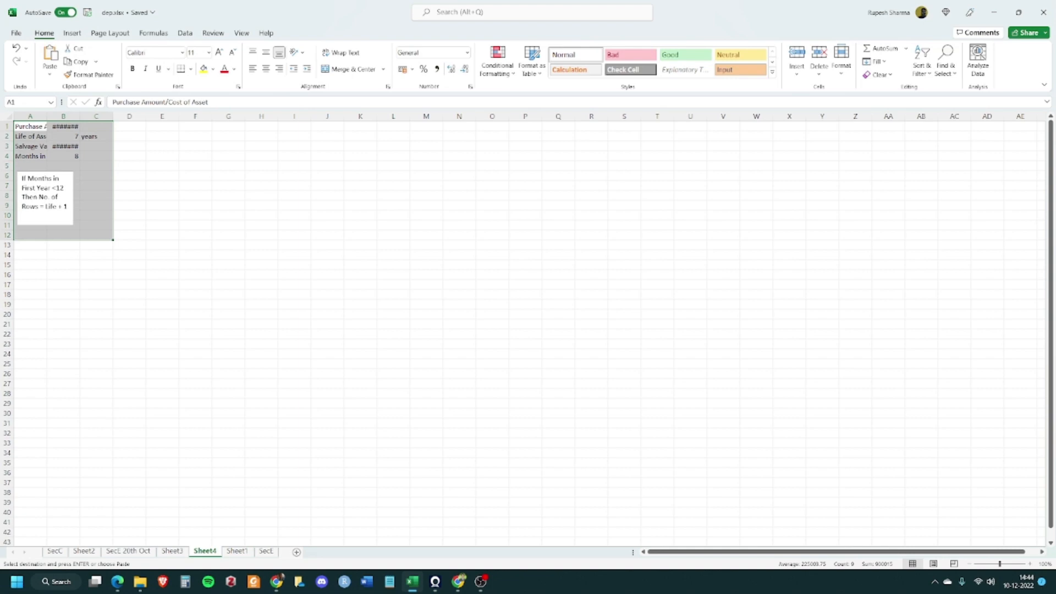
{"action": "key", "text": "alt+Tab"}
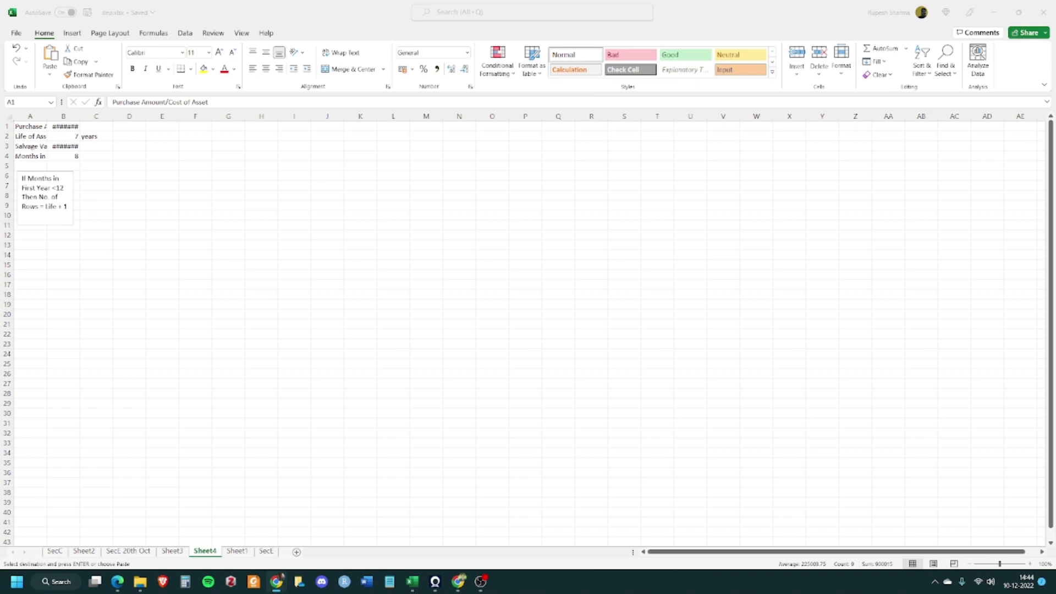
{"action": "key", "text": "alt+Tab"}
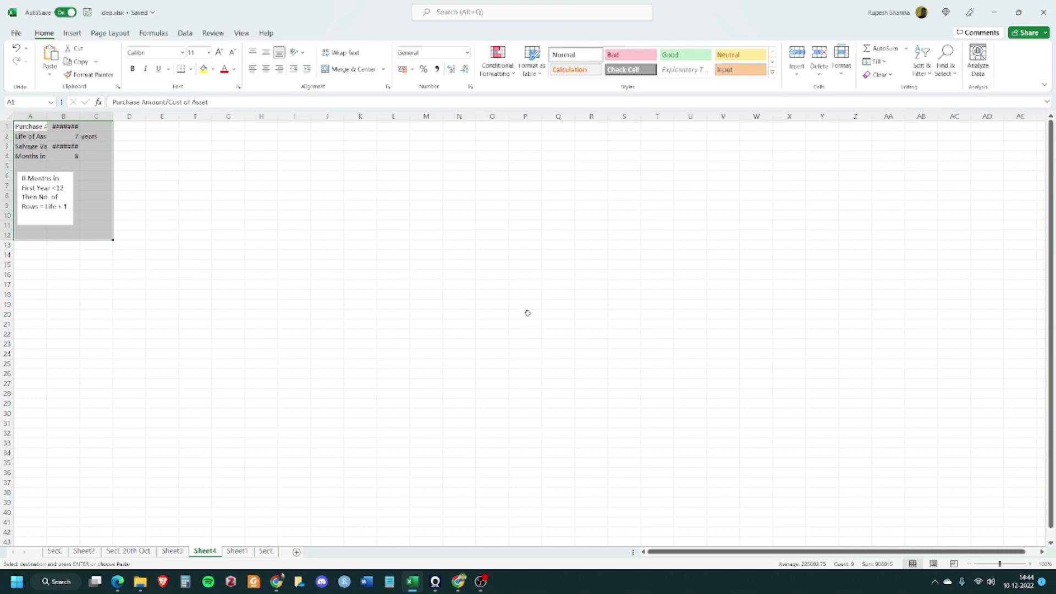
Zoom Sheet4 to fit the range A1:K22 in the window
{"action": "left_click", "coordinate": [239, 254]}
{"action": "left_click_drag", "start_coordinate": [23, 127], "coordinate": [352, 332]}
{"action": "left_click", "coordinate": [244, 34]}
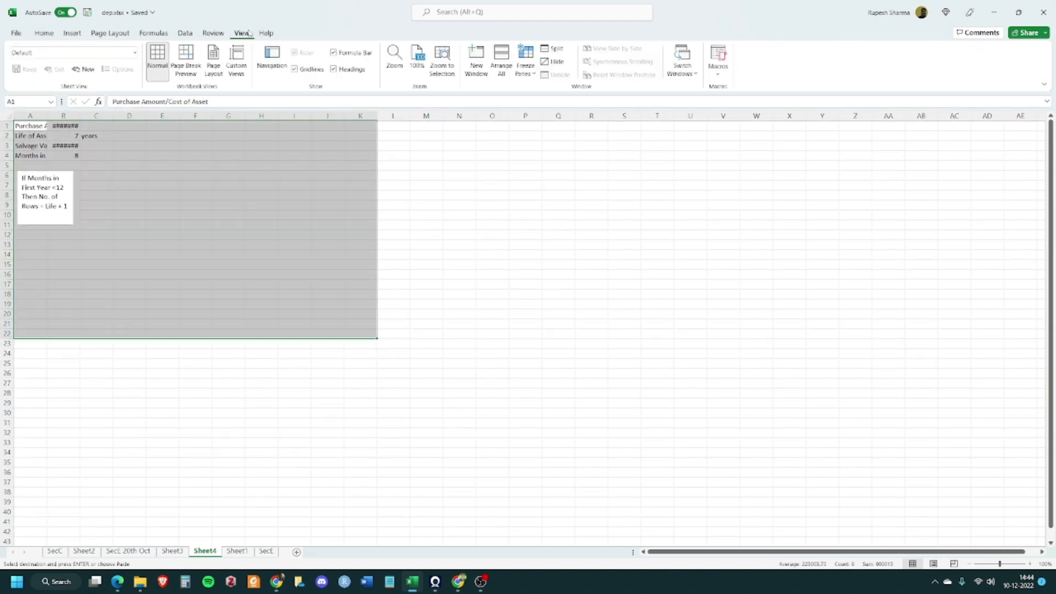
{"action": "left_click", "coordinate": [443, 58]}
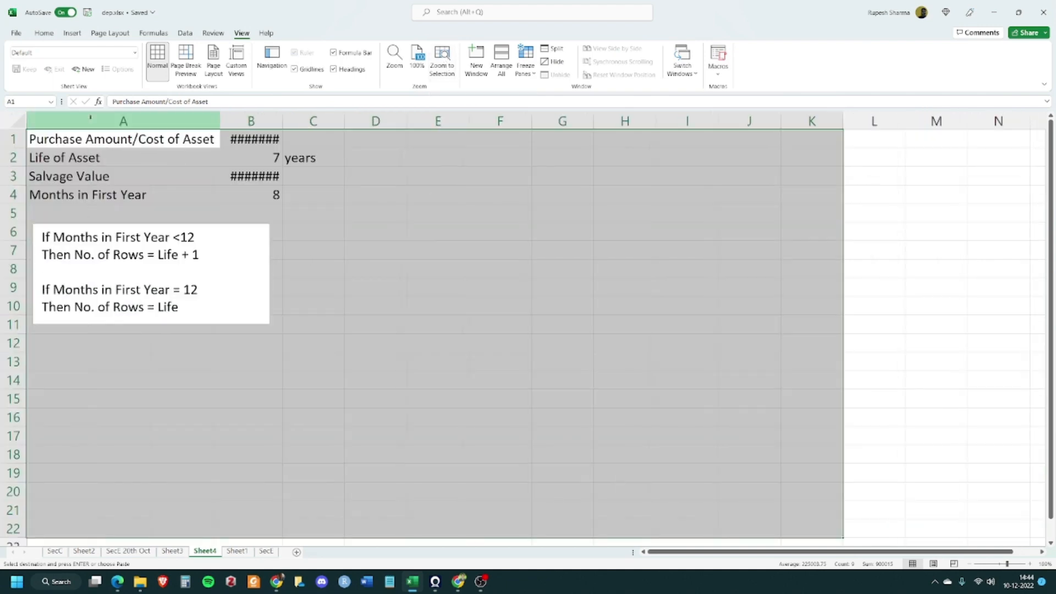
Autofit column B so the cost and salvage values display fully
{"action": "left_click", "coordinate": [372, 213]}
{"action": "double_click", "coordinate": [283, 120]}
{"action": "left_click", "coordinate": [452, 328]}
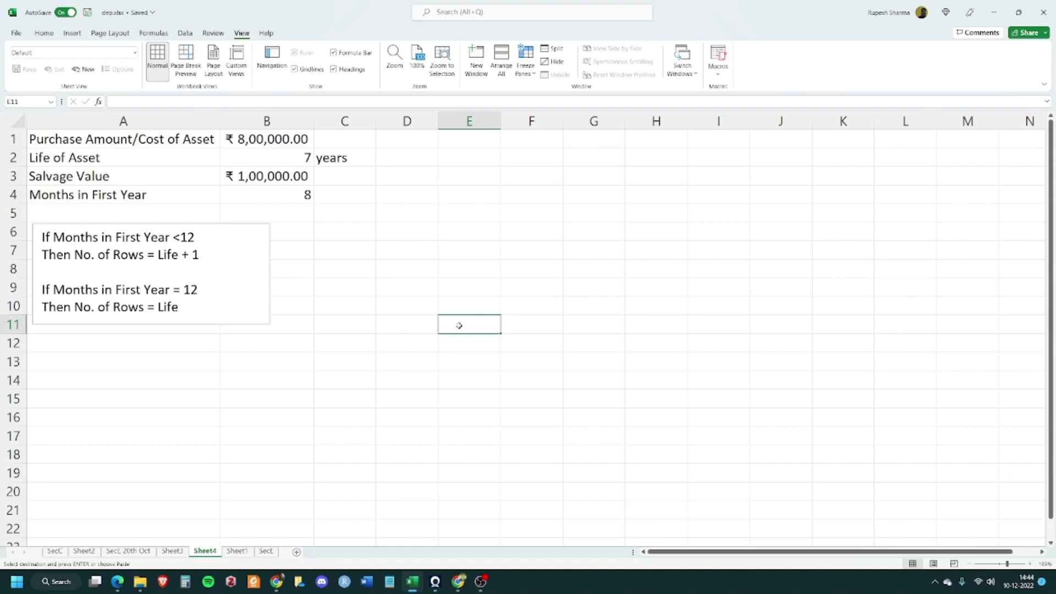
On Sheet3, apply the Currency number format to the SLN table's balance and depreciation cells
{"action": "left_click", "coordinate": [458, 155]}
{"action": "left_click", "coordinate": [471, 138]}
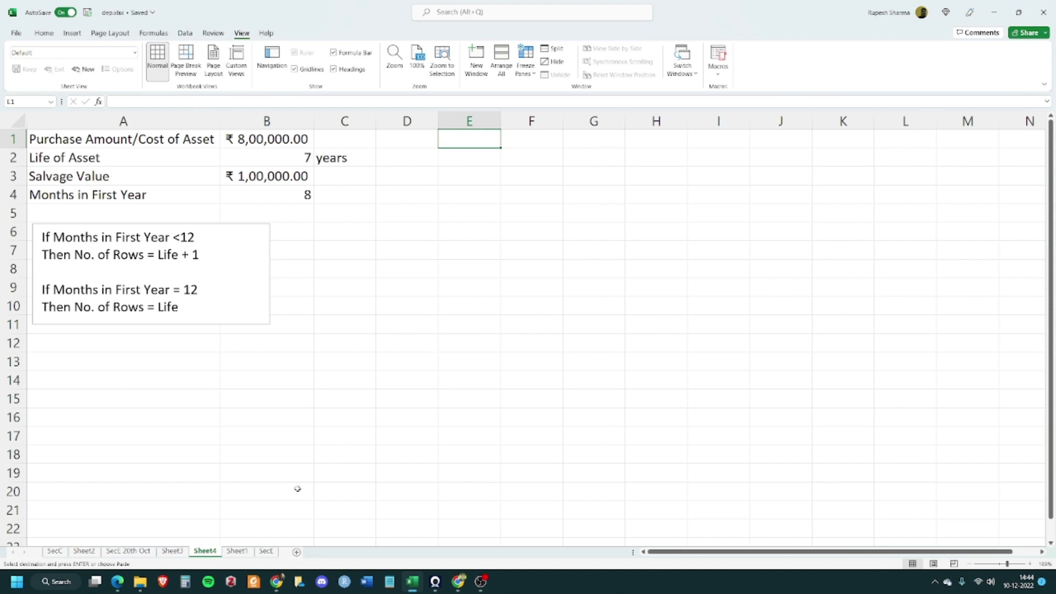
{"action": "left_click", "coordinate": [172, 552]}
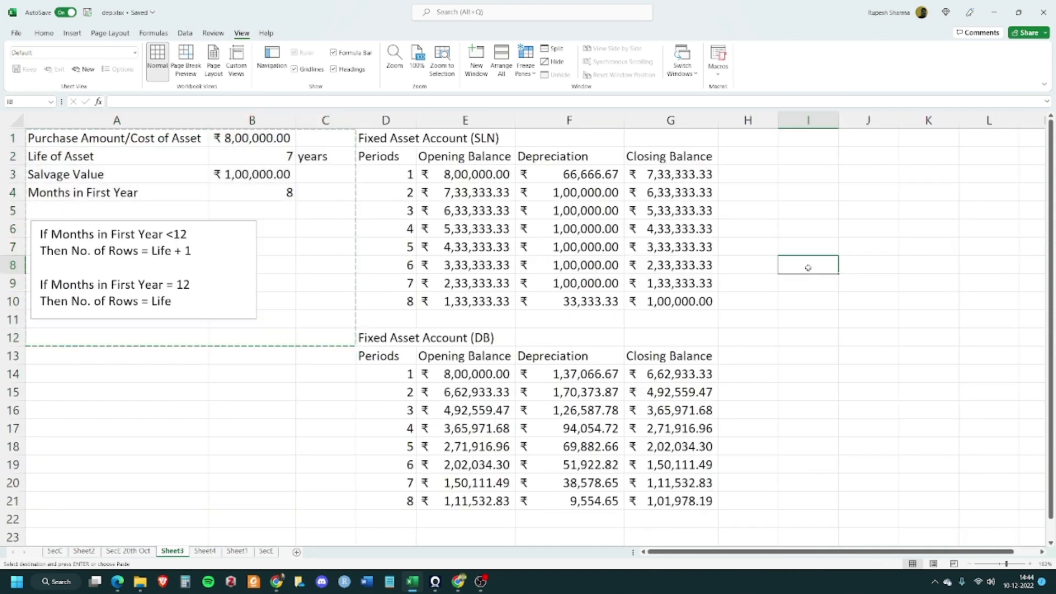
{"action": "left_click", "coordinate": [807, 265]}
{"action": "left_click_drag", "start_coordinate": [462, 175], "coordinate": [646, 300]}
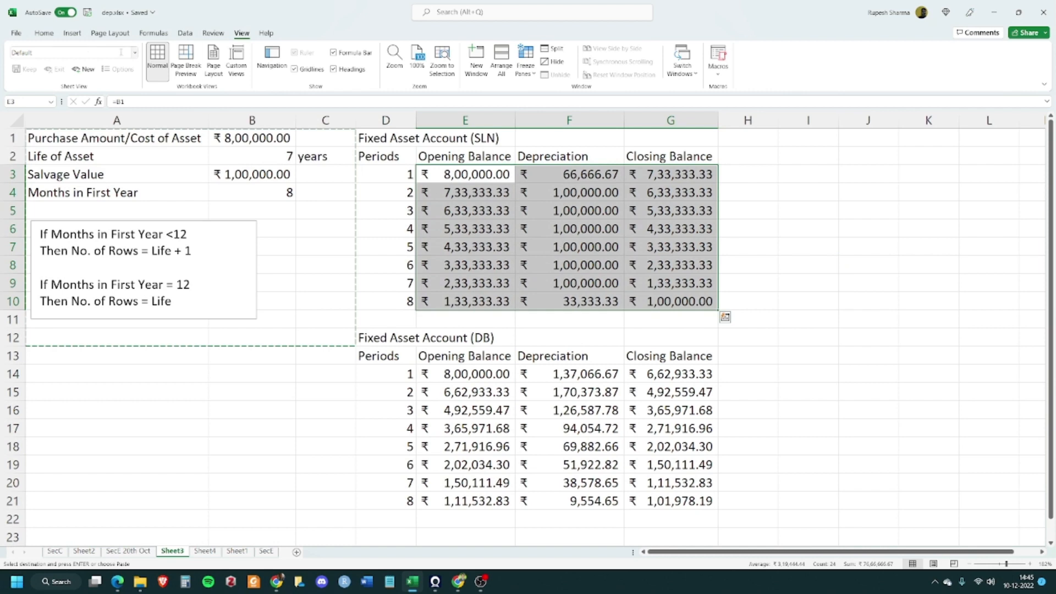
{"action": "left_click", "coordinate": [44, 33]}
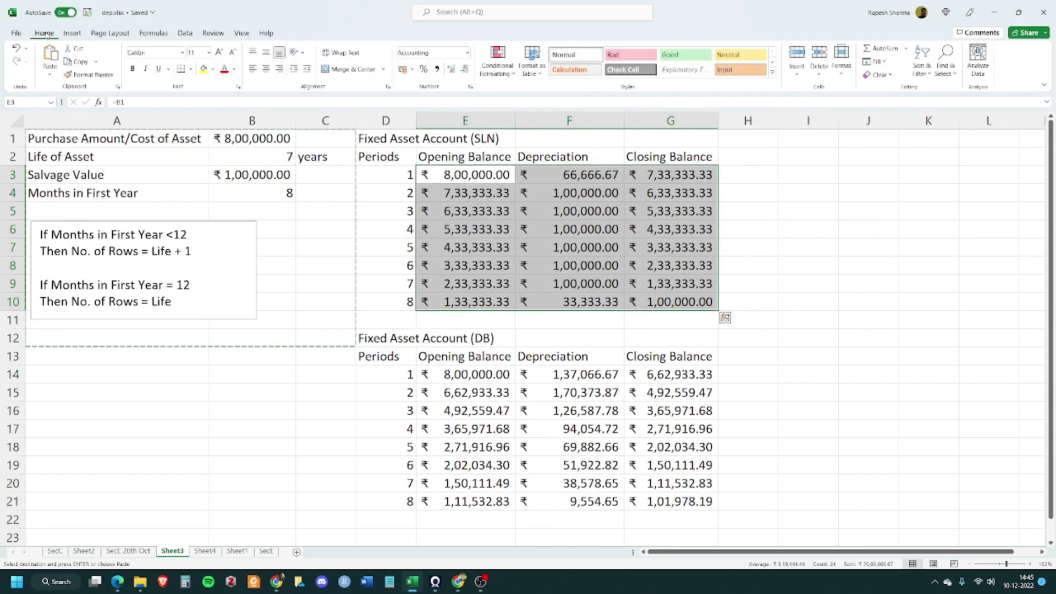
{"action": "left_click", "coordinate": [466, 52]}
{"action": "left_click", "coordinate": [459, 122]}
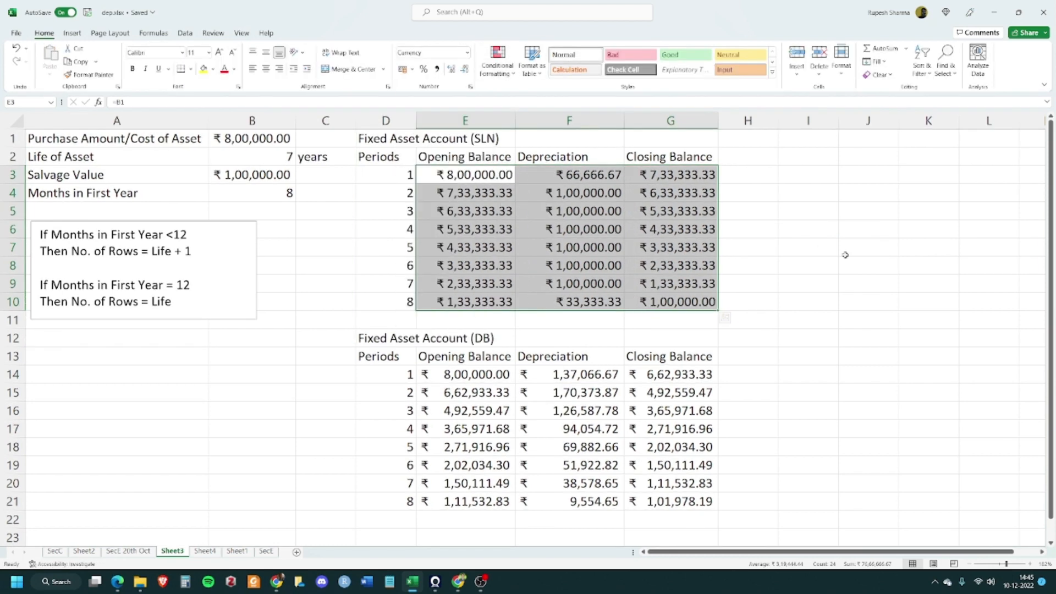
Apply the Accounting number format to both fixed asset tables plus the cost and salvage value cells
{"action": "left_click", "coordinate": [868, 247]}
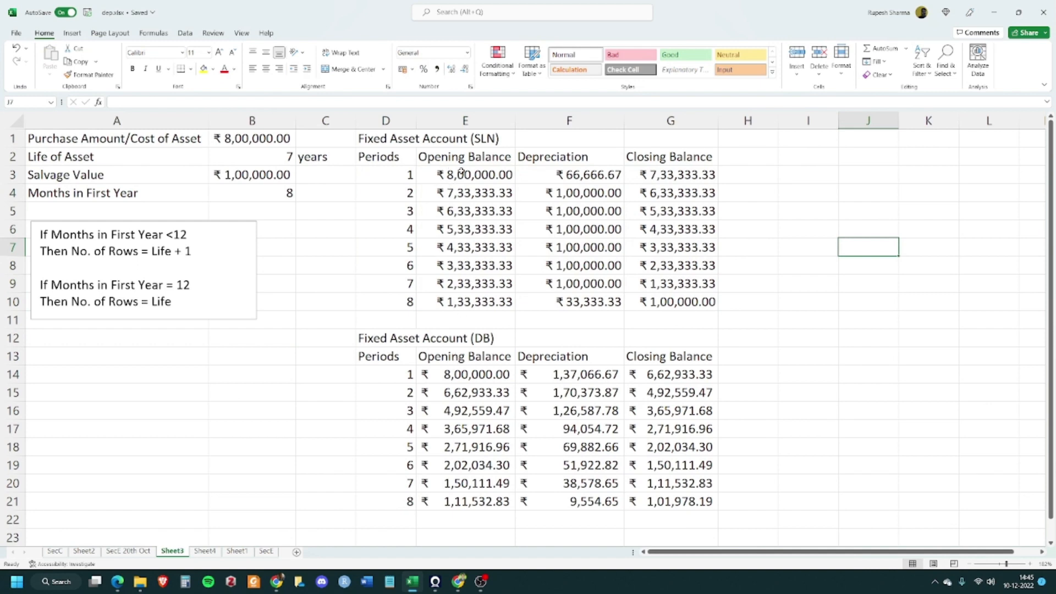
{"action": "left_click_drag", "start_coordinate": [463, 172], "coordinate": [664, 302]}
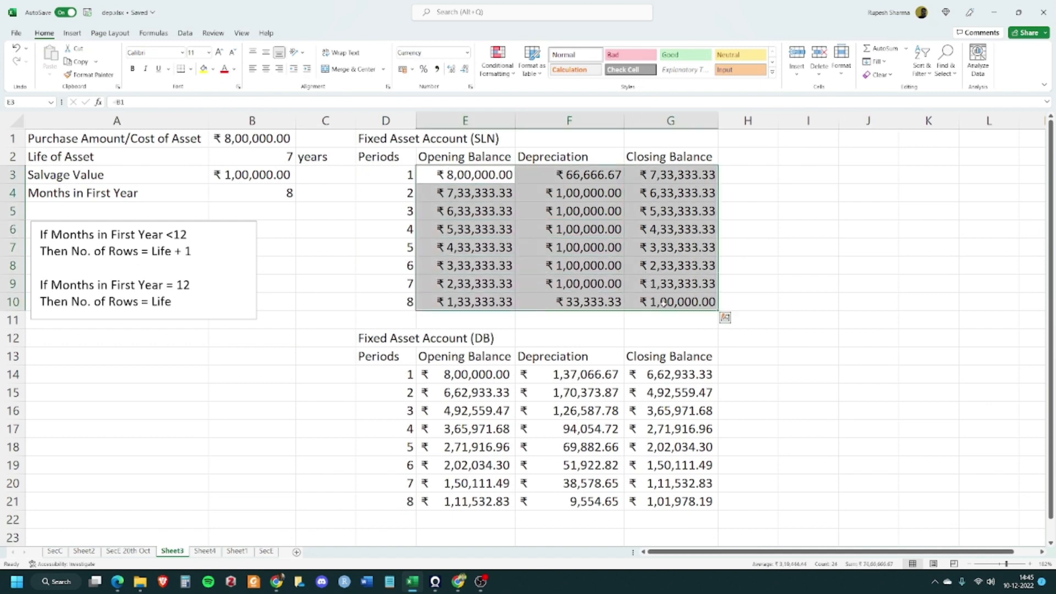
{"action": "left_click_drag", "start_coordinate": [463, 373], "coordinate": [647, 495], "text": "ctrl"}
{"action": "left_click", "coordinate": [272, 141], "text": "ctrl"}
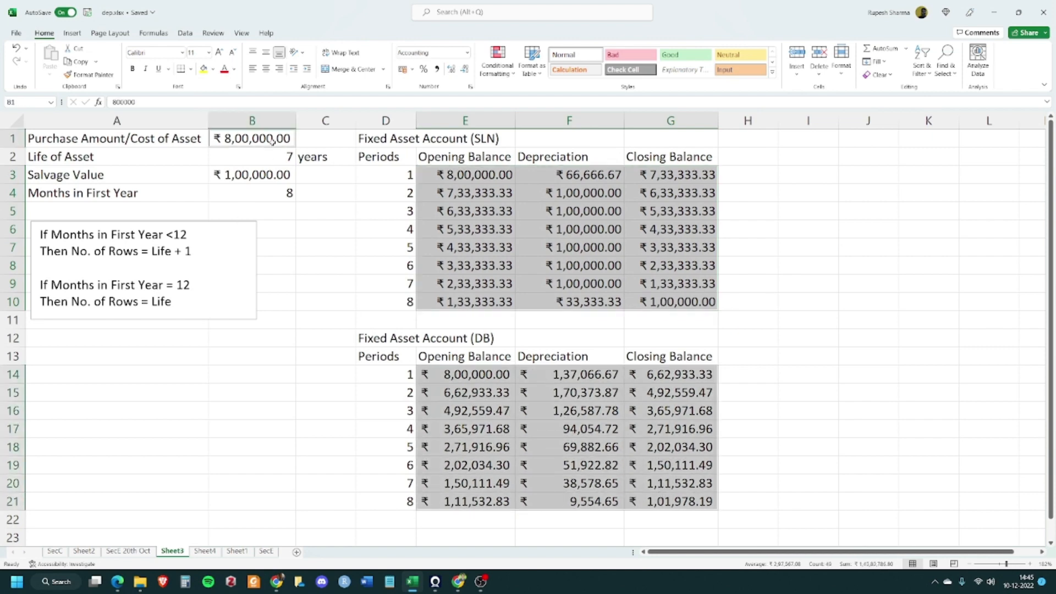
{"action": "left_click", "coordinate": [269, 175], "text": "ctrl"}
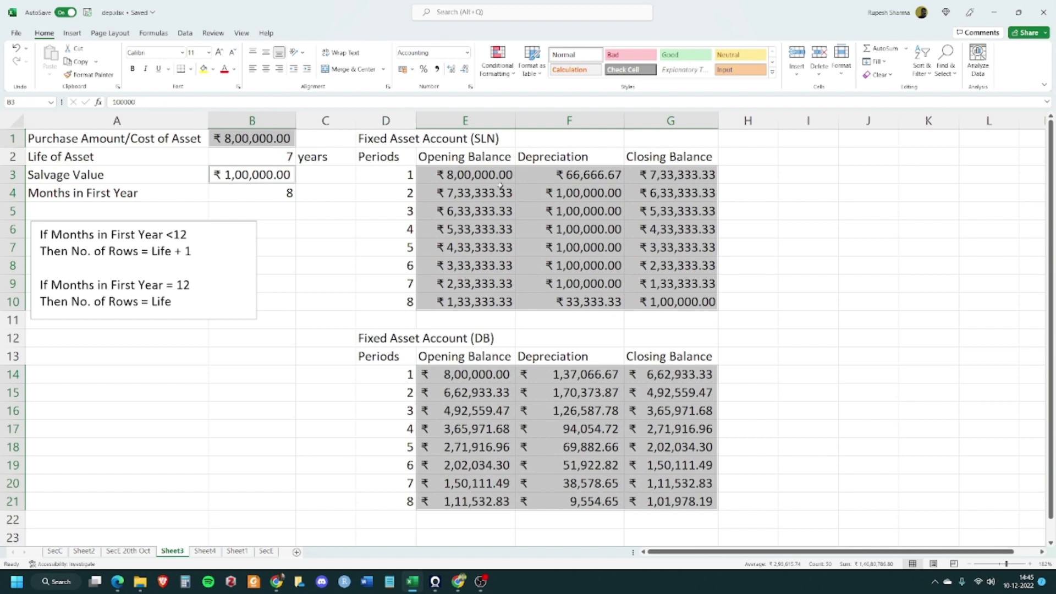
{"action": "left_click", "coordinate": [466, 52]}
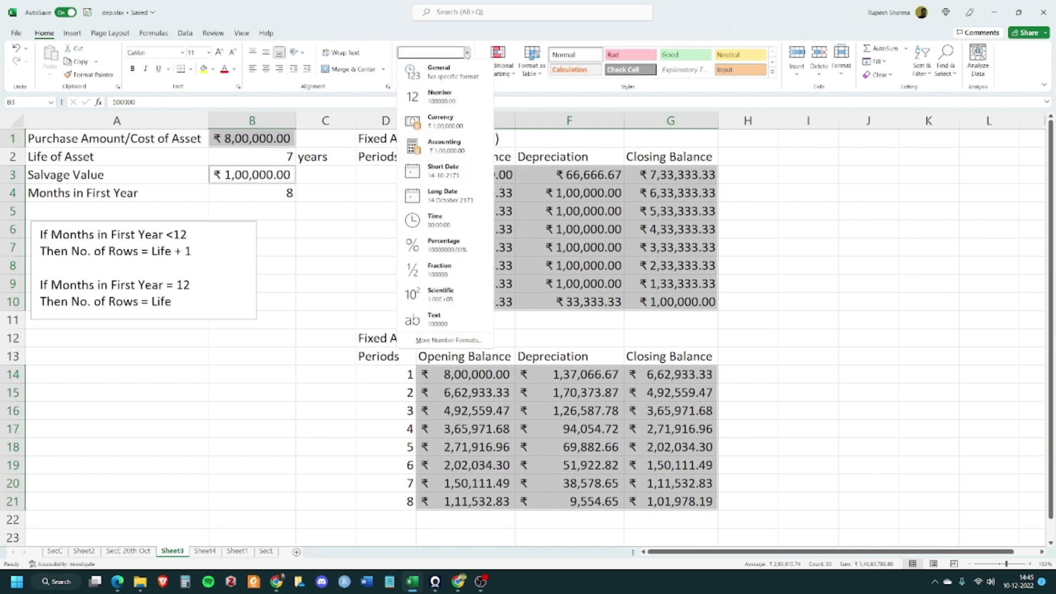
{"action": "left_click", "coordinate": [445, 145]}
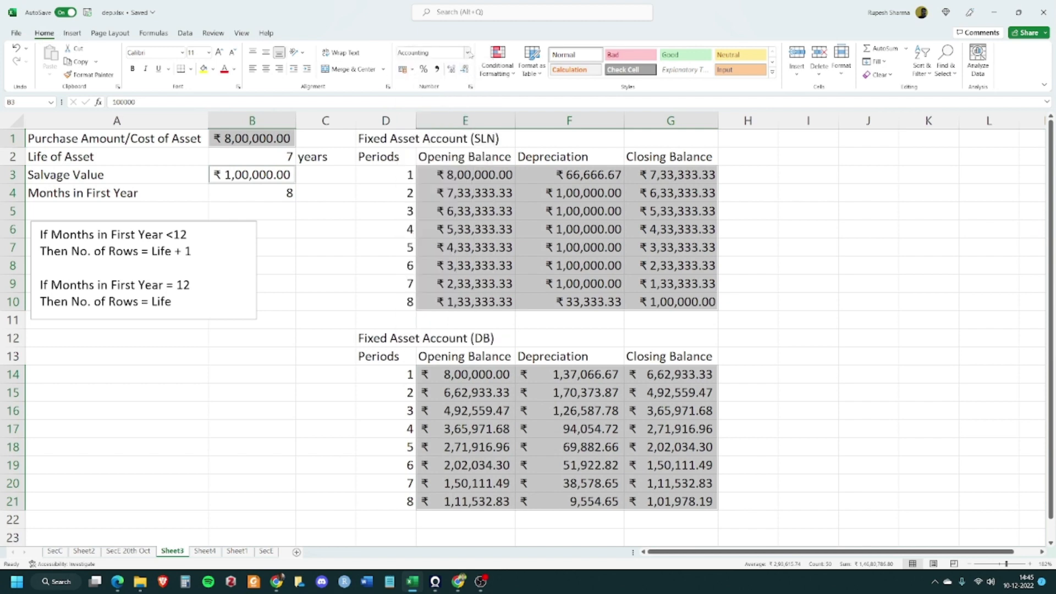
{"action": "left_click", "coordinate": [467, 53]}
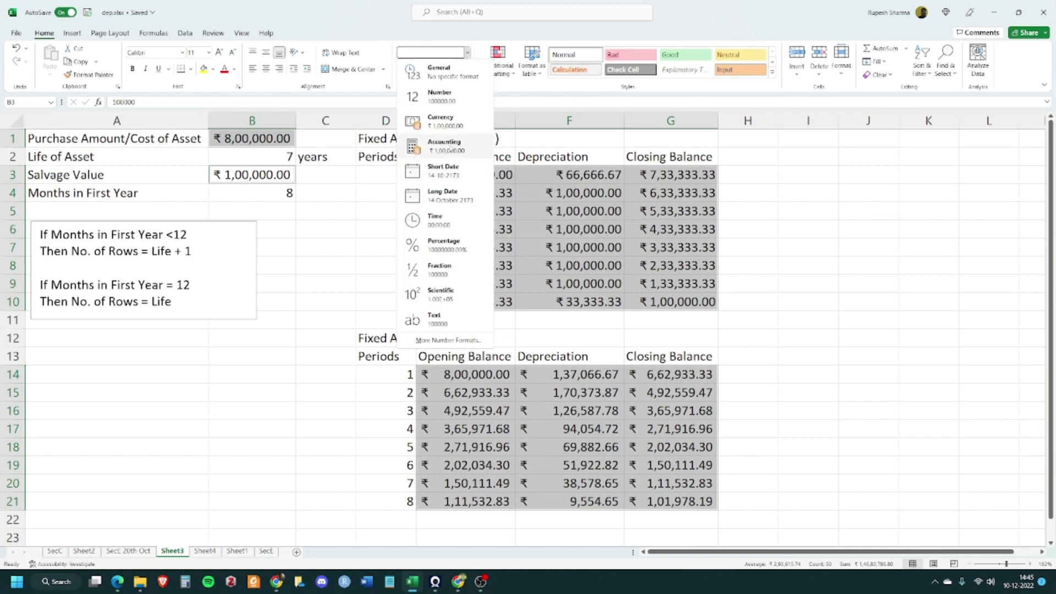
{"action": "left_click", "coordinate": [459, 147]}
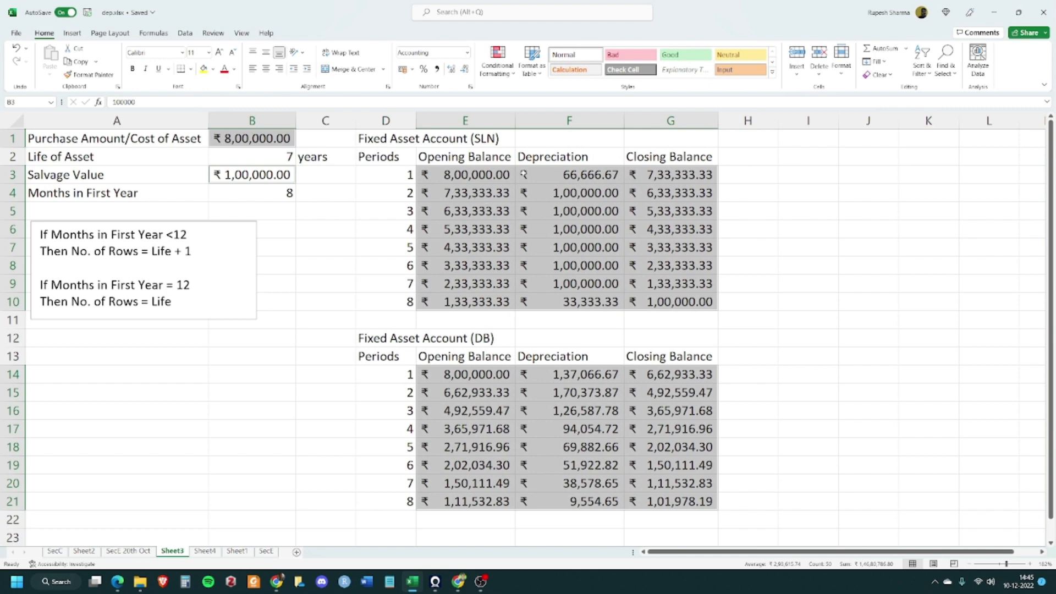
Browse the accounting currency symbol options in the Format Cells dialog and close it without changes
{"action": "left_click", "coordinate": [412, 70]}
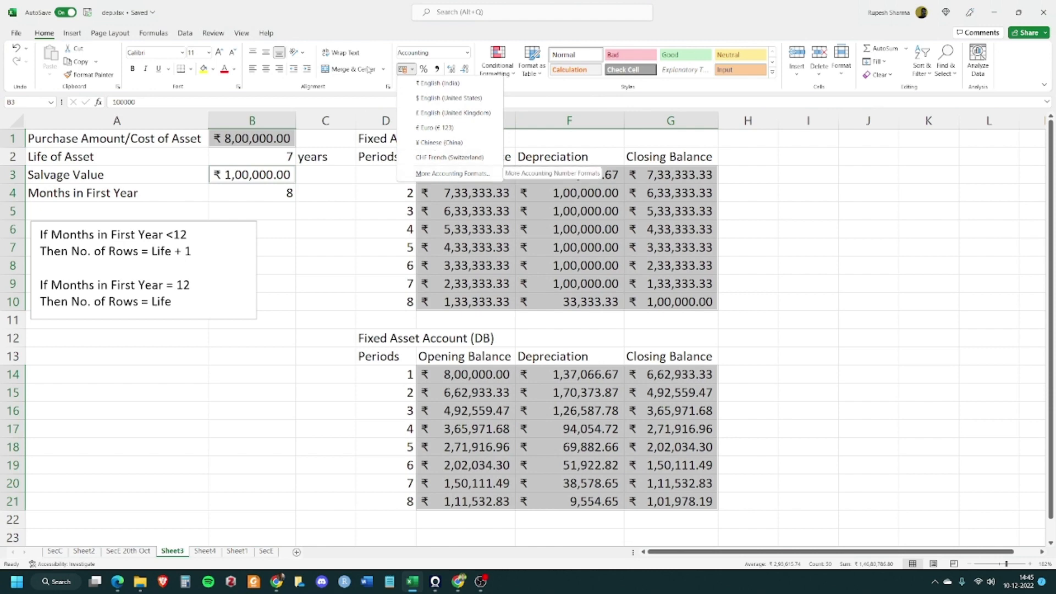
{"action": "left_click", "coordinate": [384, 50]}
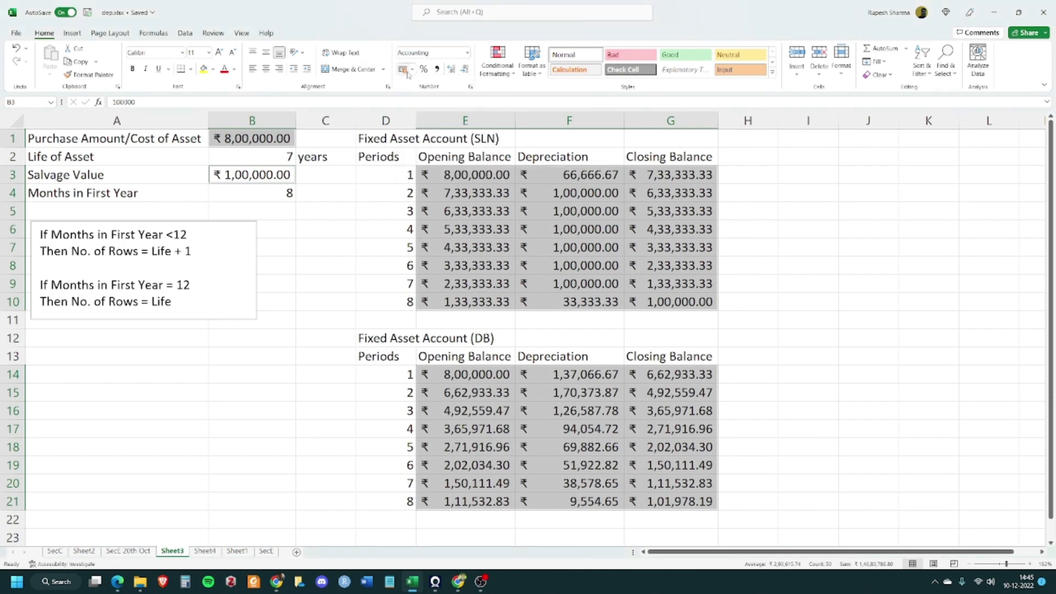
{"action": "left_click", "coordinate": [467, 54]}
{"action": "left_click", "coordinate": [468, 54]}
{"action": "left_click", "coordinate": [413, 70]}
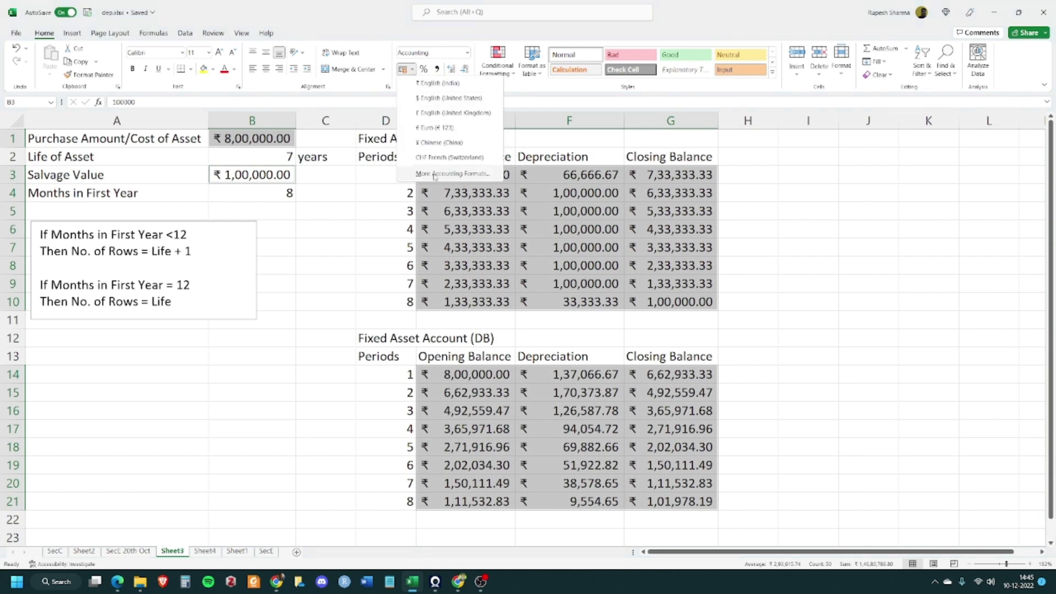
{"action": "left_click", "coordinate": [464, 173]}
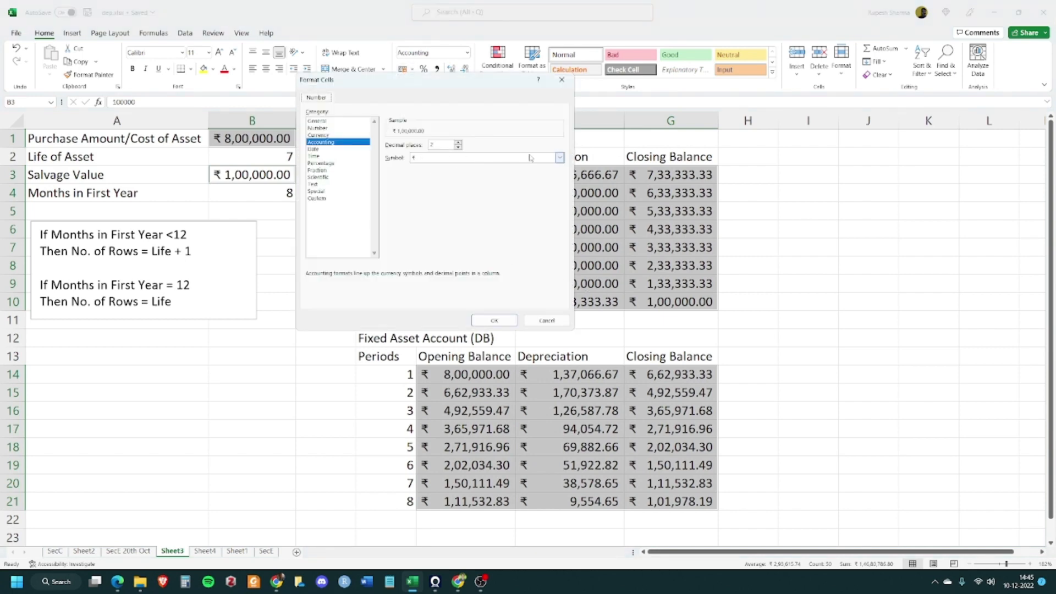
{"action": "left_click", "coordinate": [555, 159]}
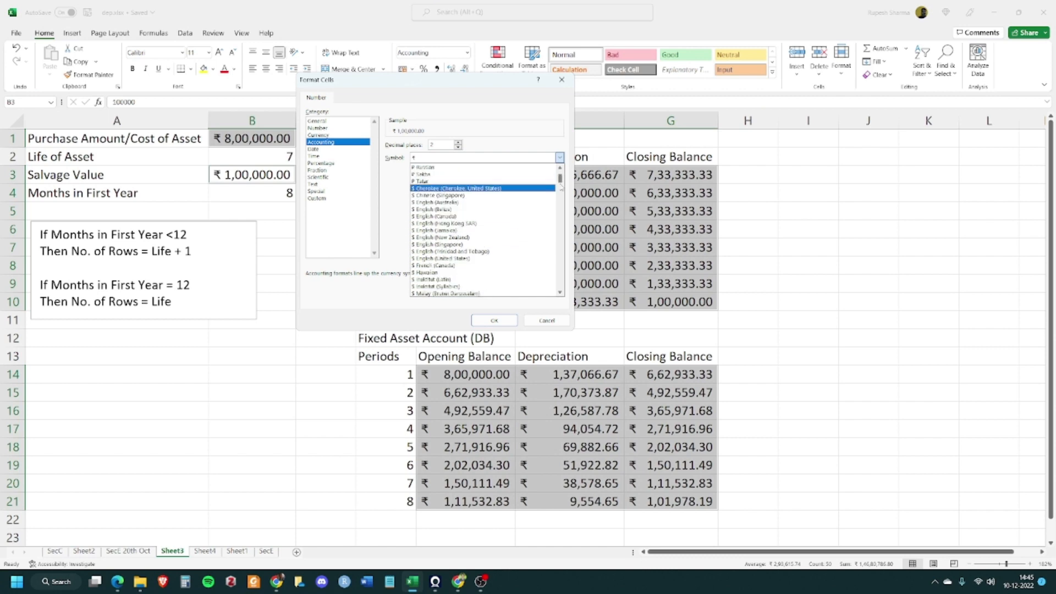
{"action": "mouse_move", "coordinate": [560, 177]}
{"action": "left_mouse_down"}
{"action": "mouse_move", "coordinate": [570, 259]}
{"action": "mouse_move", "coordinate": [562, 158]}
{"action": "left_mouse_up"}
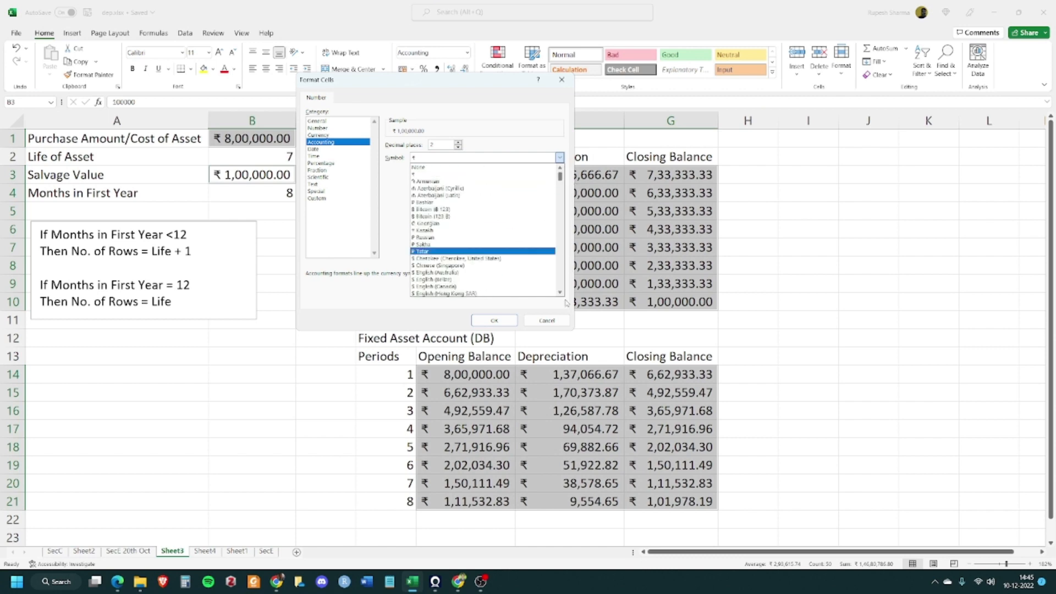
{"action": "left_click", "coordinate": [566, 320]}
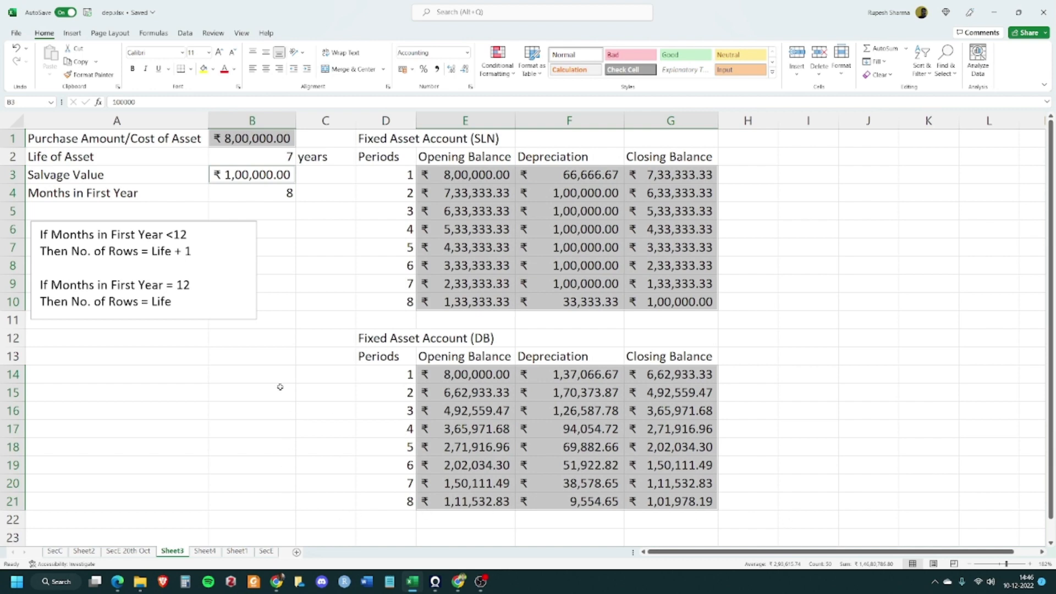
{"action": "left_click", "coordinate": [267, 405]}
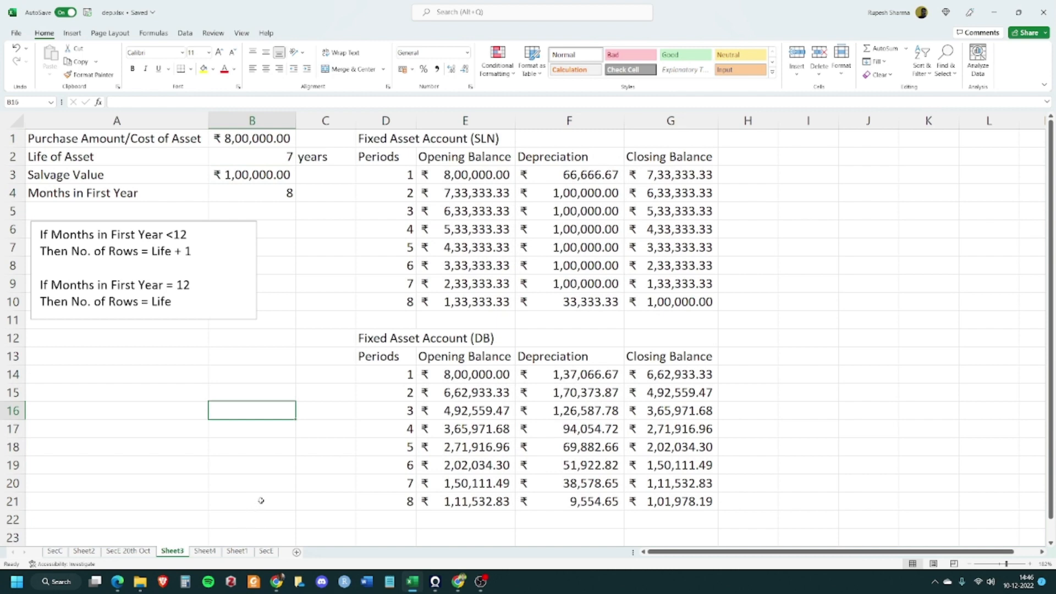
On Sheet4, move the months-in-first-year note box down to start around row 8
{"action": "left_click", "coordinate": [204, 551]}
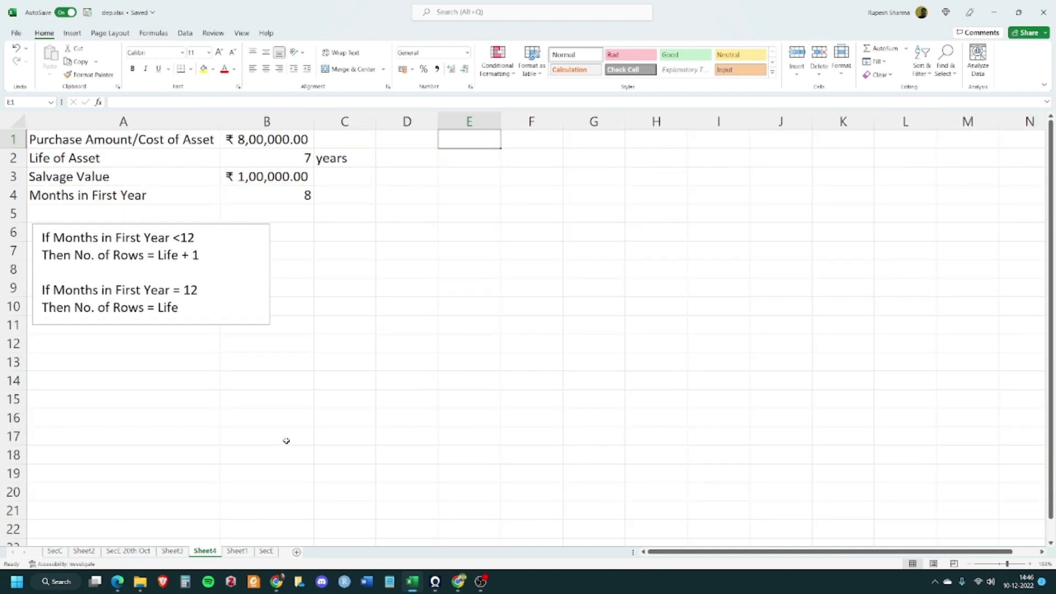
{"action": "left_click", "coordinate": [400, 263]}
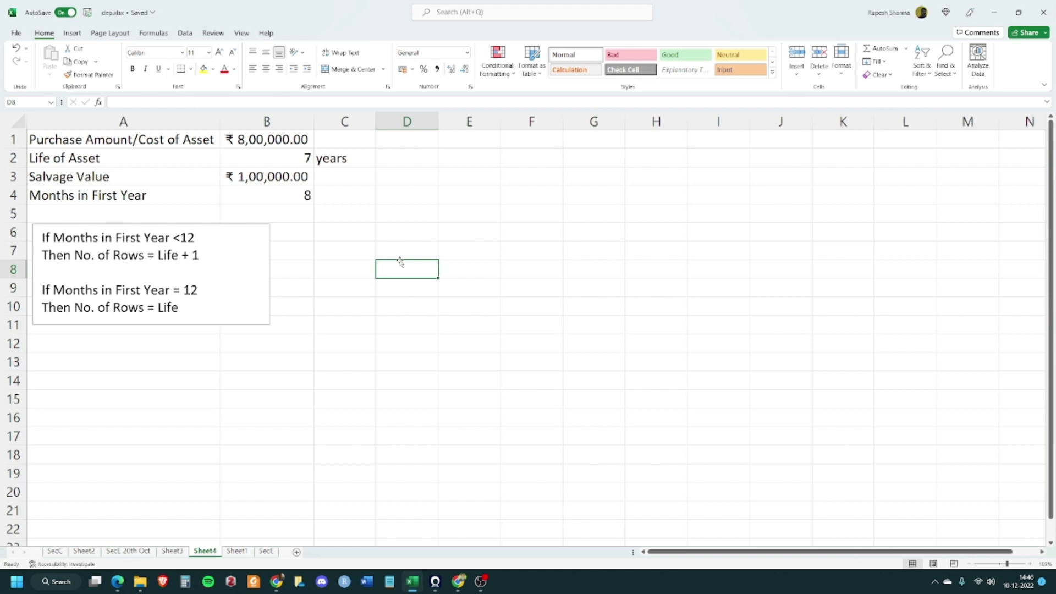
{"action": "left_click", "coordinate": [226, 224]}
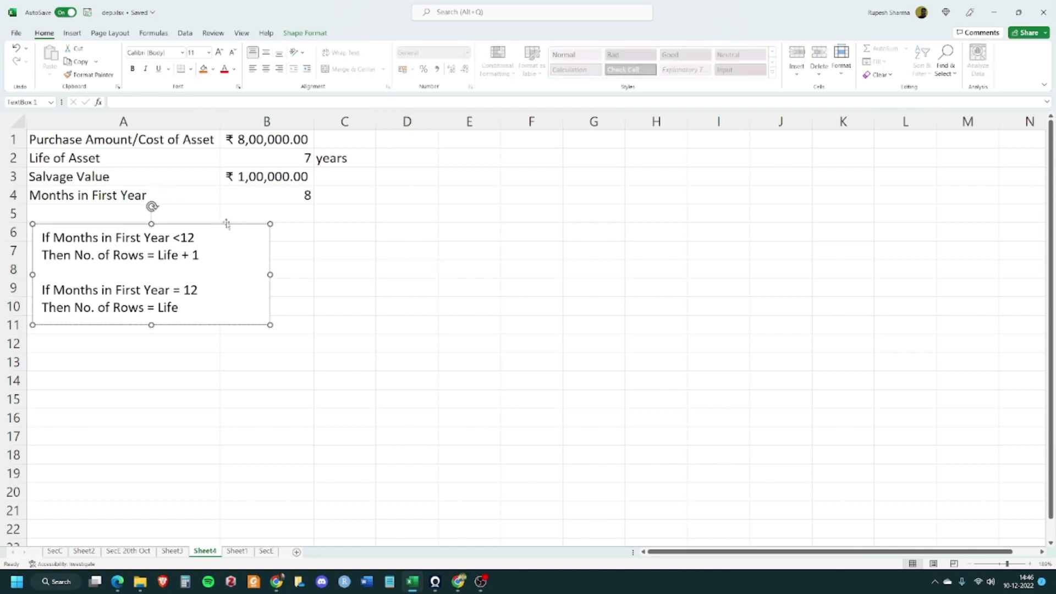
{"action": "left_click_drag", "start_coordinate": [227, 224], "coordinate": [235, 263]}
Enter the label "Depreciation Method" in cell A5 below the asset inputs
{"action": "left_click", "coordinate": [179, 210]}
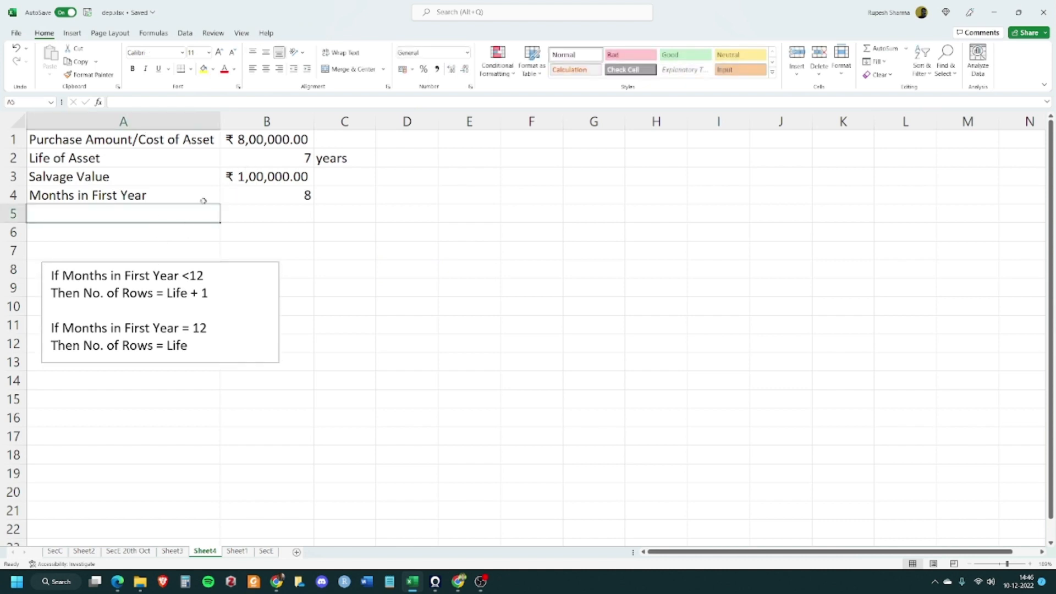
{"action": "type", "text": "Depreci"}
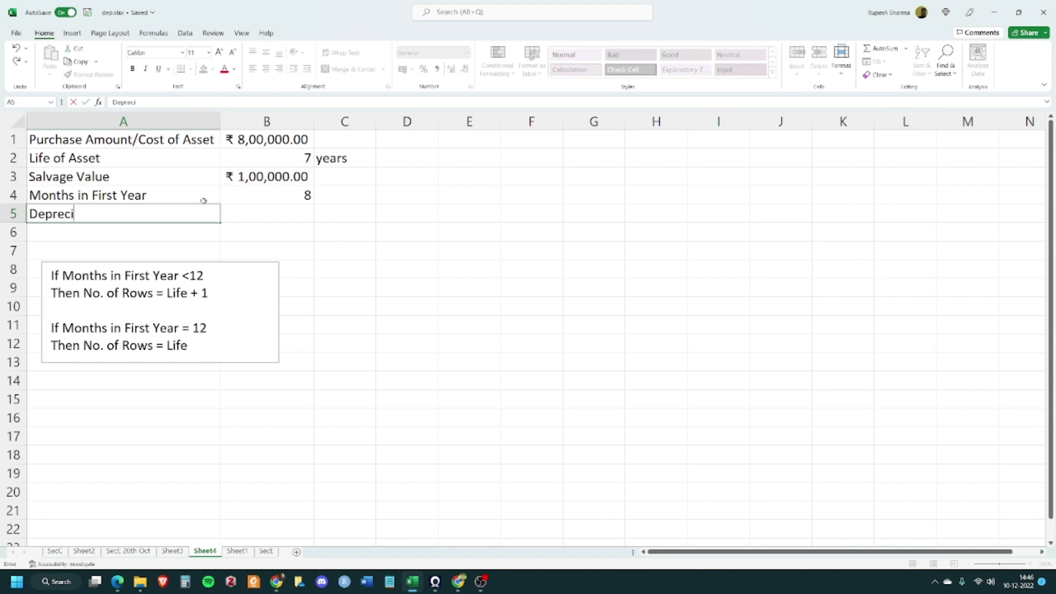
{"action": "type", "text": "ation Med"}
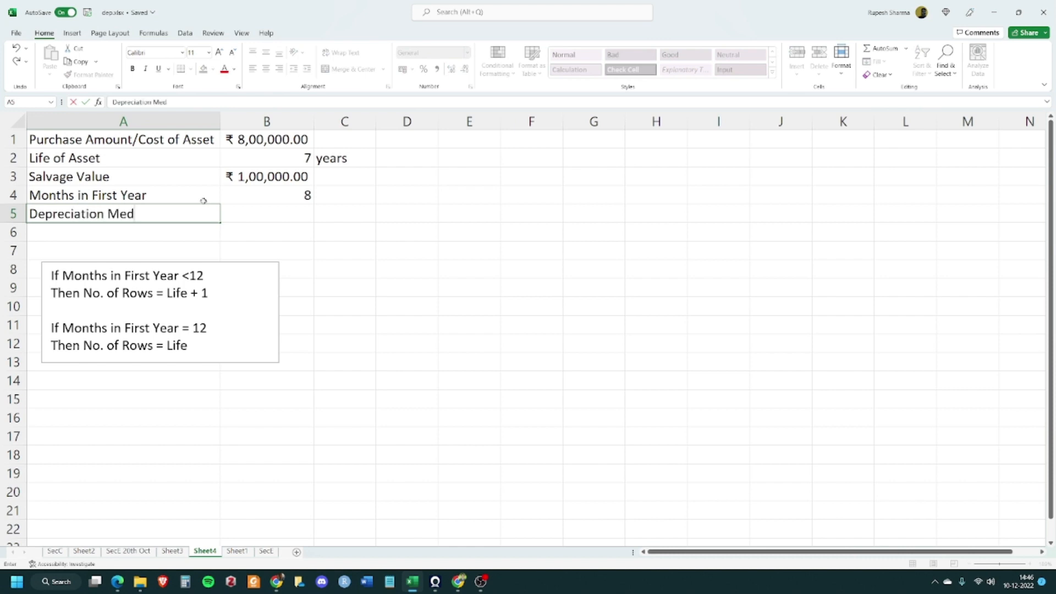
{"action": "type", "text": "t"}
{"action": "key", "text": "BackSpace"}
{"action": "key", "text": "BackSpace"}
{"action": "type", "text": "thod"}
{"action": "key", "text": "Tab"}
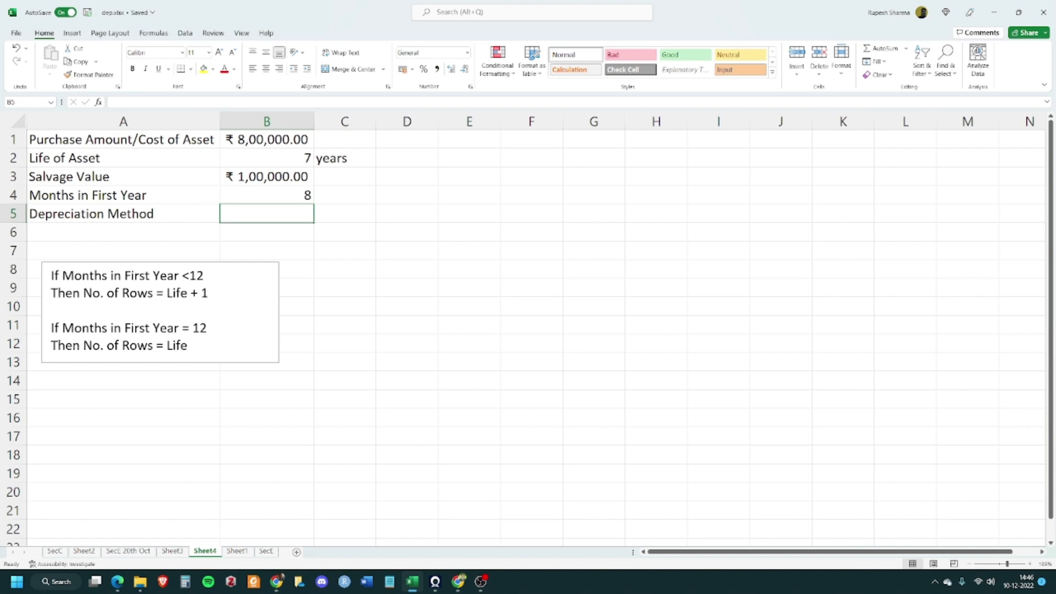
Move the months-in-first-year note box up so it starts around row 7
{"action": "key", "text": "alt+Tab"}
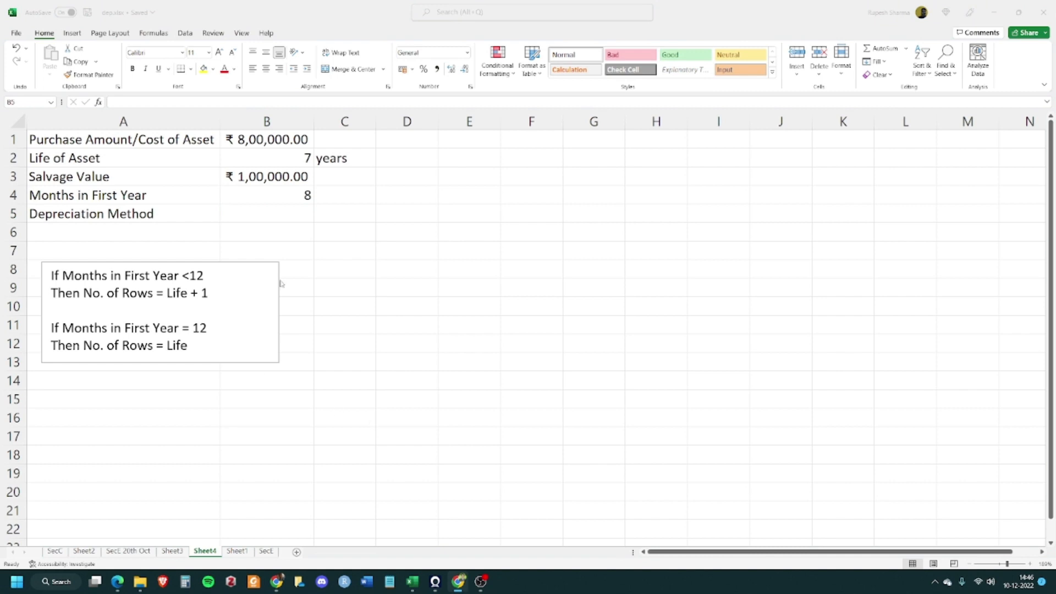
{"action": "left_click", "coordinate": [286, 212]}
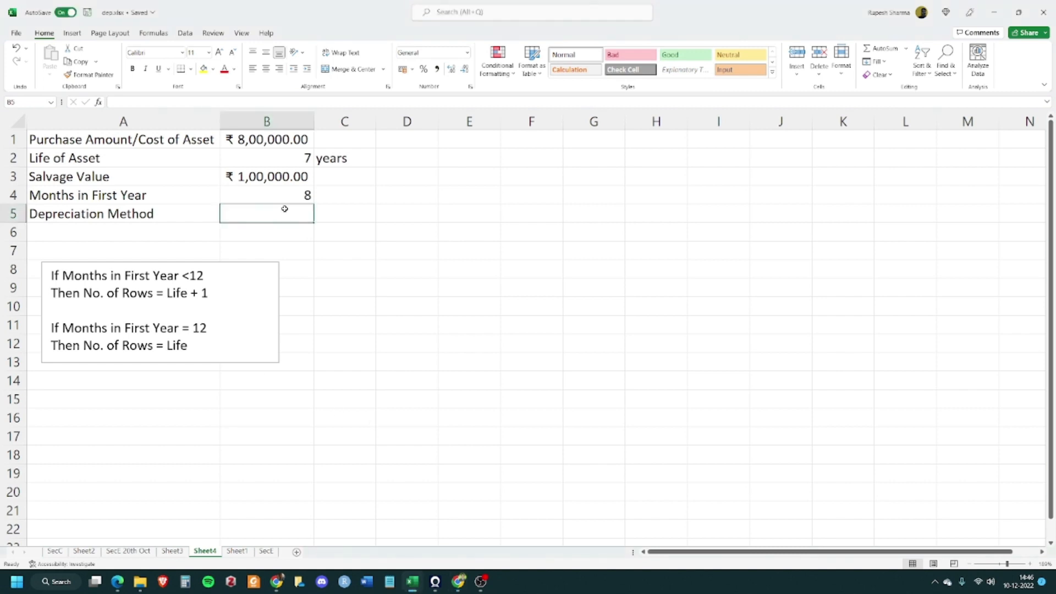
{"action": "left_click", "coordinate": [278, 255]}
{"action": "left_click", "coordinate": [280, 229]}
{"action": "left_click", "coordinate": [282, 213]}
{"action": "left_click", "coordinate": [207, 262]}
{"action": "left_click_drag", "start_coordinate": [206, 262], "coordinate": [207, 242]}
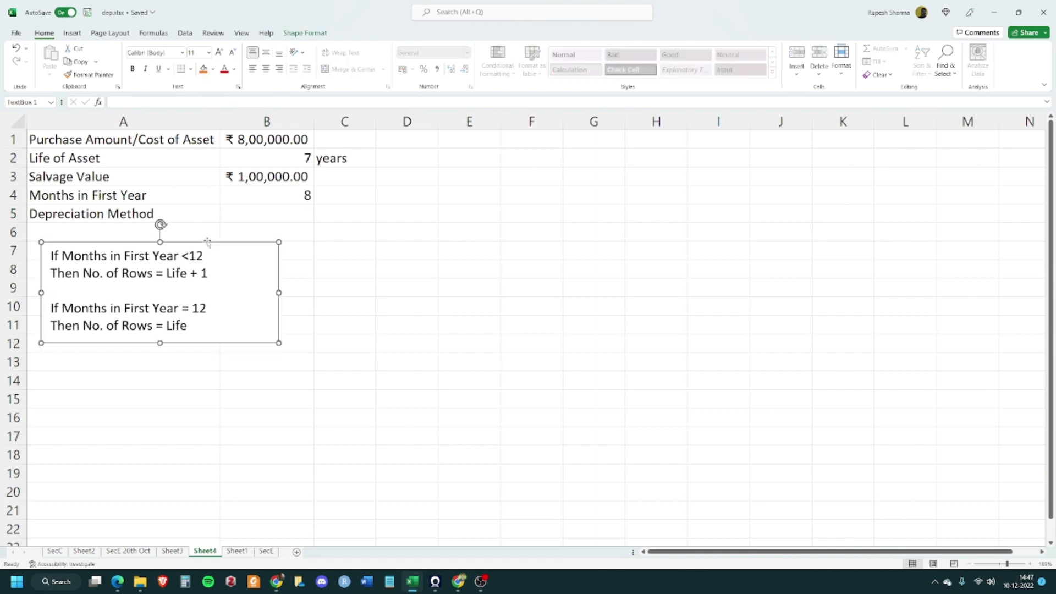
{"action": "left_click", "coordinate": [285, 212]}
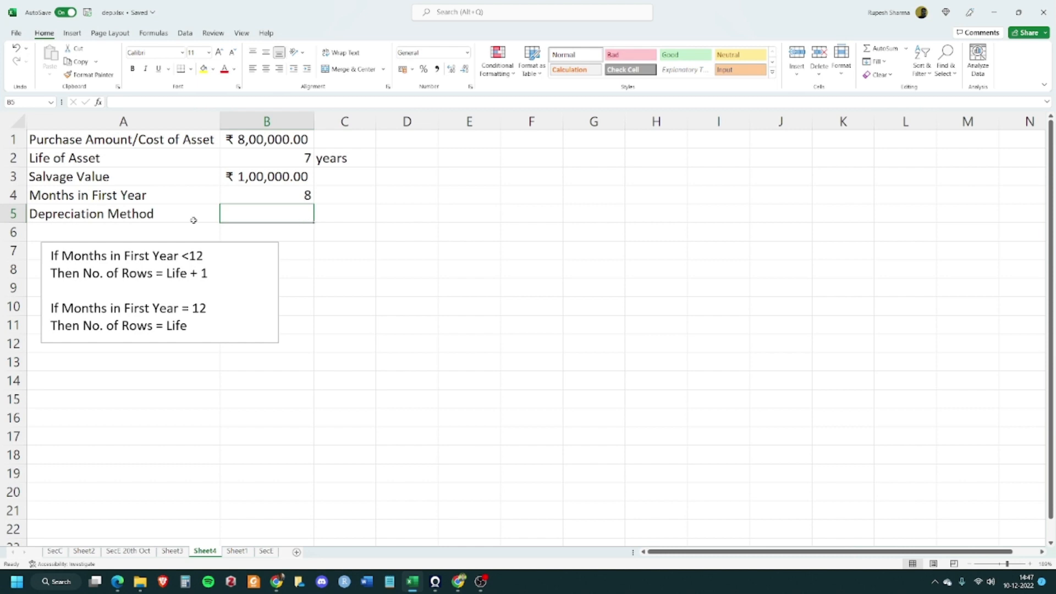
Add a List data validation to cell B5 with the source SLN,DB
{"action": "left_click", "coordinate": [185, 33]}
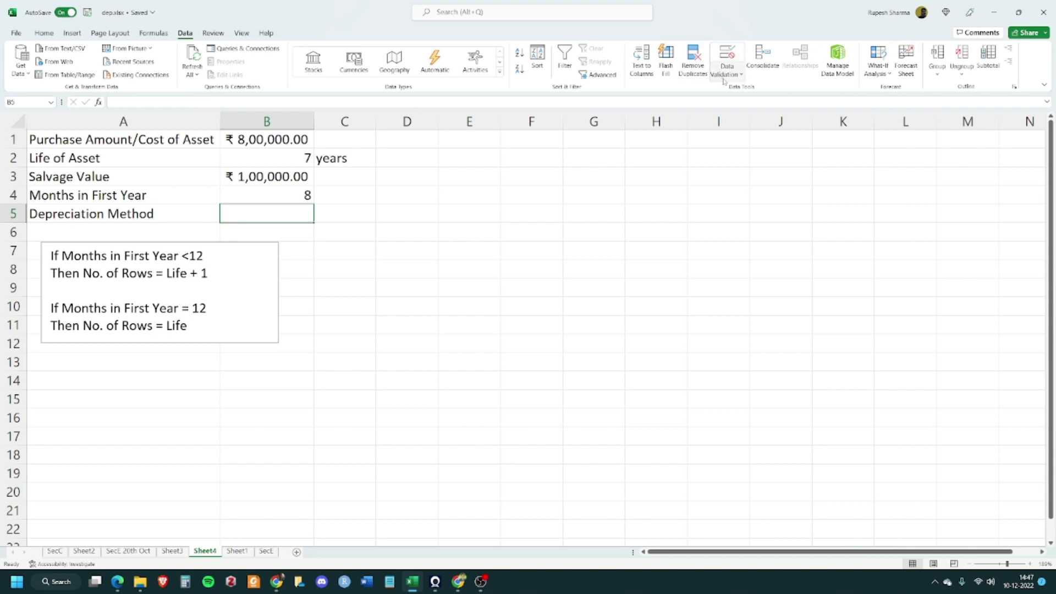
{"action": "left_click", "coordinate": [727, 58]}
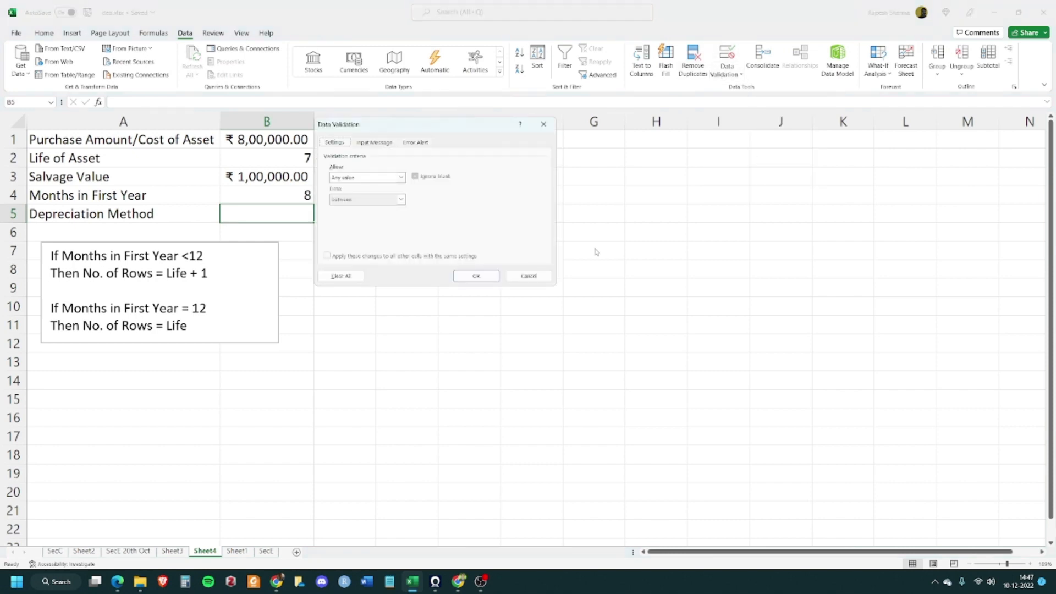
{"action": "left_click", "coordinate": [400, 178]}
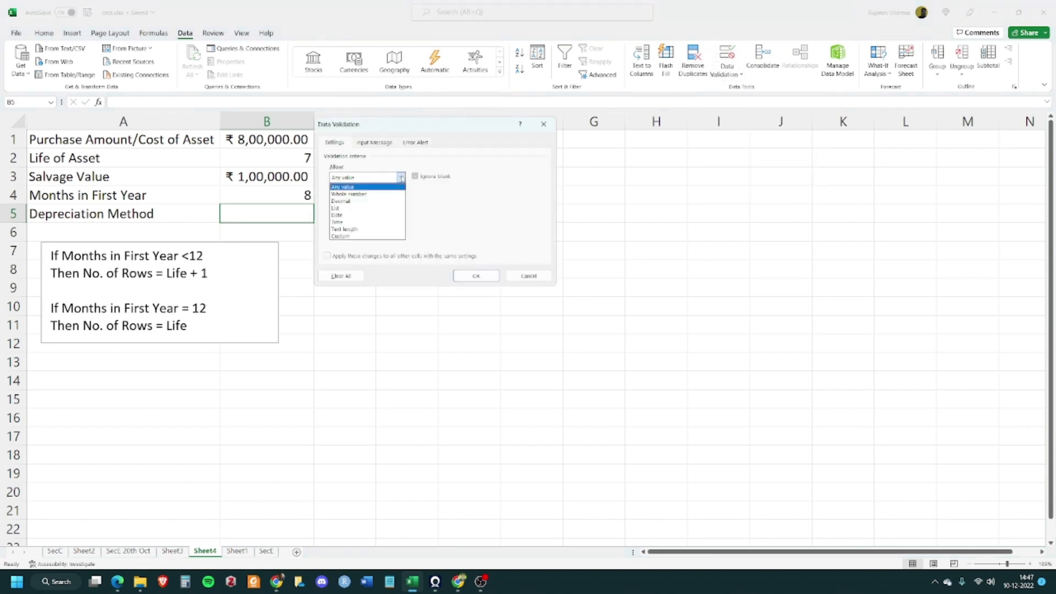
{"action": "left_click", "coordinate": [336, 208]}
{"action": "left_click_drag", "start_coordinate": [428, 134], "coordinate": [530, 163]}
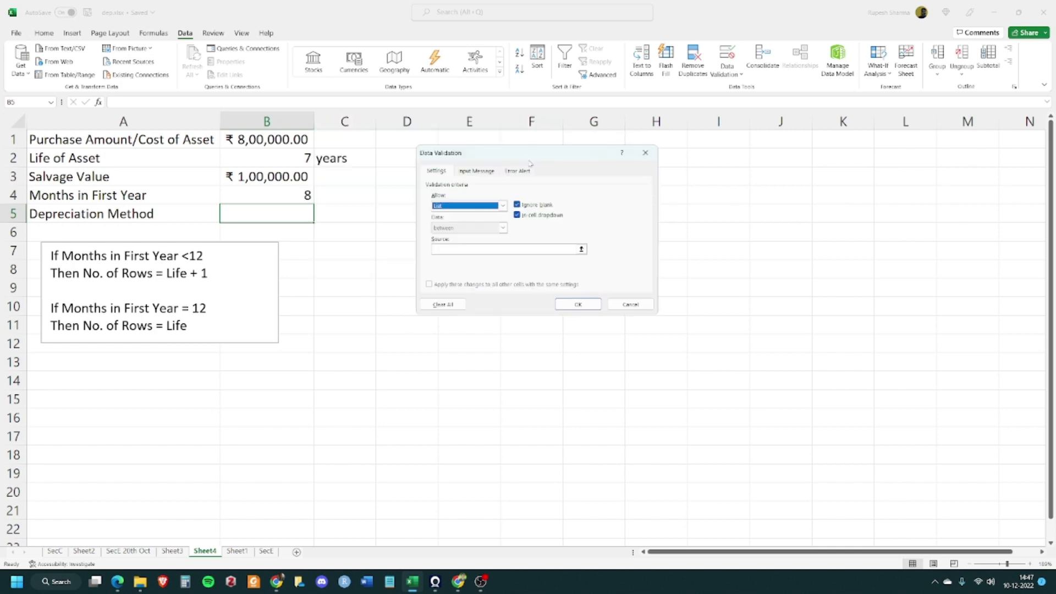
{"action": "left_click", "coordinate": [452, 250]}
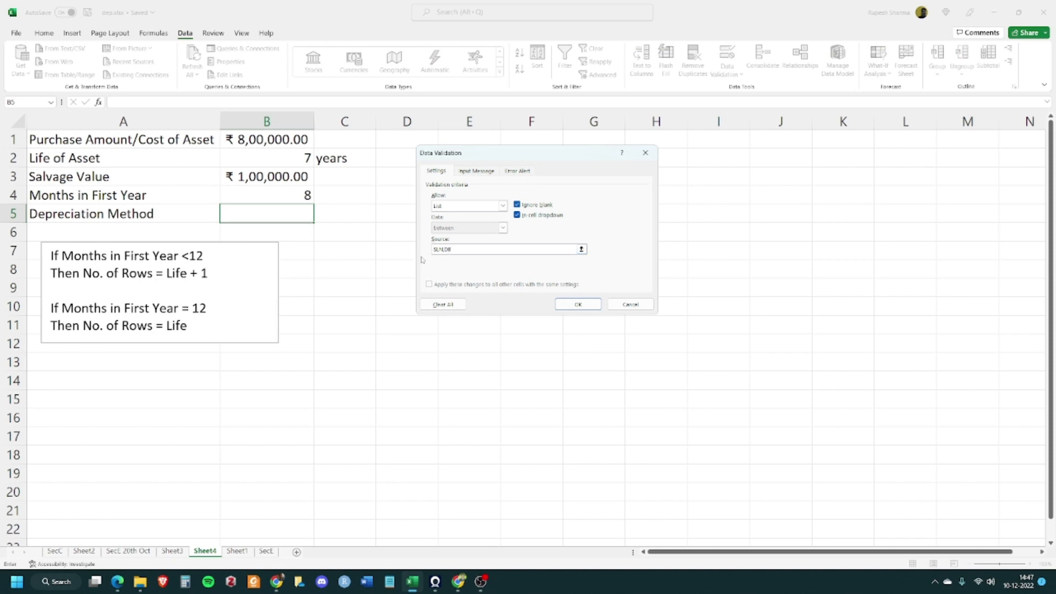
{"action": "left_click", "coordinate": [591, 306]}
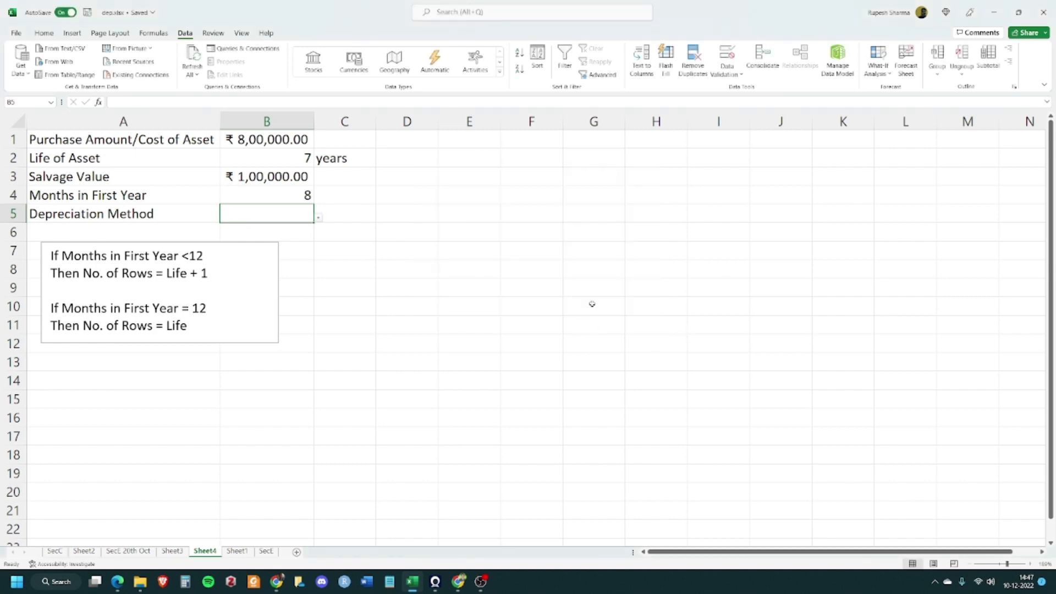
Try the dropdown in B5 and leave SLN selected as the depreciation method
{"action": "left_click", "coordinate": [319, 218]}
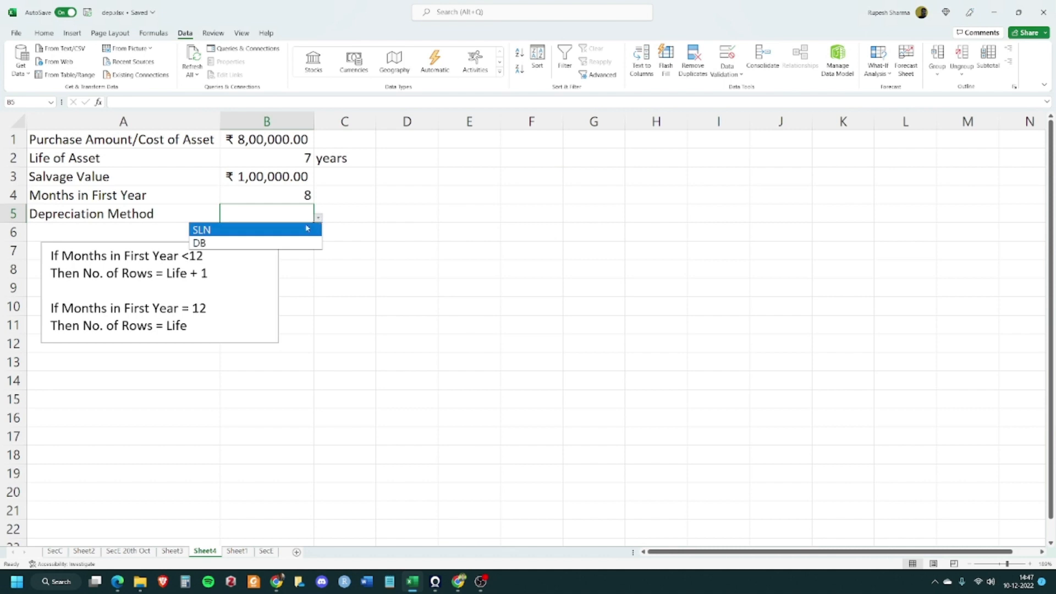
{"action": "left_click", "coordinate": [282, 228]}
{"action": "left_click", "coordinate": [318, 218]}
{"action": "left_click", "coordinate": [251, 243]}
{"action": "left_click", "coordinate": [319, 218]}
{"action": "left_click", "coordinate": [301, 228]}
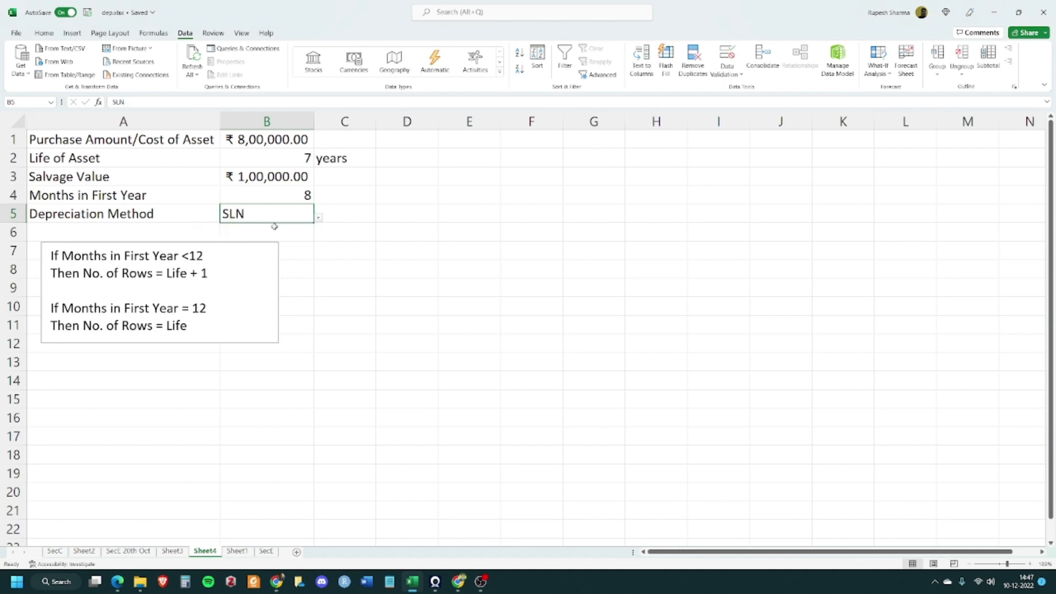
{"action": "left_click", "coordinate": [346, 247]}
{"action": "left_click", "coordinate": [298, 213]}
Copy the SLN table's title and column headers from Sheet3 and paste them at E1 on Sheet4
{"action": "left_click", "coordinate": [454, 152]}
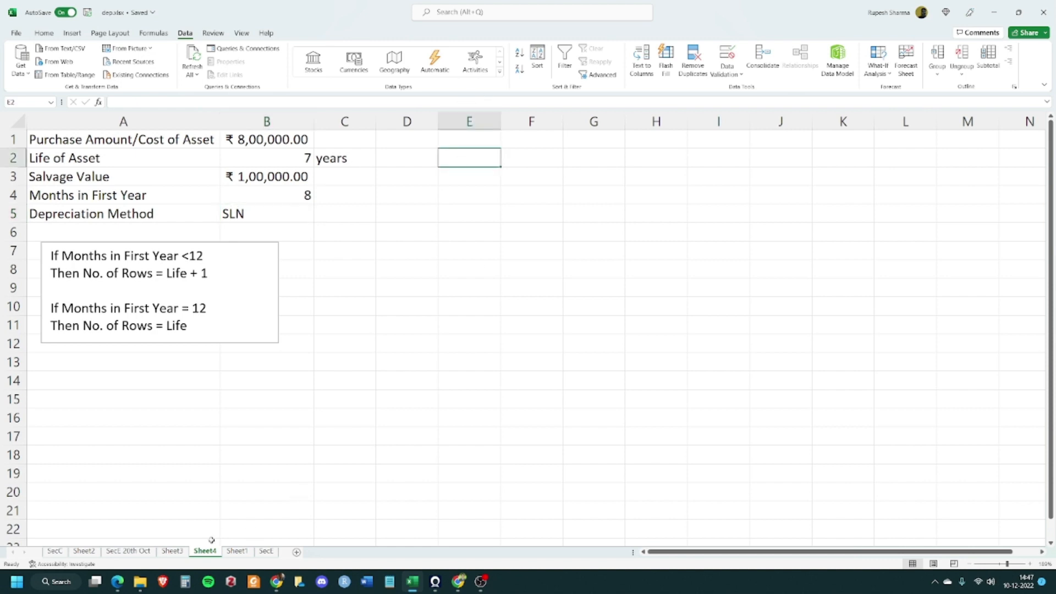
{"action": "left_click", "coordinate": [172, 551]}
{"action": "left_click_drag", "start_coordinate": [383, 137], "coordinate": [651, 147]}
{"action": "right_click", "coordinate": [399, 149]}
{"action": "left_click", "coordinate": [436, 191]}
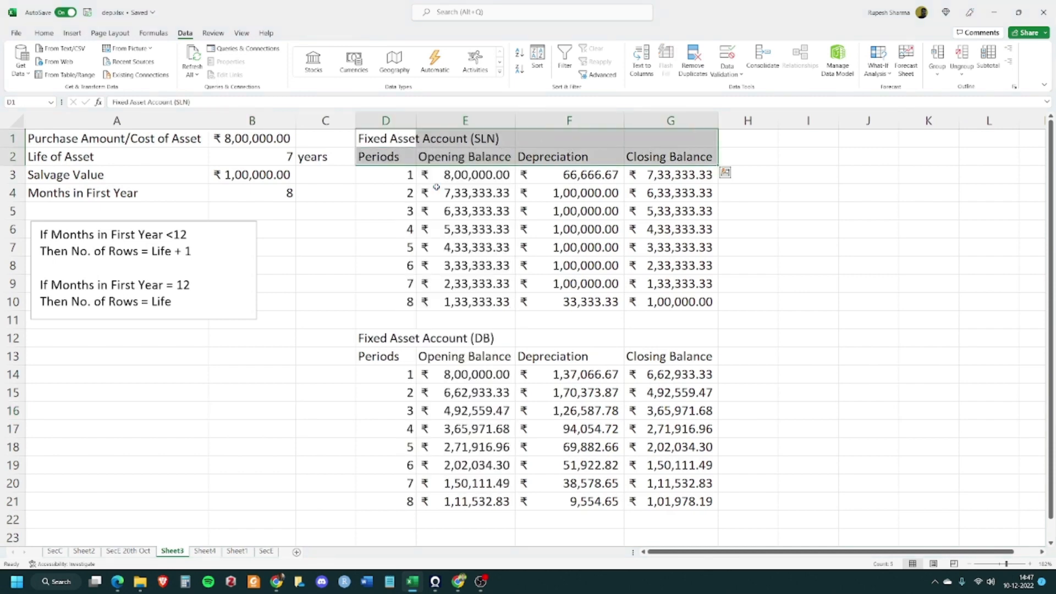
{"action": "left_click", "coordinate": [204, 551]}
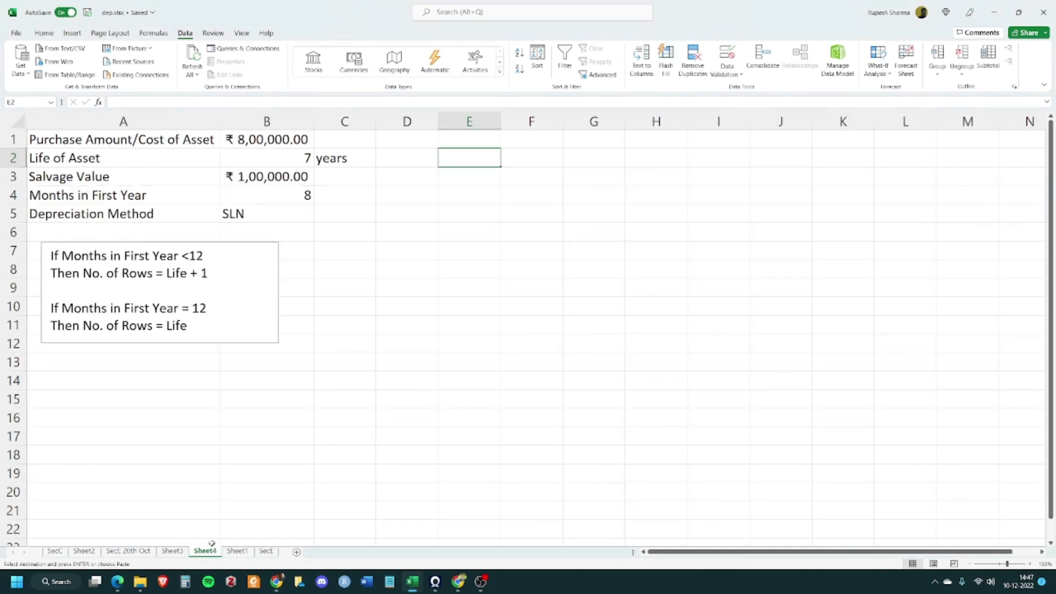
{"action": "left_click", "coordinate": [439, 136]}
{"action": "left_click", "coordinate": [72, 34]}
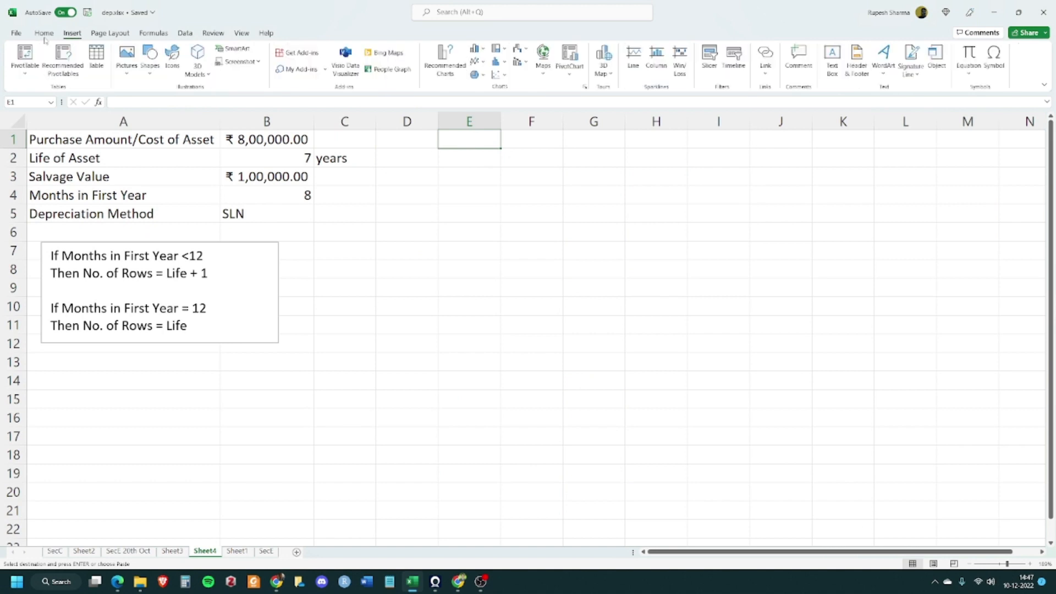
{"action": "left_click", "coordinate": [44, 33]}
{"action": "left_click", "coordinate": [49, 74]}
{"action": "left_click", "coordinate": [48, 153]}
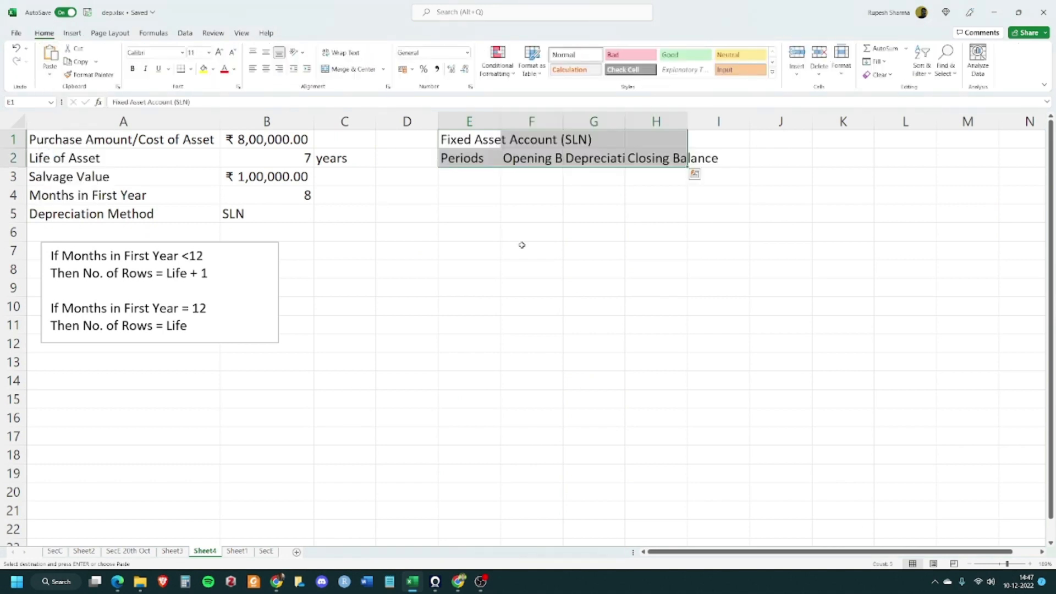
Autofit the widths of columns F, G and H to their headers
{"action": "left_click", "coordinate": [522, 246]}
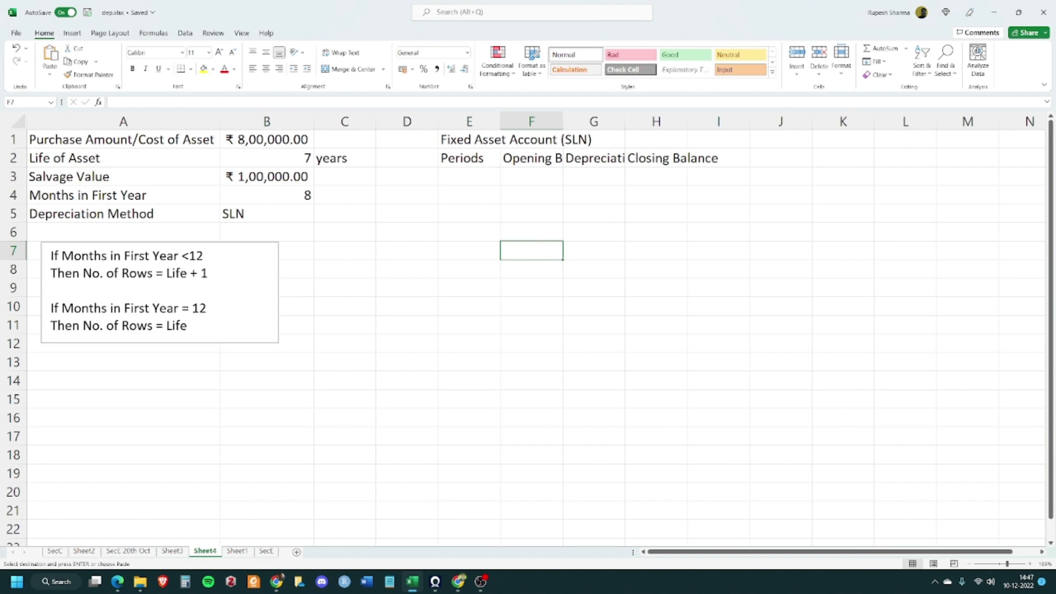
{"action": "double_click", "coordinate": [562, 125]}
{"action": "double_click", "coordinate": [666, 122]}
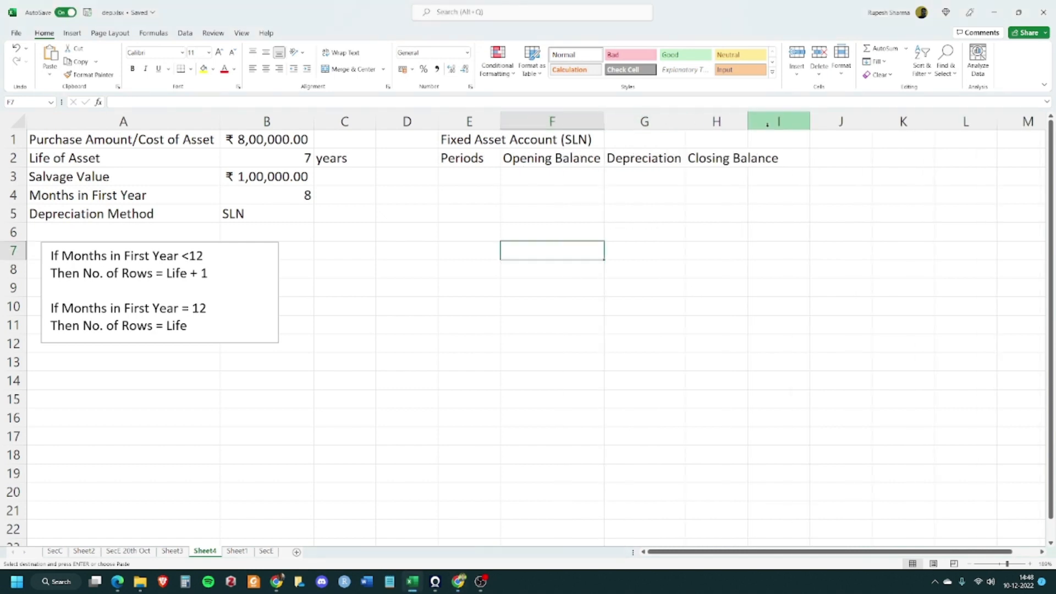
{"action": "double_click", "coordinate": [747, 122]}
{"action": "left_click", "coordinate": [769, 250]}
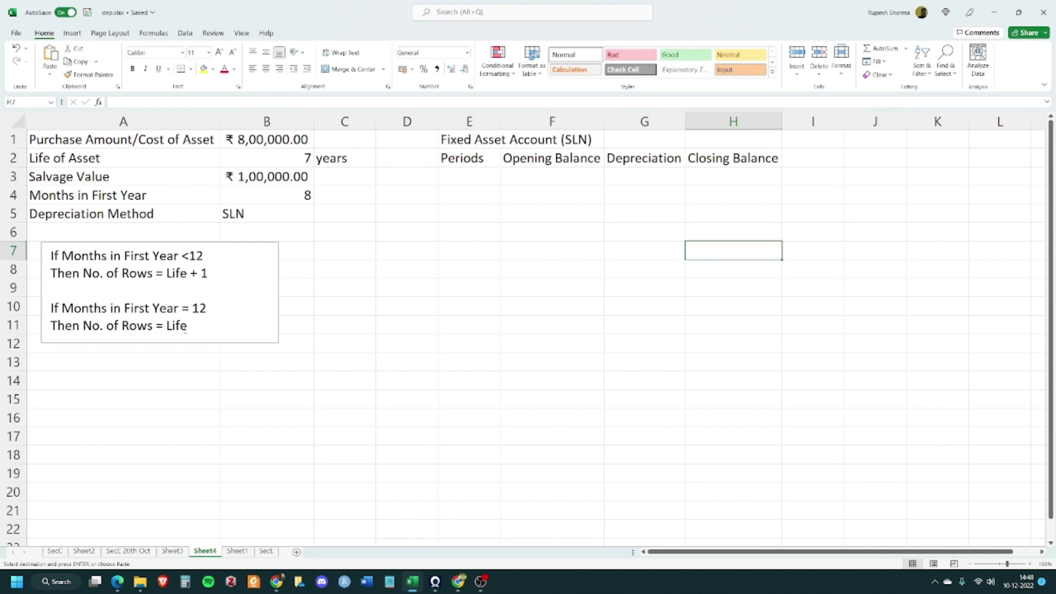
Number the periods 1 to 8 down column E from E3 to E10
{"action": "left_click", "coordinate": [471, 177]}
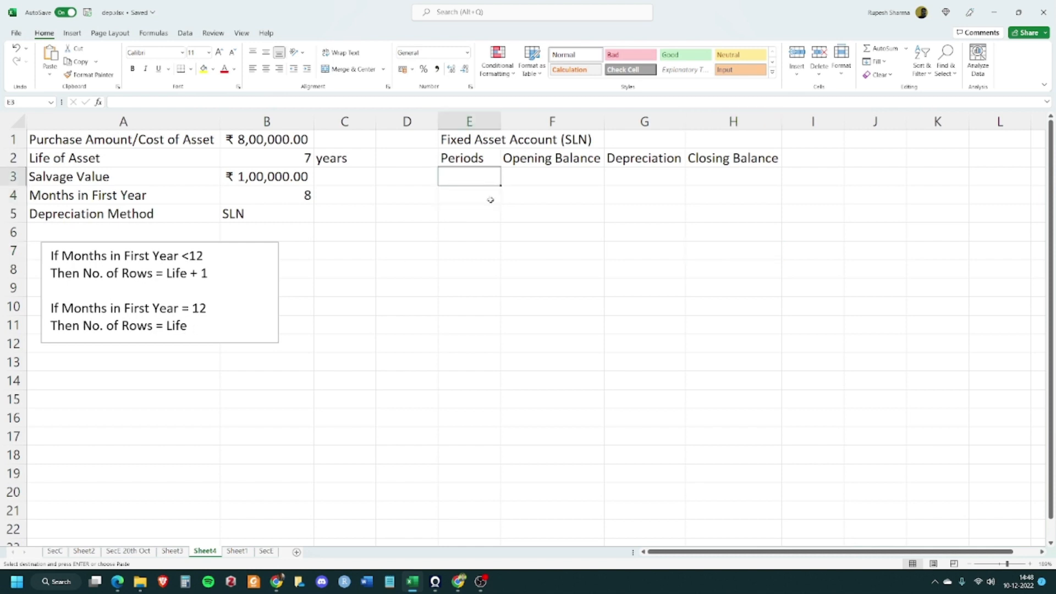
{"action": "type", "text": "1"}
{"action": "key", "text": "Return"}
{"action": "type", "text": "2"}
{"action": "key", "text": "Return"}
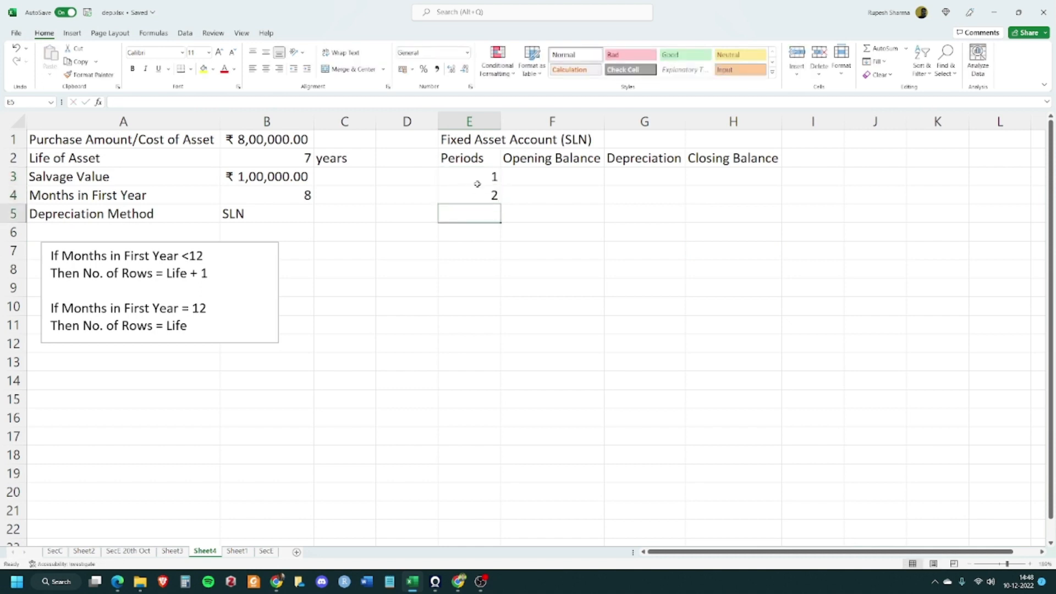
{"action": "left_click_drag", "start_coordinate": [477, 184], "coordinate": [502, 316]}
{"action": "left_click", "coordinate": [587, 366]}
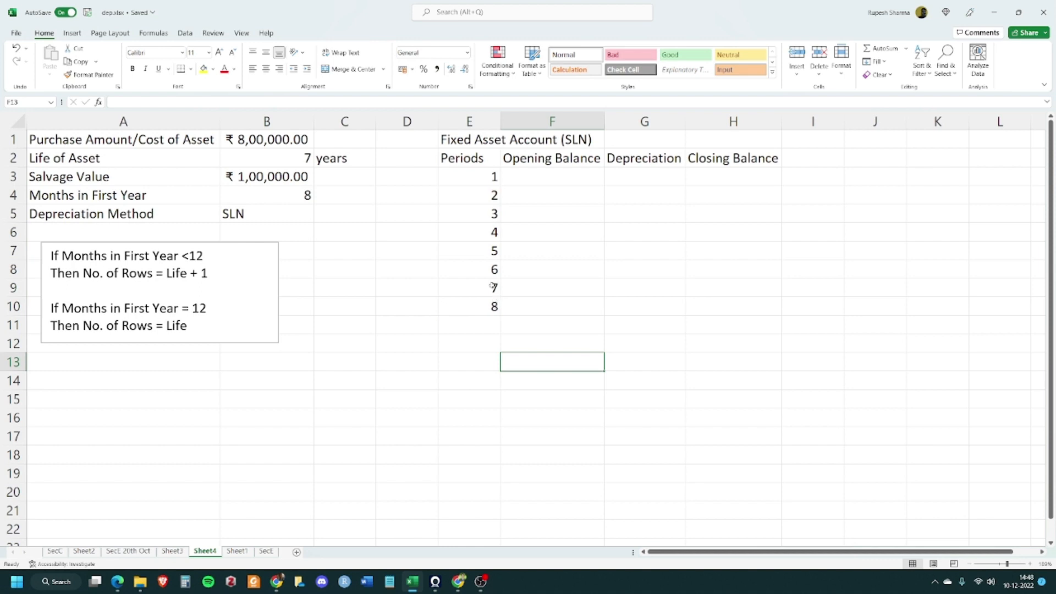
Set the first opening balance in F3 to reference the asset cost in B1
{"action": "left_click", "coordinate": [555, 177]}
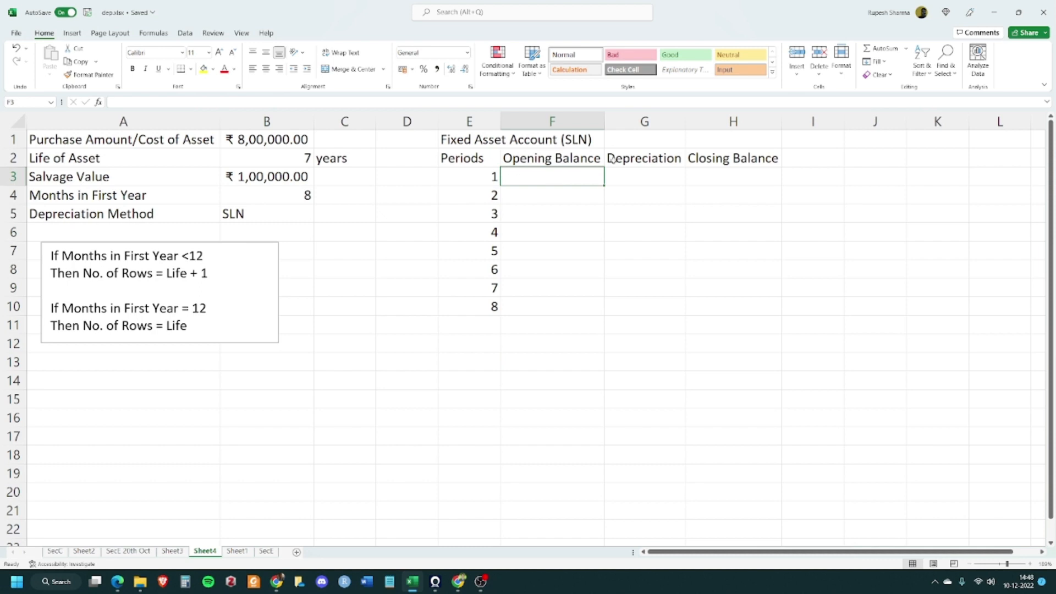
{"action": "type", "text": "="}
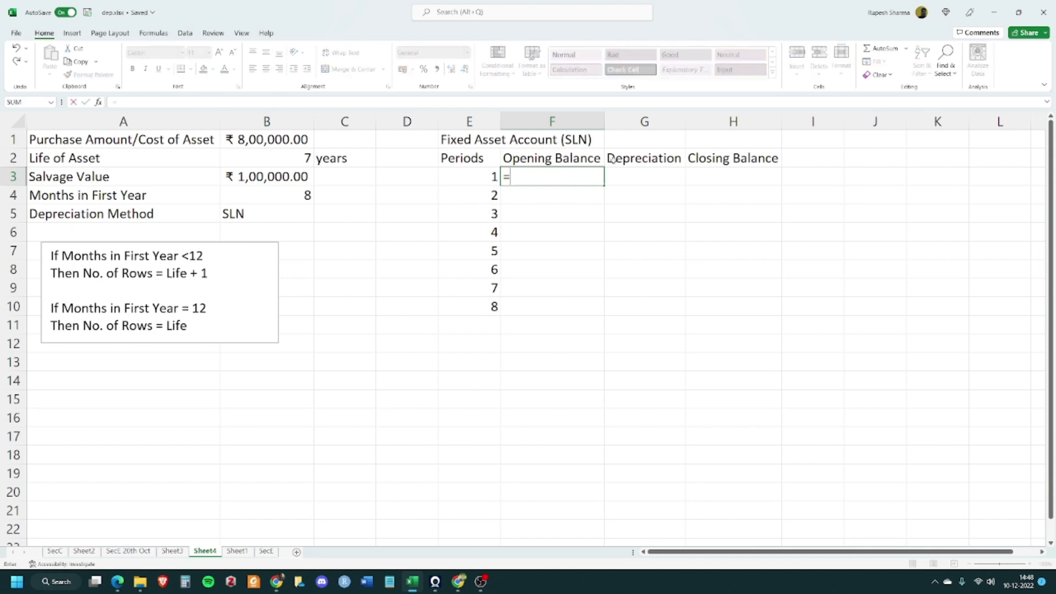
{"action": "left_click", "coordinate": [284, 140]}
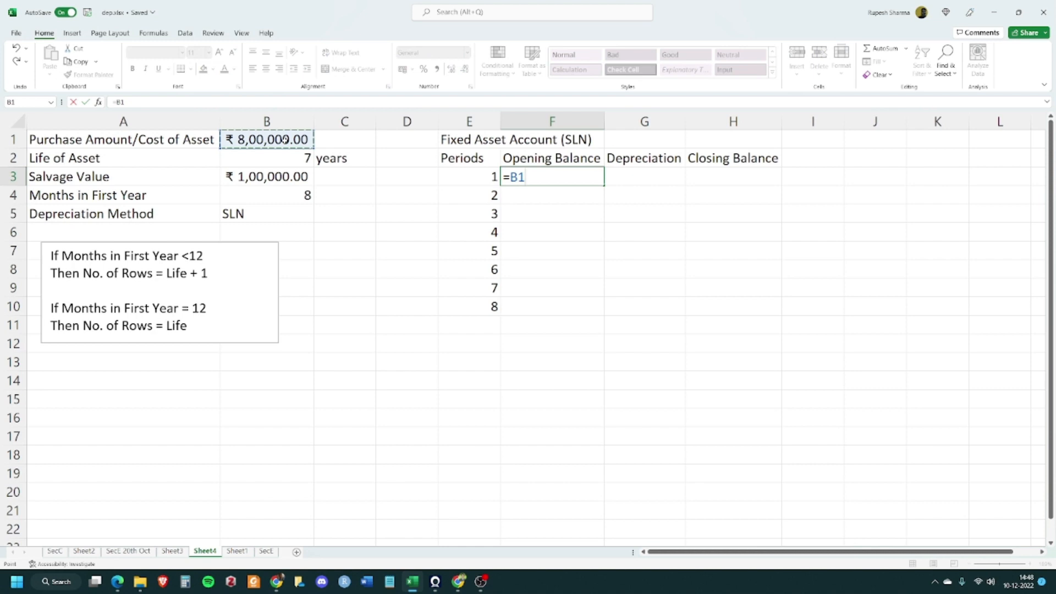
{"action": "key", "text": "Tab"}
{"action": "left_click", "coordinate": [576, 175]}
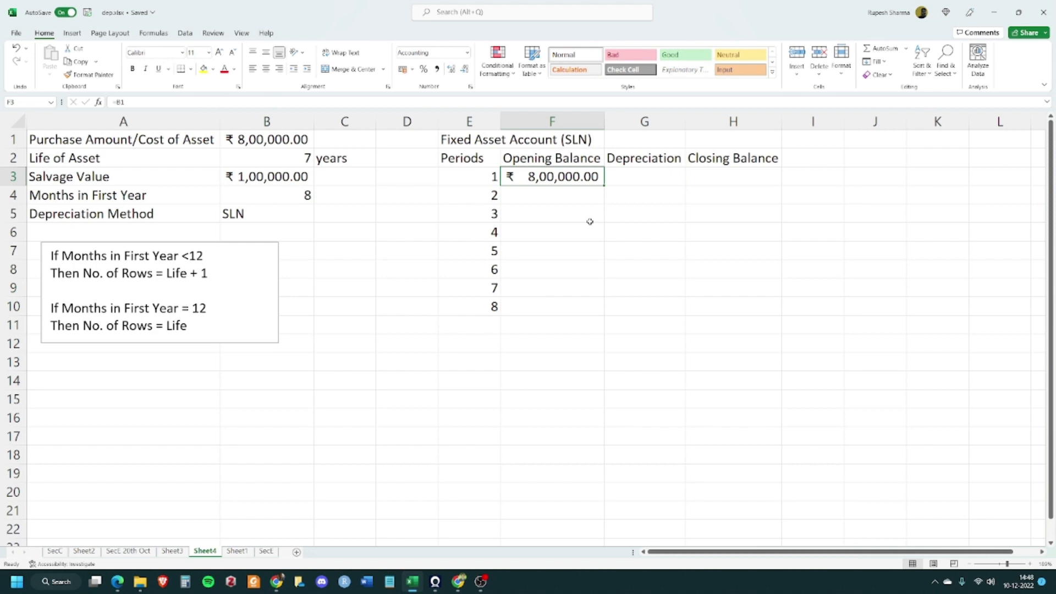
{"action": "left_click", "coordinate": [633, 171]}
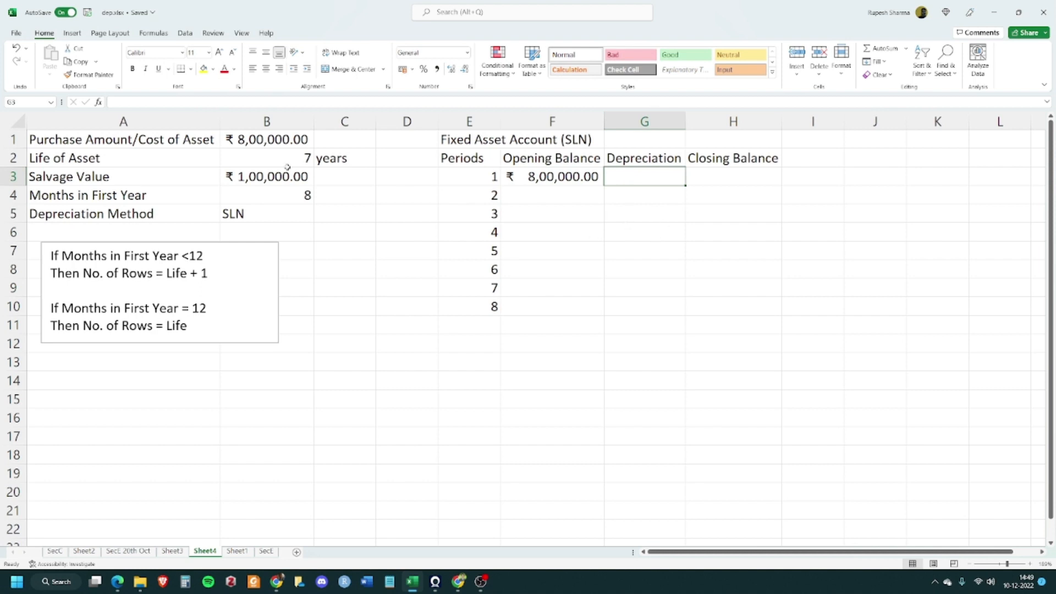
Insert the picture Depreciation_Decision Tree Diagram.png from the SBSEC > August2022 folder into Sheet4
{"action": "left_click", "coordinate": [72, 33]}
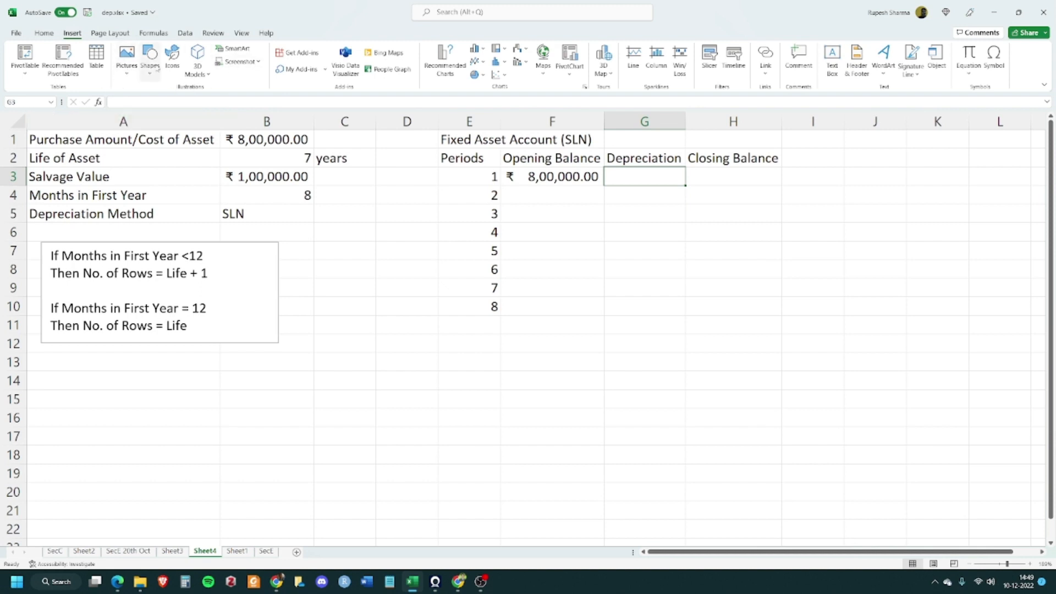
{"action": "left_click", "coordinate": [127, 69]}
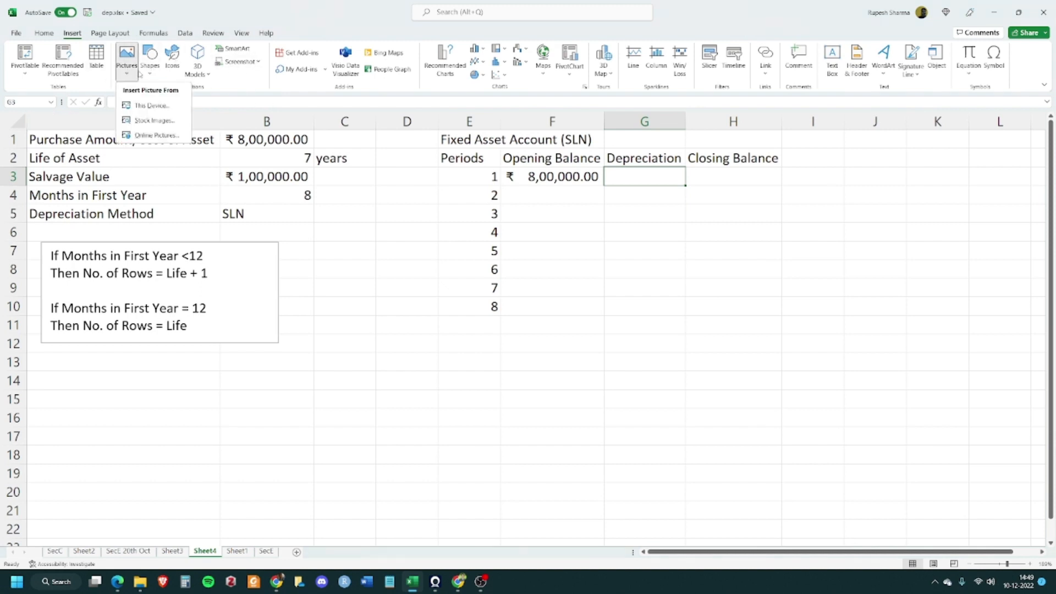
{"action": "left_click", "coordinate": [157, 105]}
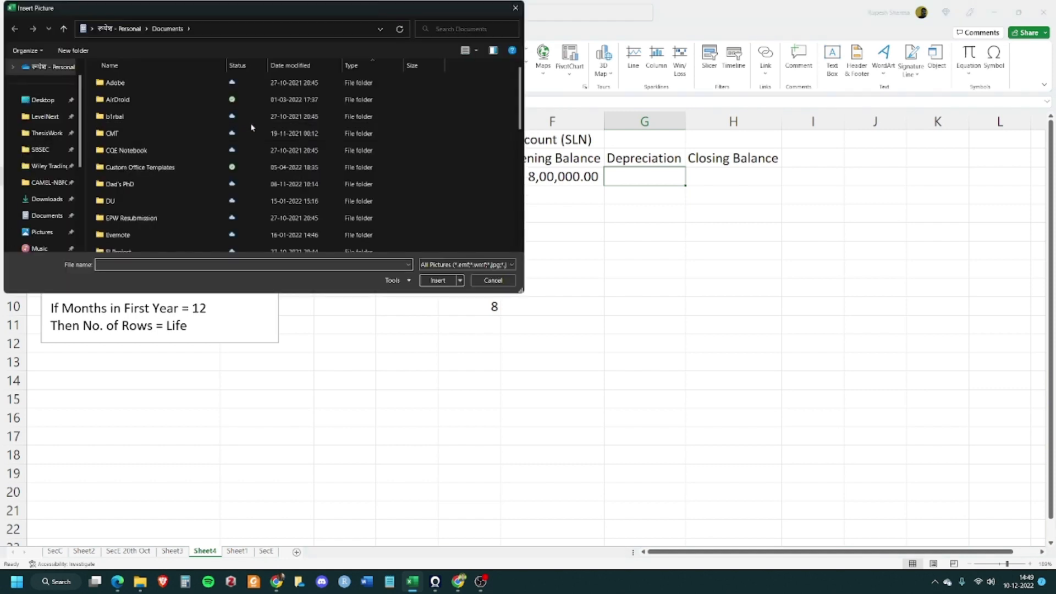
{"action": "left_click", "coordinate": [41, 149]}
{"action": "double_click", "coordinate": [126, 100]}
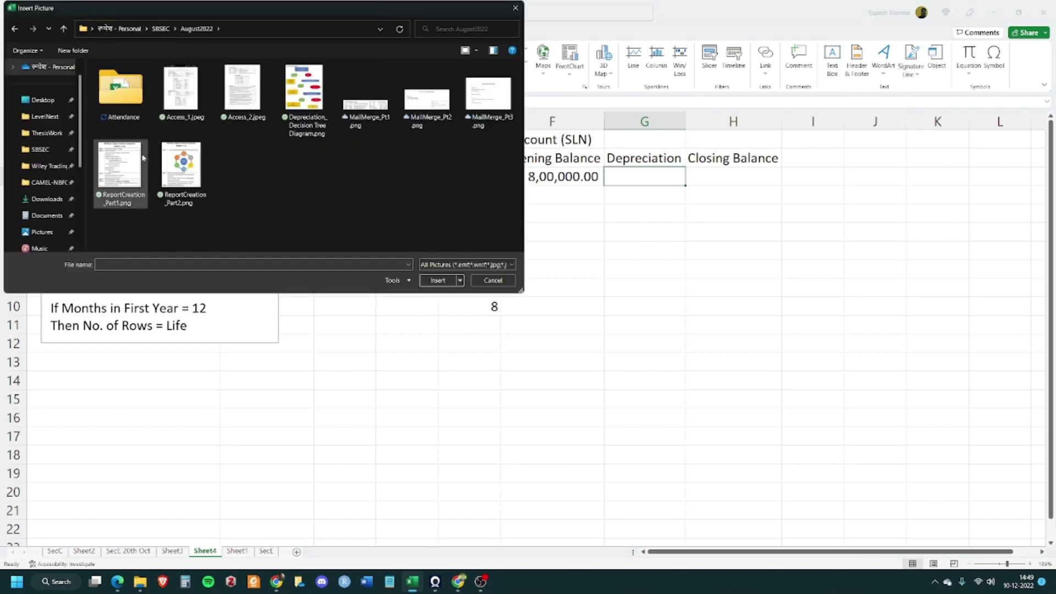
{"action": "left_click", "coordinate": [322, 100]}
{"action": "left_click", "coordinate": [444, 278]}
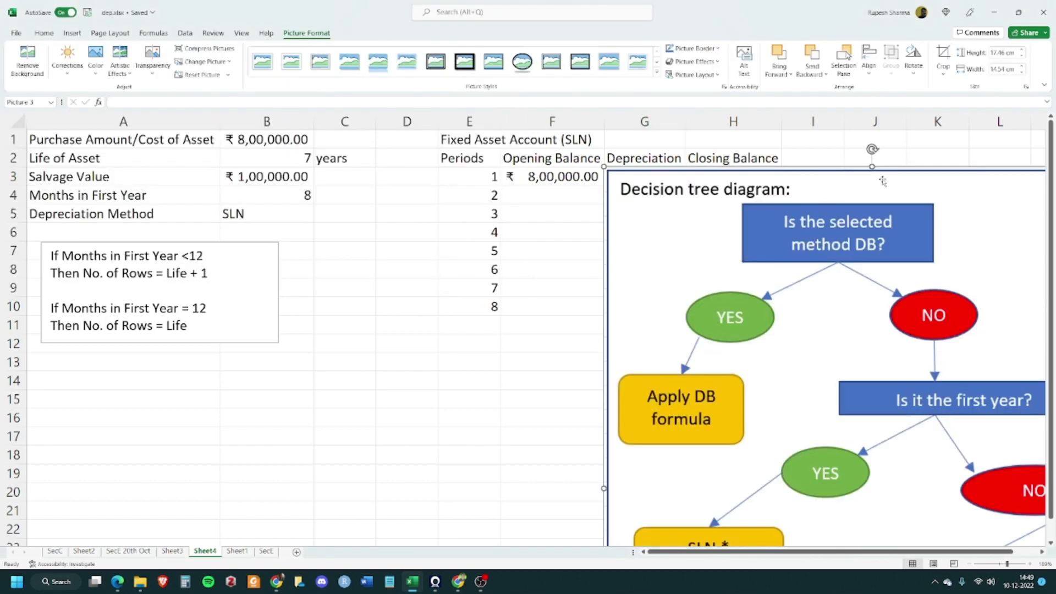
Shrink the decision tree picture to about 9.3 cm by 6.9 cm and place it below the inputs over columns B to D
{"action": "left_click_drag", "start_coordinate": [880, 179], "coordinate": [423, 154]}
{"action": "left_click_drag", "start_coordinate": [696, 149], "coordinate": [509, 291]}
{"action": "left_click_drag", "start_coordinate": [442, 371], "coordinate": [364, 212]}
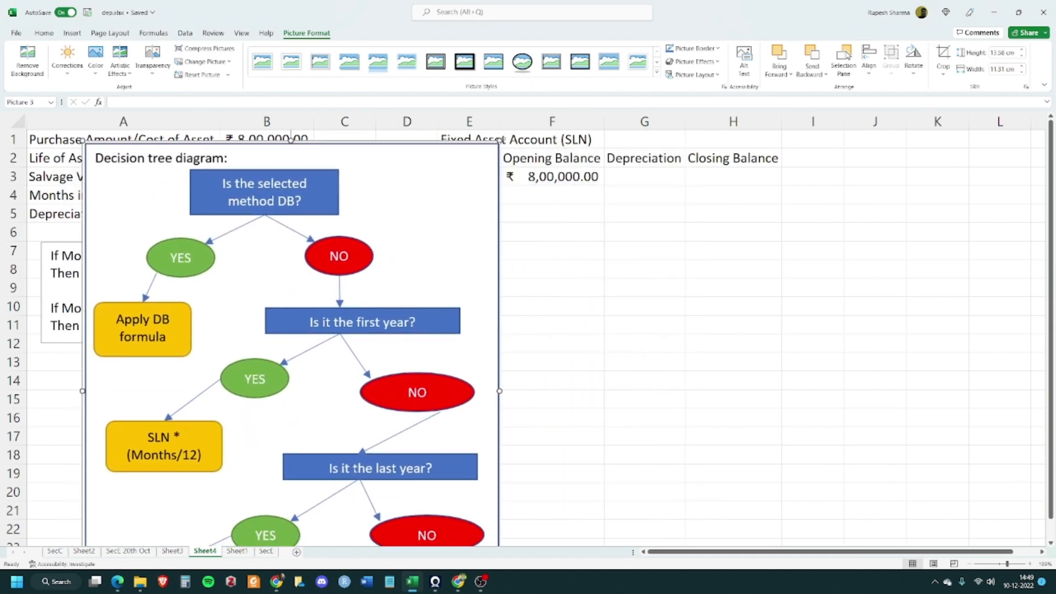
{"action": "left_click_drag", "start_coordinate": [497, 138], "coordinate": [383, 284]}
{"action": "left_click_drag", "start_coordinate": [317, 356], "coordinate": [402, 296]}
{"action": "left_click_drag", "start_coordinate": [471, 216], "coordinate": [443, 251]}
{"action": "left_click_drag", "start_coordinate": [382, 299], "coordinate": [397, 273]}
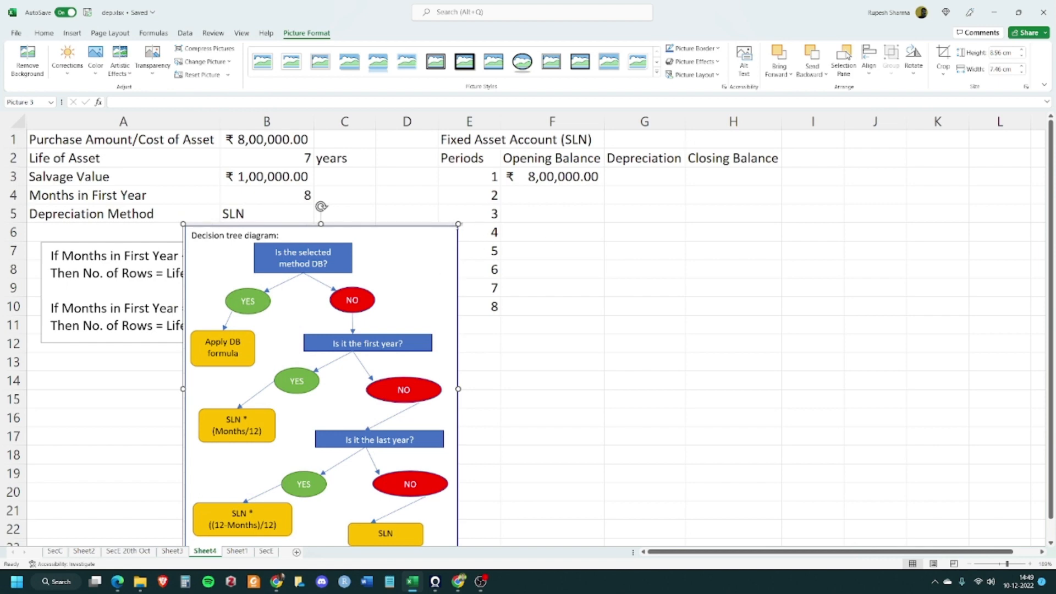
{"action": "left_click_drag", "start_coordinate": [458, 224], "coordinate": [438, 247]}
{"action": "left_click_drag", "start_coordinate": [404, 304], "coordinate": [414, 284]}
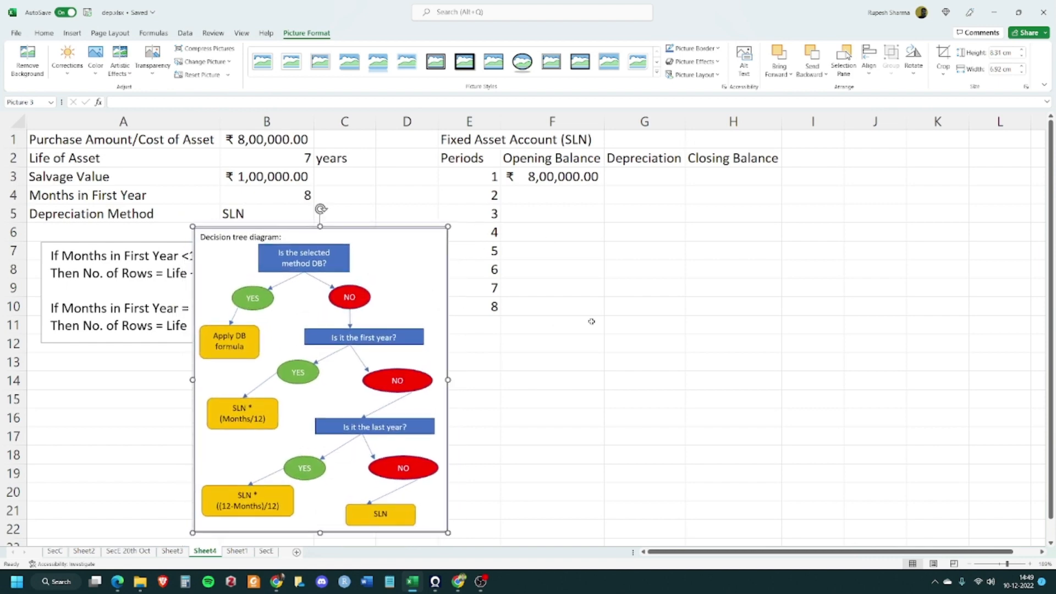
{"action": "left_click", "coordinate": [617, 324]}
{"action": "left_click", "coordinate": [651, 185]}
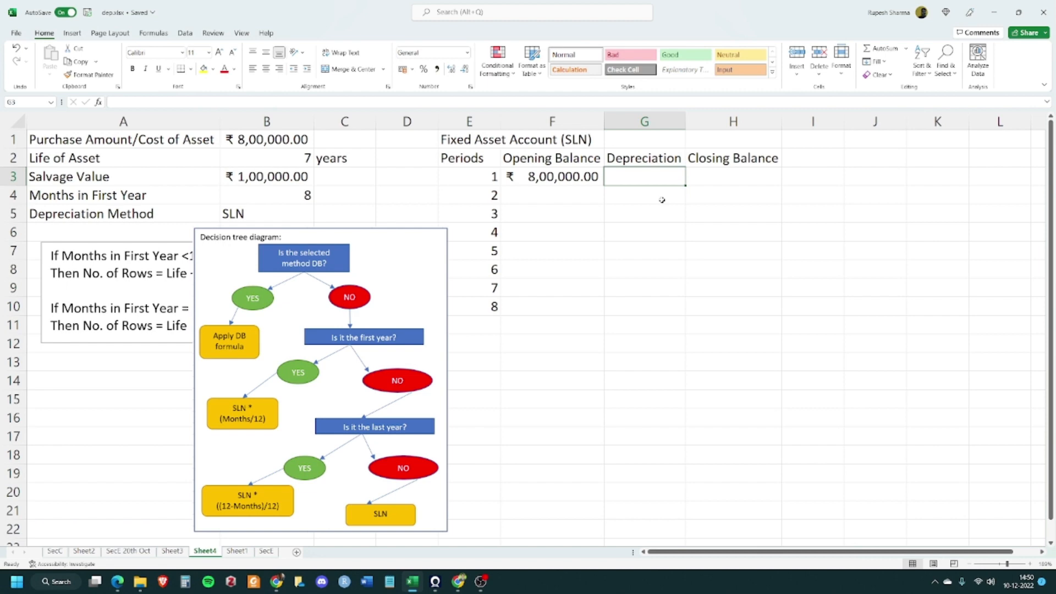
Show formulas on Sheet3 and review the SLN and DB depreciation formulas in its tables
{"action": "left_click", "coordinate": [174, 551]}
{"action": "left_click", "coordinate": [578, 212]}
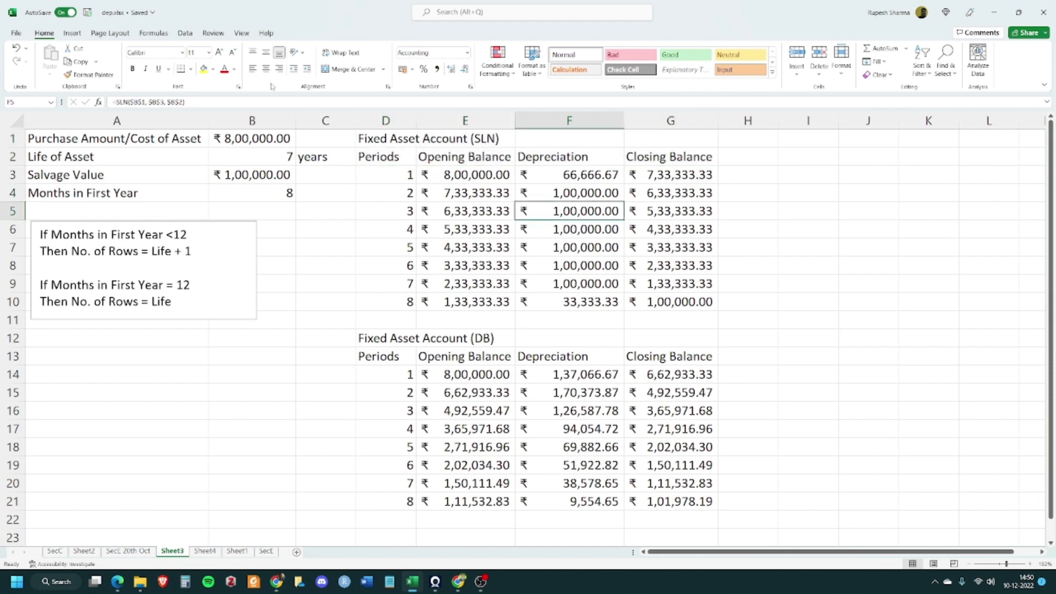
{"action": "left_click", "coordinate": [185, 33]}
{"action": "left_click", "coordinate": [153, 33]}
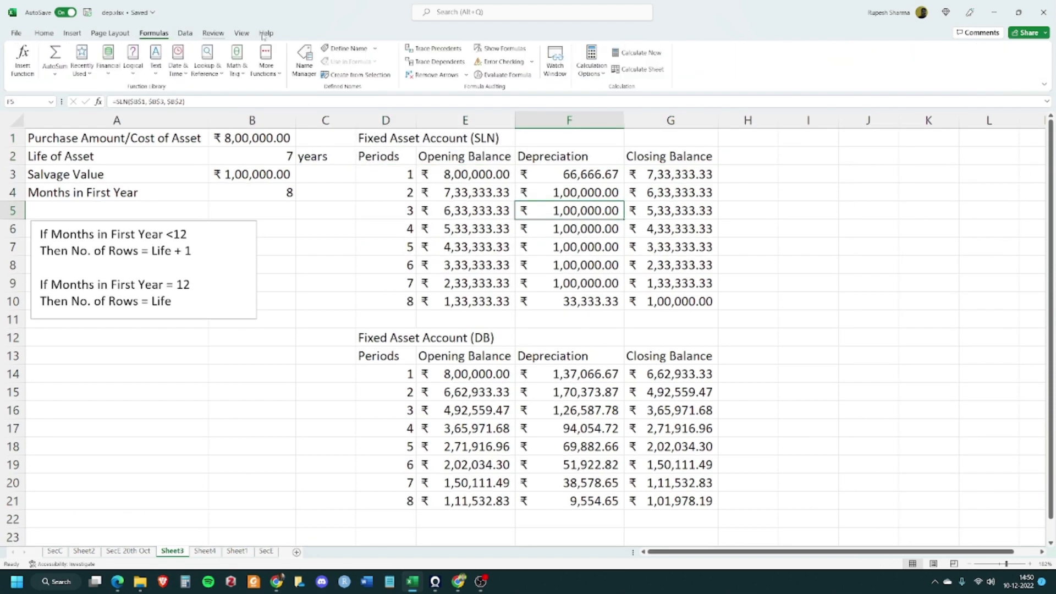
{"action": "left_click", "coordinate": [500, 48]}
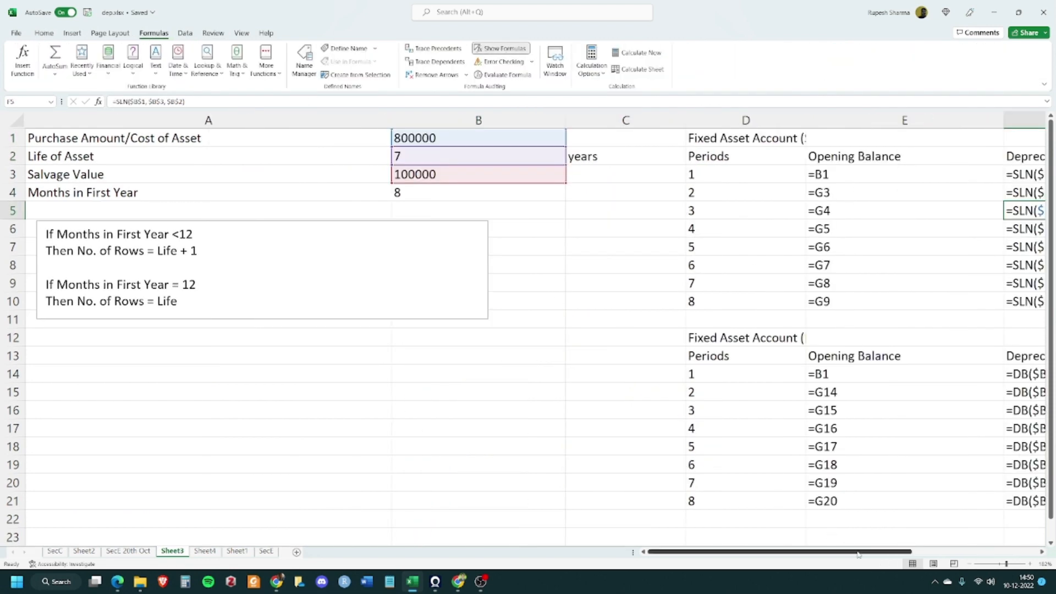
{"action": "left_click_drag", "start_coordinate": [857, 551], "coordinate": [960, 546]}
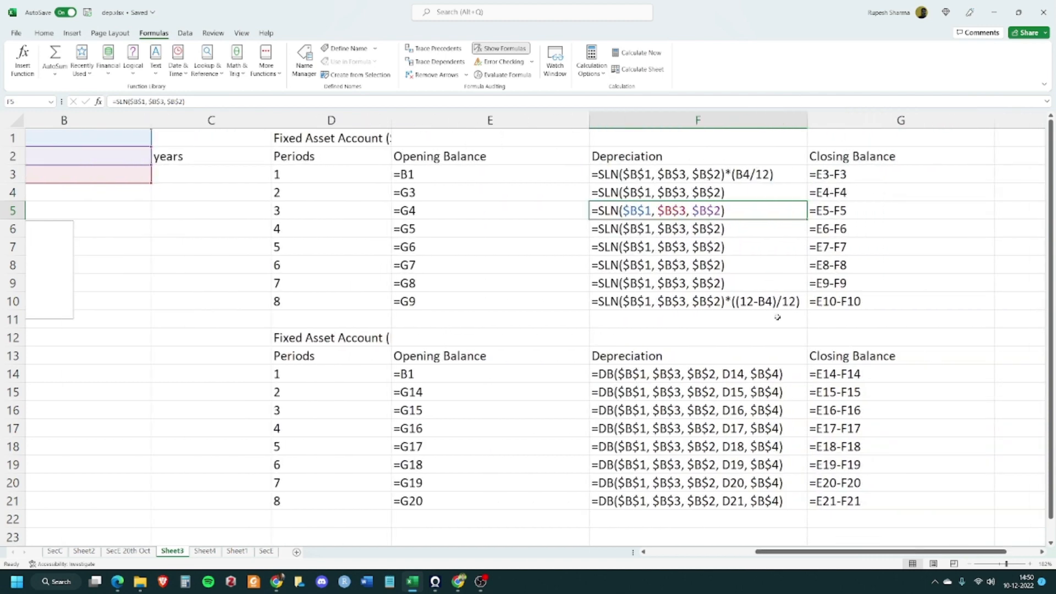
{"action": "left_click", "coordinate": [776, 171]}
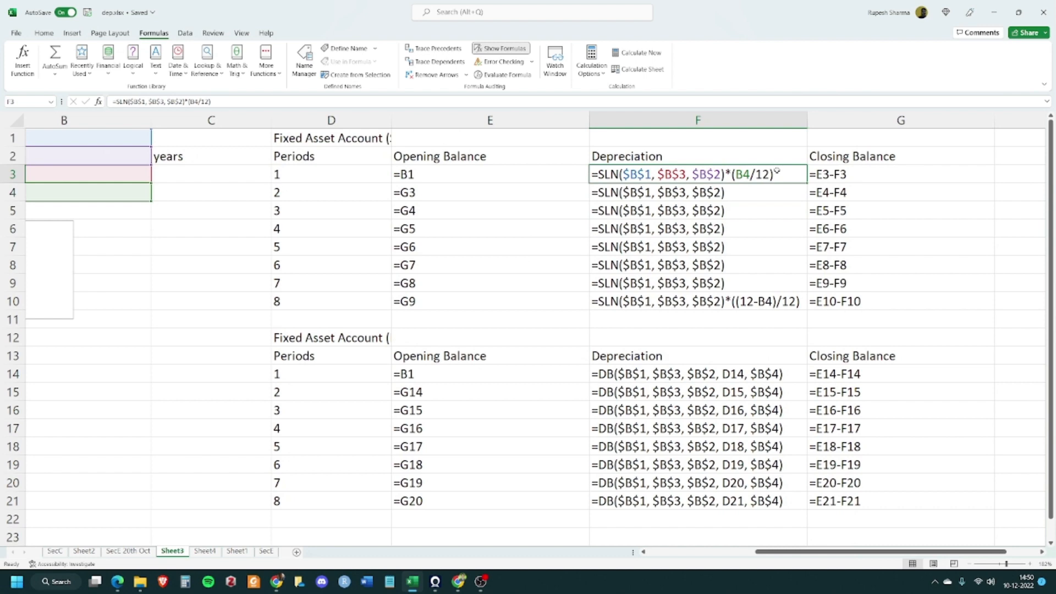
{"action": "left_click", "coordinate": [722, 299]}
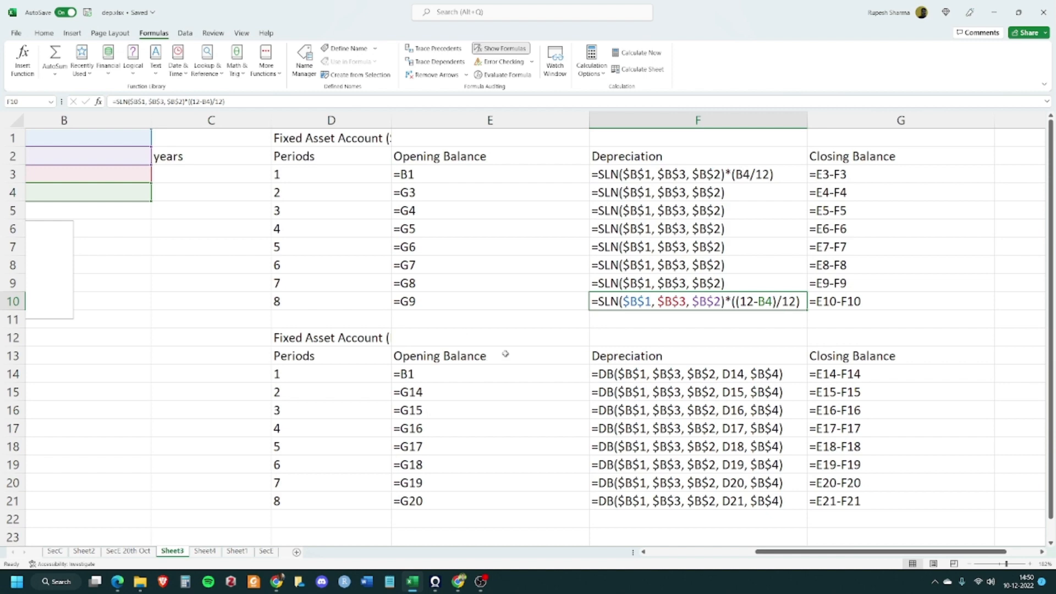
Back on Sheet4, start an IF formula in G3 testing whether $B$5 equals "DB", opening a DB function as the true value
{"action": "left_click", "coordinate": [215, 553]}
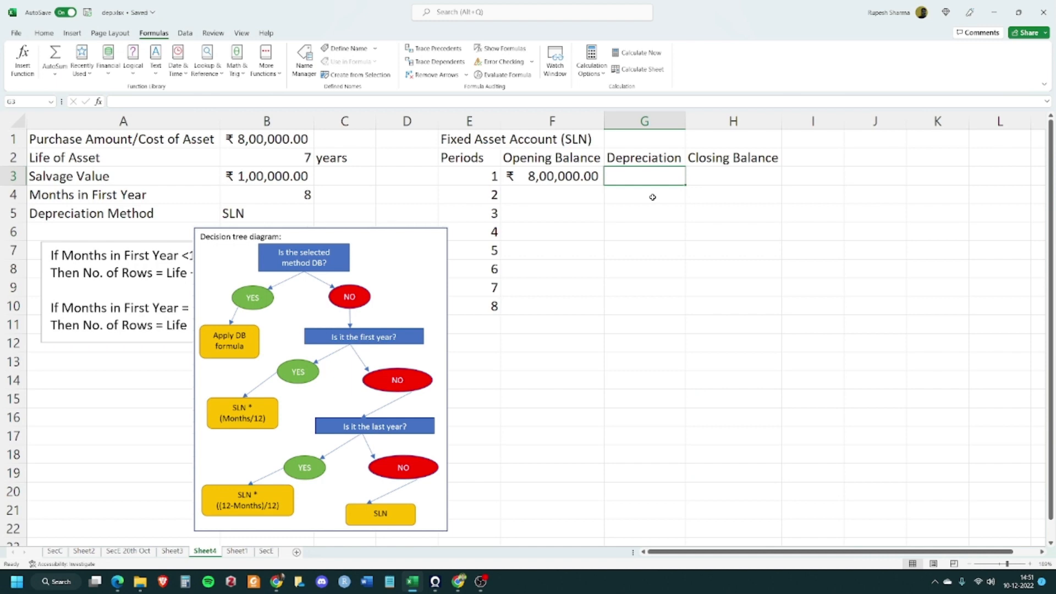
{"action": "type", "text": "="}
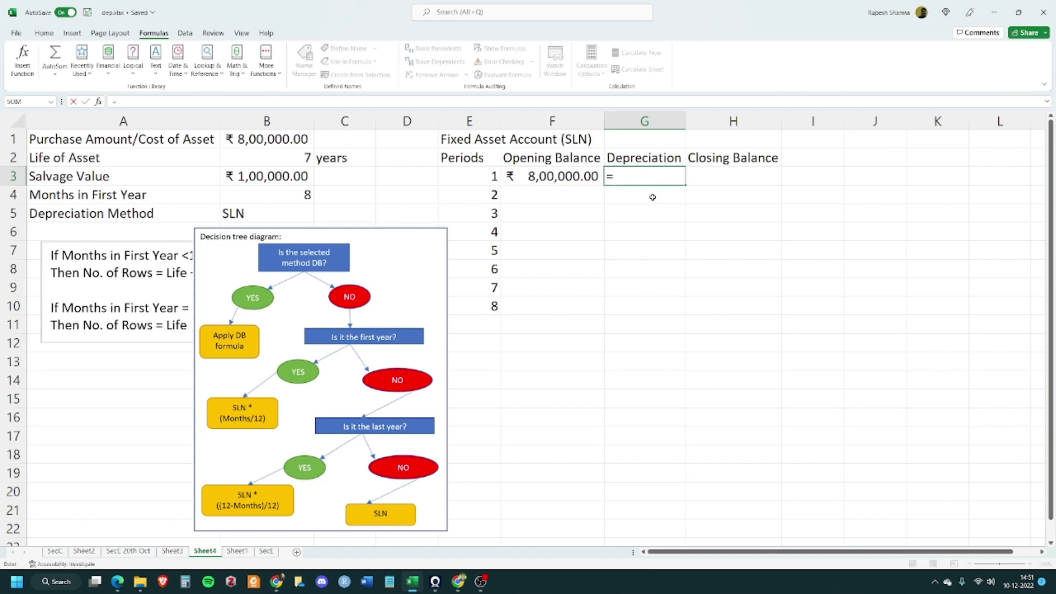
{"action": "type", "text": "IF("}
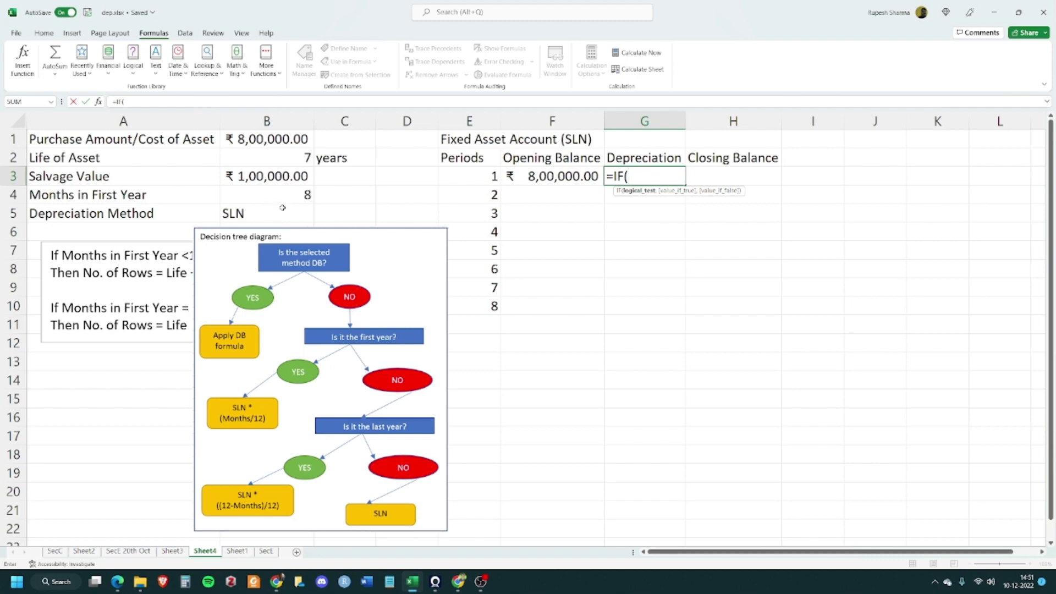
{"action": "left_click", "coordinate": [264, 208]}
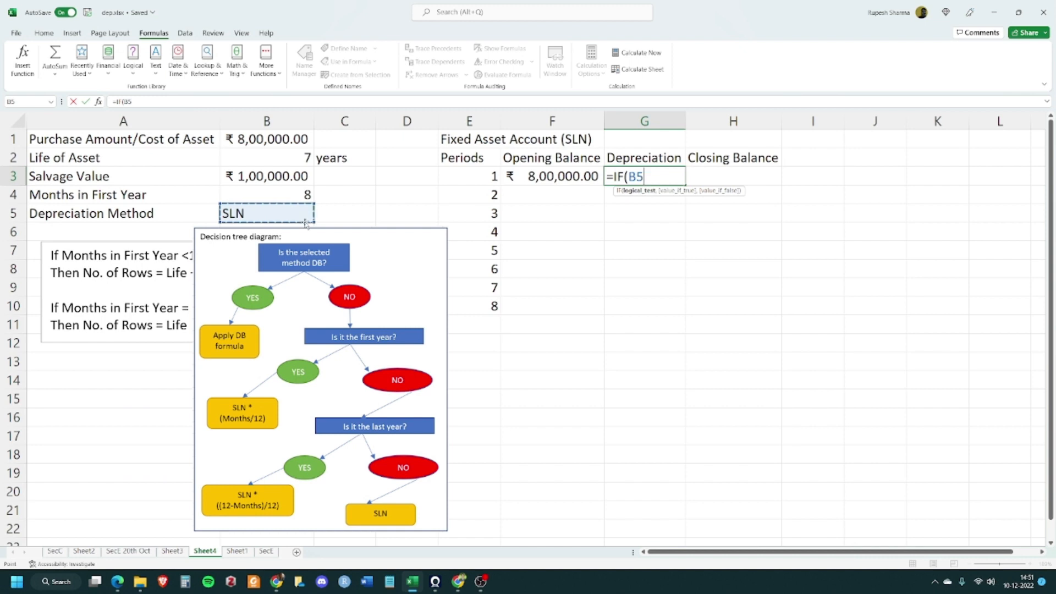
{"action": "key", "text": "F4"}
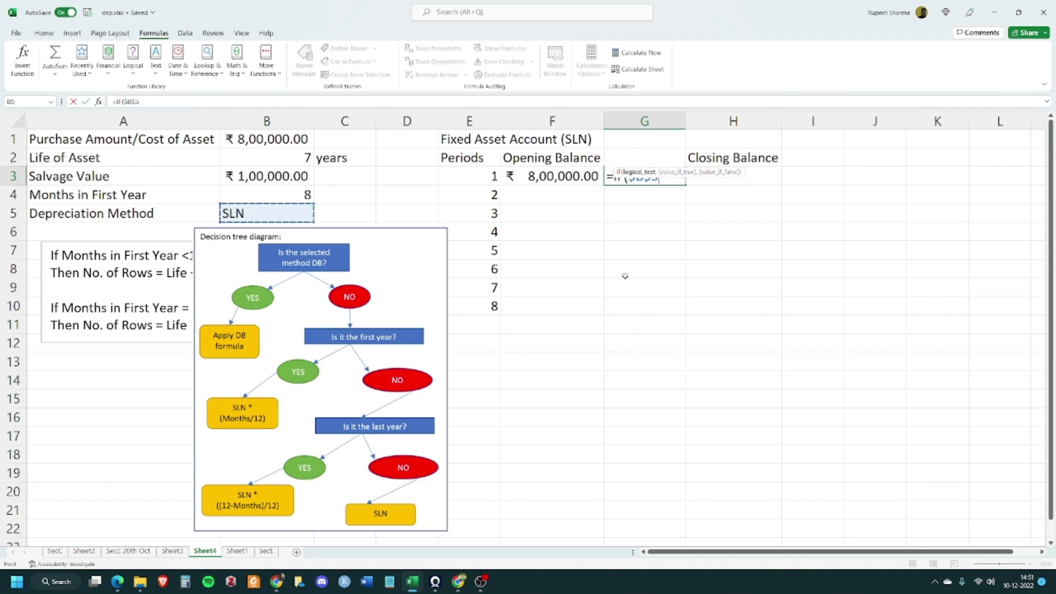
{"action": "type", "text": "="}
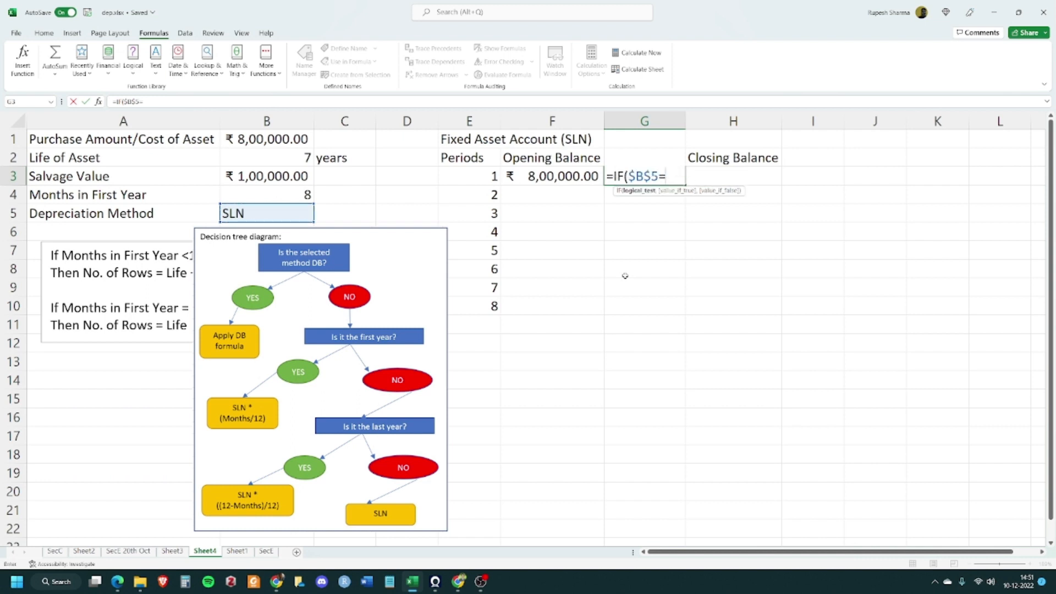
{"action": "type", "text": "-\"DB"}
{"action": "type", "text": "\""}
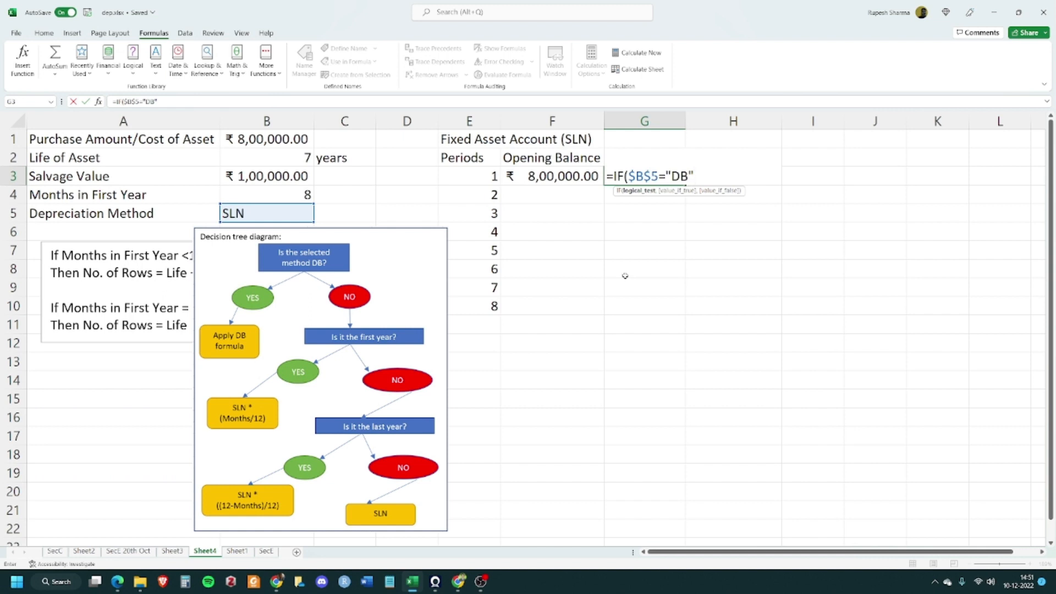
{"action": "type", "text": ","}
{"action": "type", "text": "db"}
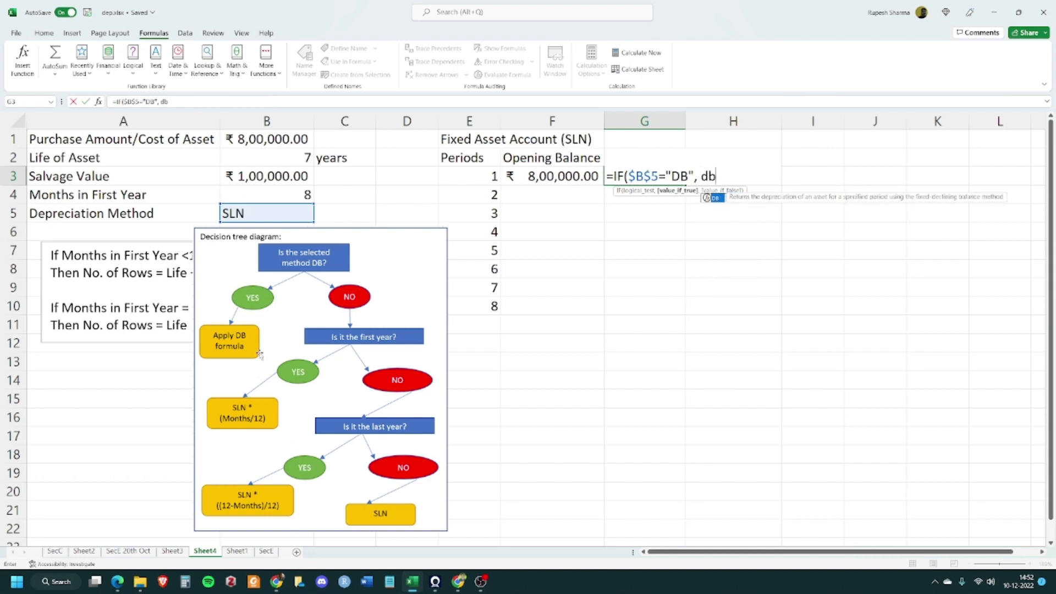
{"action": "key", "text": "Tab"}
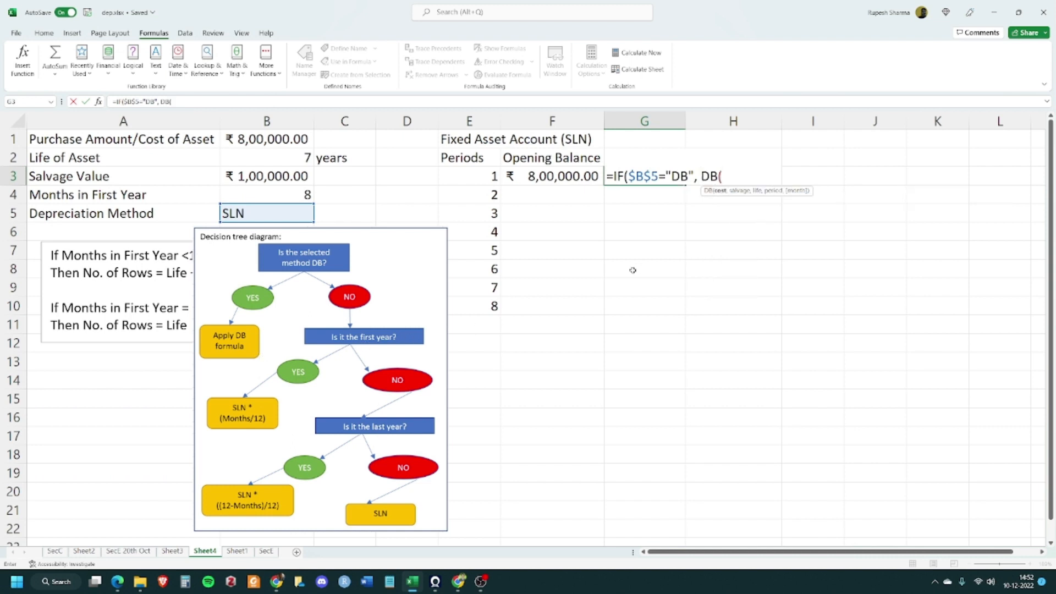
Give the DB function the arguments $B$1, $B$3, $B$2, E3 and $B$4 and close it
{"action": "left_click", "coordinate": [254, 138]}
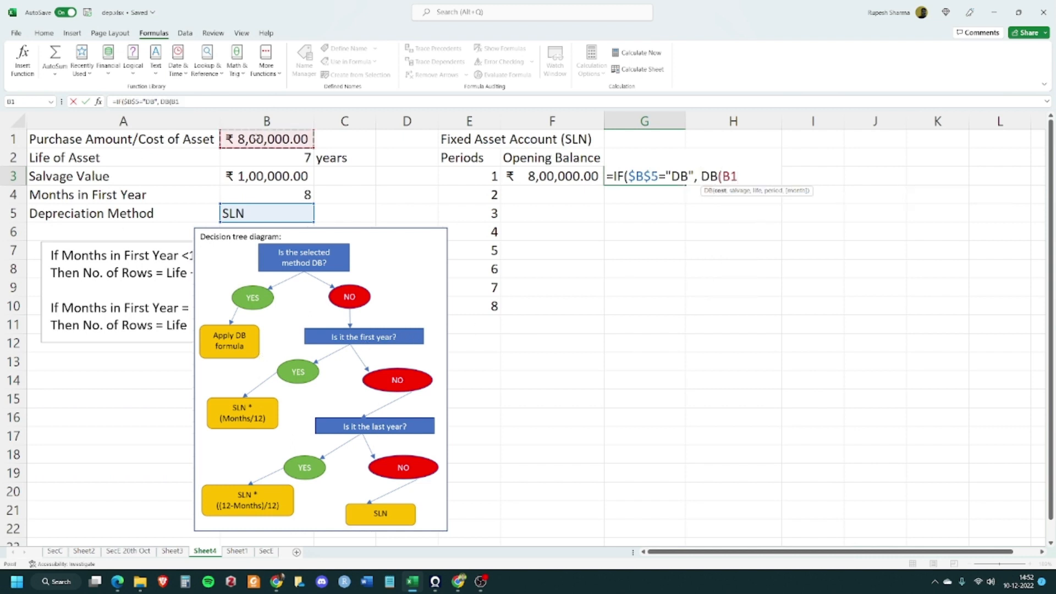
{"action": "key", "text": "F4"}
{"action": "type", "text": ","}
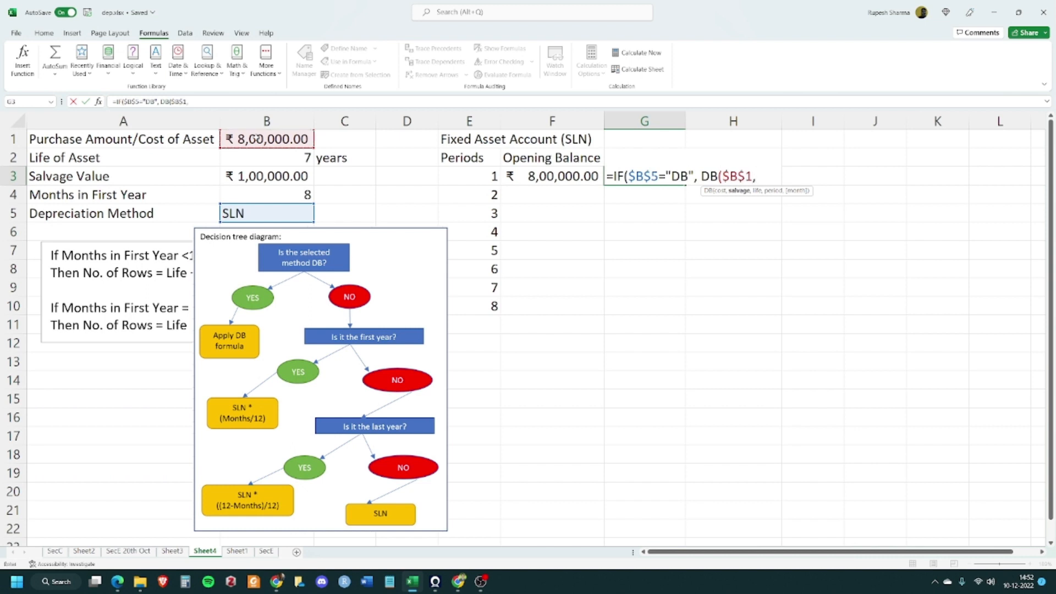
{"action": "left_click", "coordinate": [241, 175]}
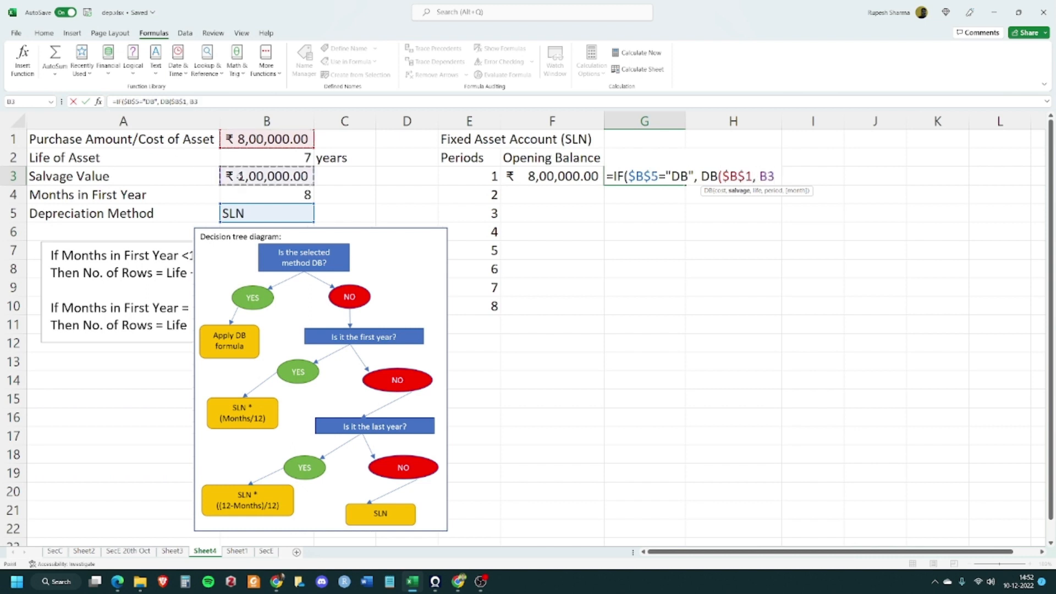
{"action": "key", "text": "F4"}
{"action": "type", "text": ","}
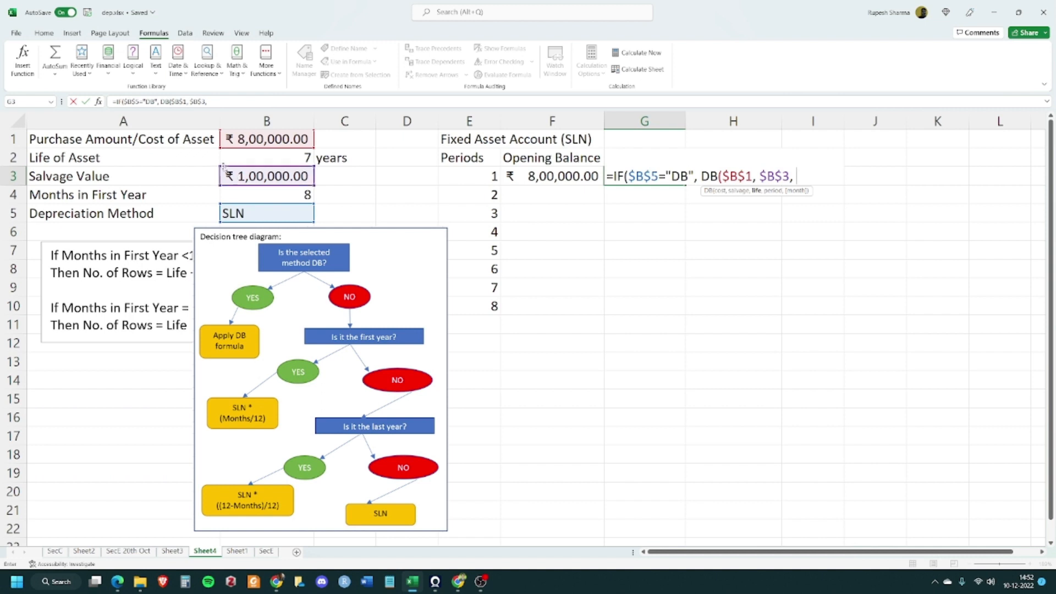
{"action": "left_click", "coordinate": [290, 157]}
{"action": "key", "text": "F4"}
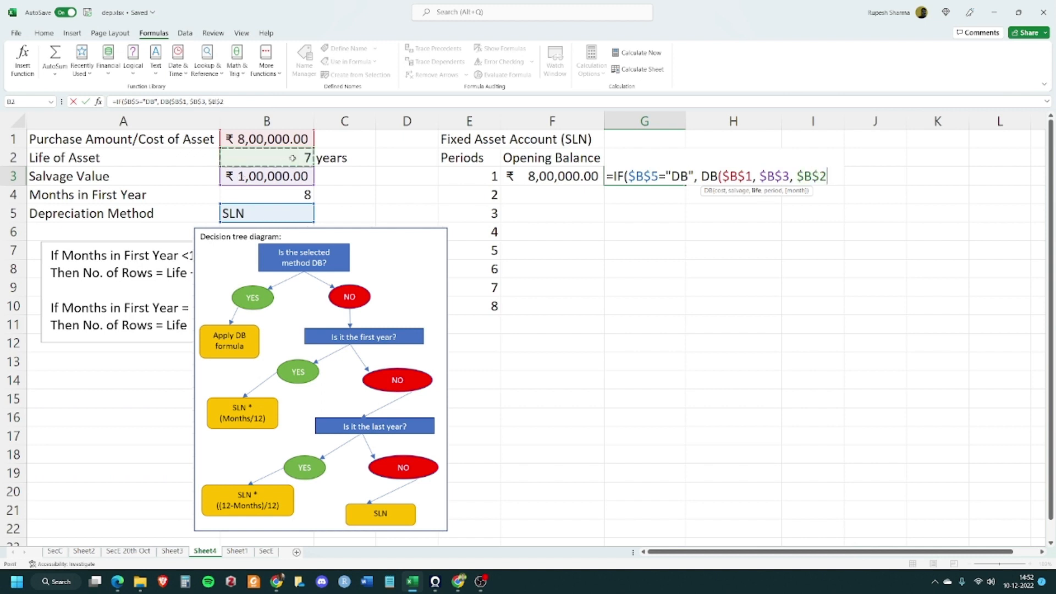
{"action": "type", "text": ","}
{"action": "left_click", "coordinate": [482, 172]}
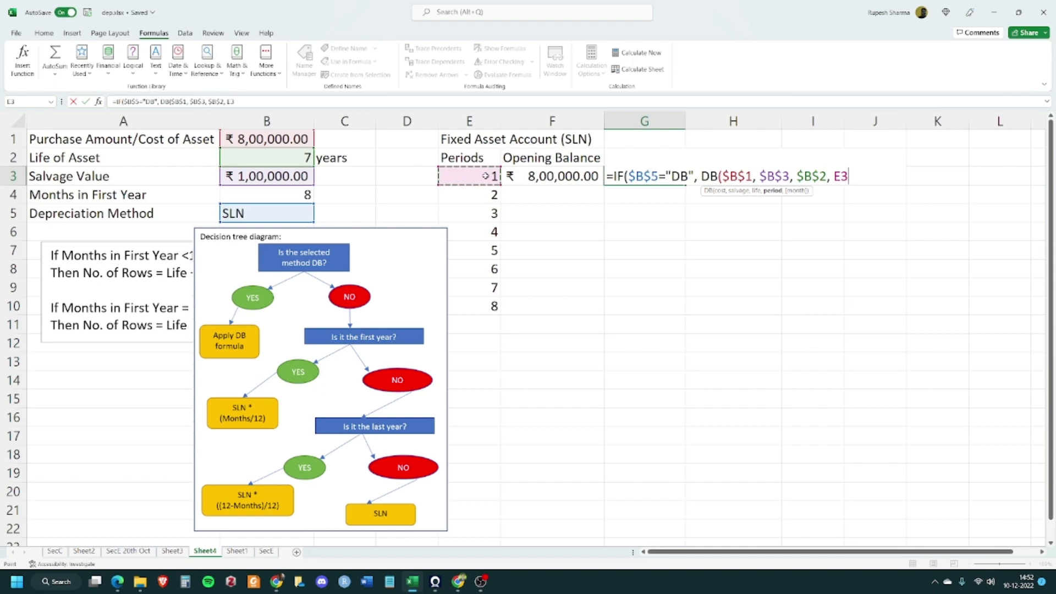
{"action": "type", "text": ","}
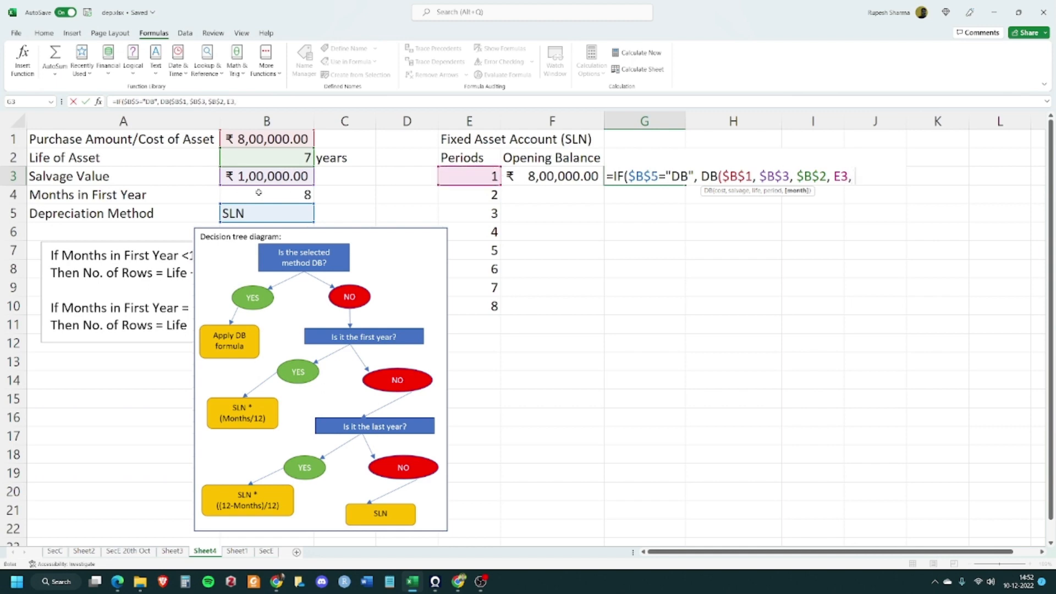
{"action": "left_click", "coordinate": [286, 191]}
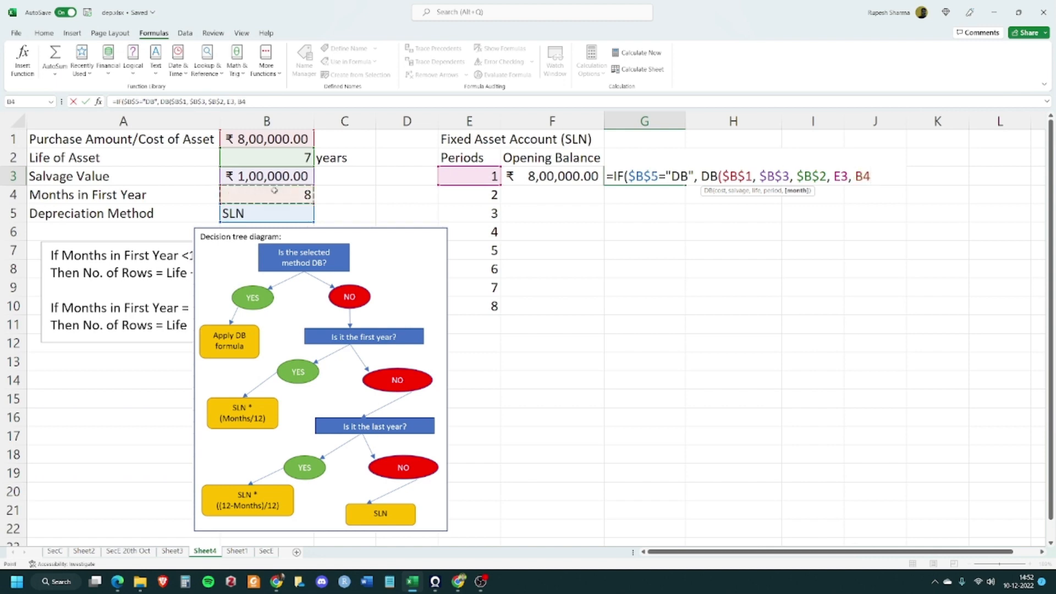
{"action": "key", "text": "F4"}
{"action": "type", "text": ")"}
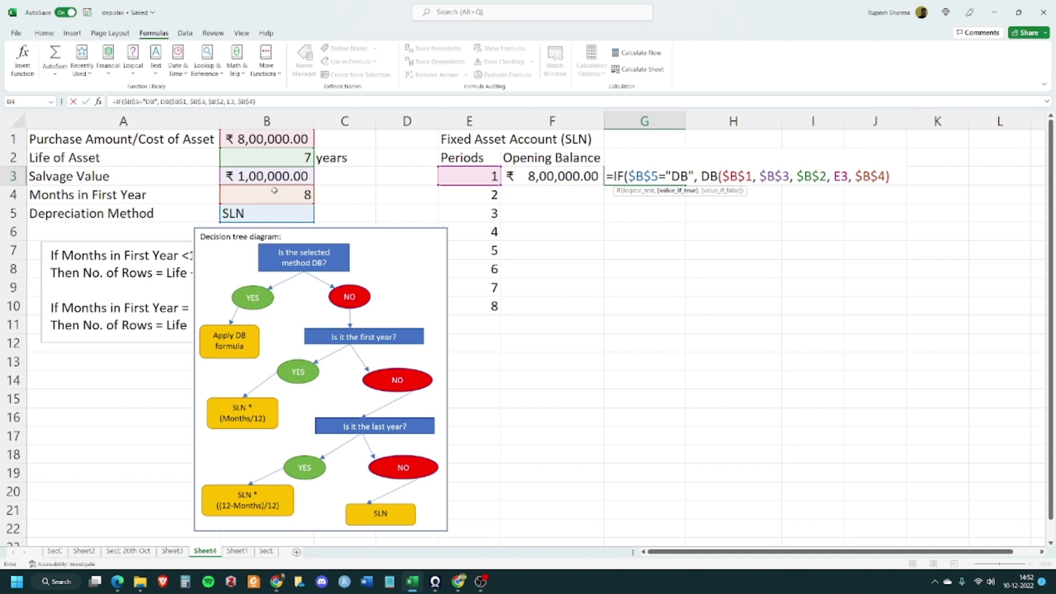
{"action": "type", "text": ","}
Add a nested IF as the DB test's false value, testing whether E3 equals 1
{"action": "type", "text": "if"}
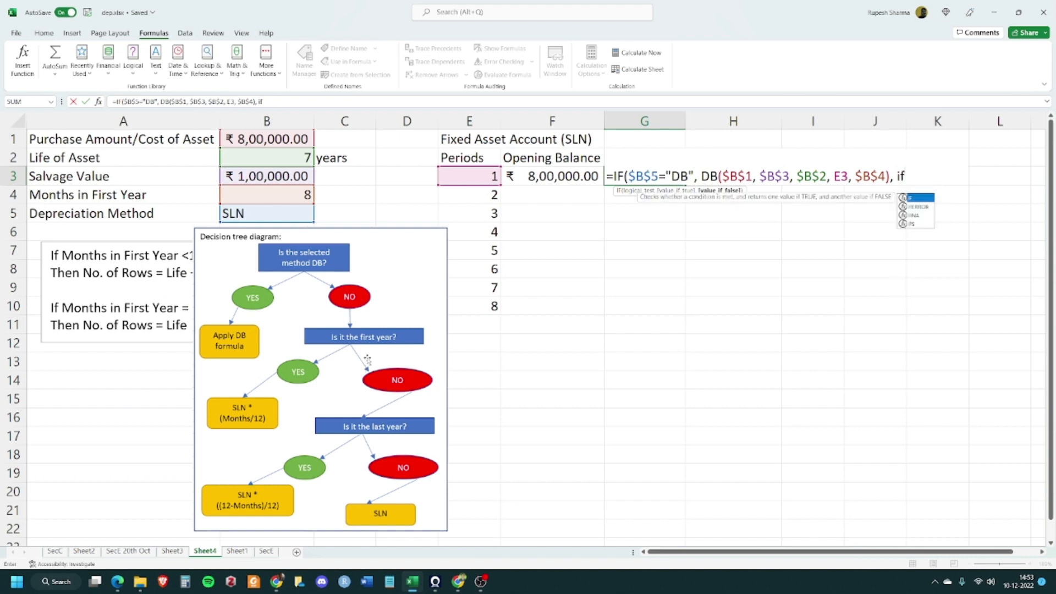
{"action": "key", "text": "Tab"}
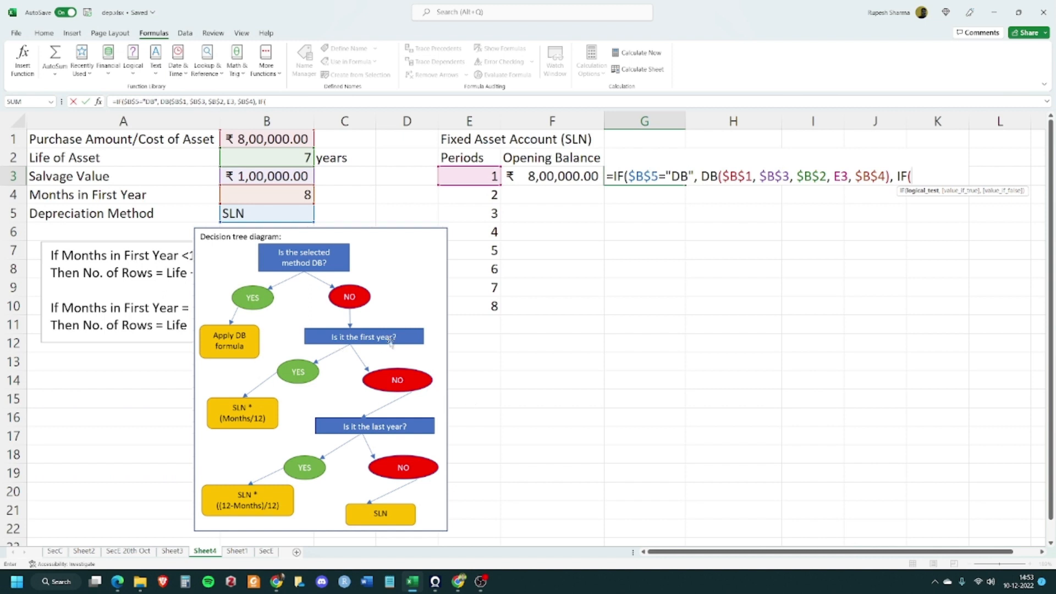
{"action": "left_click", "coordinate": [478, 174]}
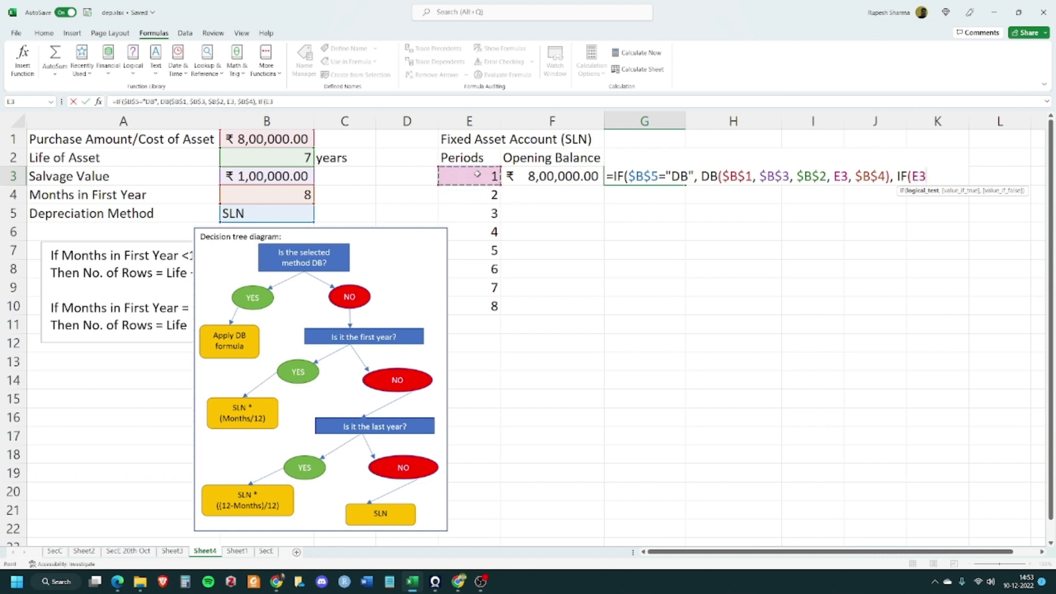
{"action": "type", "text": "=1,"}
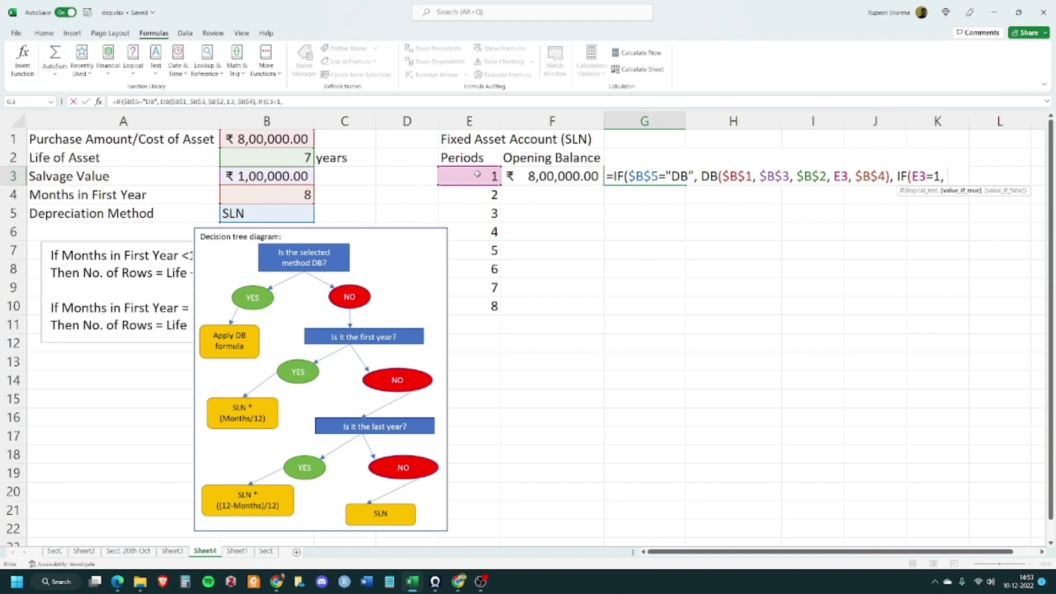
Enter SLN with the absolute arguments $B$1, $B$3 and $B$2 as the first-year true value
{"action": "type", "text": "sln"}
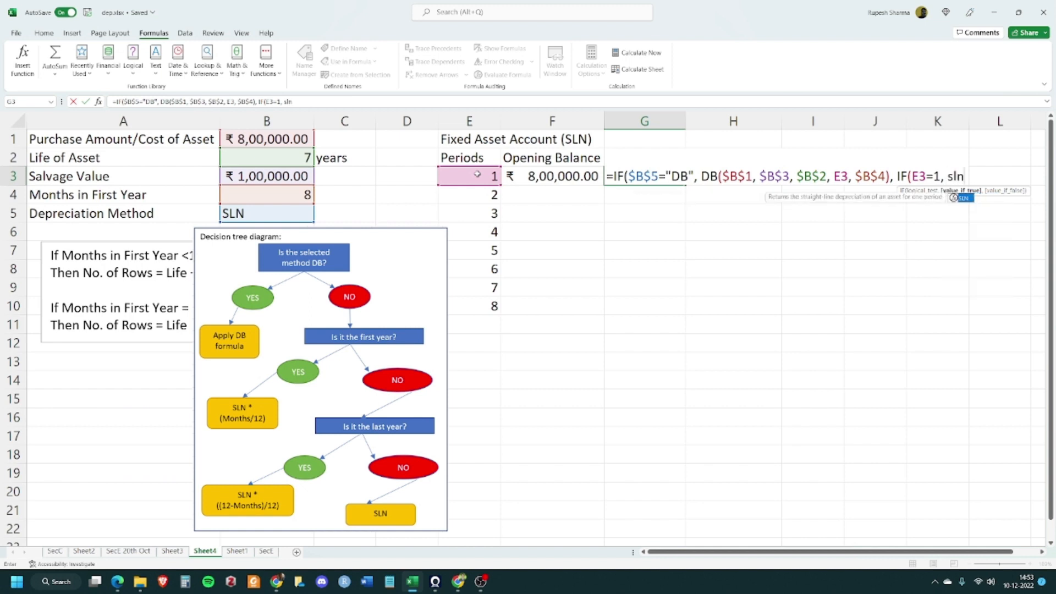
{"action": "key", "text": "Tab"}
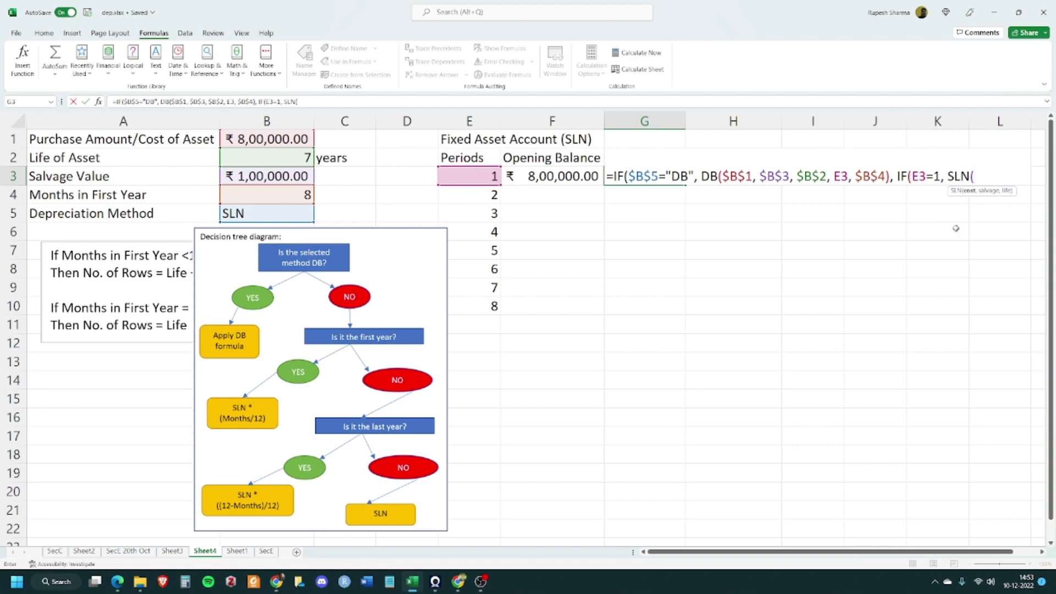
{"action": "left_click", "coordinate": [263, 137]}
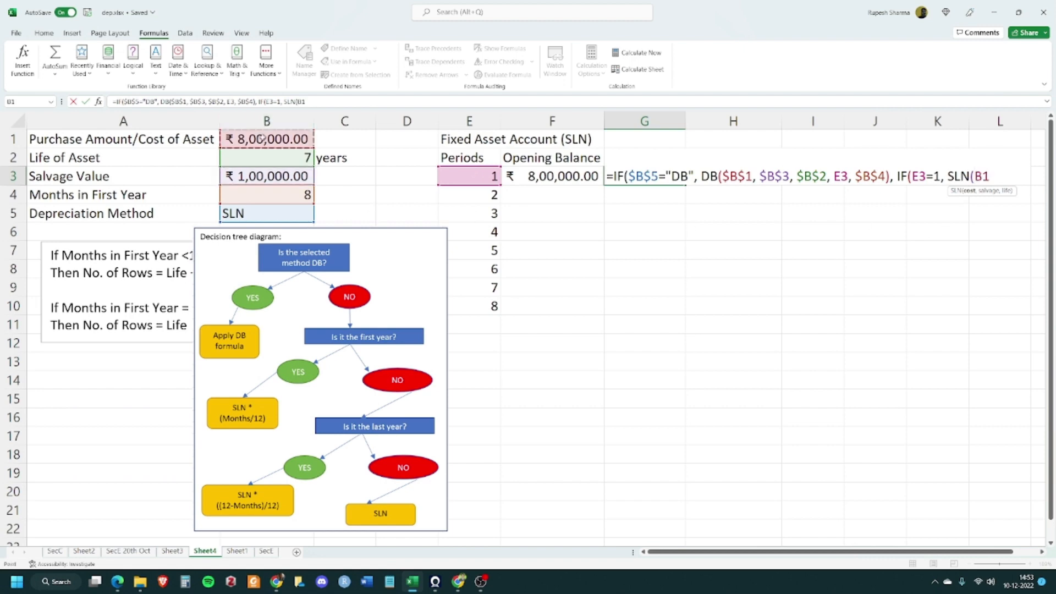
{"action": "key", "text": "F4"}
{"action": "type", "text": ","}
{"action": "left_click", "coordinate": [281, 176]}
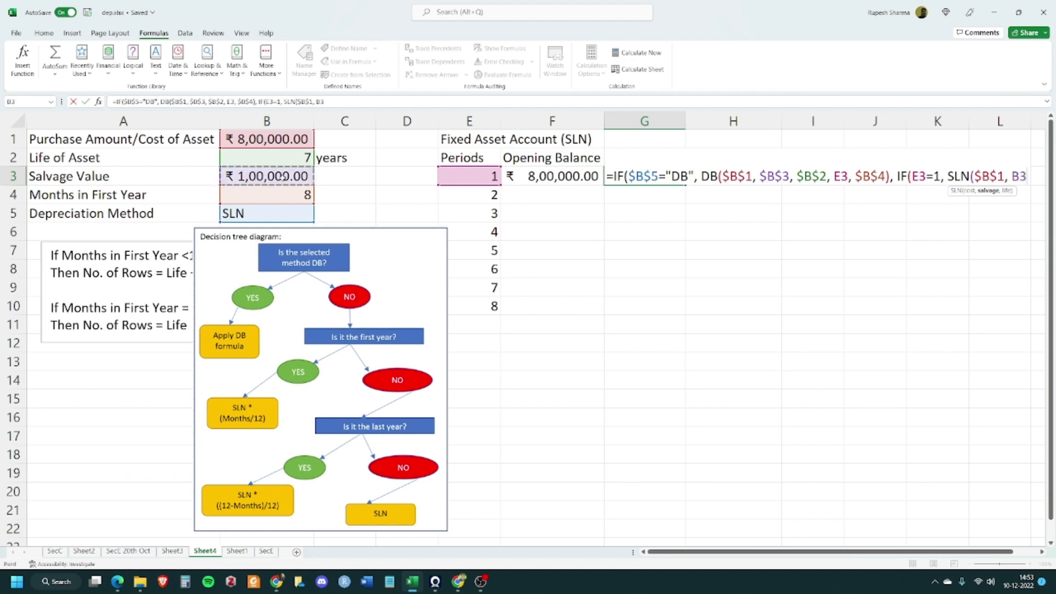
{"action": "key", "text": "F4"}
{"action": "type", "text": ","}
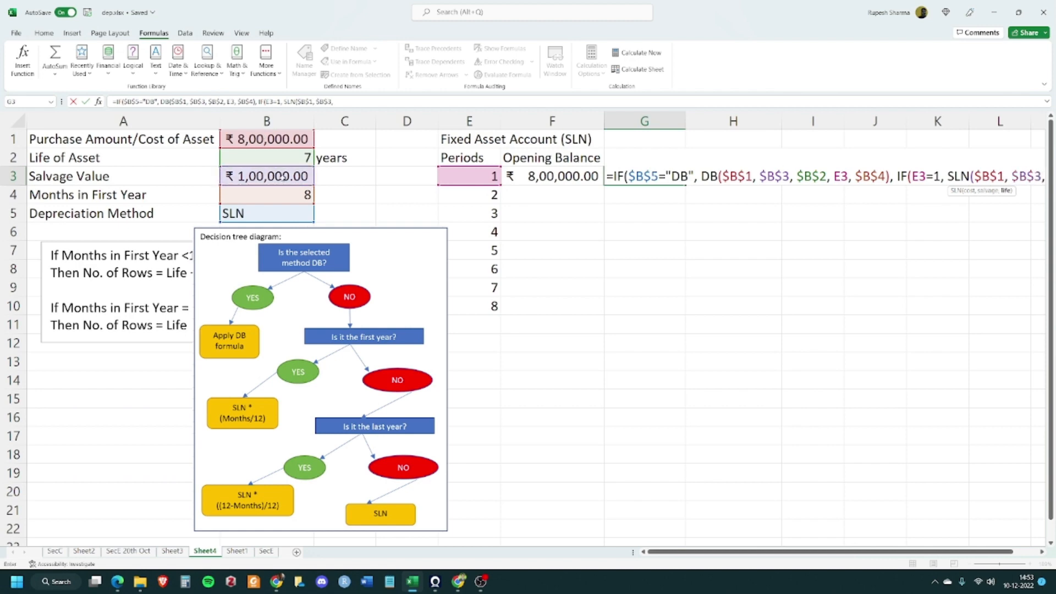
{"action": "left_click", "coordinate": [280, 157]}
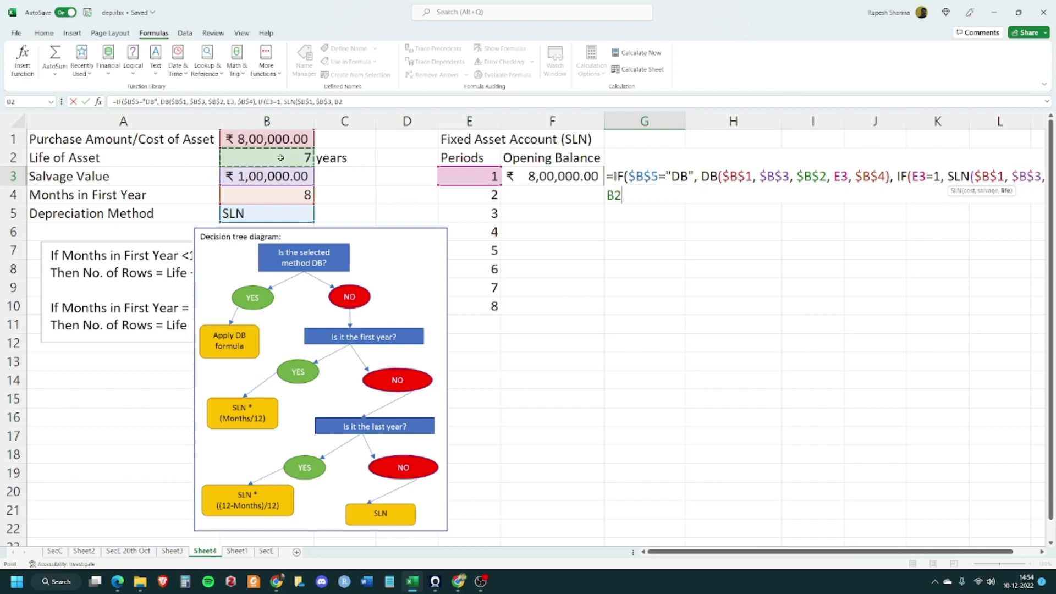
{"action": "key", "text": "F4"}
{"action": "type", "text": ")"}
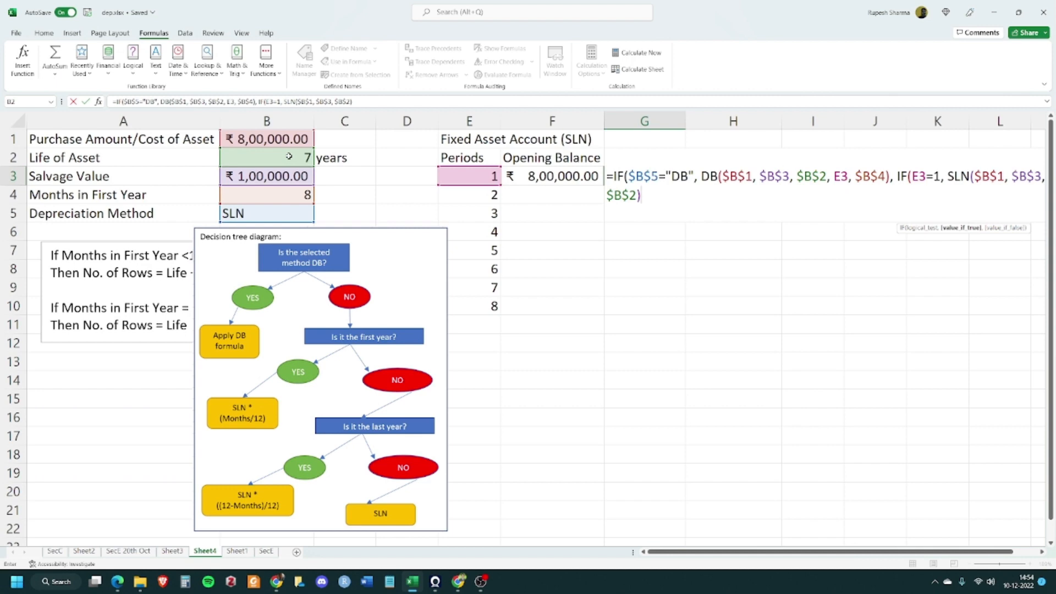
{"action": "type", "text": "*("}
Multiply that SLN result by ($B$4/12) to prorate the first year
{"action": "left_click", "coordinate": [290, 195]}
{"action": "key", "text": "F4"}
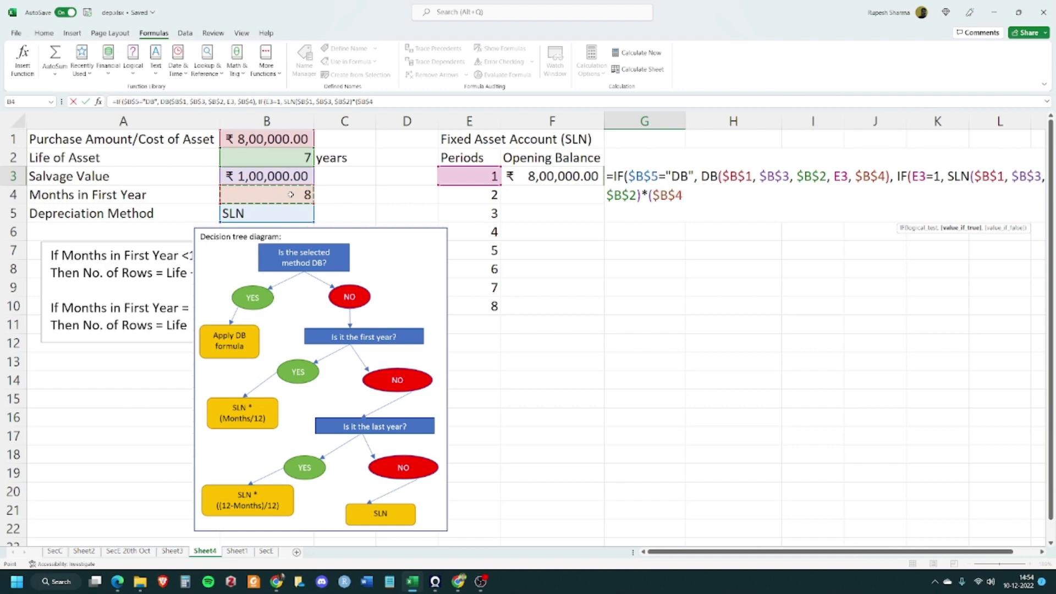
{"action": "type", "text": "/12)"}
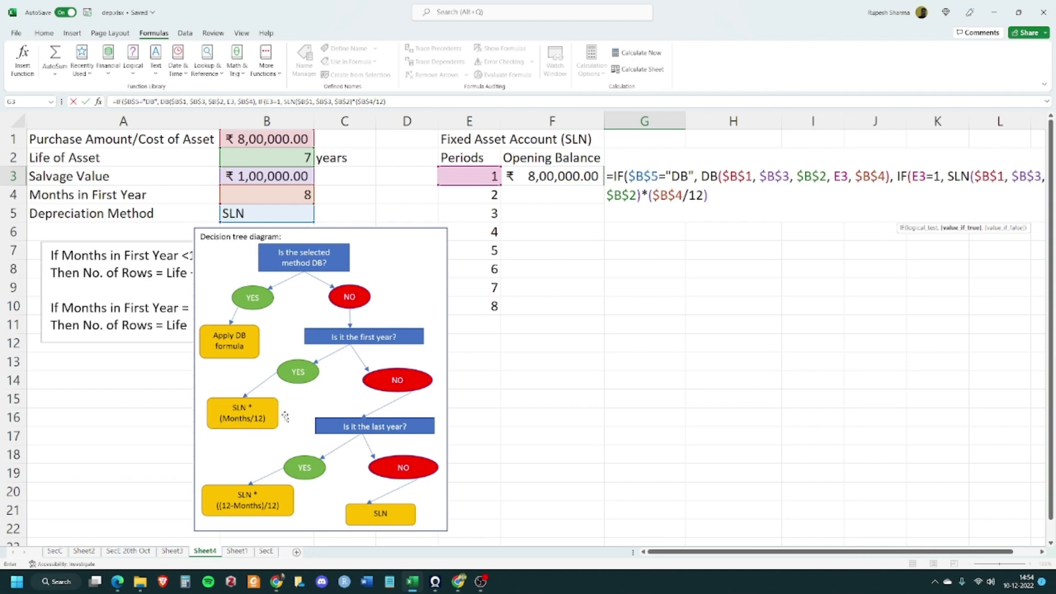
Add another nested IF as the false value, testing whether E3 equals ($B$2+1)
{"action": "type", "text": ","}
{"action": "type", "text": "if"}
{"action": "key", "text": "Tab"}
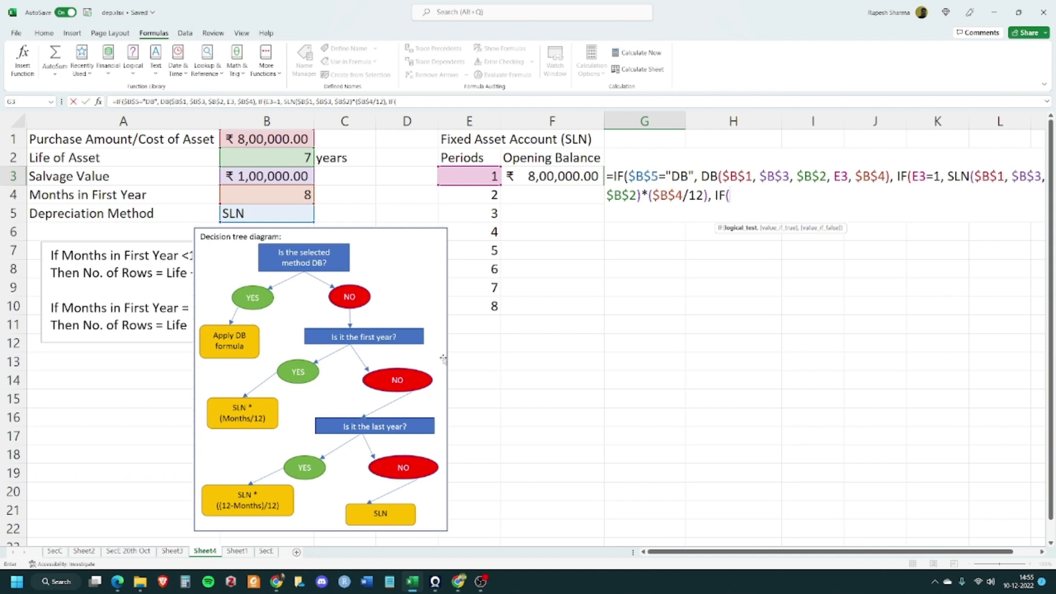
{"action": "left_click", "coordinate": [474, 173]}
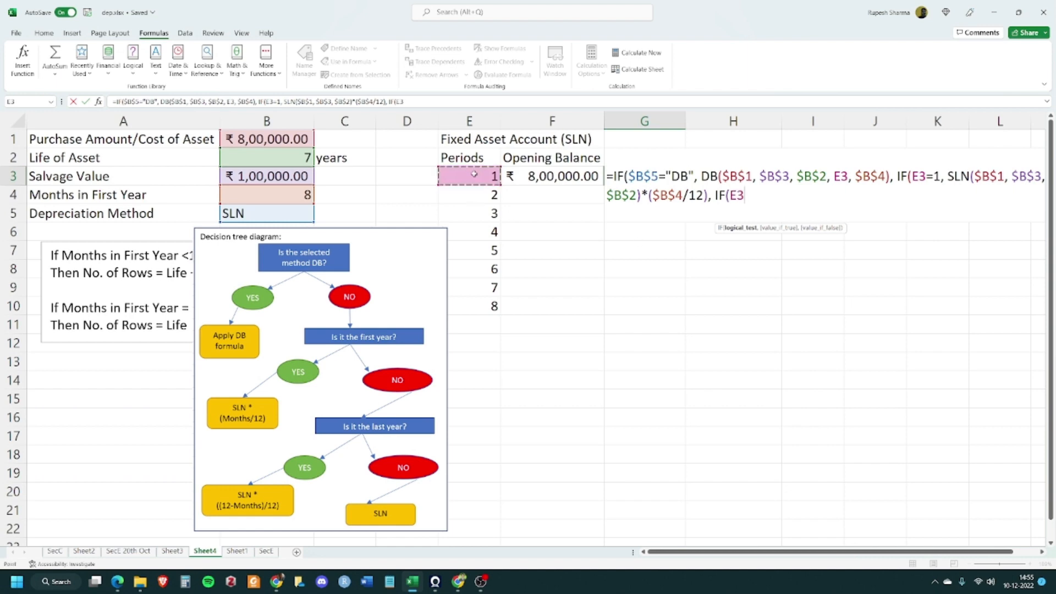
{"action": "type", "text": "=("}
{"action": "left_click", "coordinate": [298, 156]}
{"action": "type", "text": "+1"}
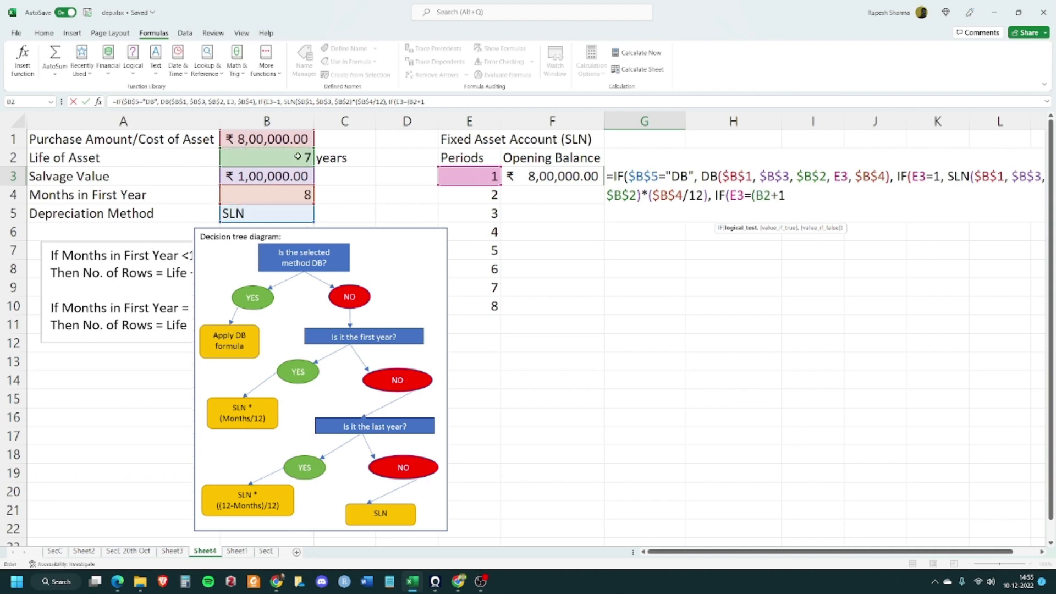
{"action": "type", "text": "+"}
{"action": "key", "text": "BackSpace"}
{"action": "type", "text": ")"}
{"action": "left_click", "coordinate": [763, 196]}
{"action": "key", "text": "F4"}
{"action": "left_click", "coordinate": [807, 194]}
{"action": "type", "text": ","}
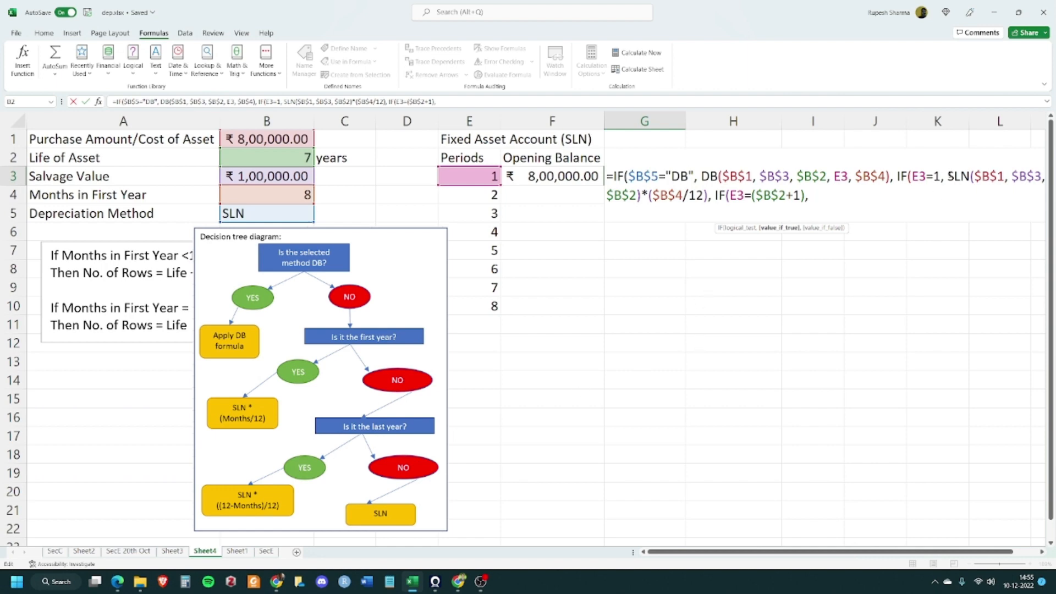
Copy the prorated SLN expression into the last-year true value and change its factor to ((12-$B$4)/12)
{"action": "left_click_drag", "start_coordinate": [947, 176], "coordinate": [709, 198]}
{"action": "key", "text": "ctrl+c"}
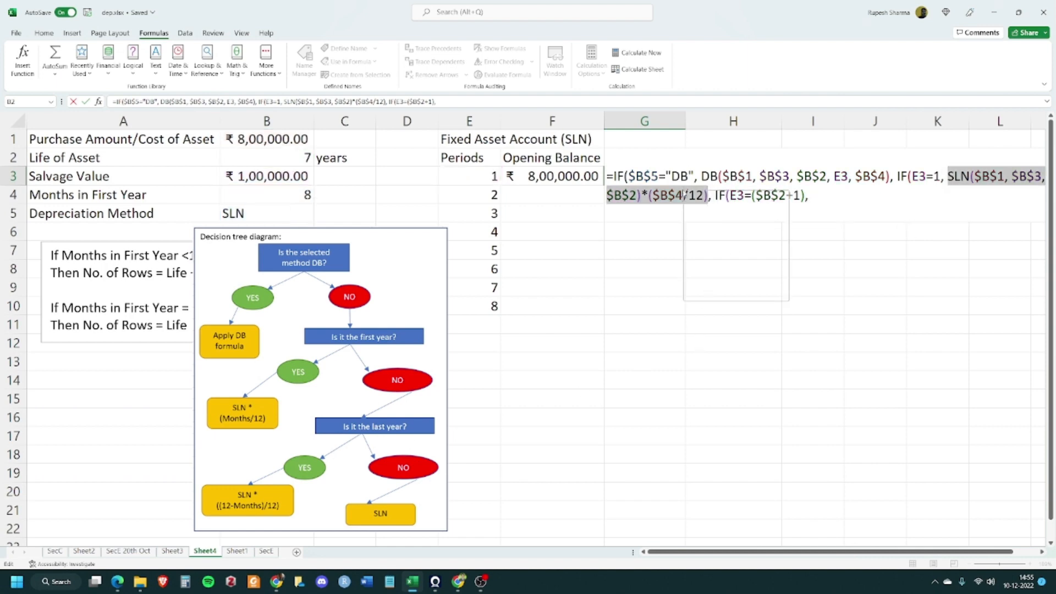
{"action": "right_click", "coordinate": [683, 193]}
{"action": "key", "text": "Escape"}
{"action": "left_click", "coordinate": [849, 196]}
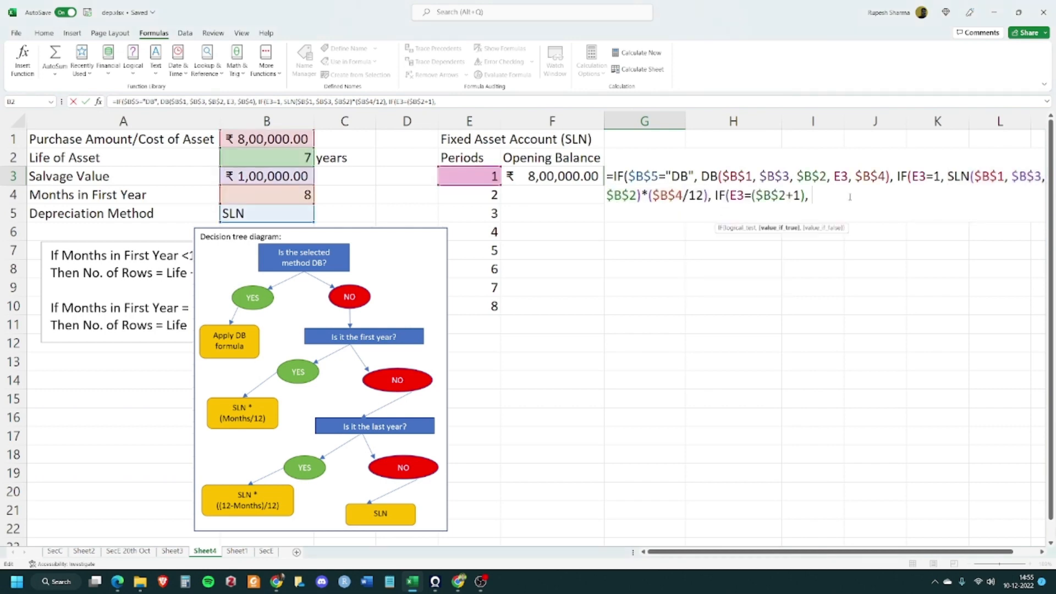
{"action": "key", "text": "ctrl+v"}
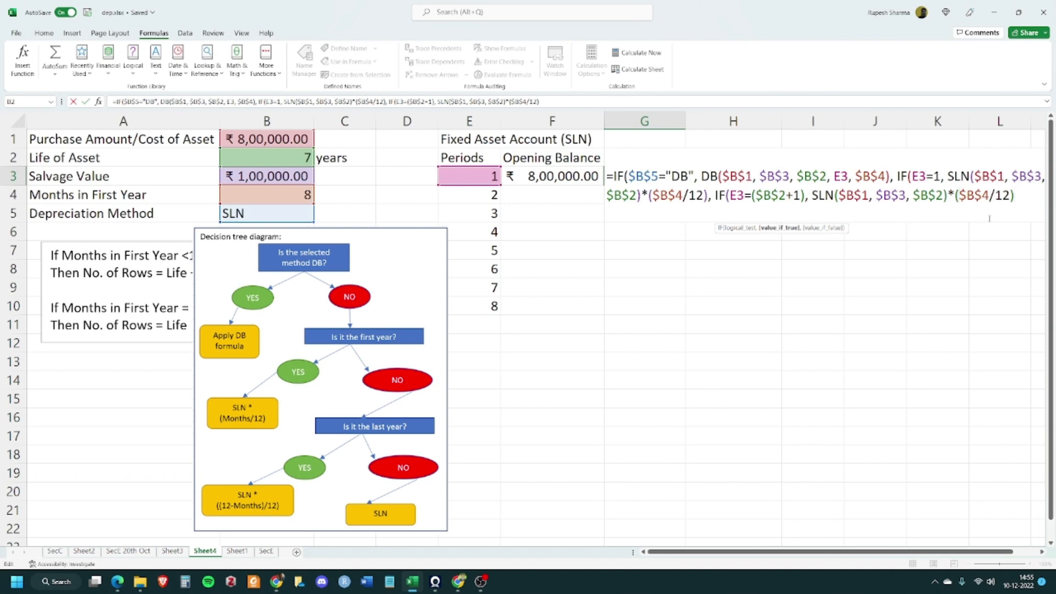
{"action": "key", "text": "shift+Right"}
{"action": "key", "text": "shift+Right"}
{"action": "key", "text": "shift+Right"}
{"action": "key", "text": "shift+Right"}
{"action": "key", "text": "Left"}
{"action": "type", "text": "("}
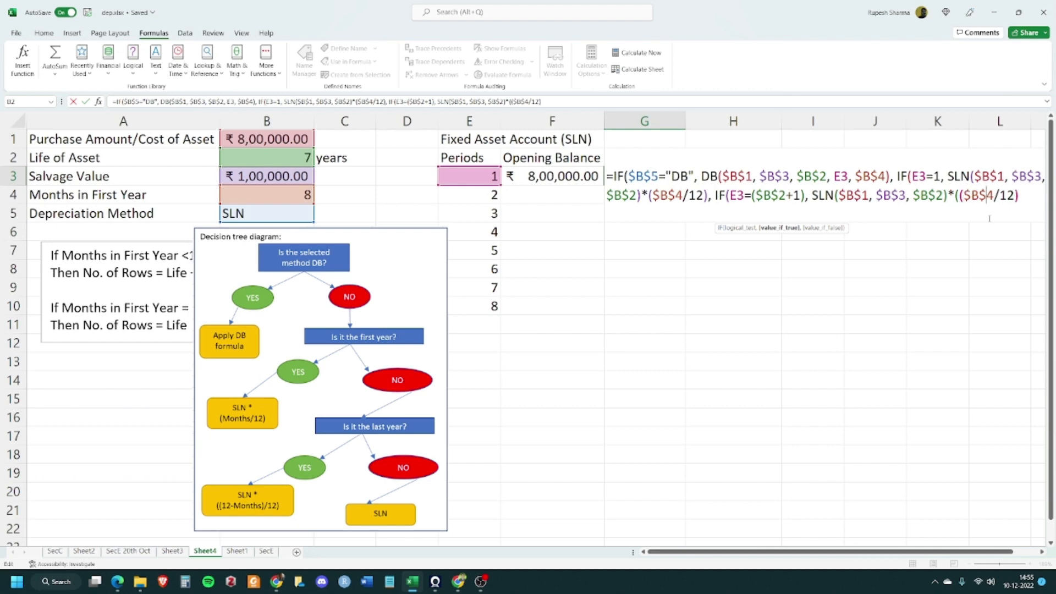
{"action": "key", "text": "Right"}
{"action": "key", "text": "Right"}
{"action": "key", "text": "Right"}
{"action": "key", "text": "Right"}
{"action": "type", "text": ")*((12-"}
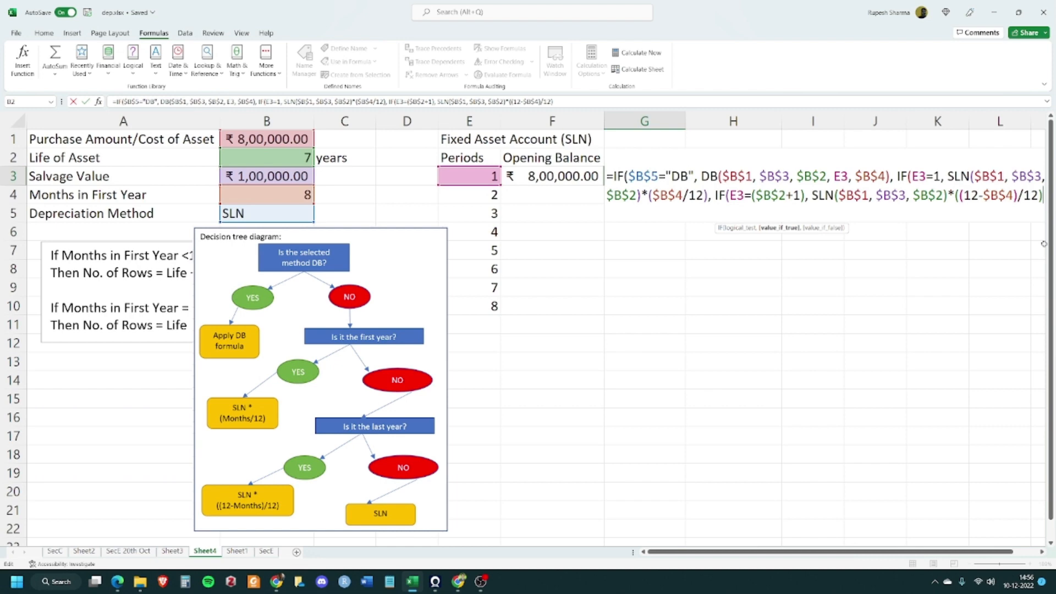
Paste the SLN expression as the final false value without the month factor, close all IFs and commit G3
{"action": "type", "text": ","}
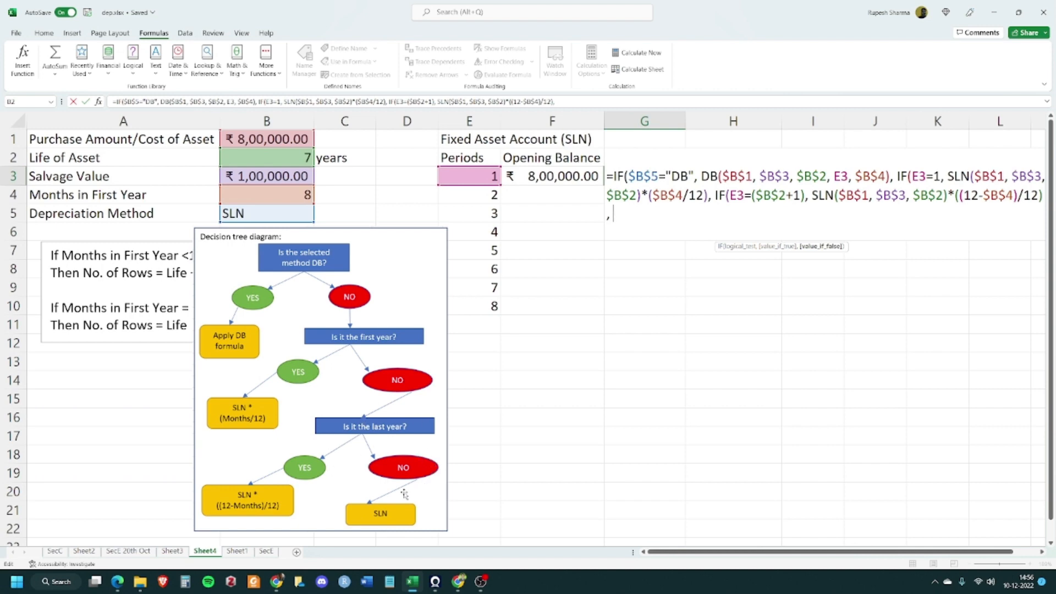
{"action": "key", "text": "ctrl+v"}
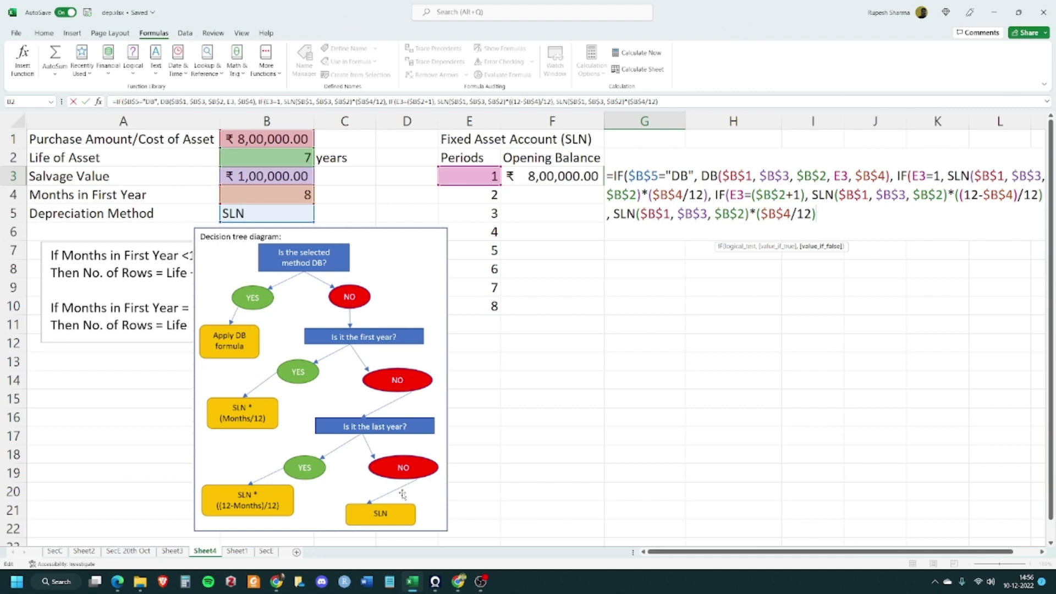
{"action": "key", "text": "shift+Left"}
{"action": "key", "text": "shift+Left"}
{"action": "key", "text": "shift+Left"}
{"action": "key", "text": "shift+Left"}
{"action": "key", "text": "shift+Left"}
{"action": "key", "text": "shift+Left"}
{"action": "key", "text": "shift+Left"}
{"action": "key", "text": "shift+Left"}
{"action": "key", "text": "shift+Left"}
{"action": "key", "text": "shift+Left"}
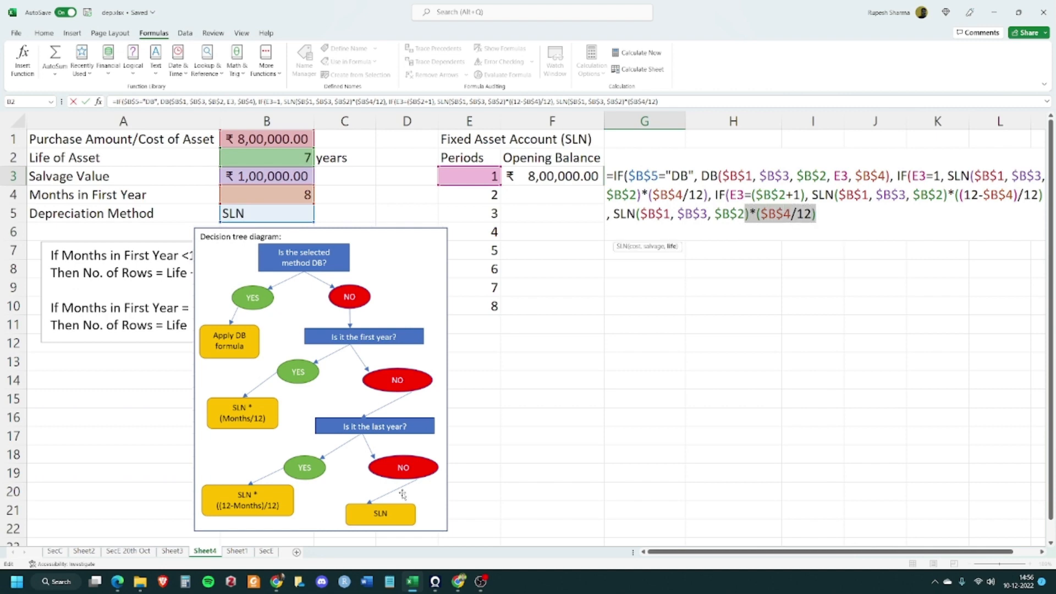
{"action": "key", "text": "BackSpace"}
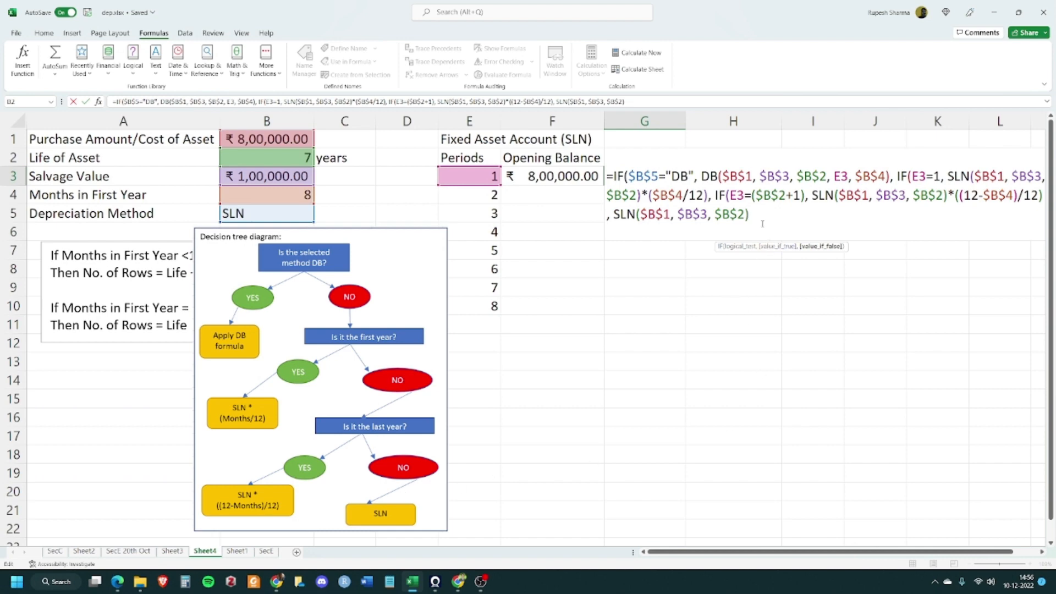
{"action": "type", "text": "))"}
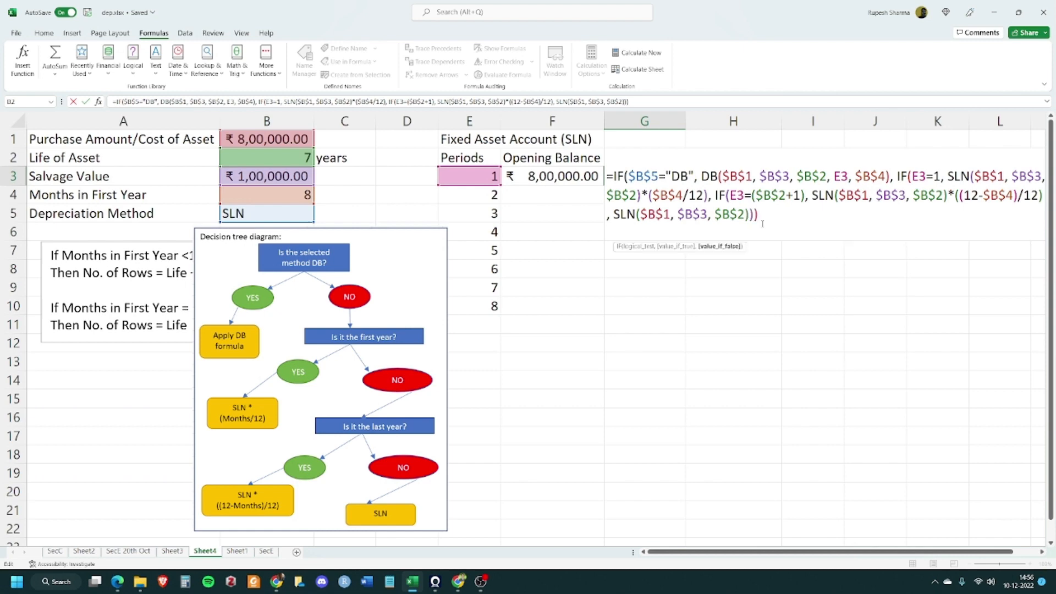
{"action": "type", "text": ")"}
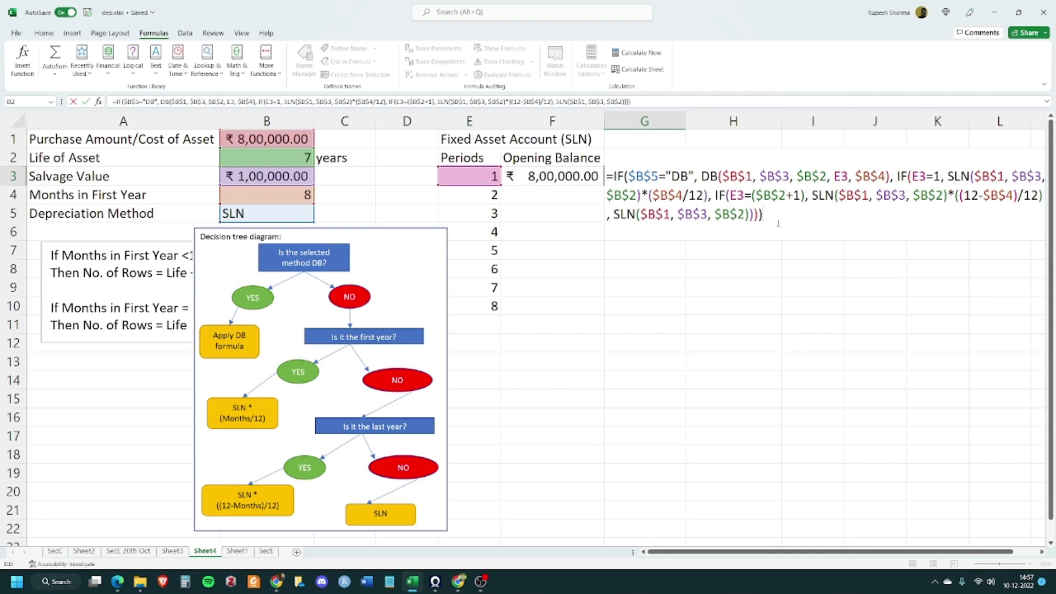
{"action": "key", "text": "Tab"}
Reopen G3's formula to review the nested IF structure
{"action": "left_click", "coordinate": [698, 292]}
{"action": "left_click", "coordinate": [735, 174]}
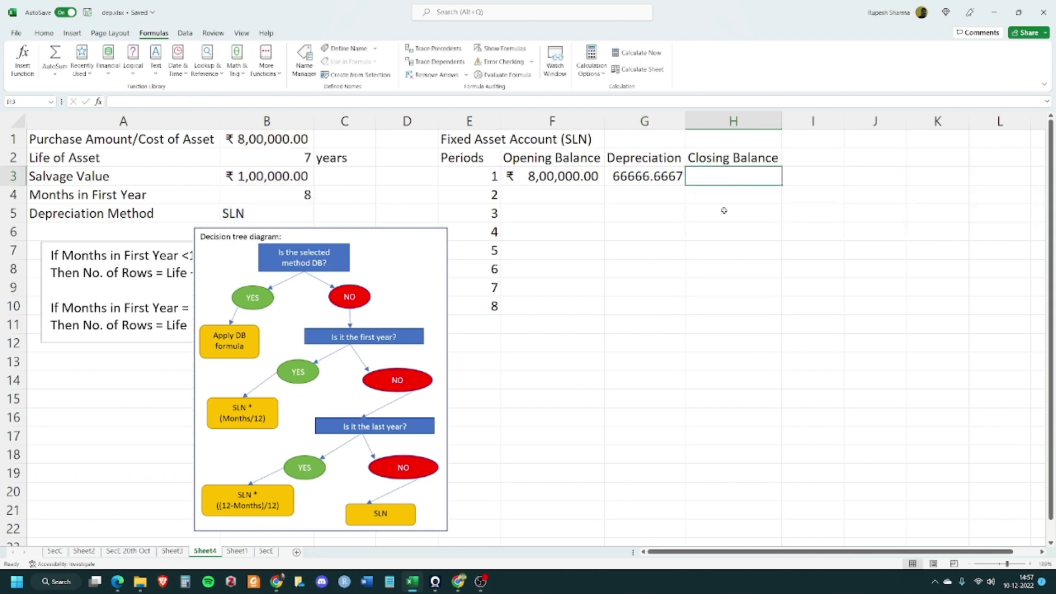
{"action": "left_click", "coordinate": [657, 177]}
{"action": "double_click", "coordinate": [664, 176]}
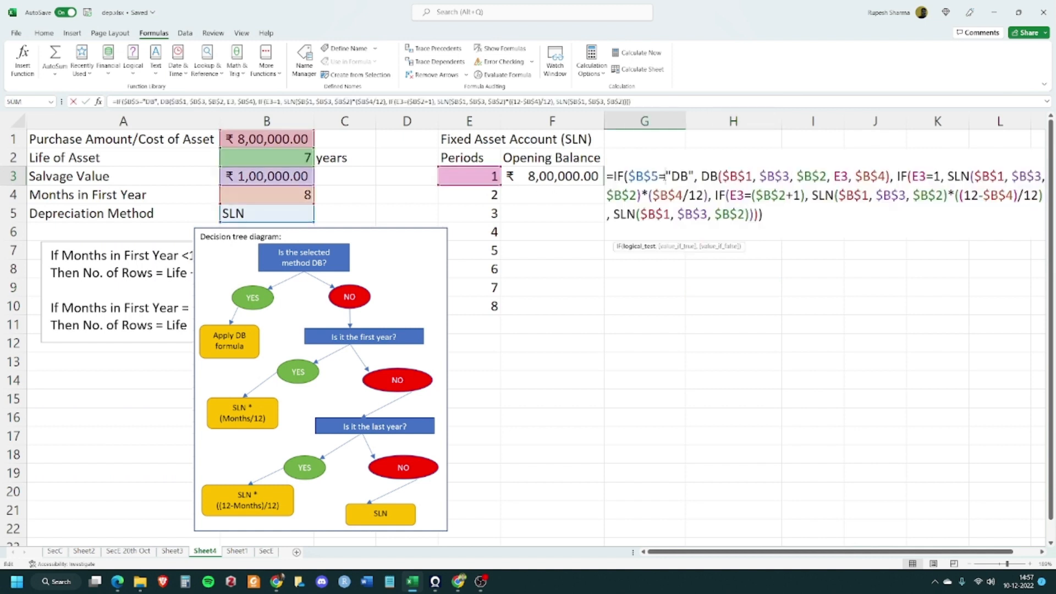
Calculate the closing balance in H3 as the opening balance F3 minus the depreciation G3
{"action": "left_click", "coordinate": [743, 181]}
{"action": "type", "text": "="}
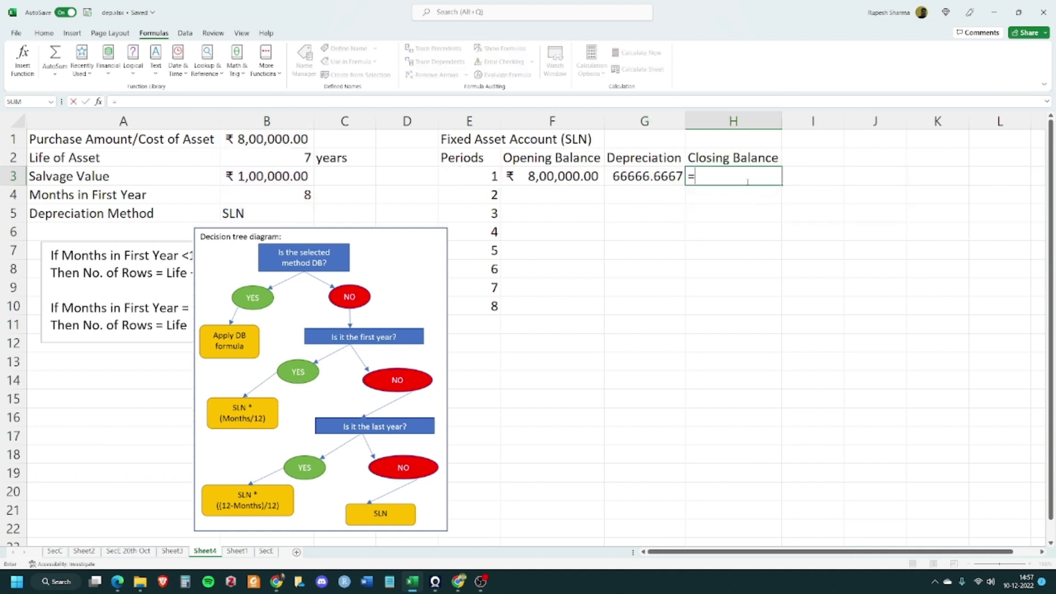
{"action": "left_click", "coordinate": [592, 177]}
{"action": "type", "text": "-"}
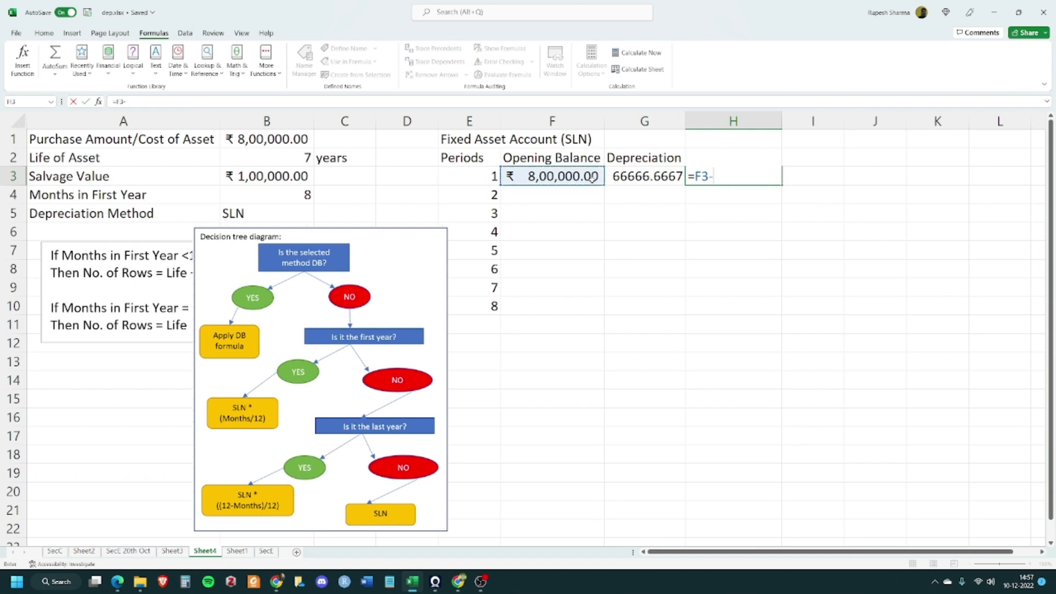
{"action": "left_click", "coordinate": [646, 177]}
{"action": "key", "text": "Tab"}
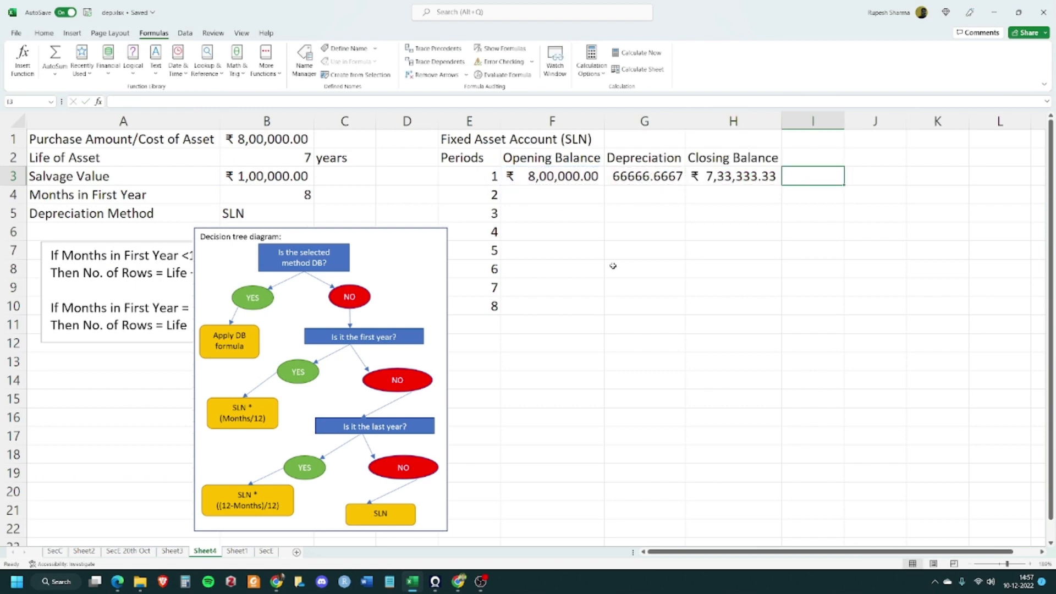
{"action": "left_click", "coordinate": [604, 269]}
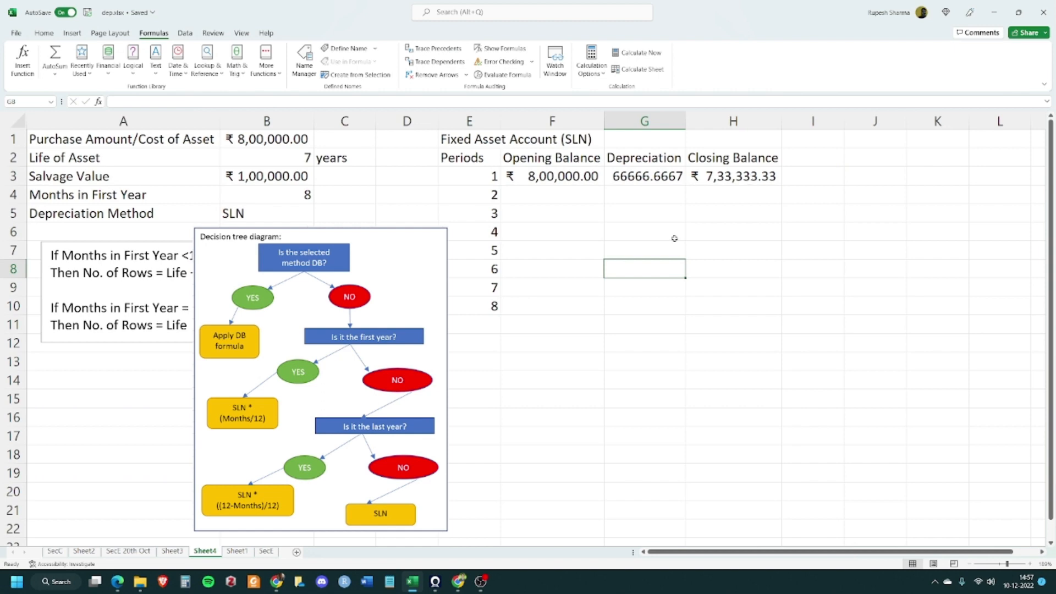
Set period 2's opening balance in F4 to reference the previous closing balance H3
{"action": "left_click", "coordinate": [549, 204]}
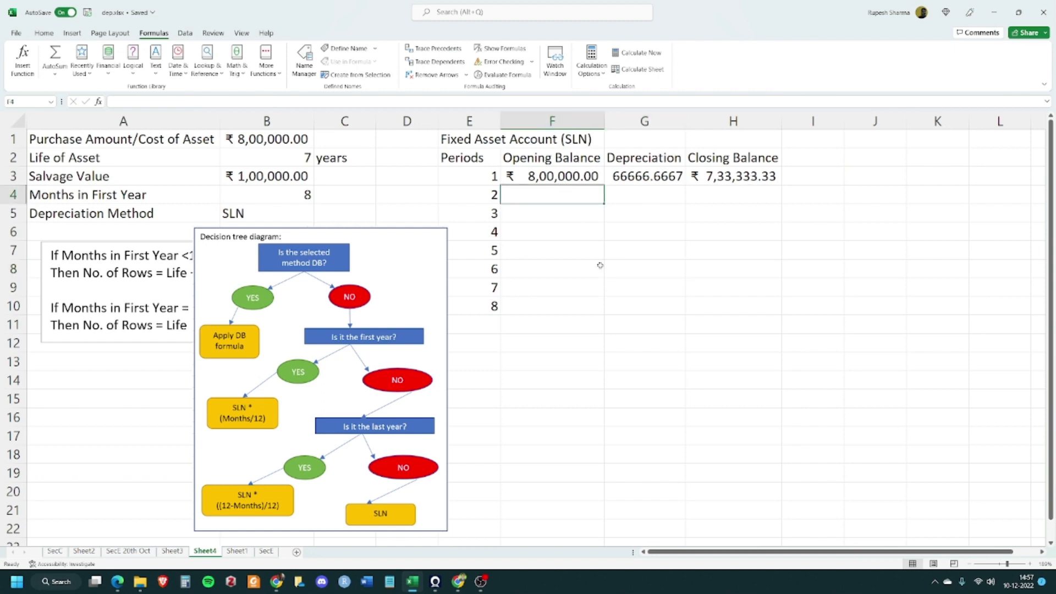
{"action": "type", "text": "="}
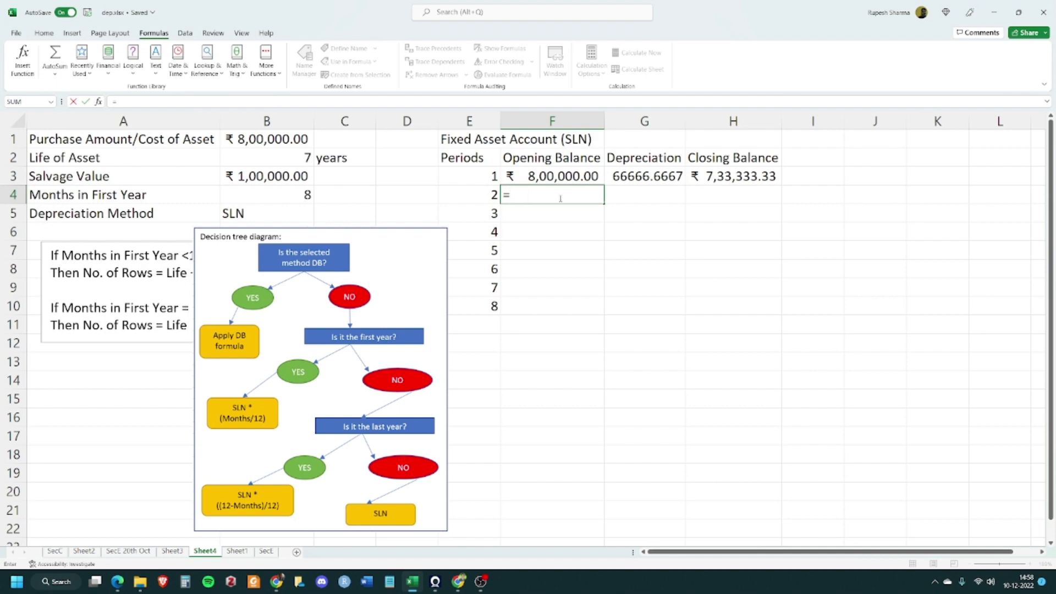
{"action": "left_click", "coordinate": [736, 176]}
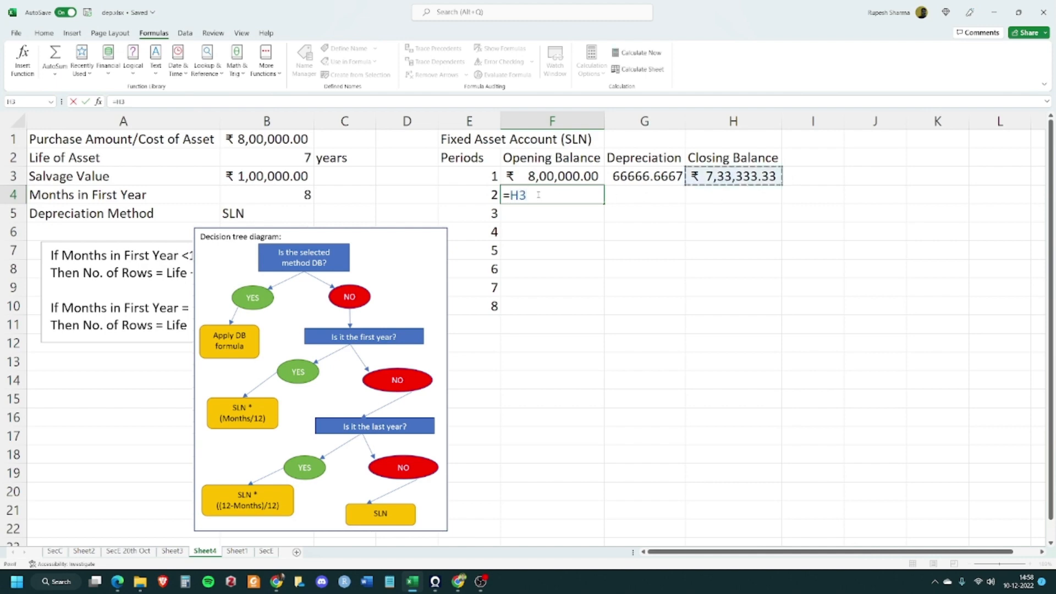
{"action": "key", "text": "Tab"}
{"action": "left_click", "coordinate": [648, 261]}
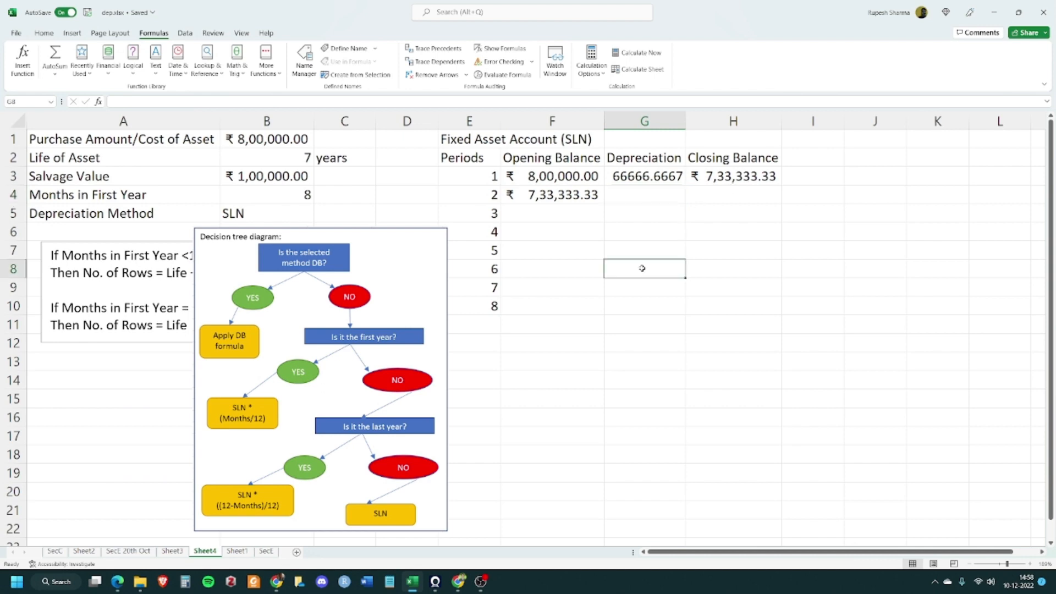
{"action": "left_click", "coordinate": [643, 194]}
{"action": "type", "text": "="}
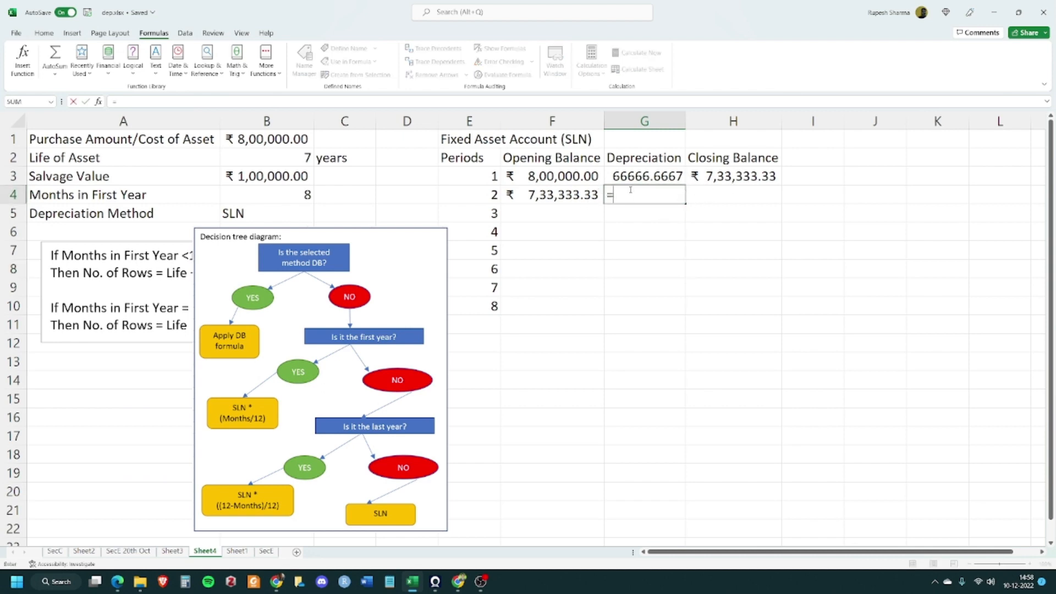
{"action": "key", "text": "BackSpace"}
{"action": "key", "text": "Tab"}
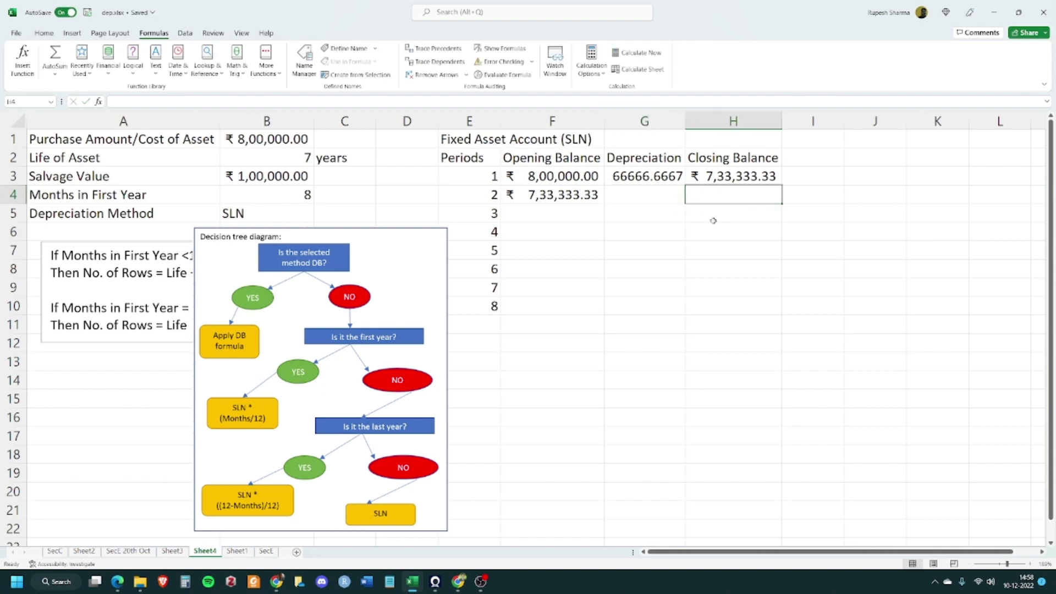
Copy the depreciation formula from G3 and the closing balance formula from H3 down into row 4
{"action": "left_click", "coordinate": [649, 175]}
{"action": "left_click_drag", "start_coordinate": [683, 186], "coordinate": [681, 202]}
{"action": "left_click", "coordinate": [662, 249]}
{"action": "left_click", "coordinate": [747, 178]}
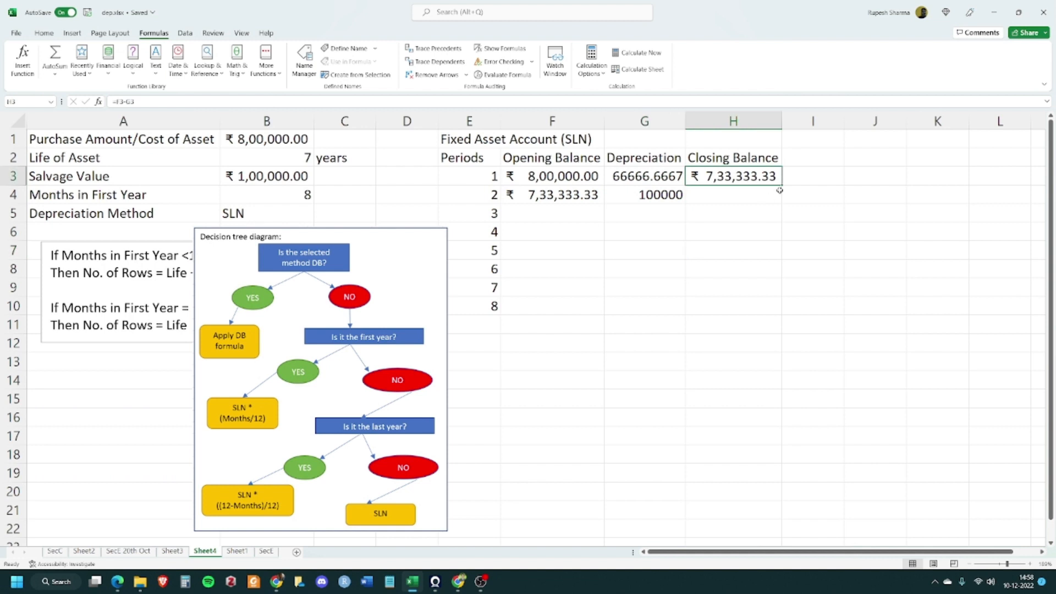
{"action": "left_click_drag", "start_coordinate": [781, 186], "coordinate": [780, 208]}
Fill row 4's opening balance, depreciation and closing balance formulas down through row 10
{"action": "left_click_drag", "start_coordinate": [572, 192], "coordinate": [761, 192]}
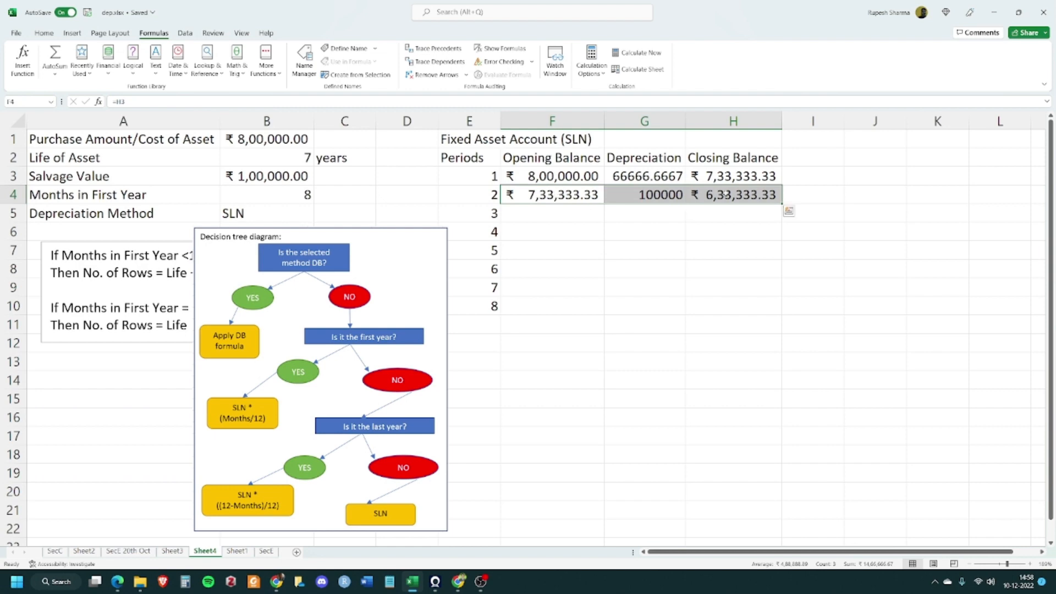
{"action": "left_click_drag", "start_coordinate": [781, 203], "coordinate": [774, 316]}
{"action": "left_click", "coordinate": [706, 365]}
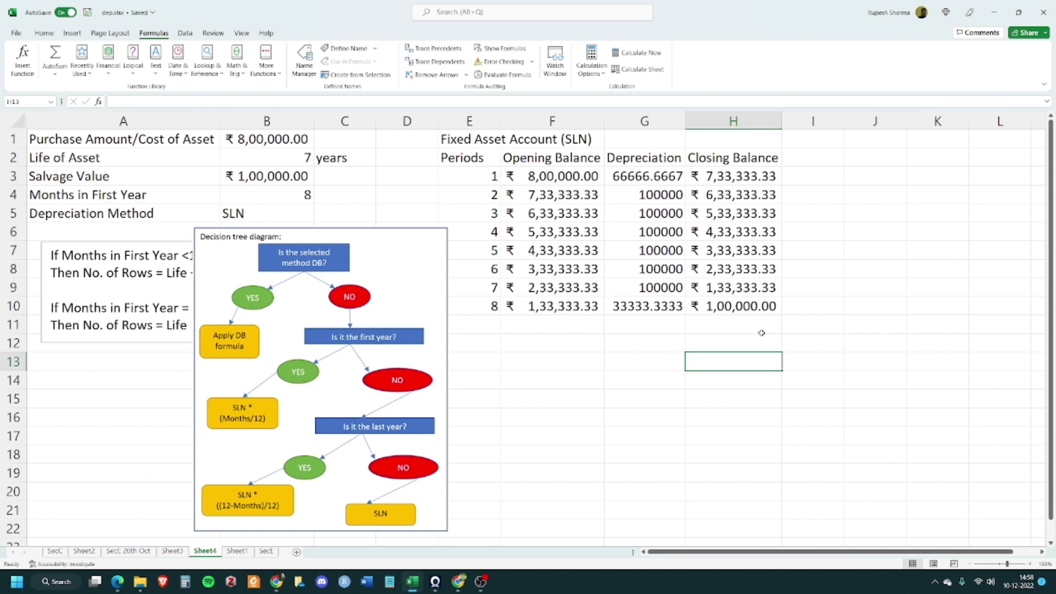
Apply the Accounting number format to the fixed asset table values F3:H10
{"action": "left_click_drag", "start_coordinate": [577, 175], "coordinate": [720, 305]}
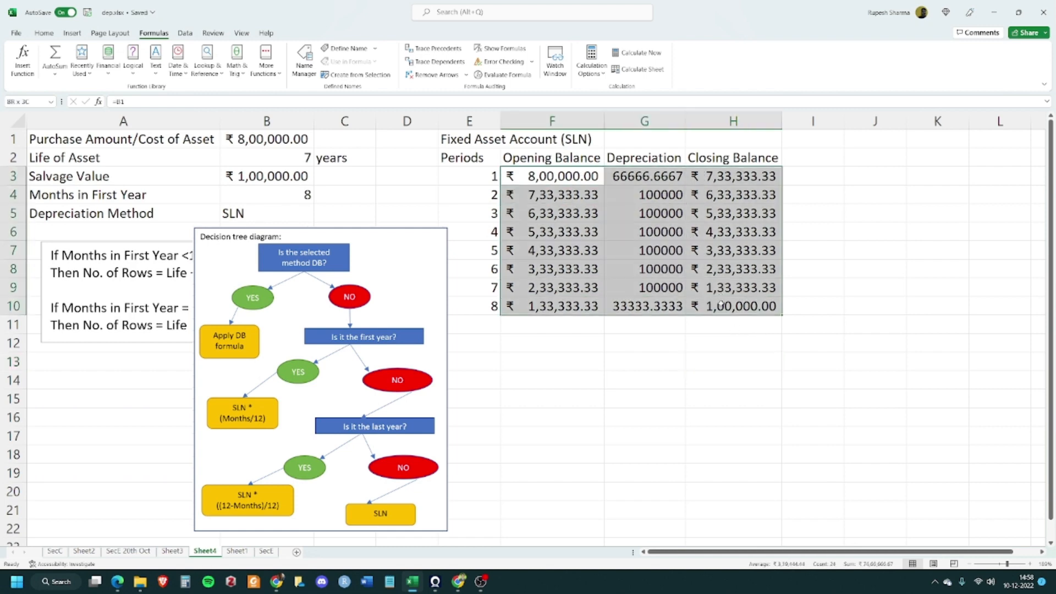
{"action": "left_click", "coordinate": [44, 33]}
{"action": "left_click", "coordinate": [467, 52]}
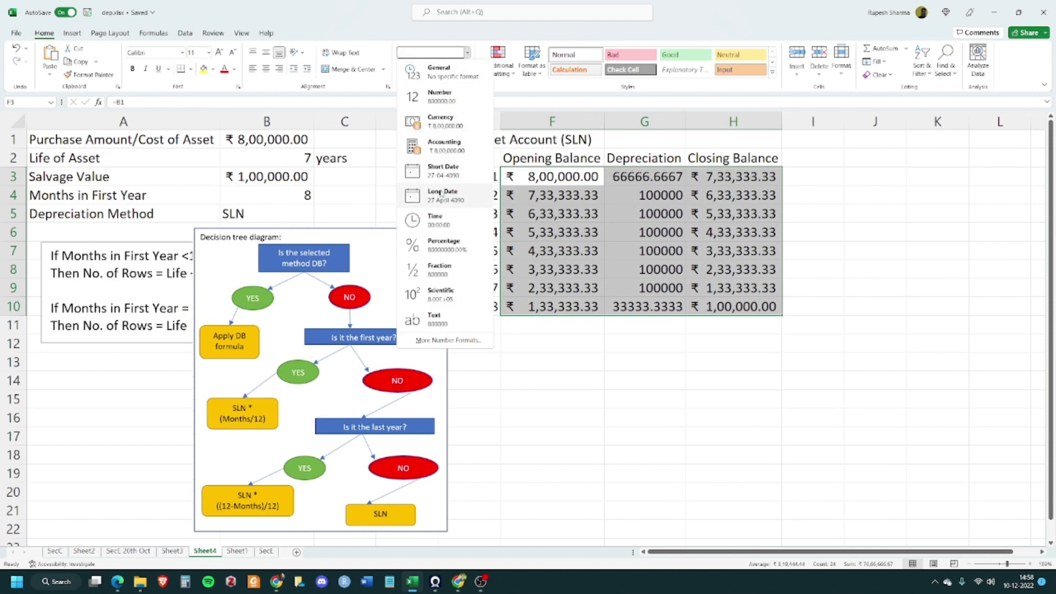
{"action": "left_click", "coordinate": [462, 144]}
{"action": "left_click", "coordinate": [715, 394]}
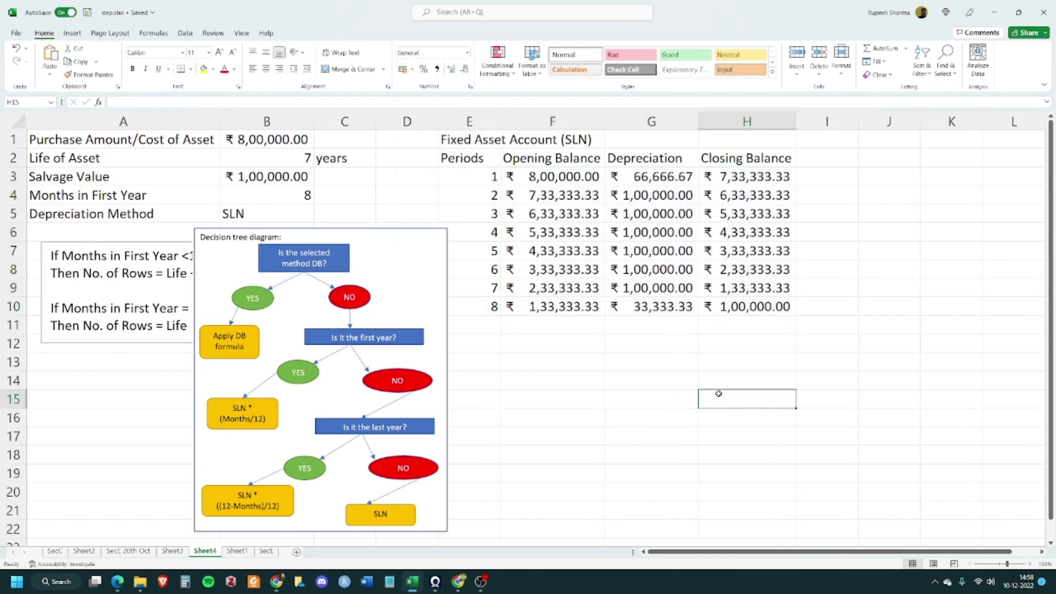
Switch the depreciation method in B5 to DB and back to SLN to test the table
{"action": "left_click", "coordinate": [282, 219]}
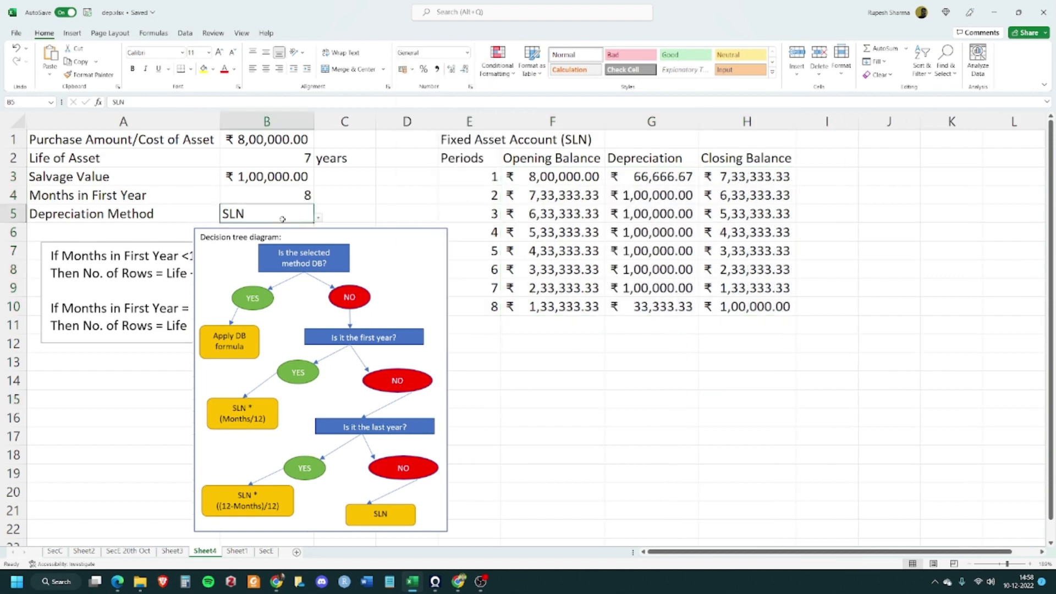
{"action": "left_click", "coordinate": [318, 219]}
{"action": "left_click", "coordinate": [202, 243]}
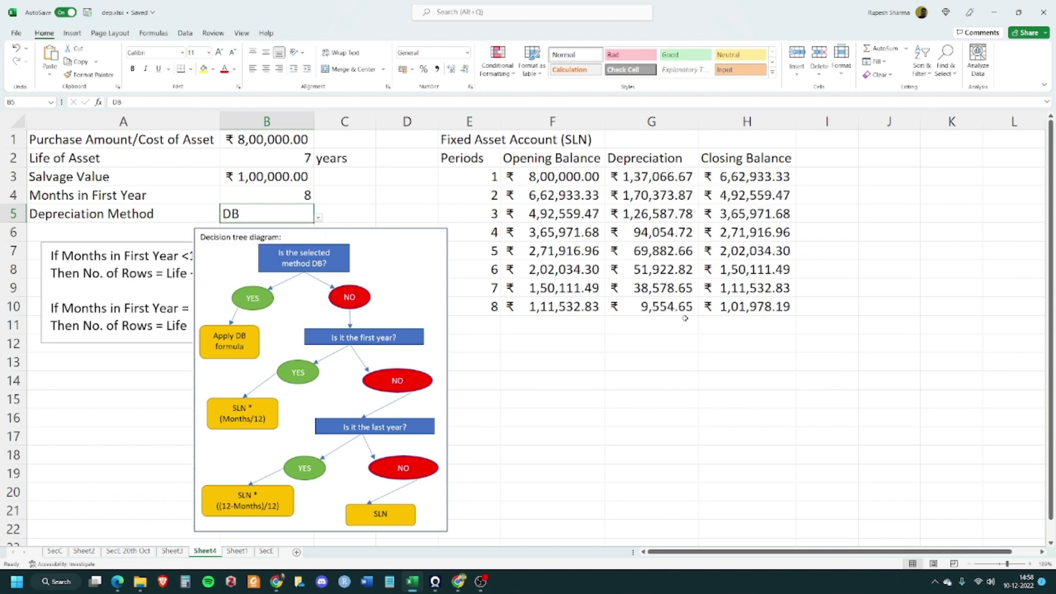
{"action": "left_click", "coordinate": [318, 218]}
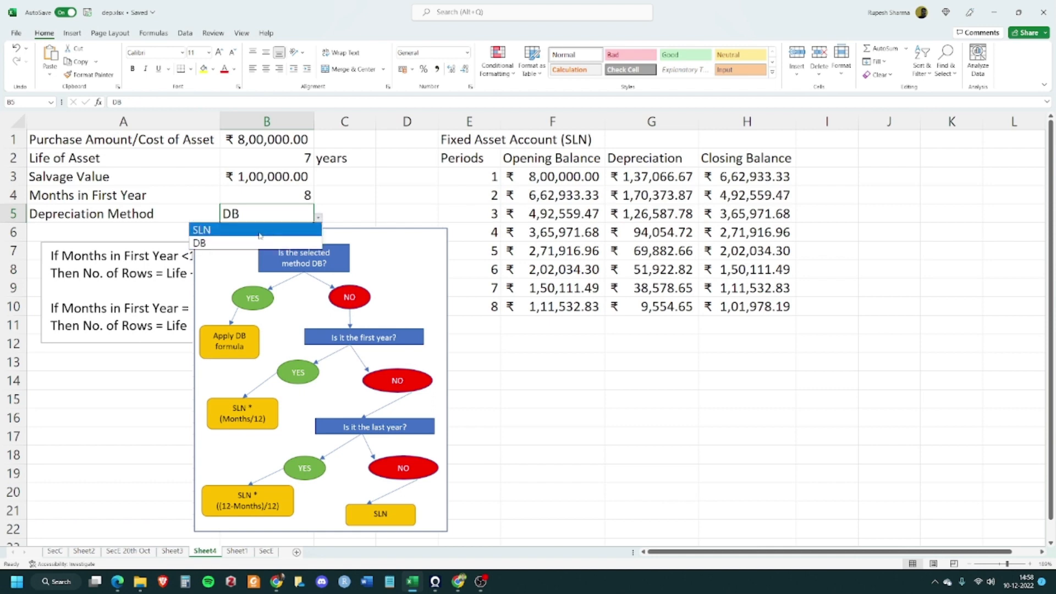
{"action": "left_click", "coordinate": [259, 234]}
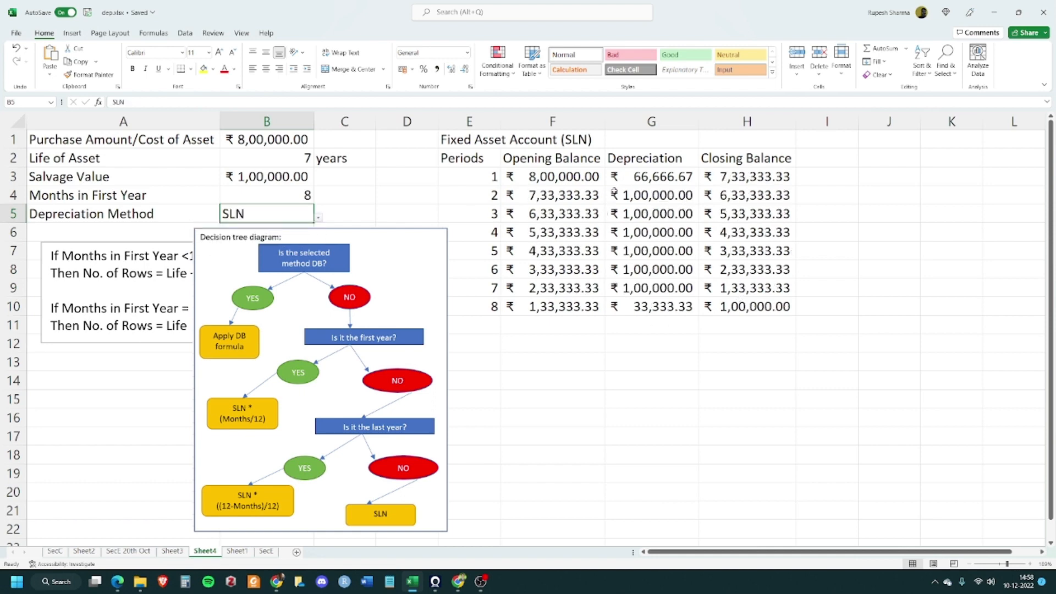
{"action": "left_click", "coordinate": [635, 351]}
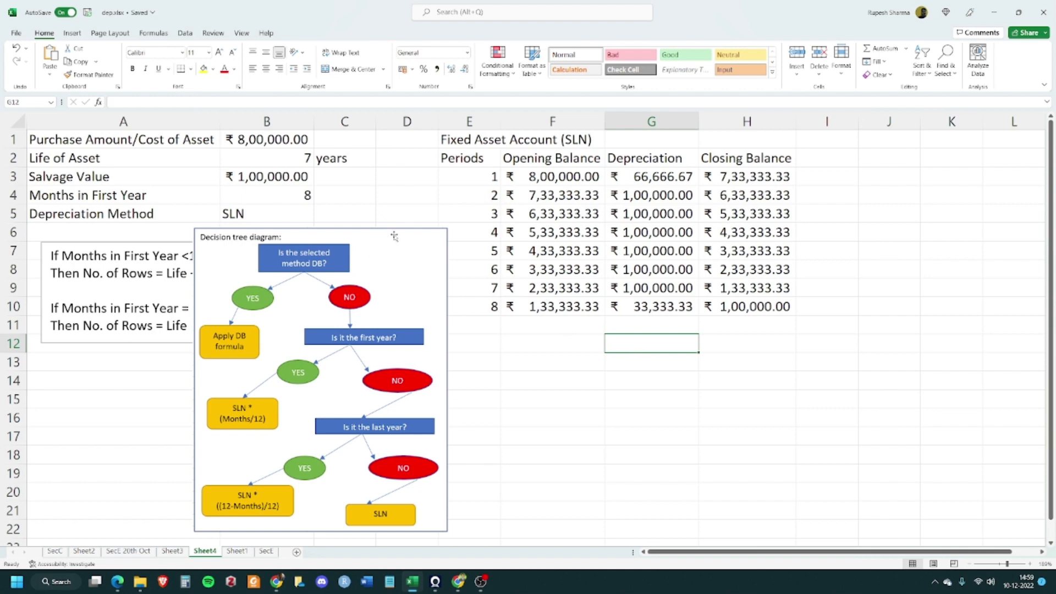
Move the decision tree diagram slightly to the right
{"action": "left_click_drag", "start_coordinate": [394, 236], "coordinate": [423, 237]}
{"action": "left_click", "coordinate": [754, 363]}
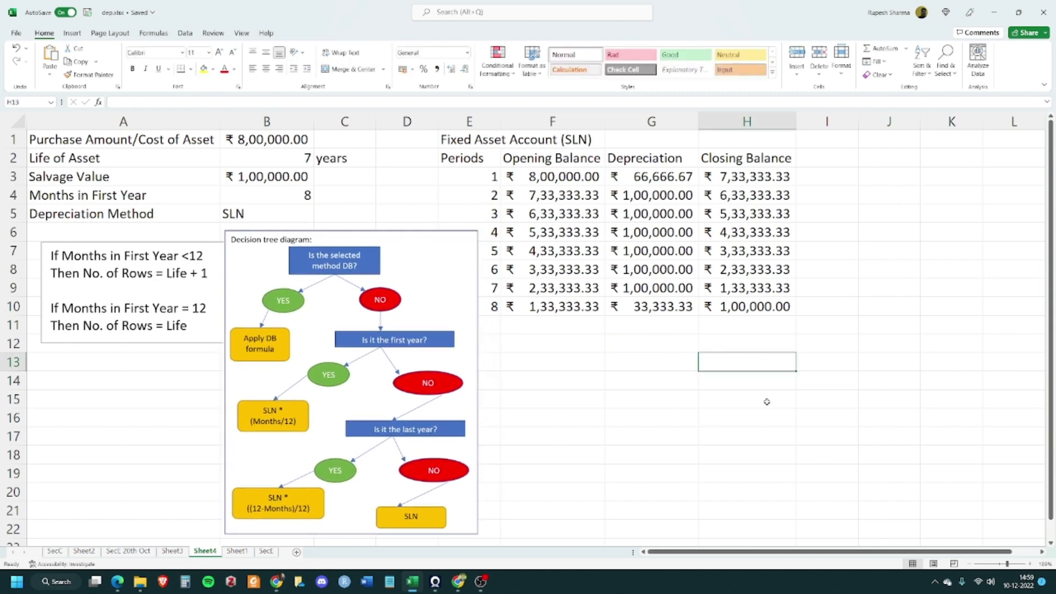
Show formulas on the sheet and review the depreciation and closing balance formulas across columns F to H
{"action": "left_click", "coordinate": [154, 34]}
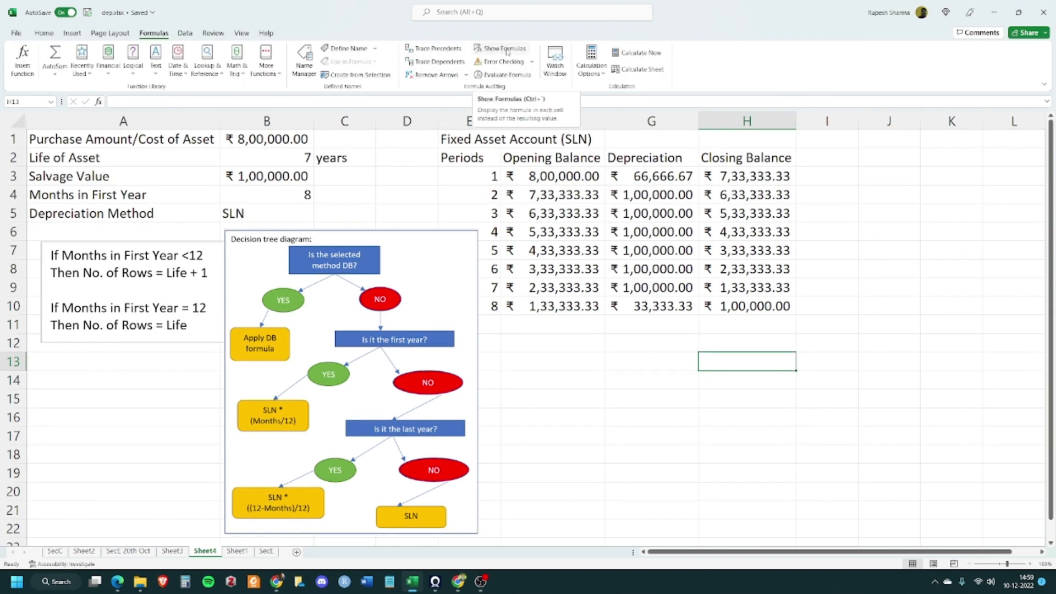
{"action": "left_click", "coordinate": [507, 51]}
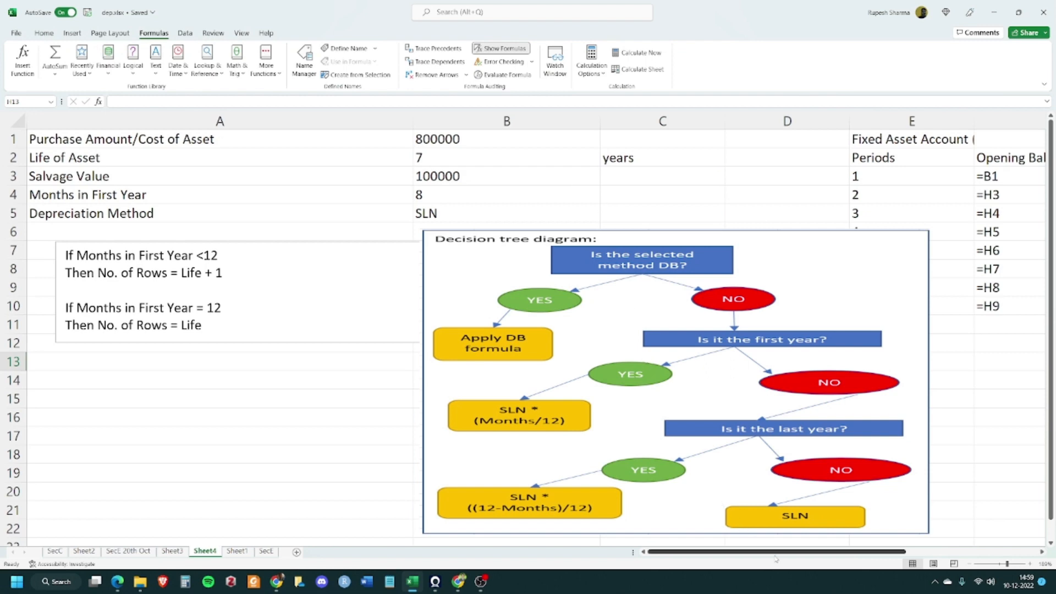
{"action": "left_click_drag", "start_coordinate": [776, 552], "coordinate": [913, 551]}
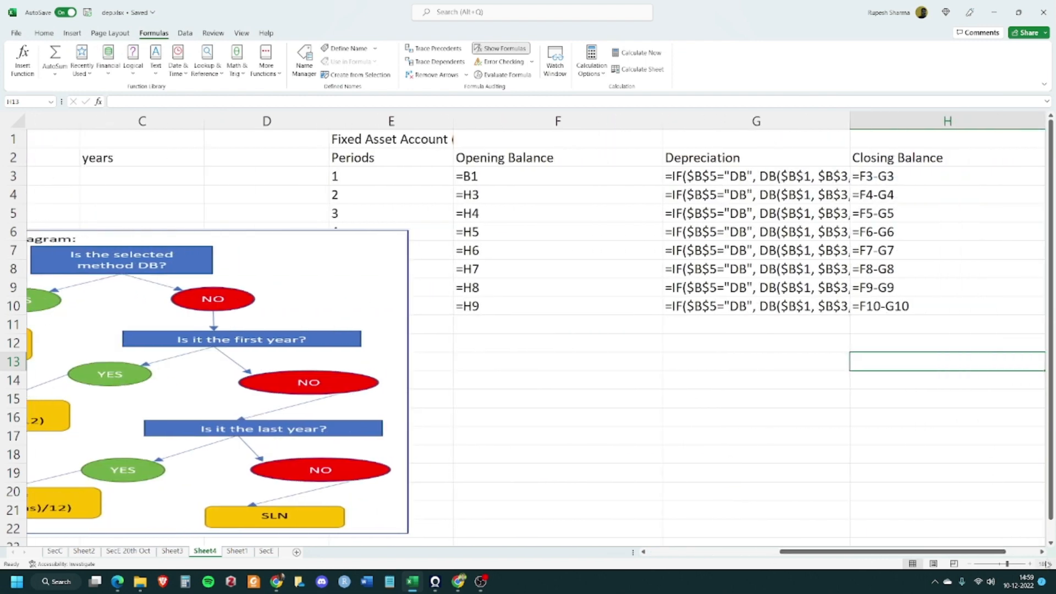
{"action": "left_click", "coordinate": [1042, 552]}
{"action": "left_click", "coordinate": [1042, 552]}
{"action": "left_click", "coordinate": [1042, 552]}
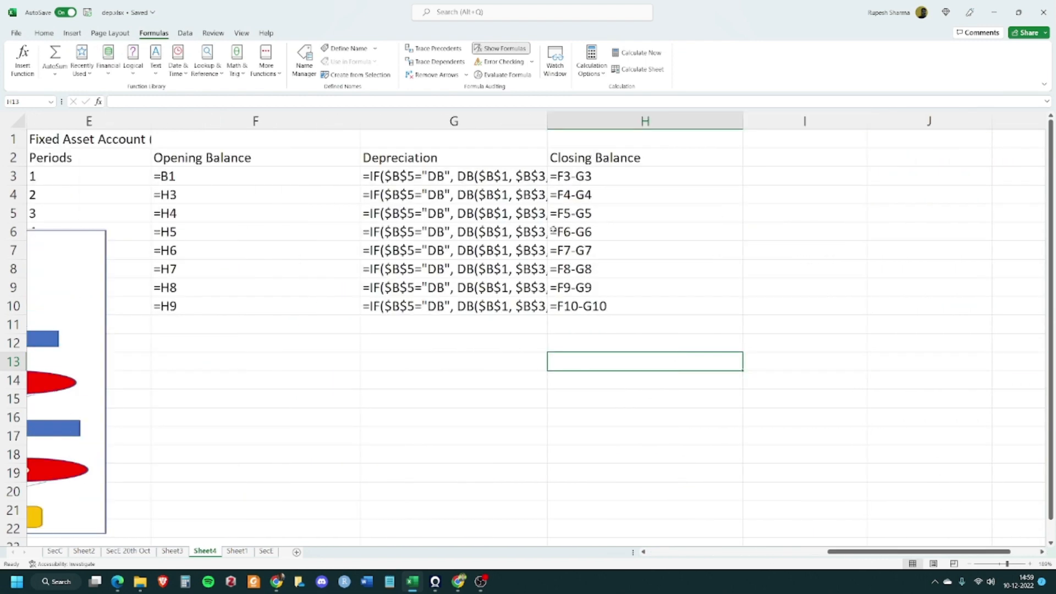
{"action": "double_click", "coordinate": [547, 121]}
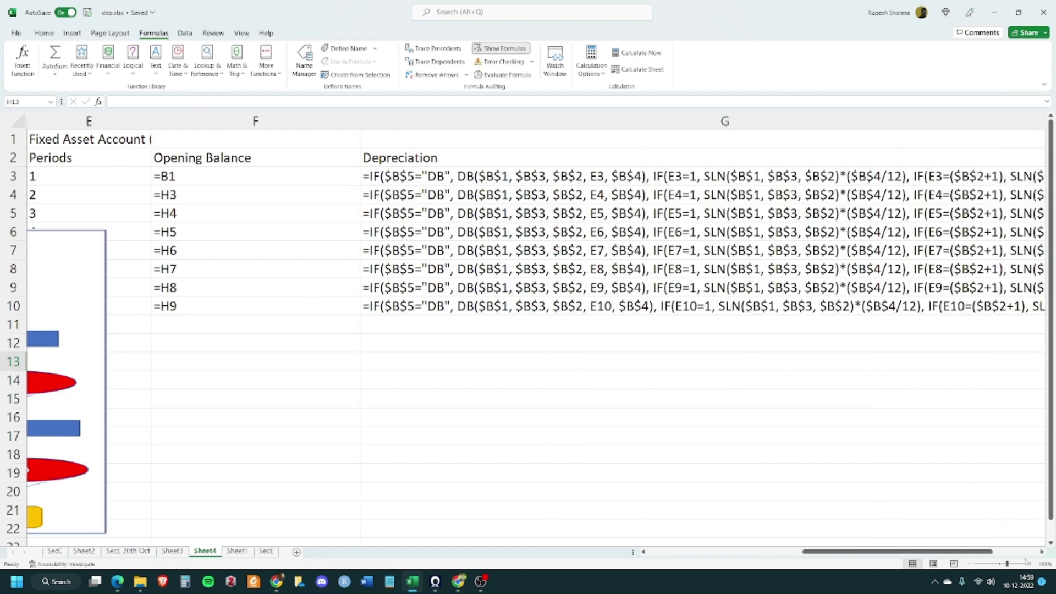
{"action": "left_click", "coordinate": [1042, 552]}
{"action": "left_click", "coordinate": [1042, 553]}
{"action": "left_click", "coordinate": [1042, 552]}
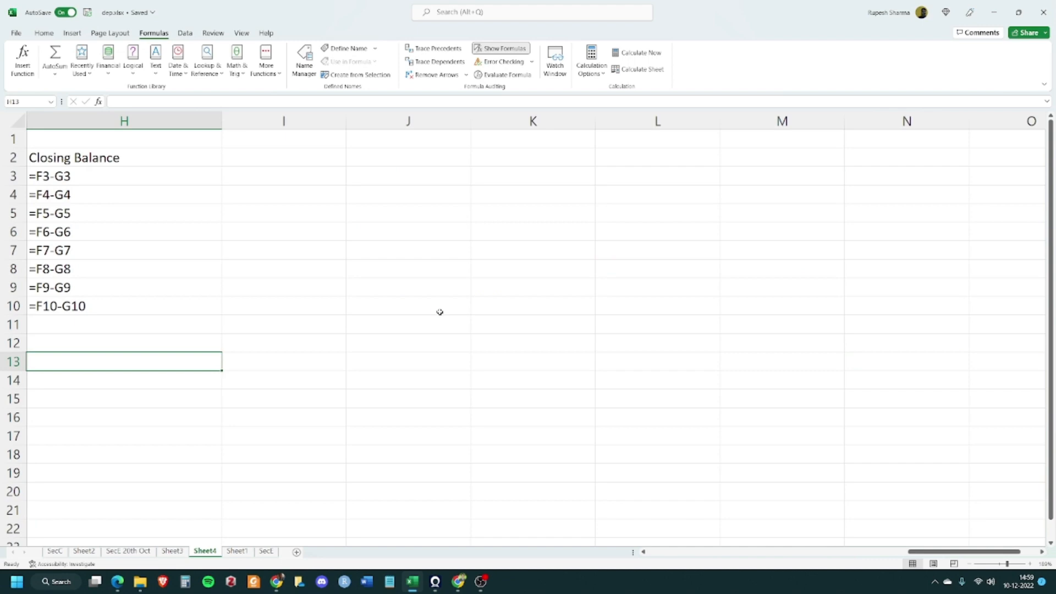
{"action": "scroll", "coordinate": [439, 312], "scroll_direction": "down", "scroll_amount": 3}
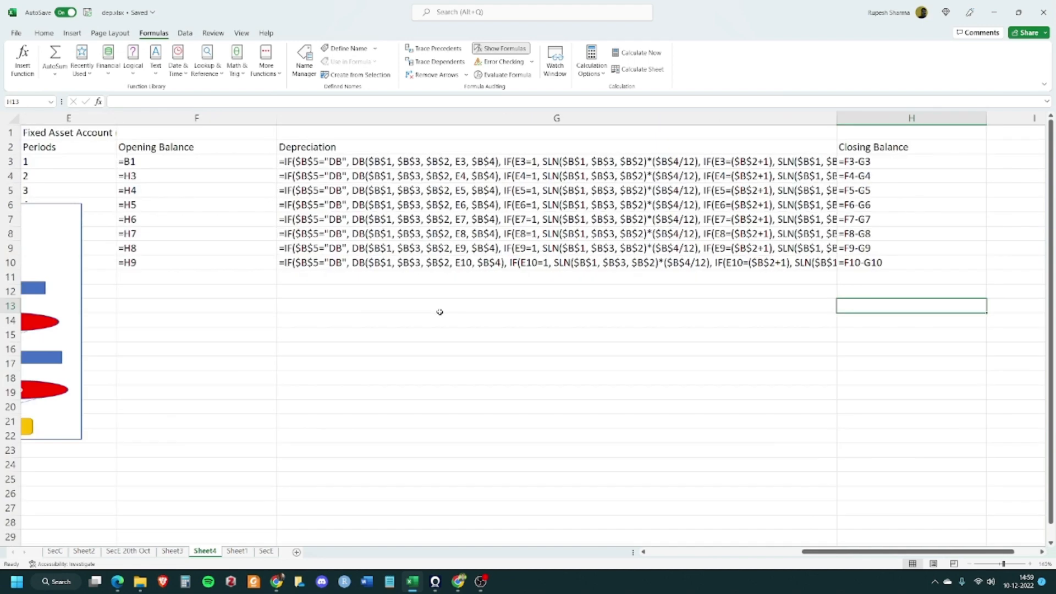
{"action": "double_click", "coordinate": [837, 117]}
{"action": "scroll", "coordinate": [677, 379], "scroll_direction": "down", "scroll_amount": 2}
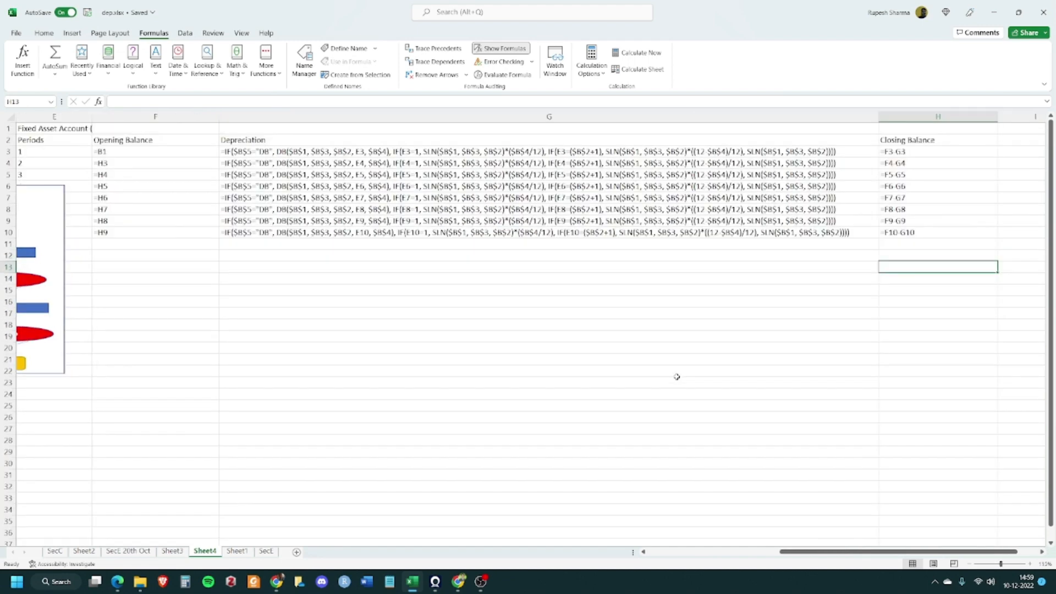
{"action": "scroll", "coordinate": [523, 318], "scroll_direction": "up", "scroll_amount": 1}
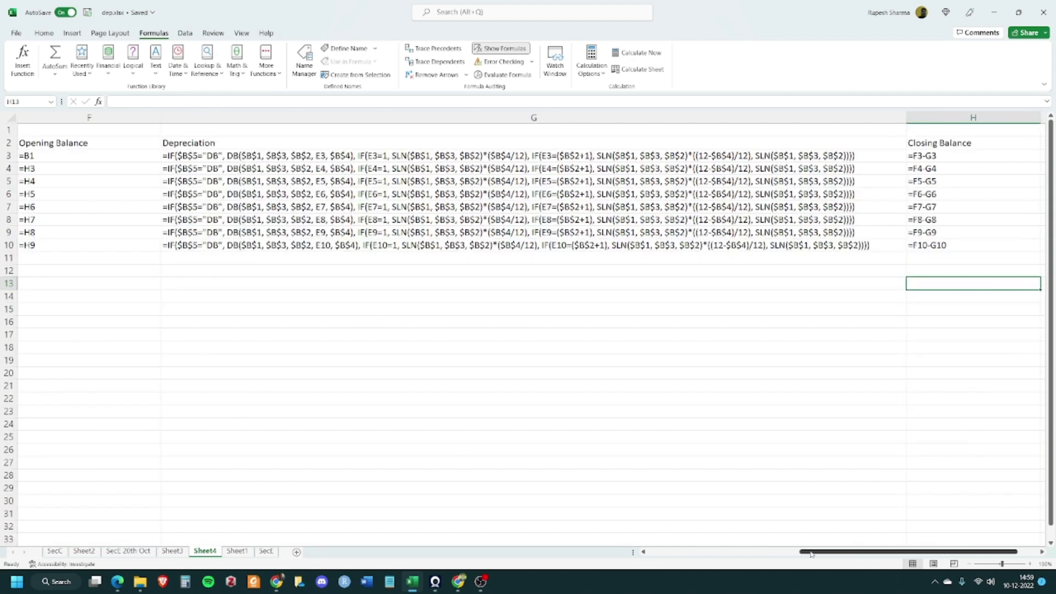
{"action": "left_click_drag", "start_coordinate": [804, 552], "coordinate": [784, 560]}
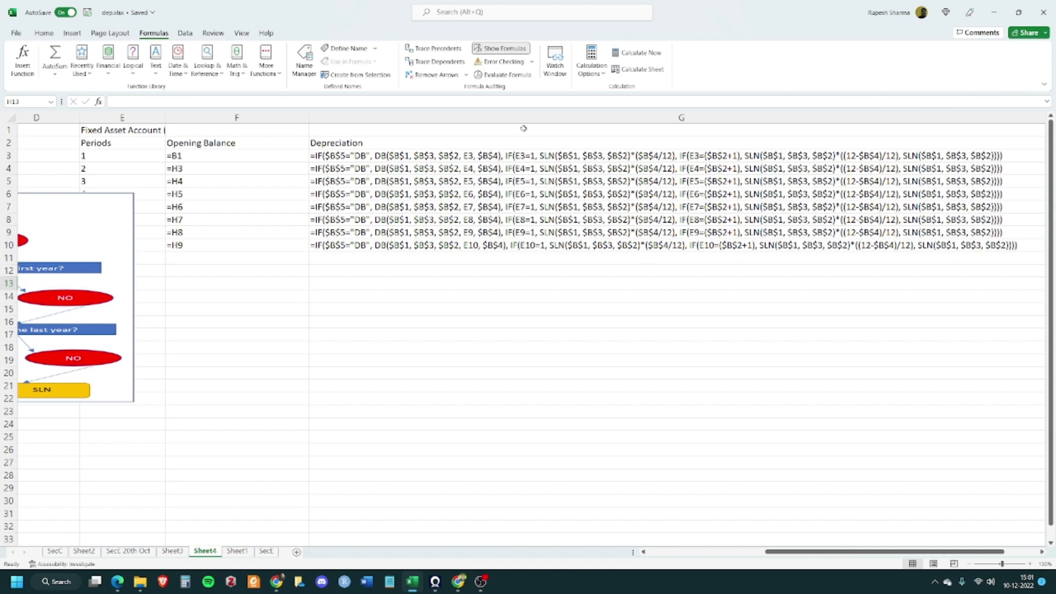
Hide the formulas again and narrow the Depreciation column G back to fit its values
{"action": "left_click", "coordinate": [500, 49]}
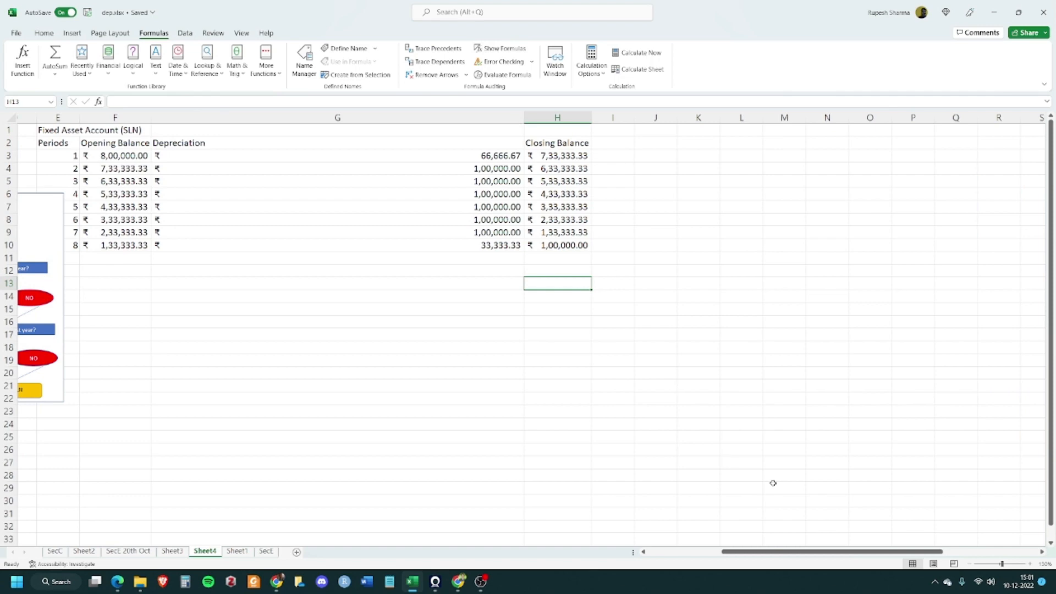
{"action": "left_click_drag", "start_coordinate": [526, 117], "coordinate": [214, 117]}
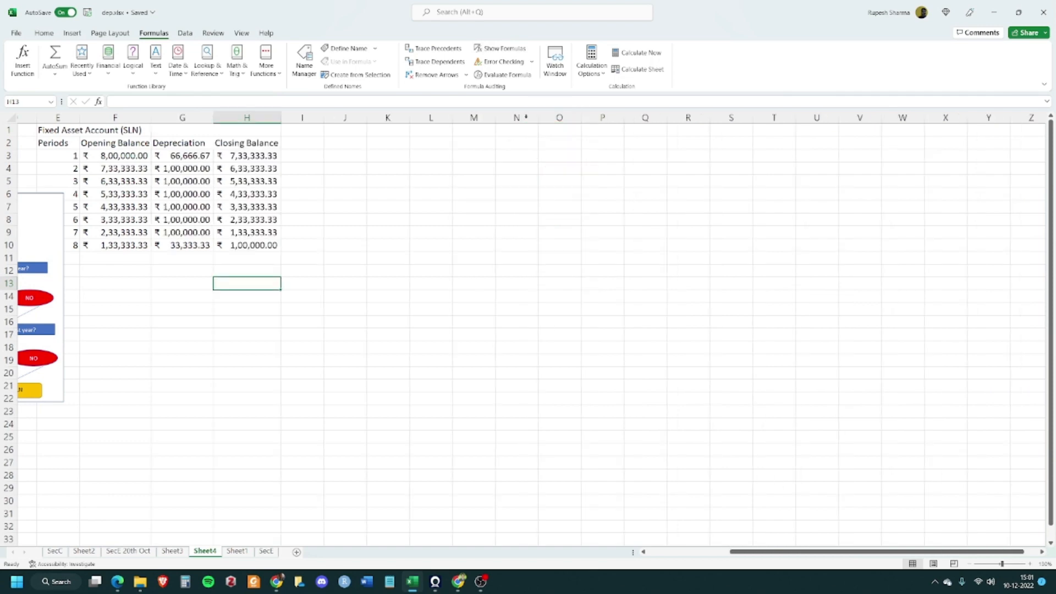
{"action": "left_click_drag", "start_coordinate": [830, 552], "coordinate": [736, 553]}
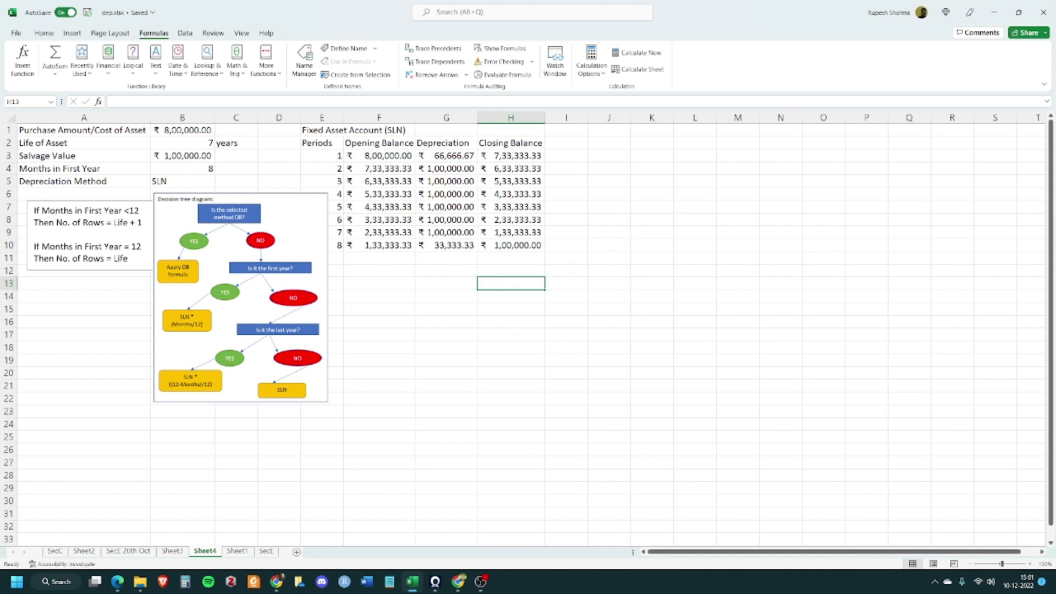
Switch to the browser's Google Drive and open the Practical Exam Pattern.png image to read it
{"action": "key", "text": "alt+Tab"}
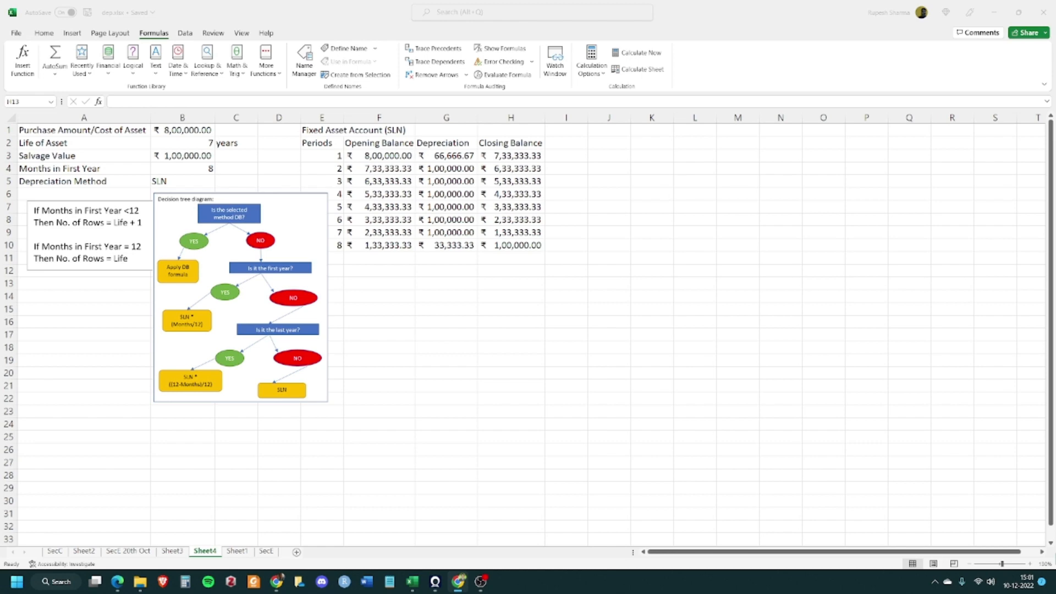
{"action": "left_click_drag", "start_coordinate": [1055, 236], "coordinate": [487, 88]}
{"action": "left_click", "coordinate": [688, 83]}
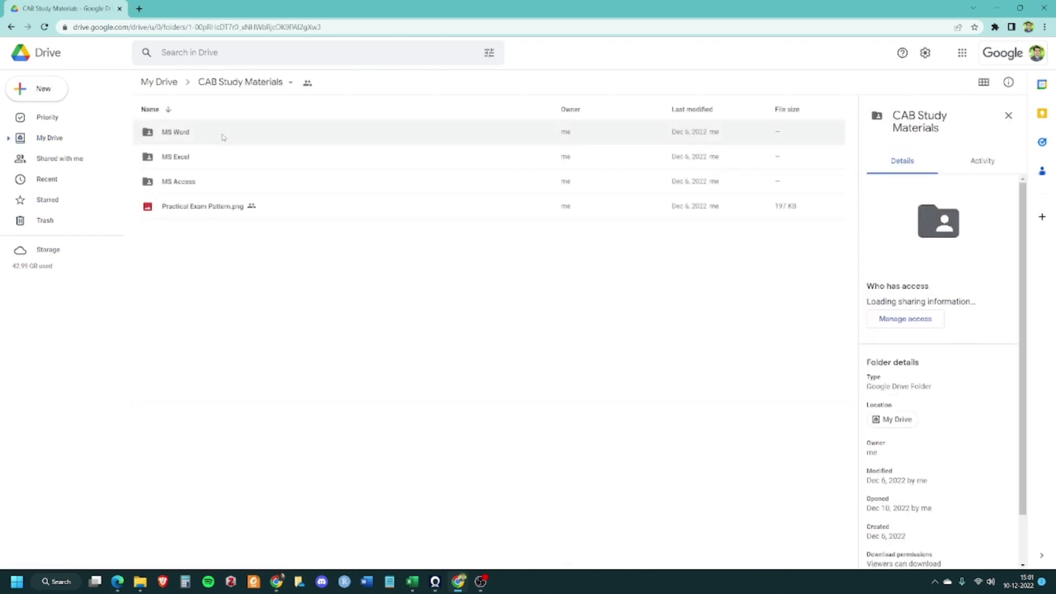
{"action": "double_click", "coordinate": [226, 209]}
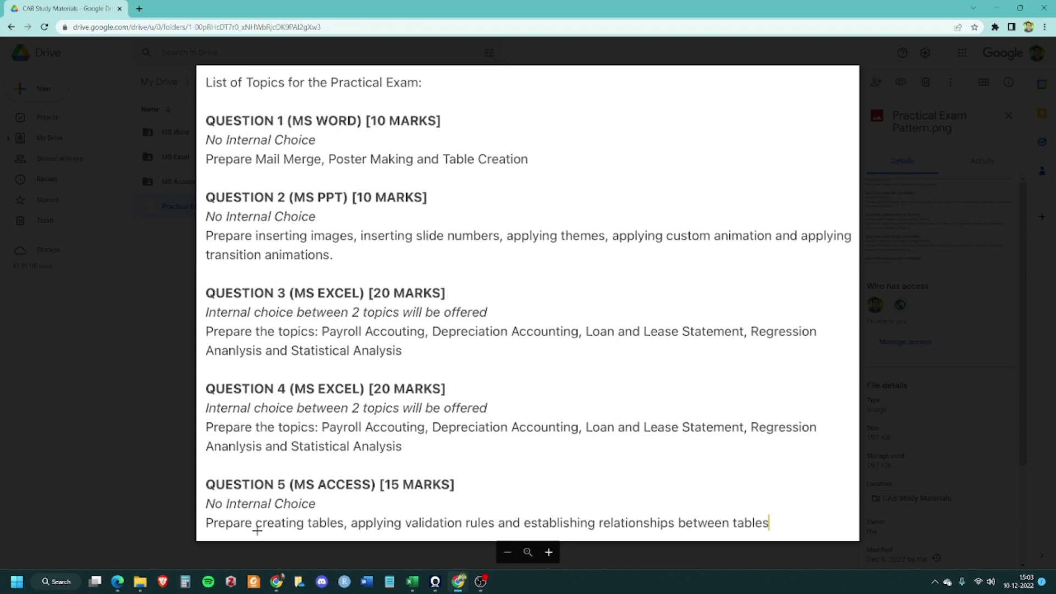
{"action": "left_click", "coordinate": [153, 354]}
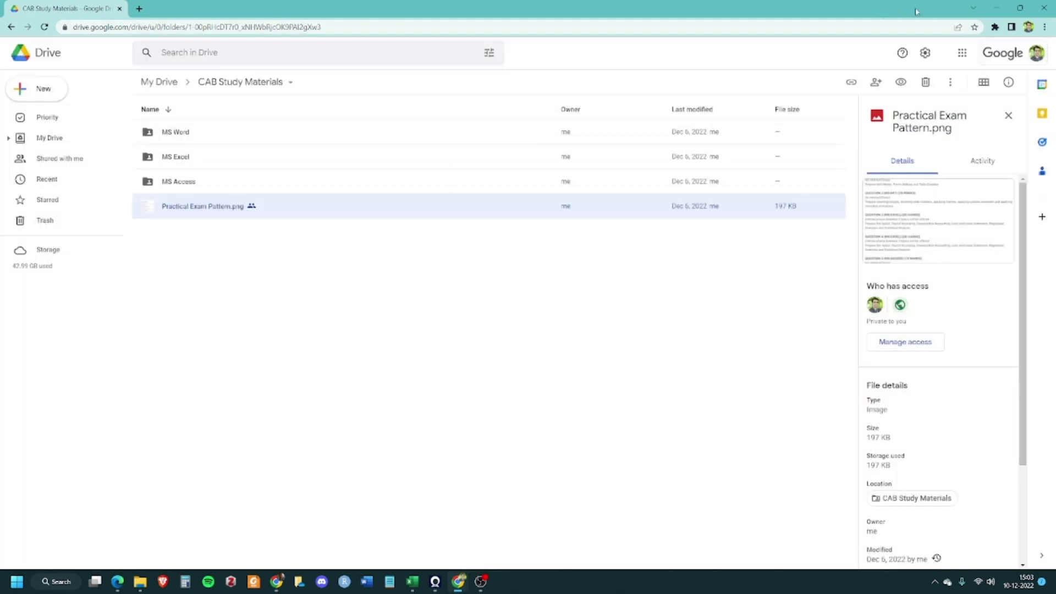
{"action": "left_click", "coordinate": [996, 8]}
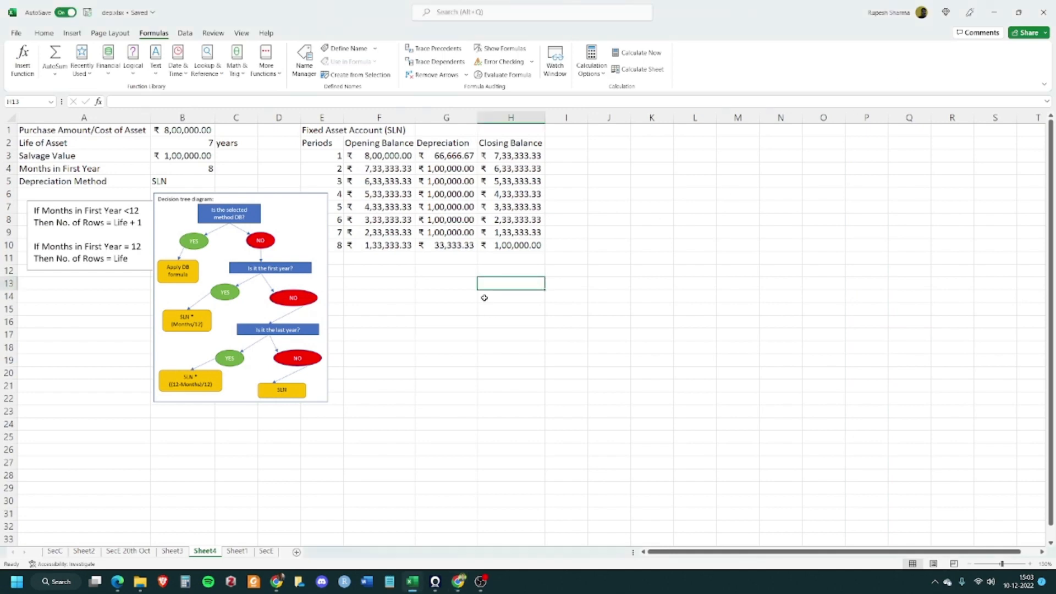
Autofit the width of the Depreciation column G after zooming to the worksheet area A1:H22
{"action": "left_click_drag", "start_coordinate": [60, 129], "coordinate": [522, 402]}
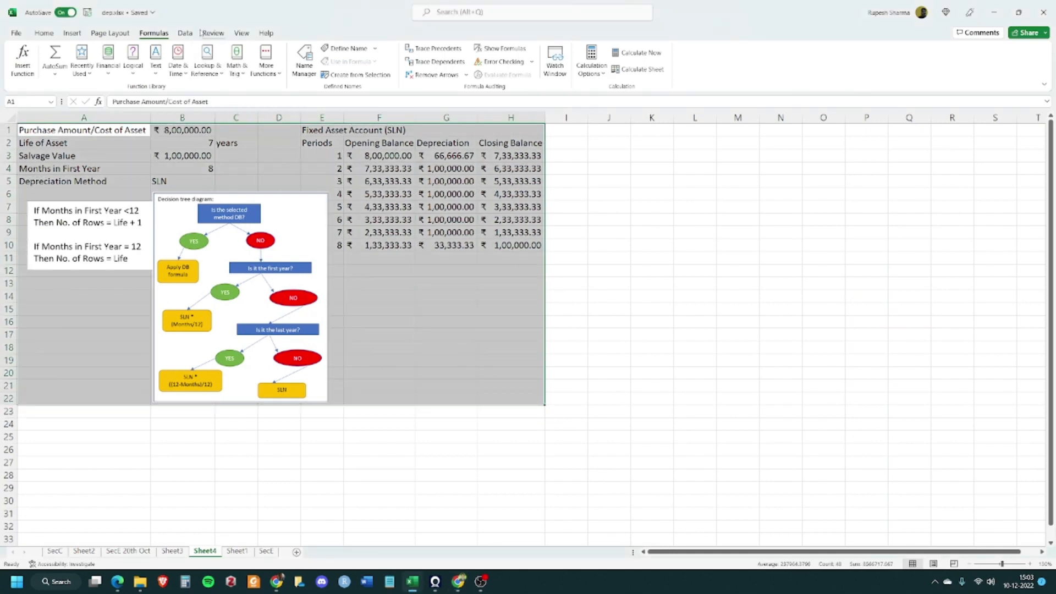
{"action": "left_click", "coordinate": [241, 33]}
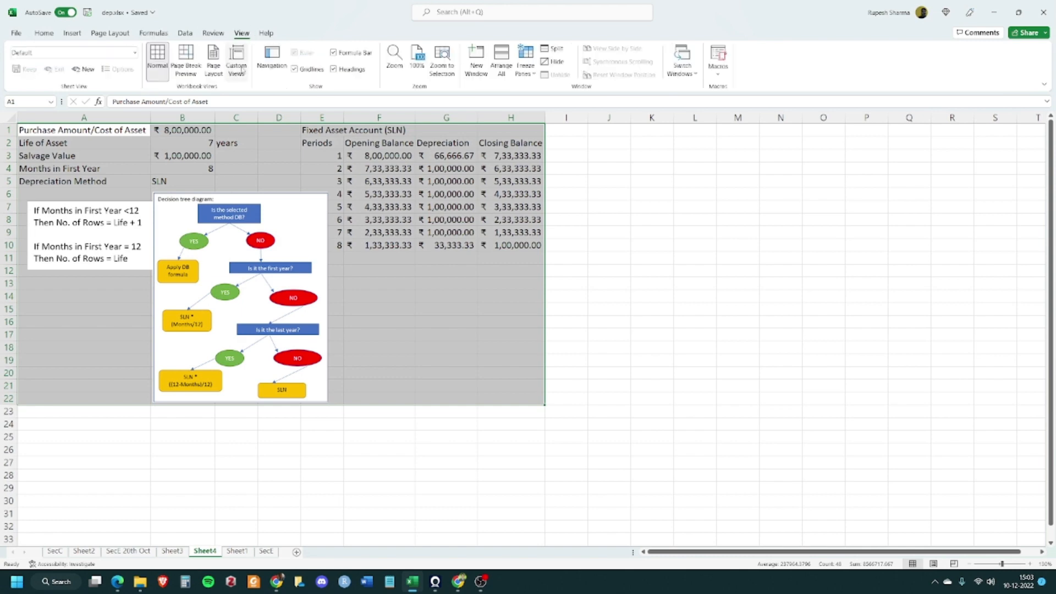
{"action": "left_click", "coordinate": [444, 62]}
{"action": "double_click", "coordinate": [696, 121]}
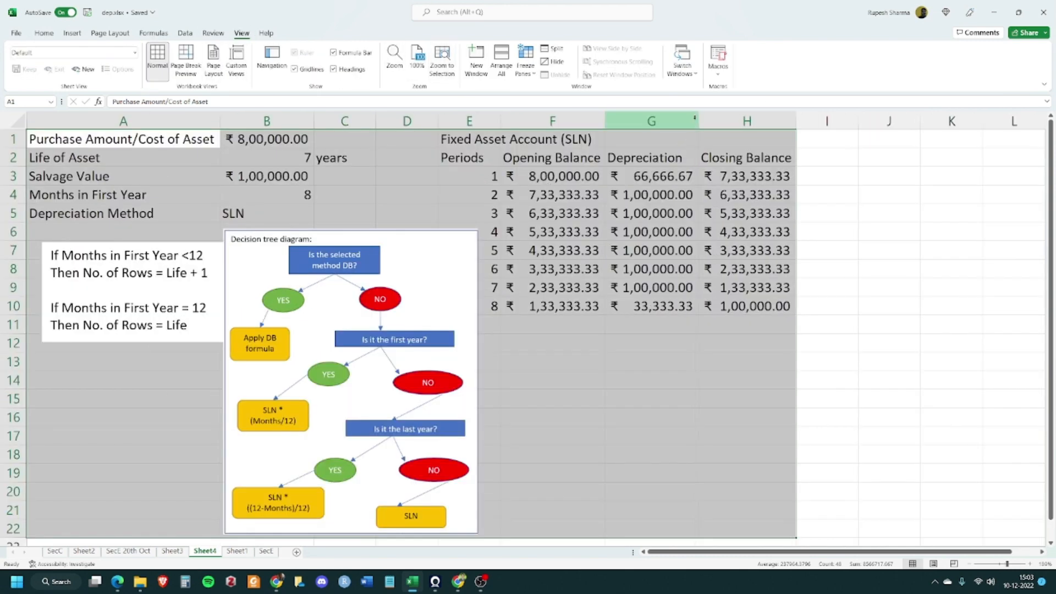
{"action": "left_click", "coordinate": [694, 342]}
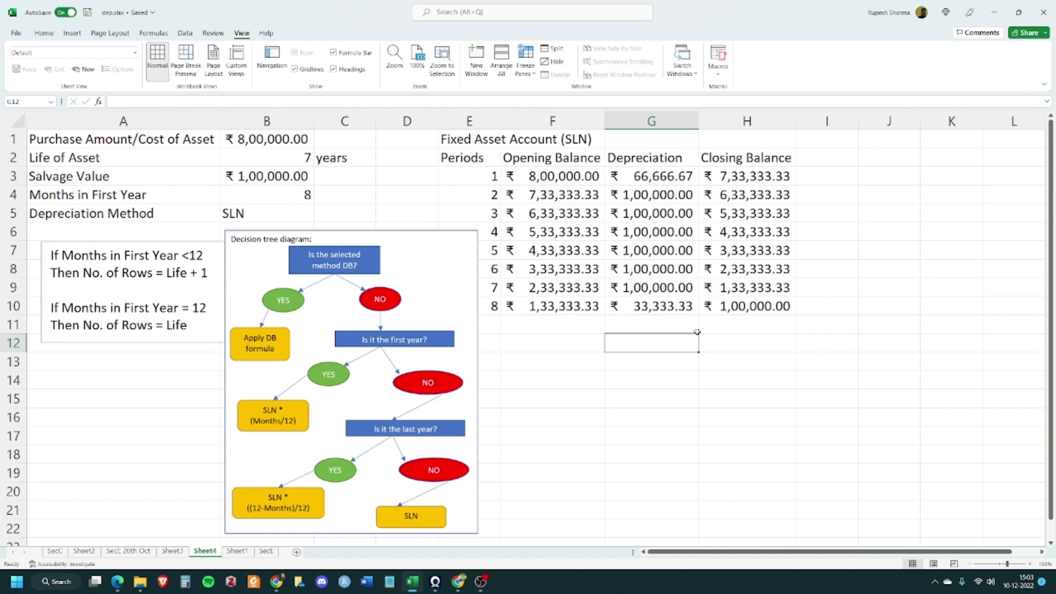